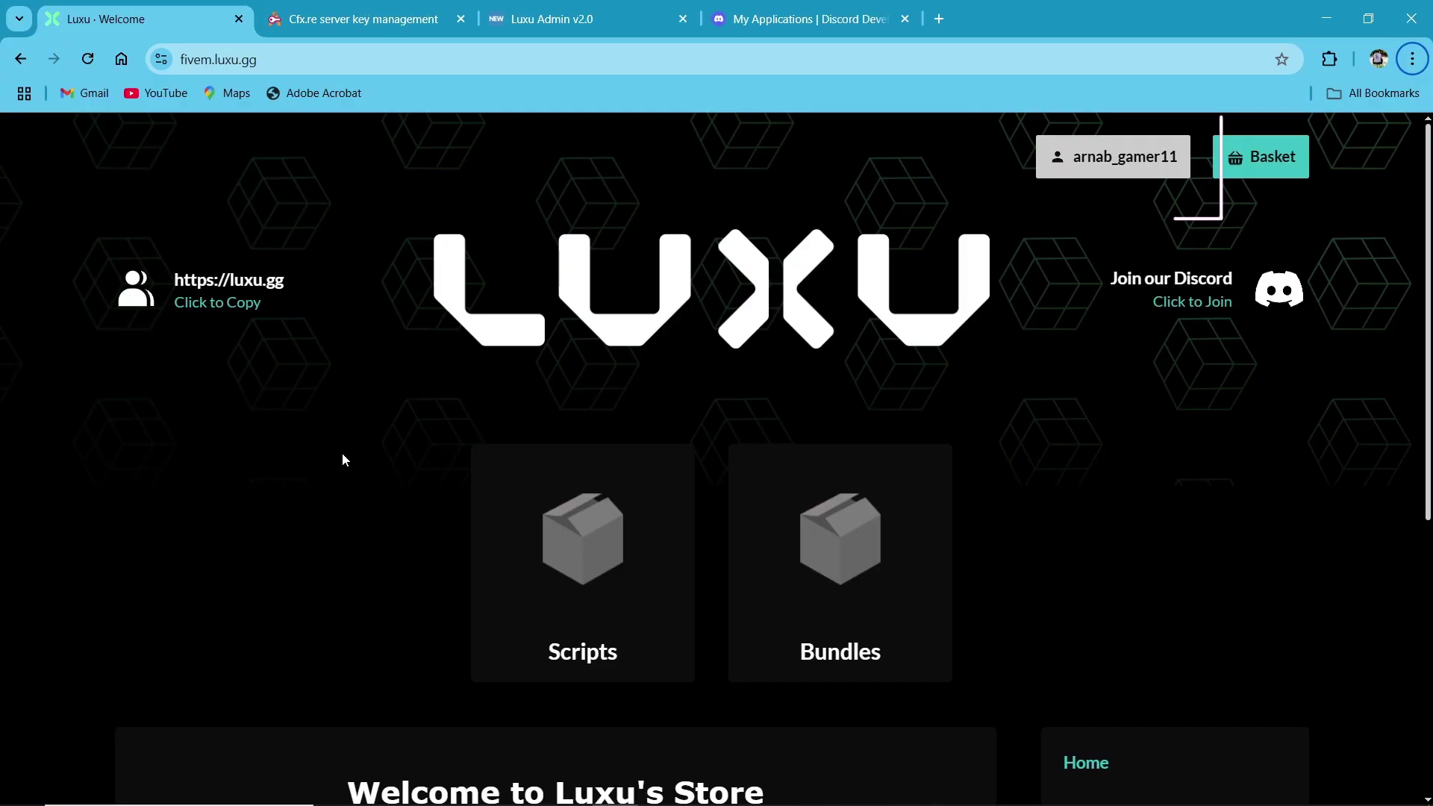
- Open the store's Scripts category listing Luxu Admin v2.0 at €33.74 and other scripts
{"action": "scroll", "coordinate": [342, 454], "scroll_direction": "down", "scroll_amount": 4}
{"action": "left_click", "coordinate": [573, 307]}
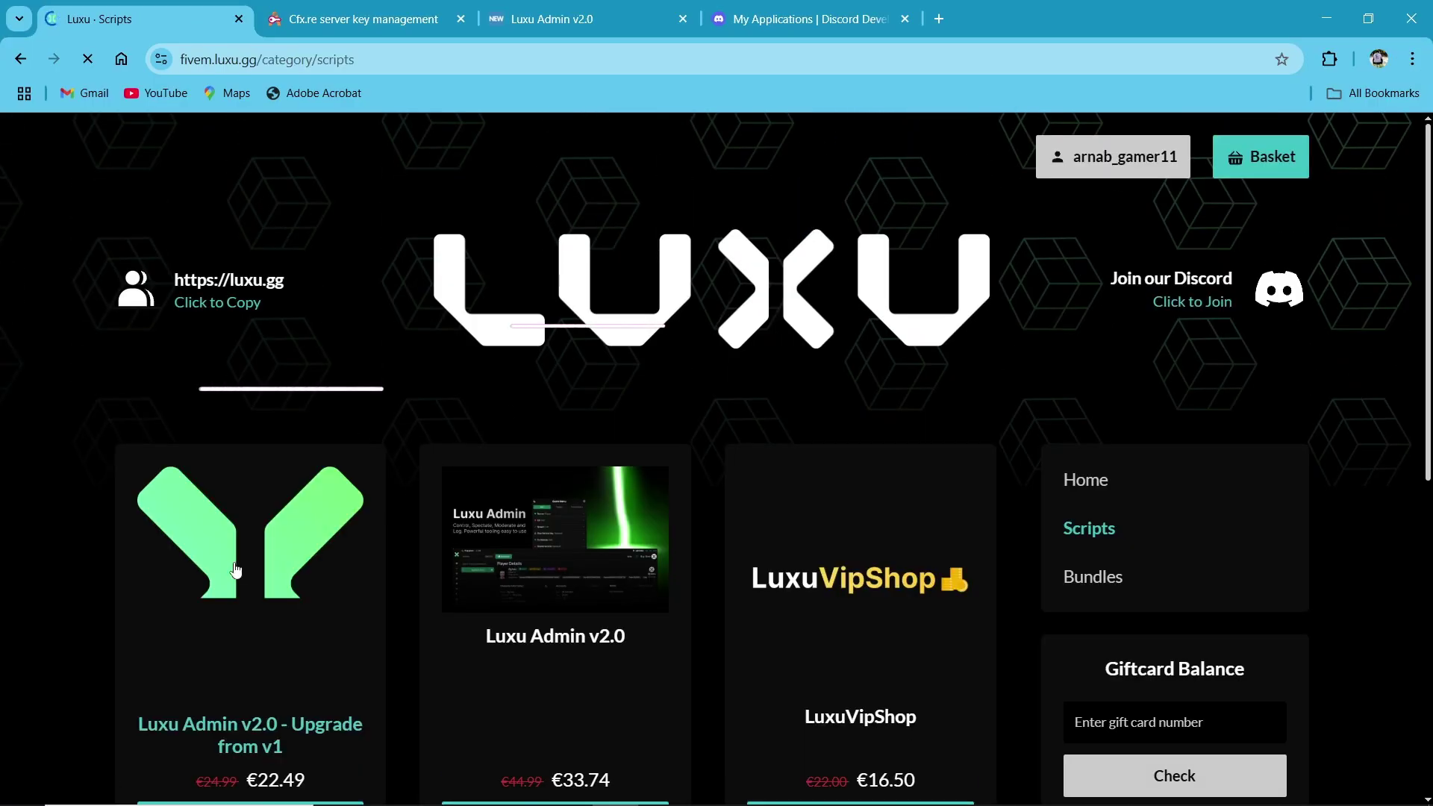
{"action": "scroll", "coordinate": [475, 572], "scroll_direction": "down", "scroll_amount": 4}
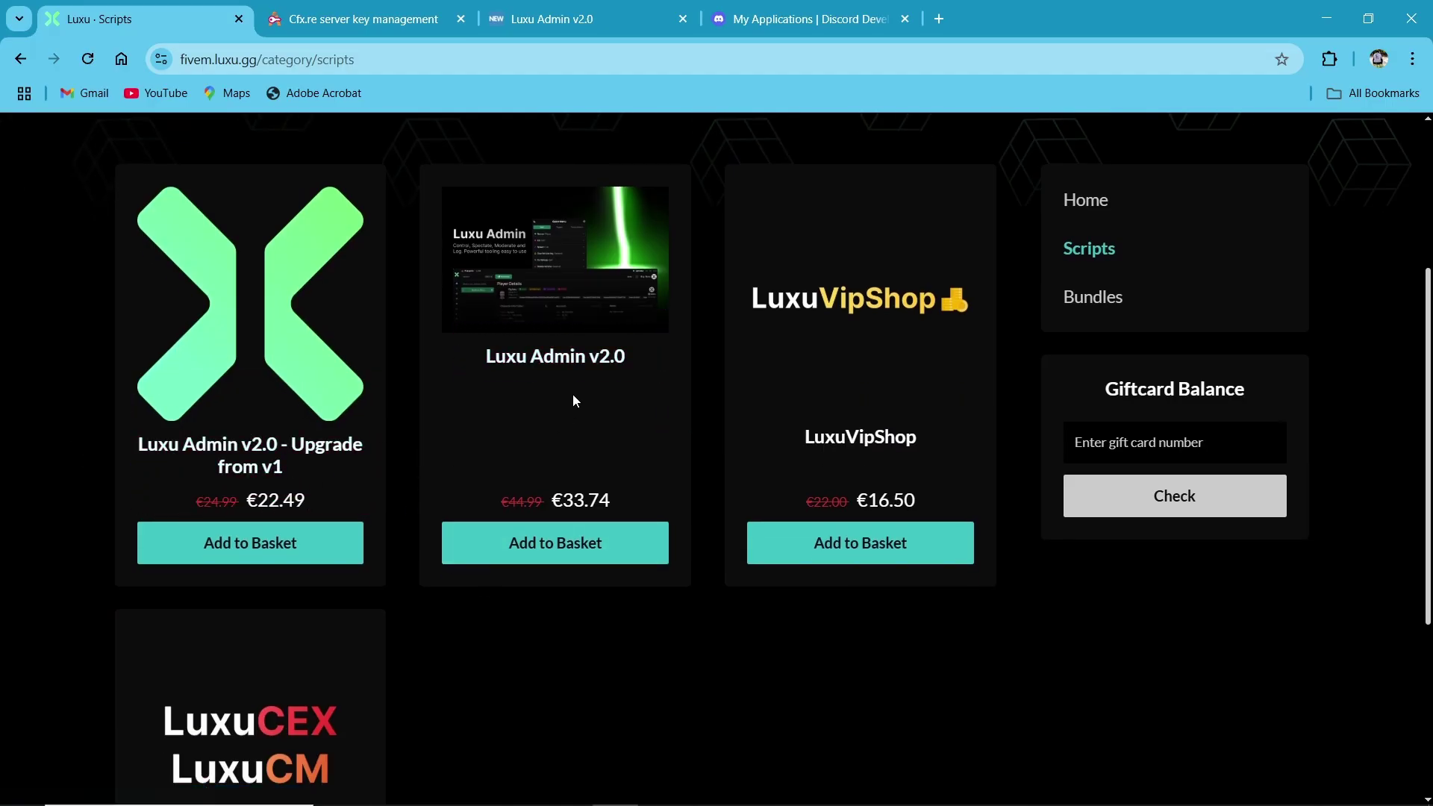
{"action": "scroll", "coordinate": [575, 384], "scroll_direction": "up", "scroll_amount": 4}
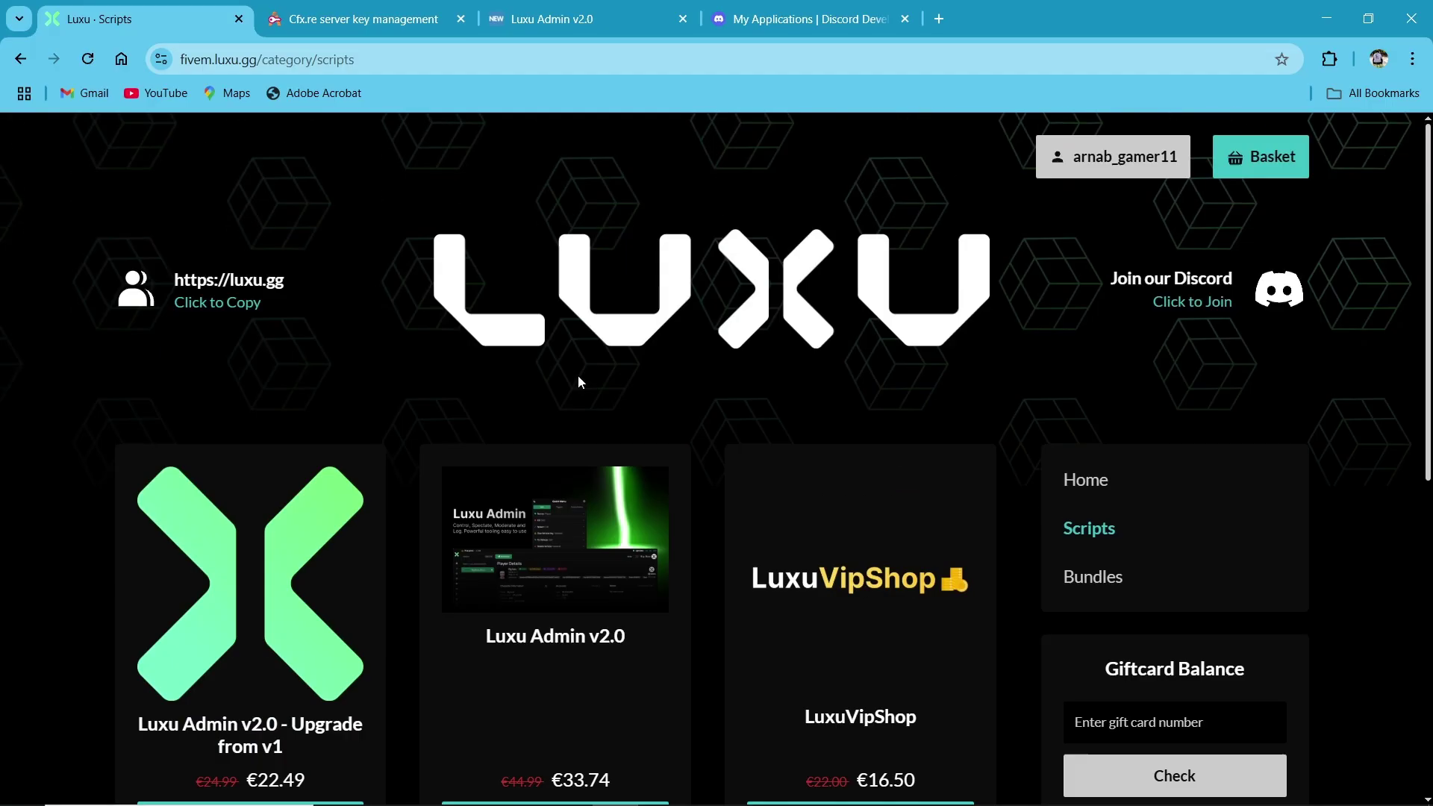
- Add Luxu Admin v2.0 to the basket and proceed to the €33.74 Tebex checkout
{"action": "left_click", "coordinate": [574, 528]}
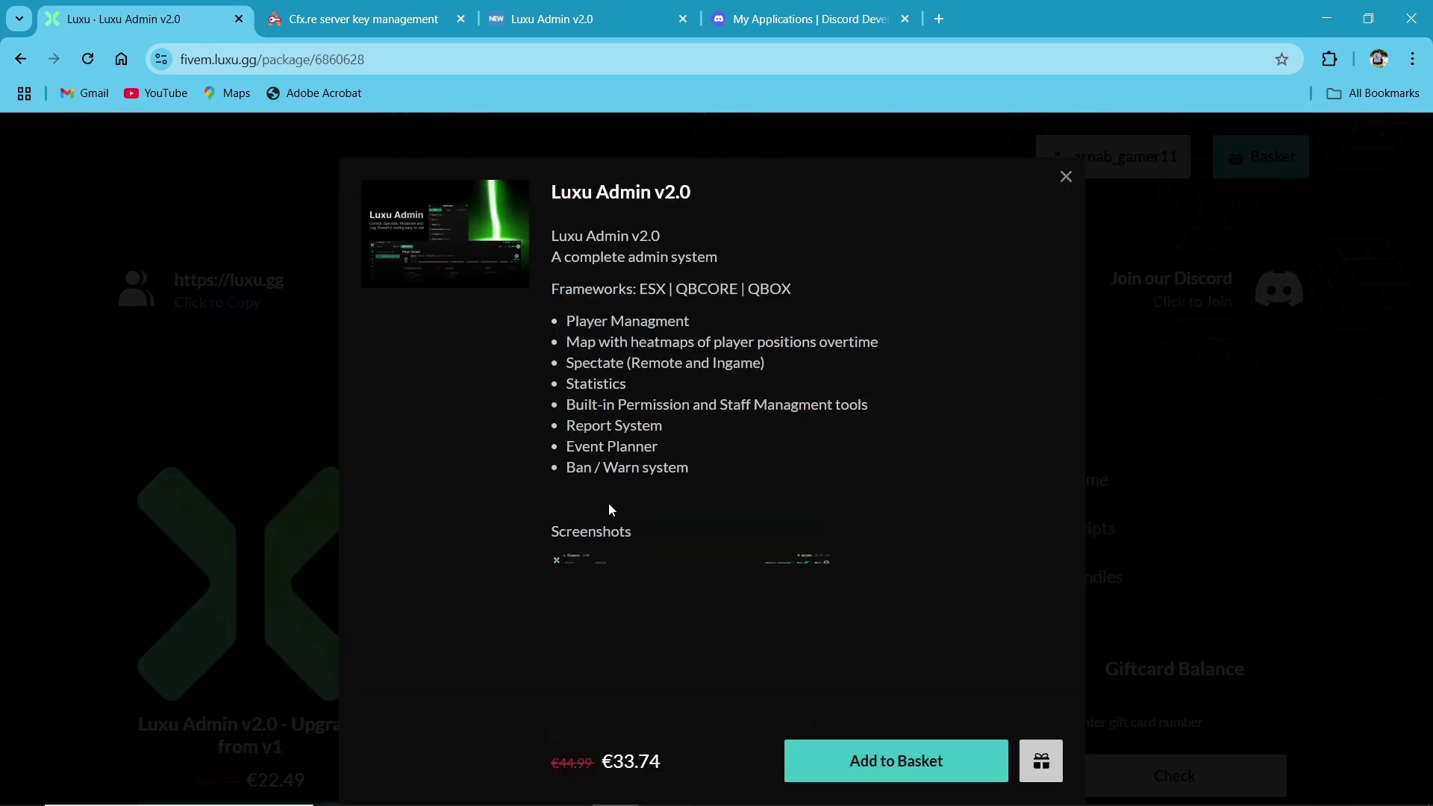
{"action": "scroll", "coordinate": [908, 522], "scroll_direction": "down", "scroll_amount": 9}
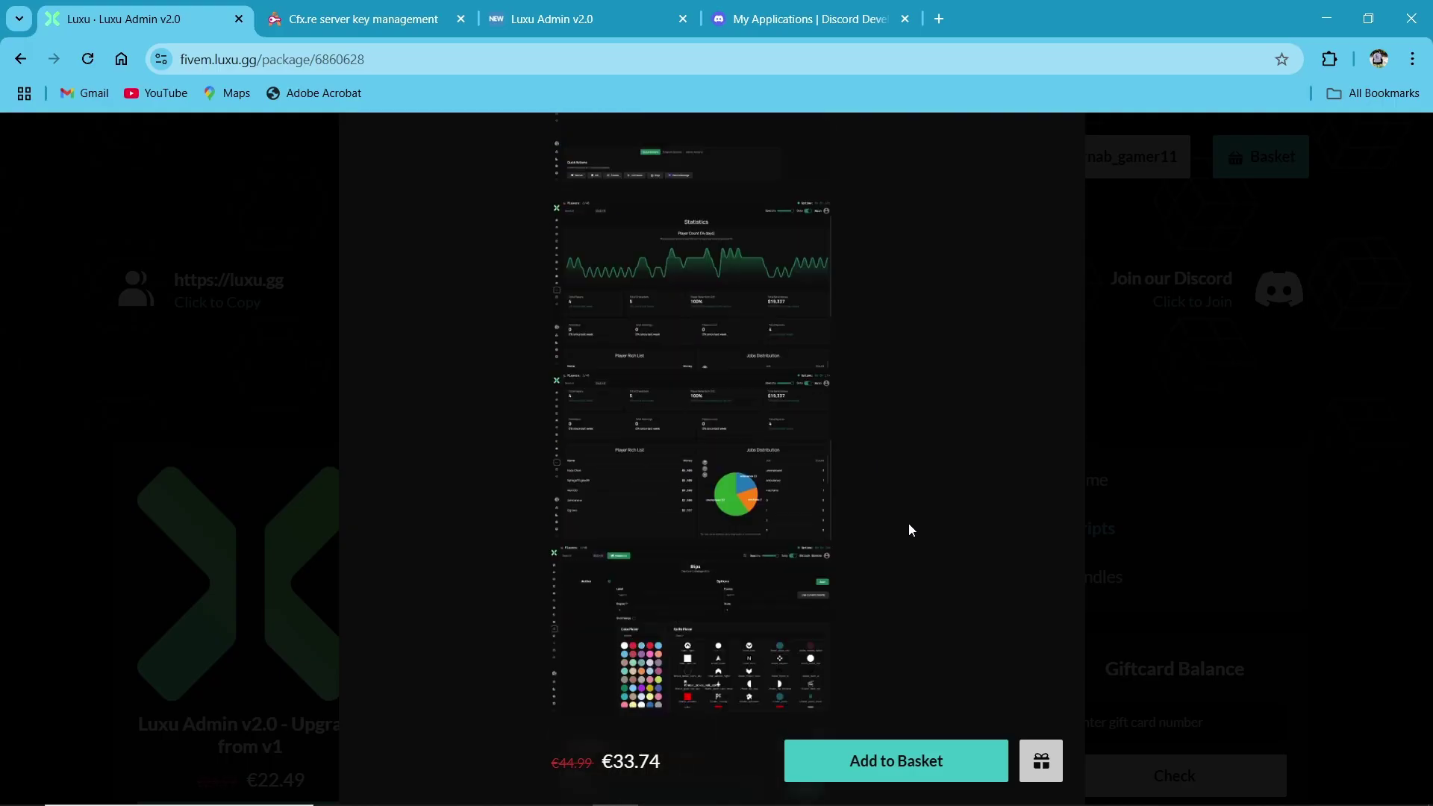
{"action": "scroll", "coordinate": [908, 523], "scroll_direction": "down", "scroll_amount": 15}
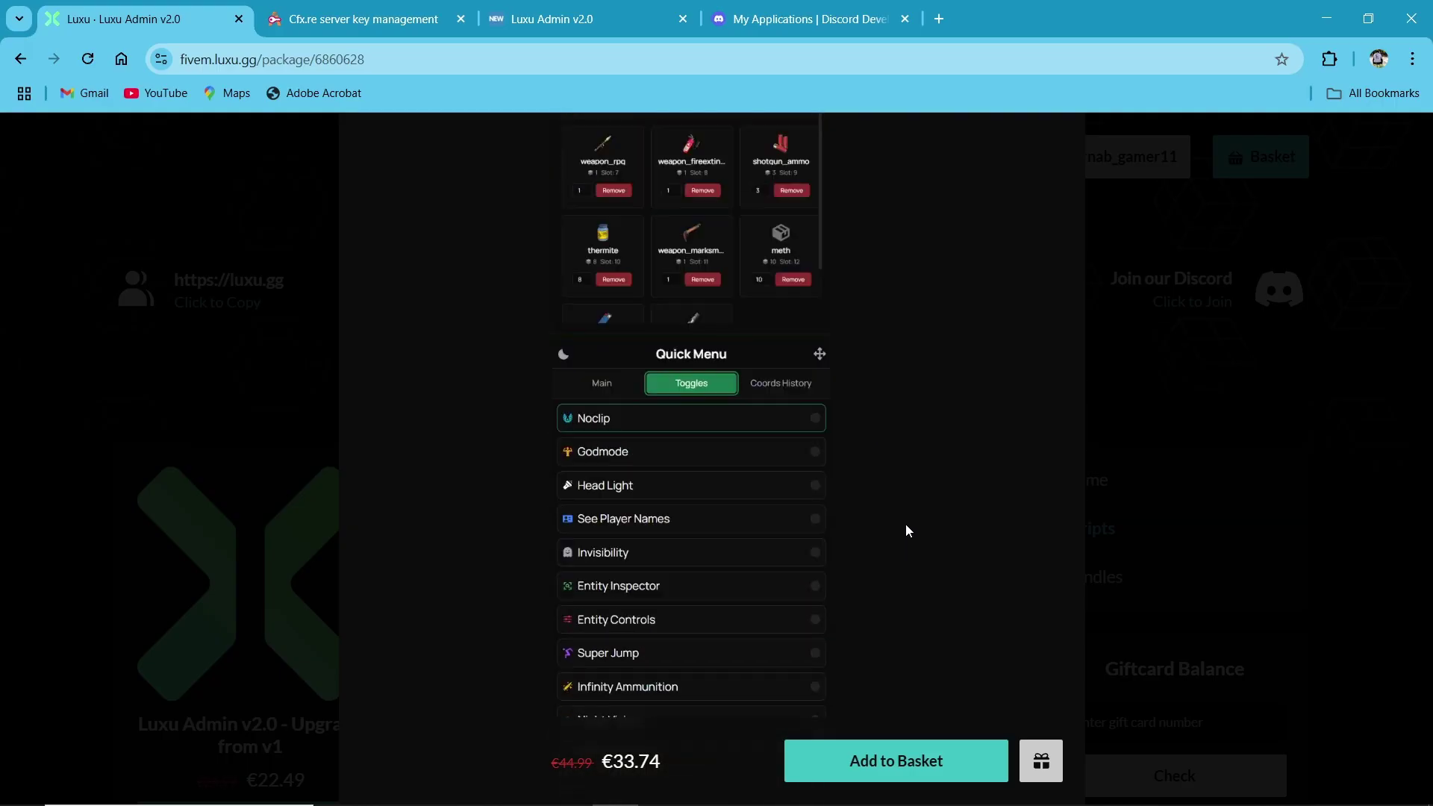
{"action": "scroll", "coordinate": [896, 538], "scroll_direction": "down", "scroll_amount": 8}
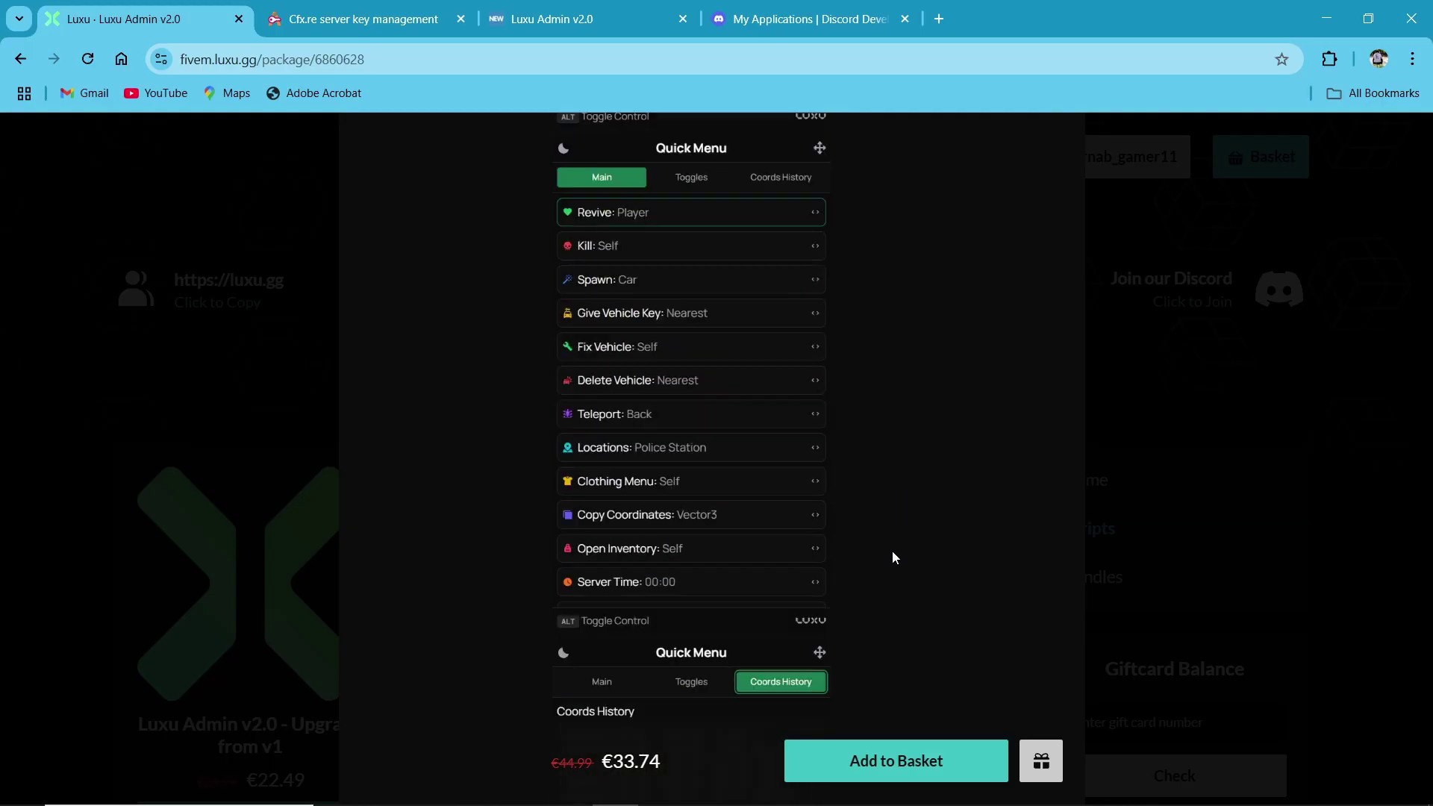
{"action": "scroll", "coordinate": [893, 551], "scroll_direction": "down", "scroll_amount": 12}
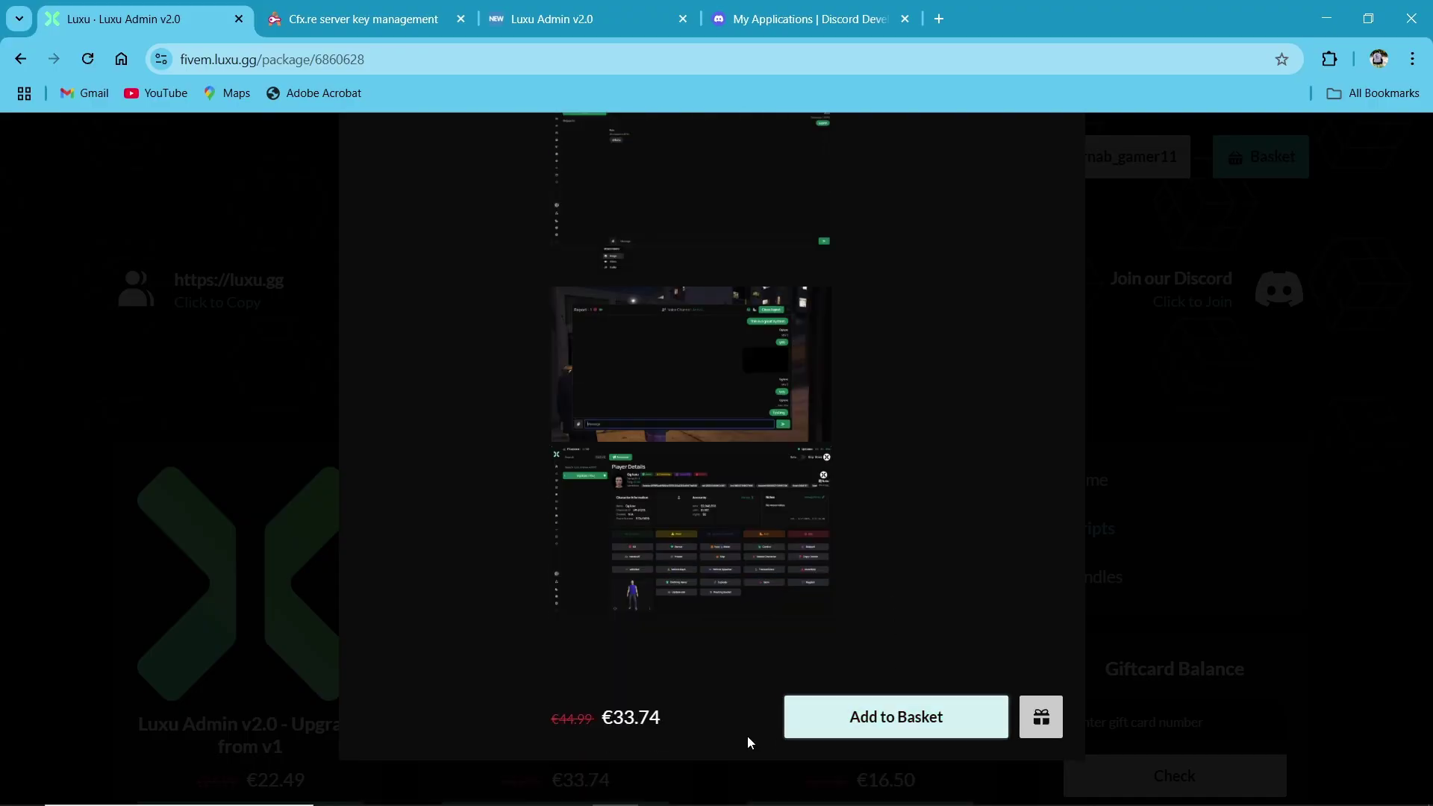
{"action": "left_click", "coordinate": [920, 723]}
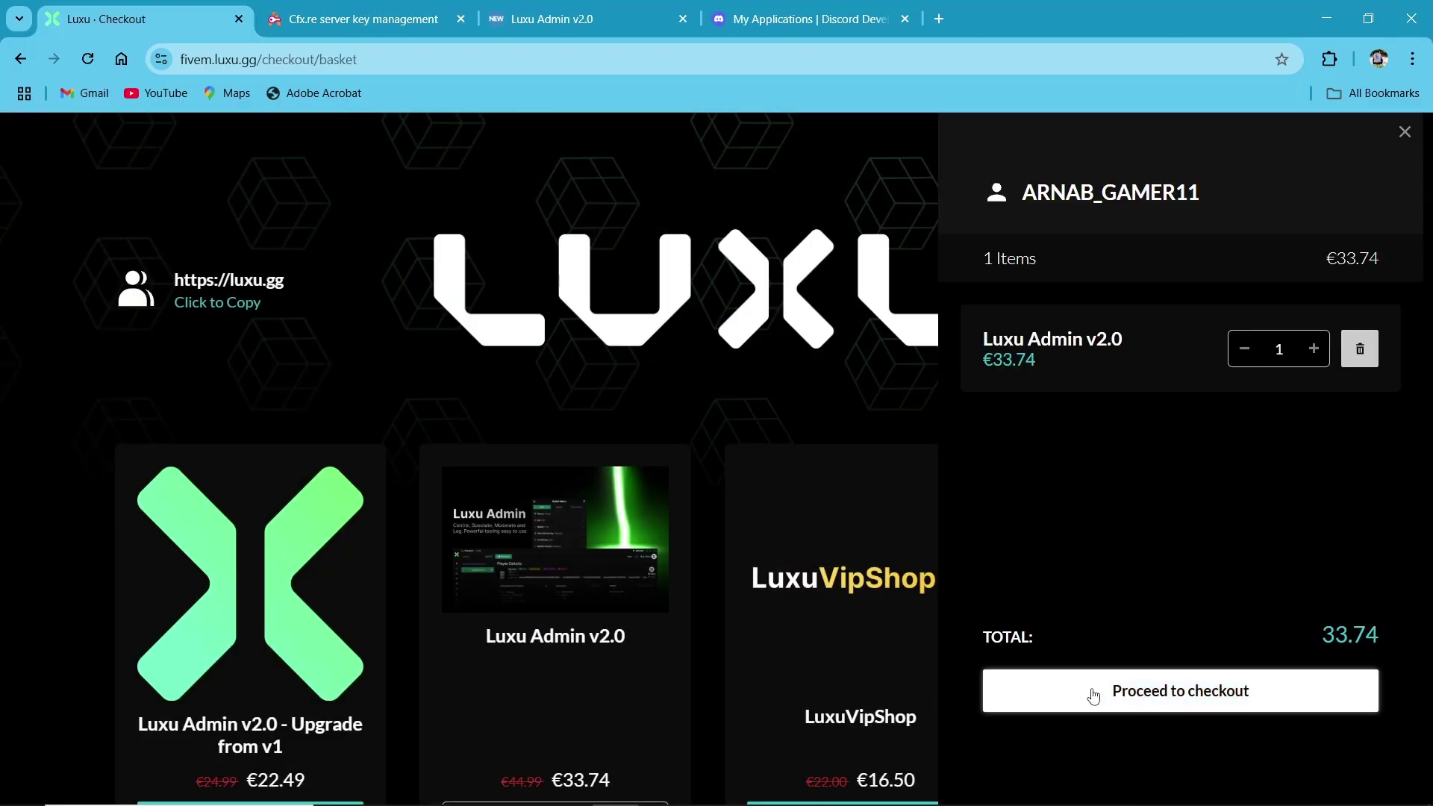
{"action": "left_click", "coordinate": [1089, 692]}
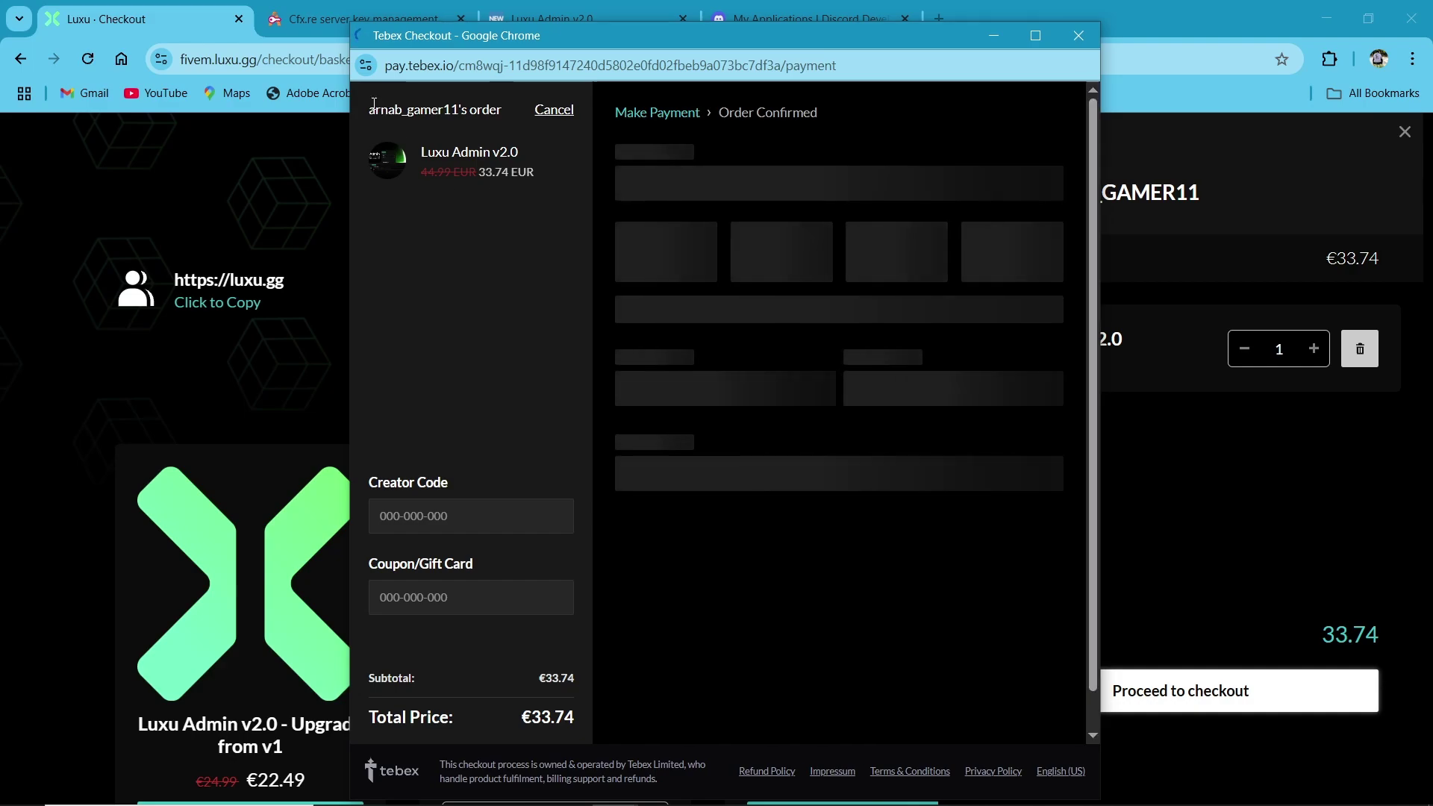
- Download the luxu_admin asset zip from Keymaster to Downloads
{"action": "left_click", "coordinate": [313, 18]}
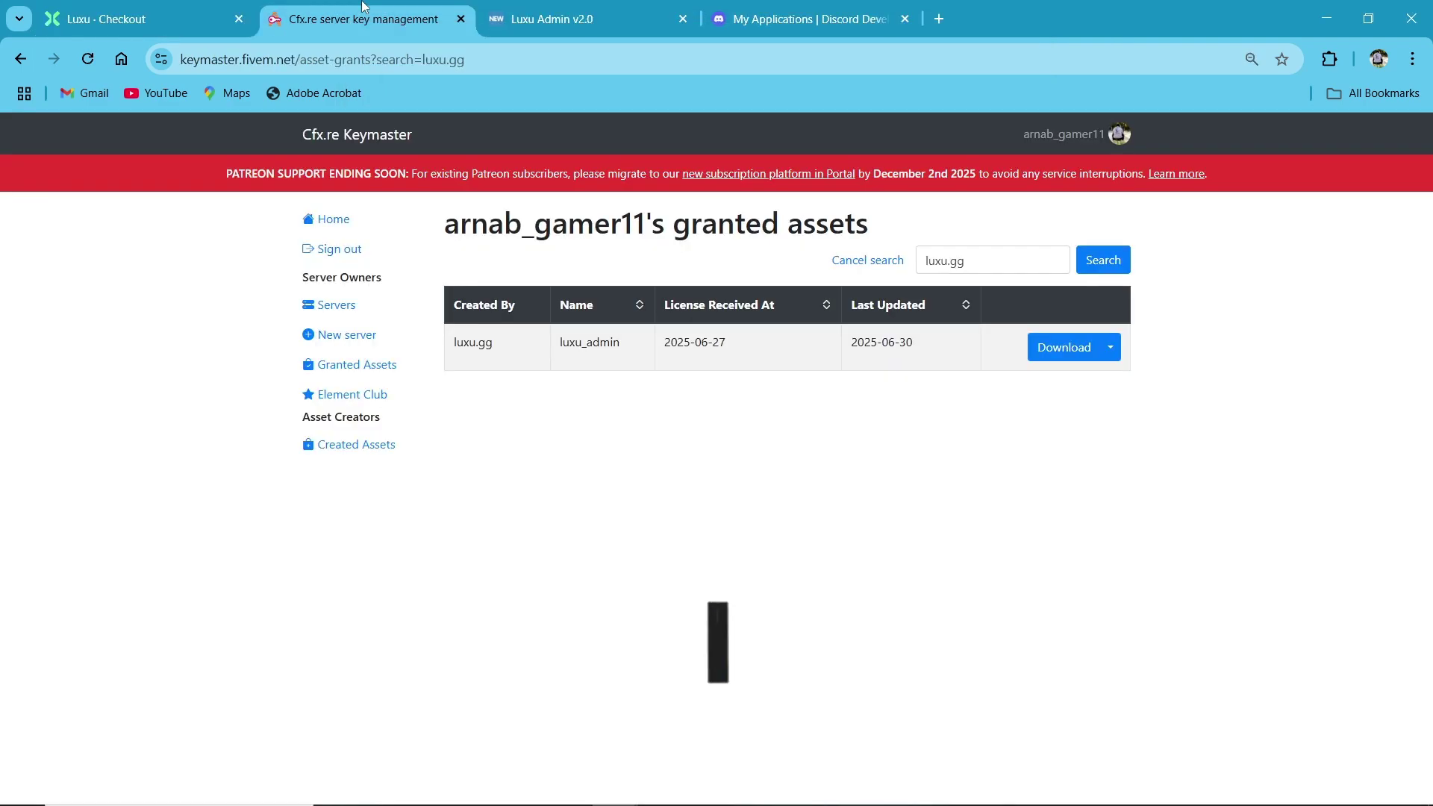
{"action": "double_click", "coordinate": [619, 349]}
{"action": "left_click", "coordinate": [1064, 347]}
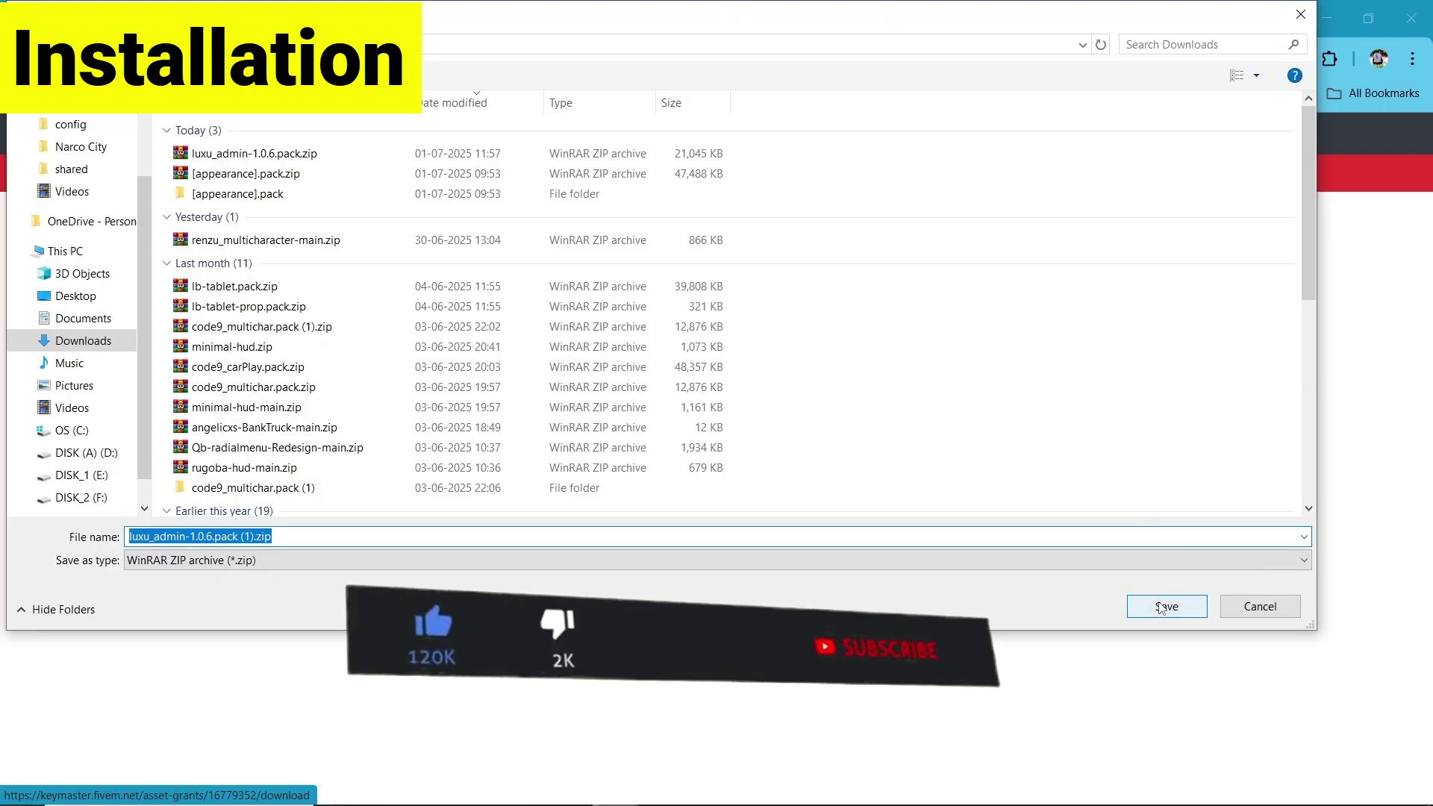
{"action": "left_click", "coordinate": [1167, 606]}
- Move the luxu_admin zip into the Narco City server's resources folder
{"action": "right_click", "coordinate": [663, 170]}
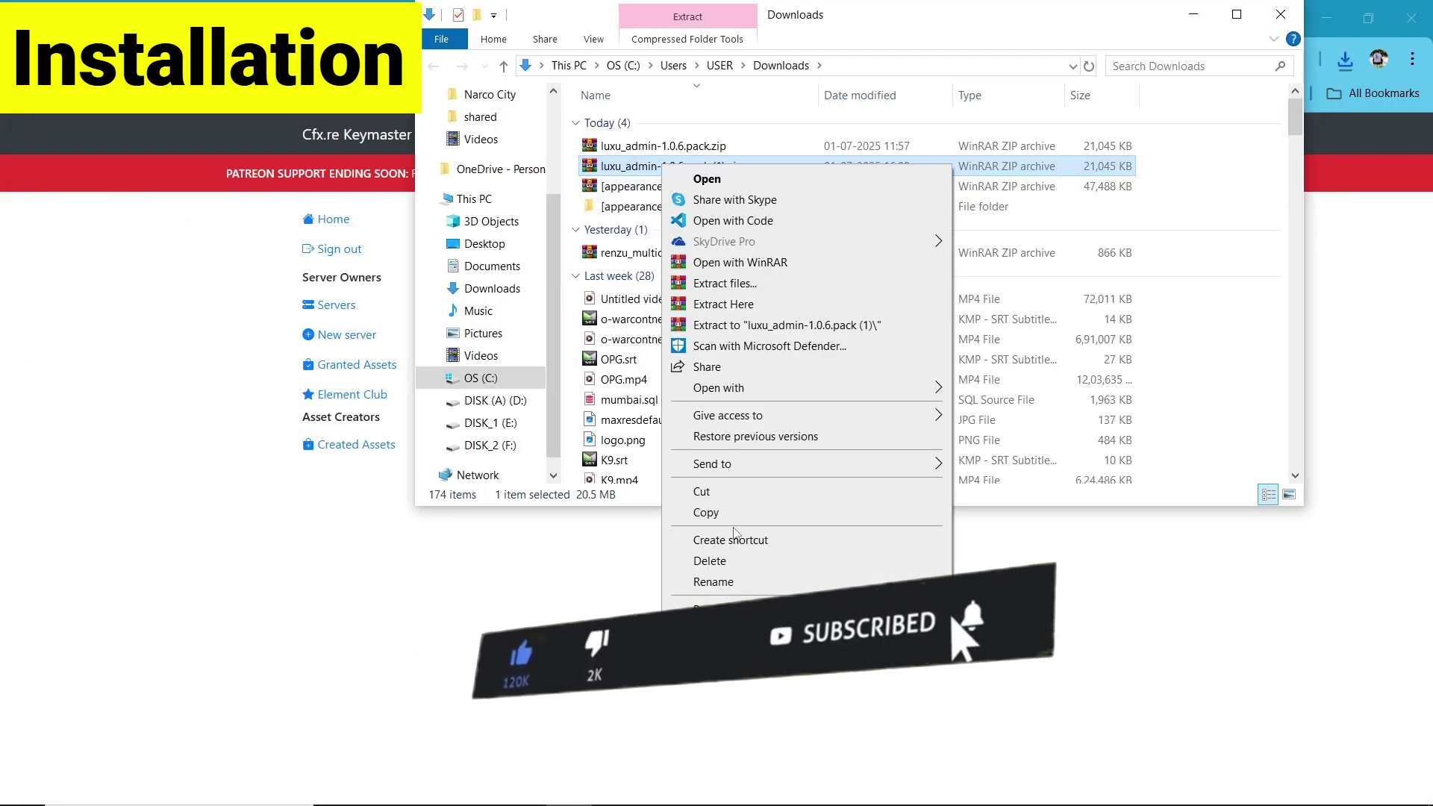
{"action": "left_click", "coordinate": [706, 494]}
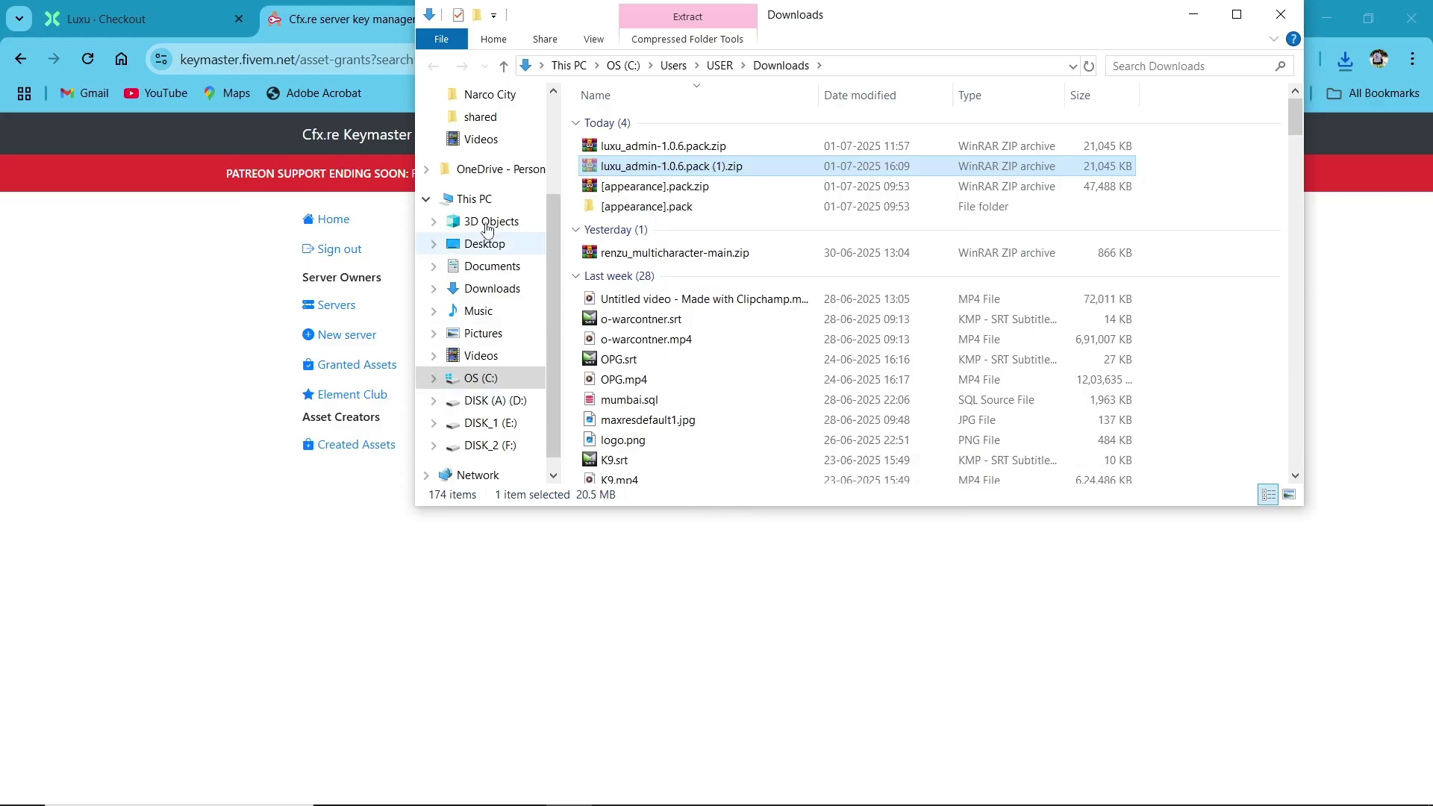
{"action": "left_click", "coordinate": [506, 97]}
{"action": "right_click", "coordinate": [1182, 366]}
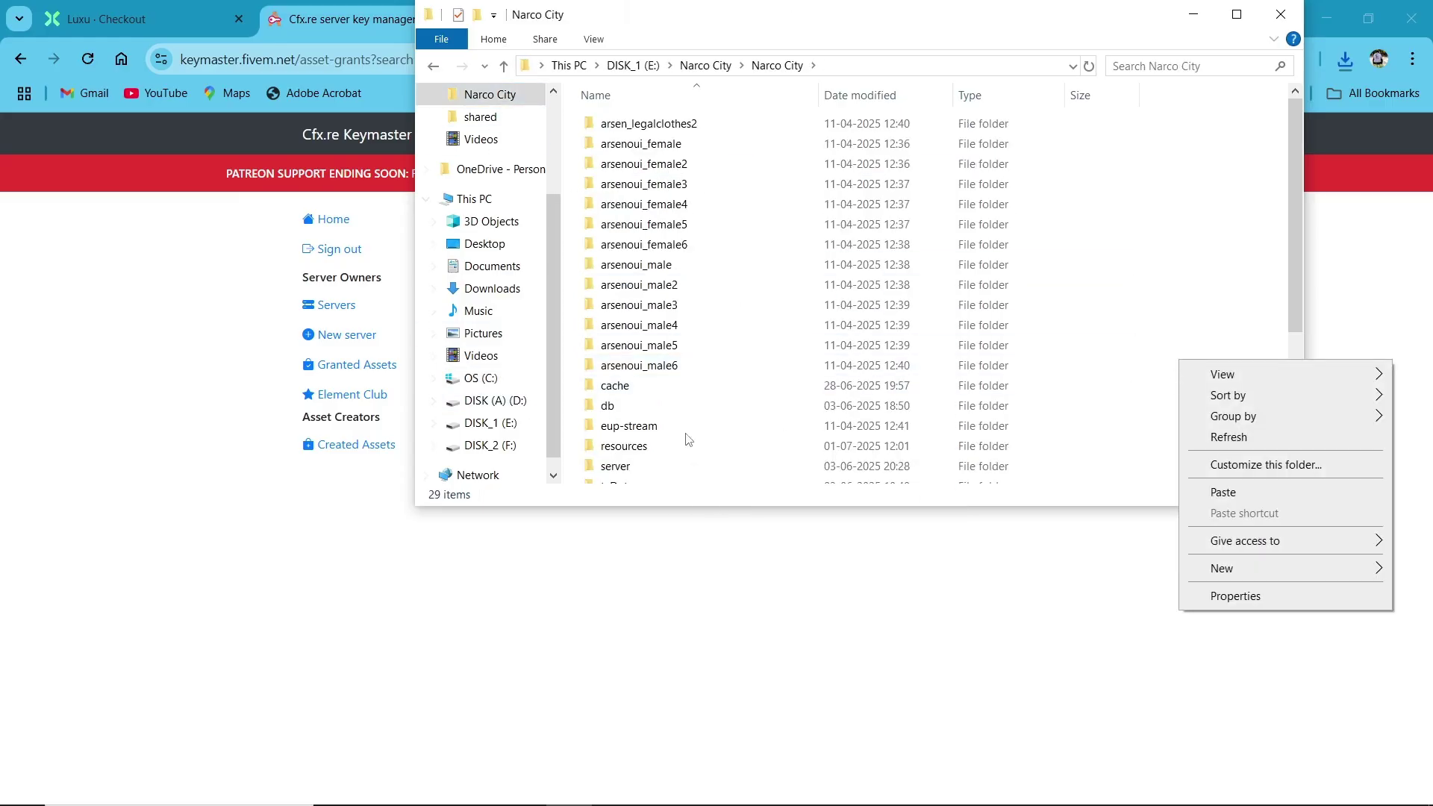
{"action": "double_click", "coordinate": [659, 446]}
{"action": "right_click", "coordinate": [1171, 327]}
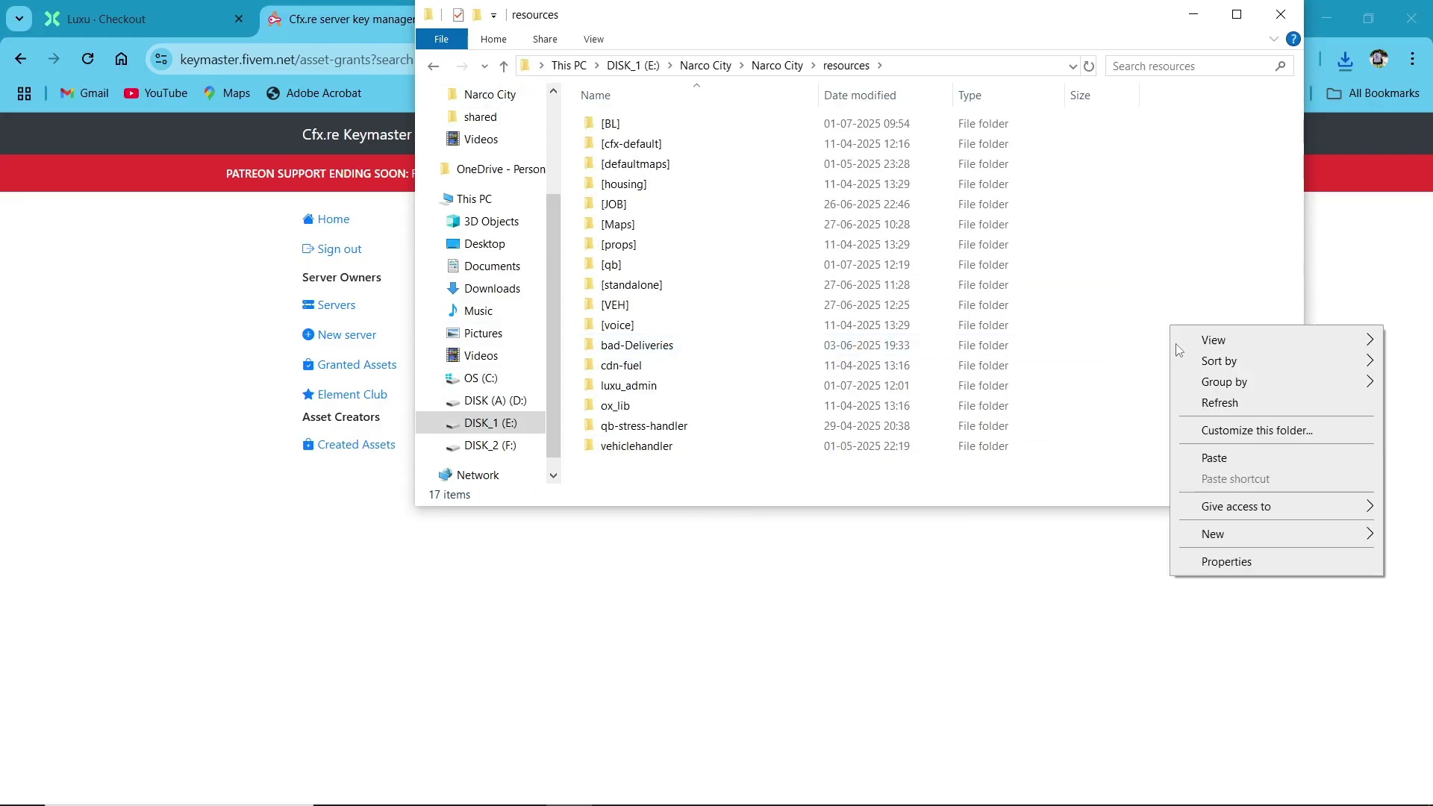
{"action": "left_click", "coordinate": [1225, 458]}
- Open the luxu_admin folder and its README.txt
{"action": "left_click", "coordinate": [1237, 14]}
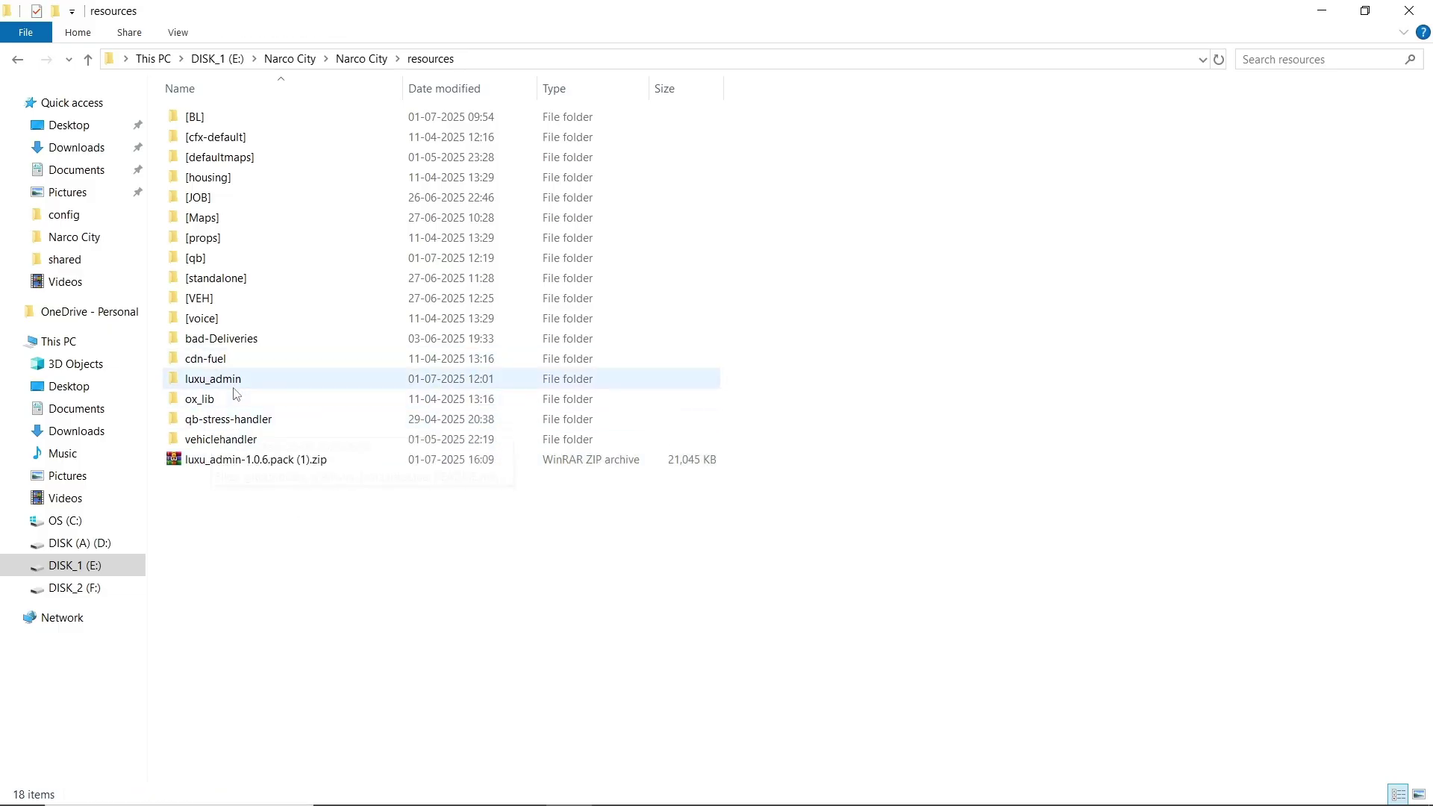
{"action": "double_click", "coordinate": [234, 387]}
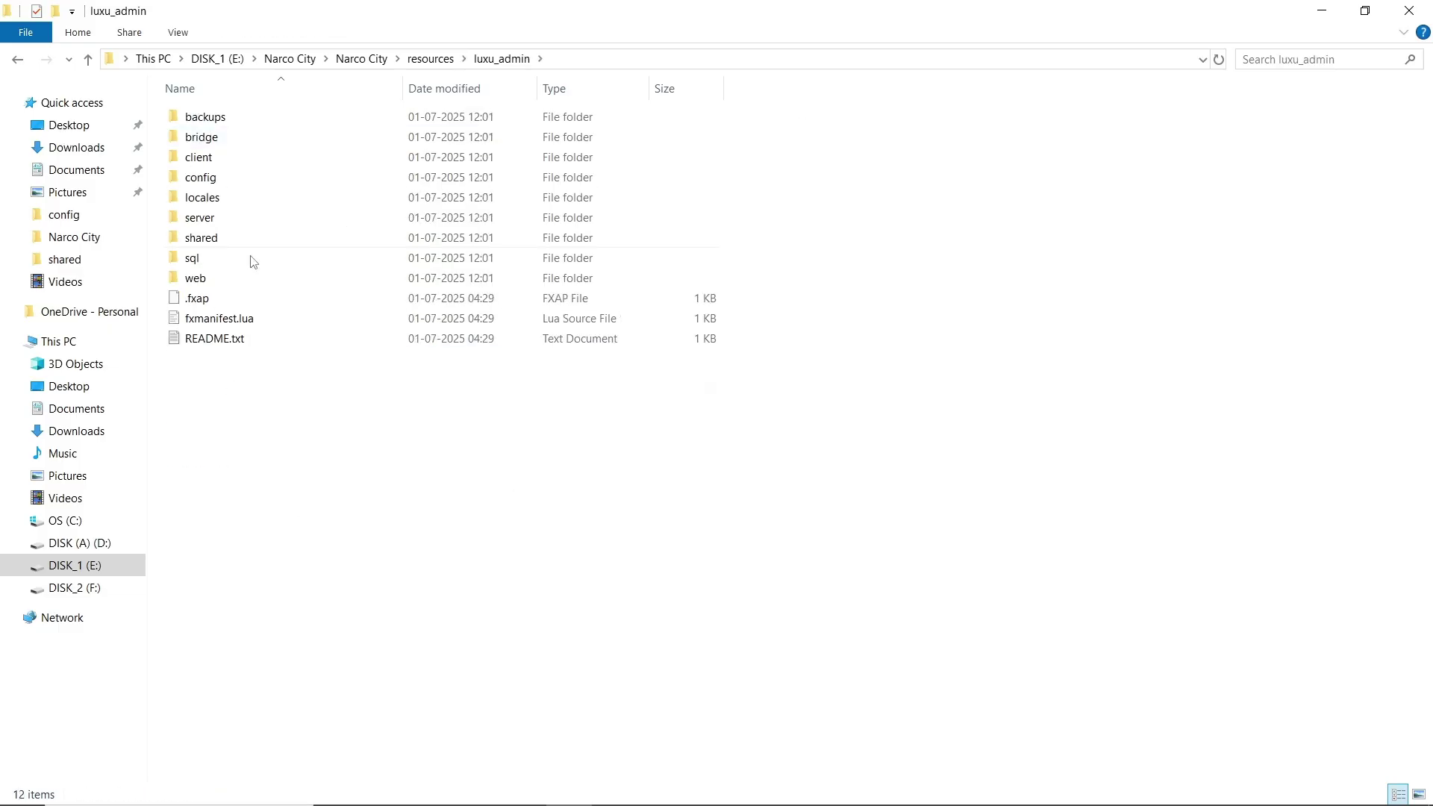
{"action": "double_click", "coordinate": [269, 340]}
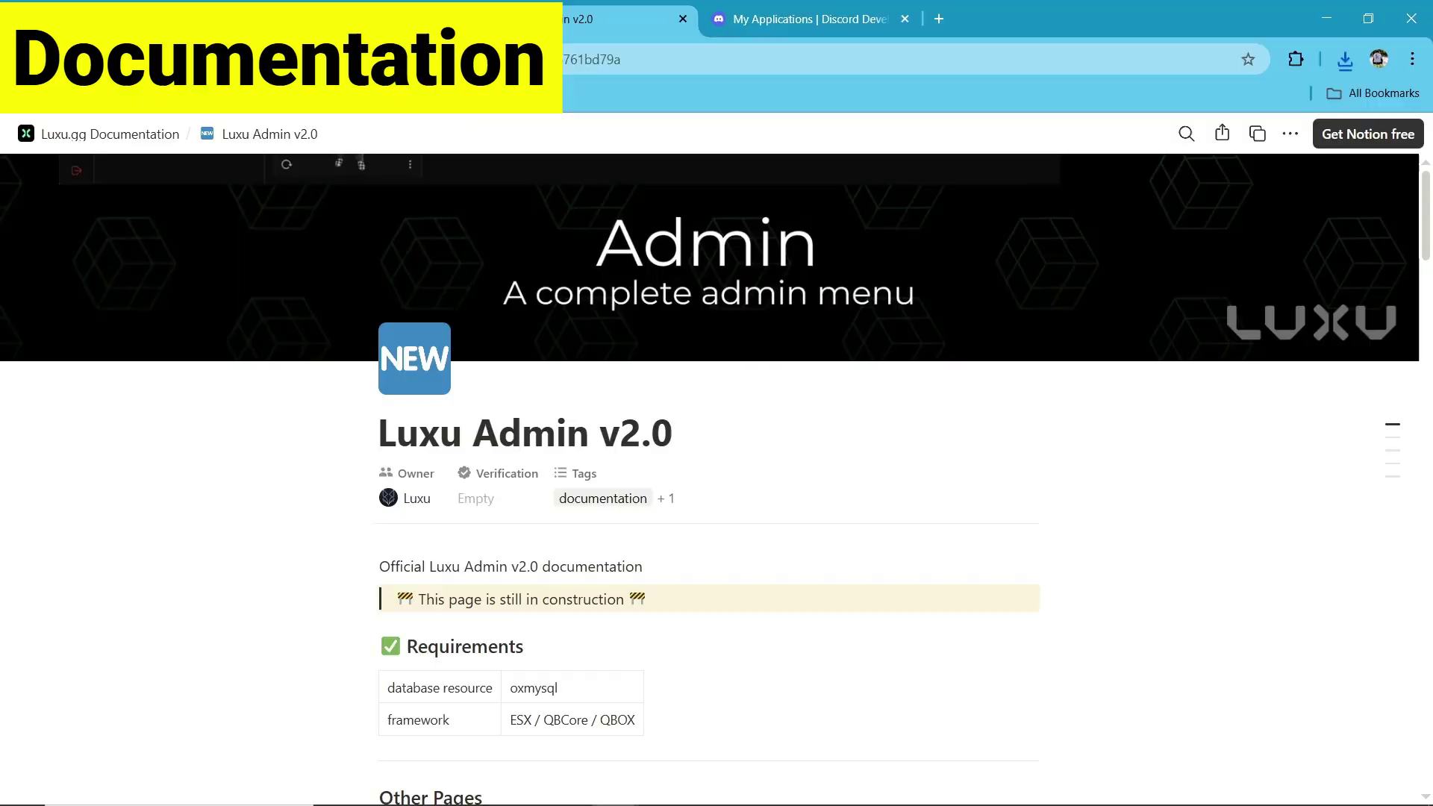
- Read the installation steps, including the oxmysql requirement and the start luxu_admin server.cfg lines
{"action": "scroll", "coordinate": [596, 427], "scroll_direction": "down", "scroll_amount": 4}
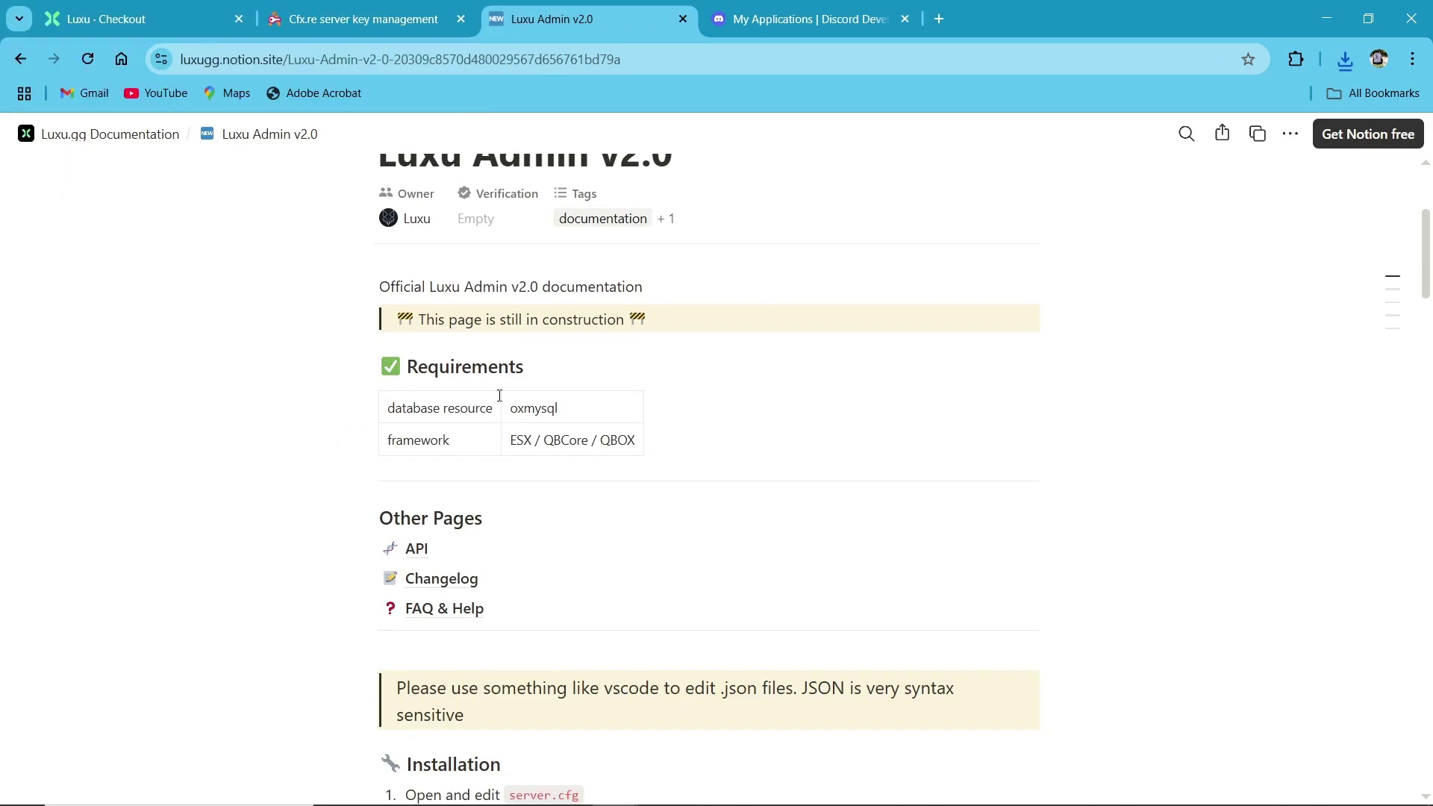
{"action": "double_click", "coordinate": [532, 410]}
{"action": "left_click", "coordinate": [745, 501]}
{"action": "scroll", "coordinate": [745, 501], "scroll_direction": "down", "scroll_amount": 4}
{"action": "scroll", "coordinate": [480, 510], "scroll_direction": "down", "scroll_amount": 4}
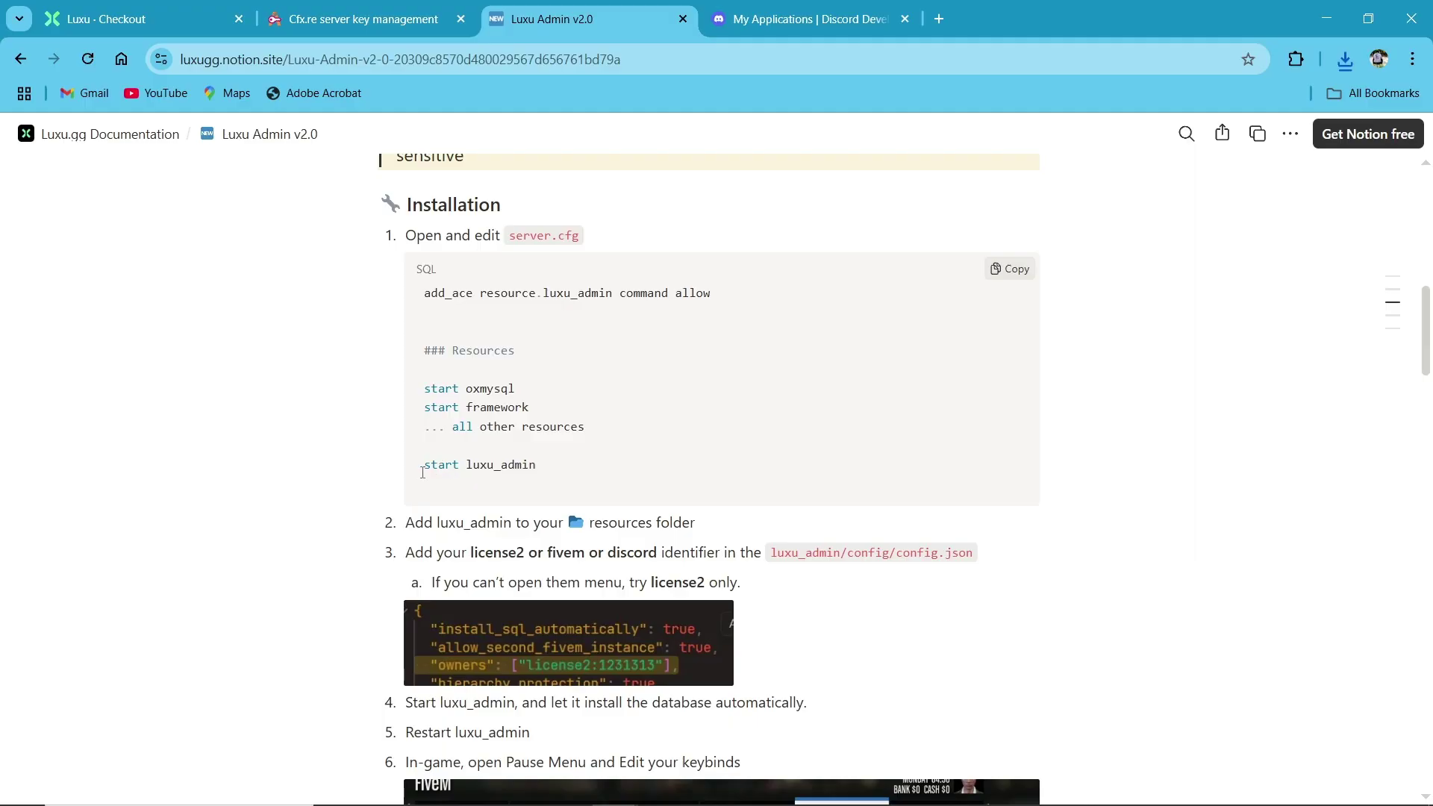
{"action": "left_click_drag", "start_coordinate": [425, 470], "coordinate": [539, 466]}
{"action": "left_click", "coordinate": [543, 464]}
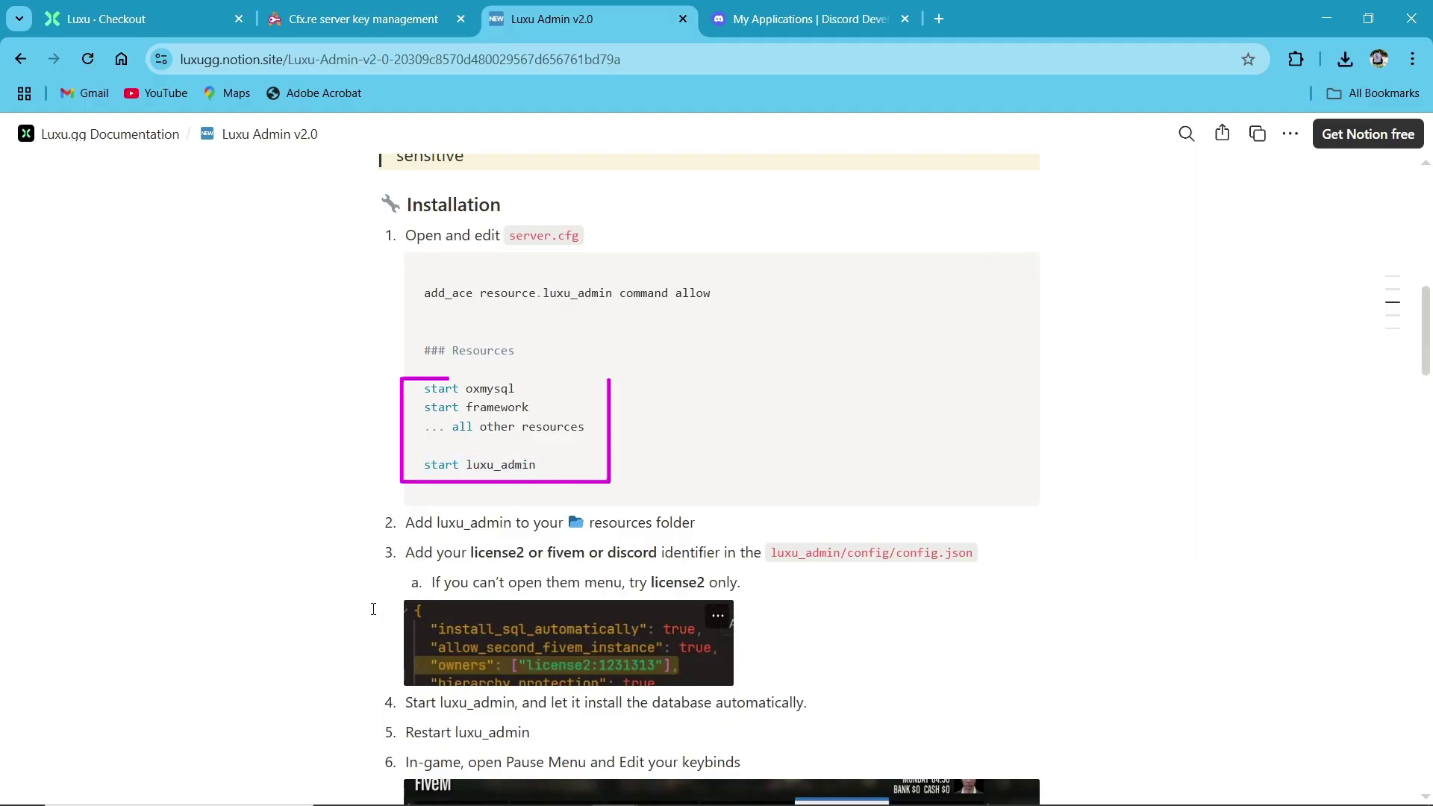
{"action": "scroll", "coordinate": [505, 546], "scroll_direction": "down", "scroll_amount": 4}
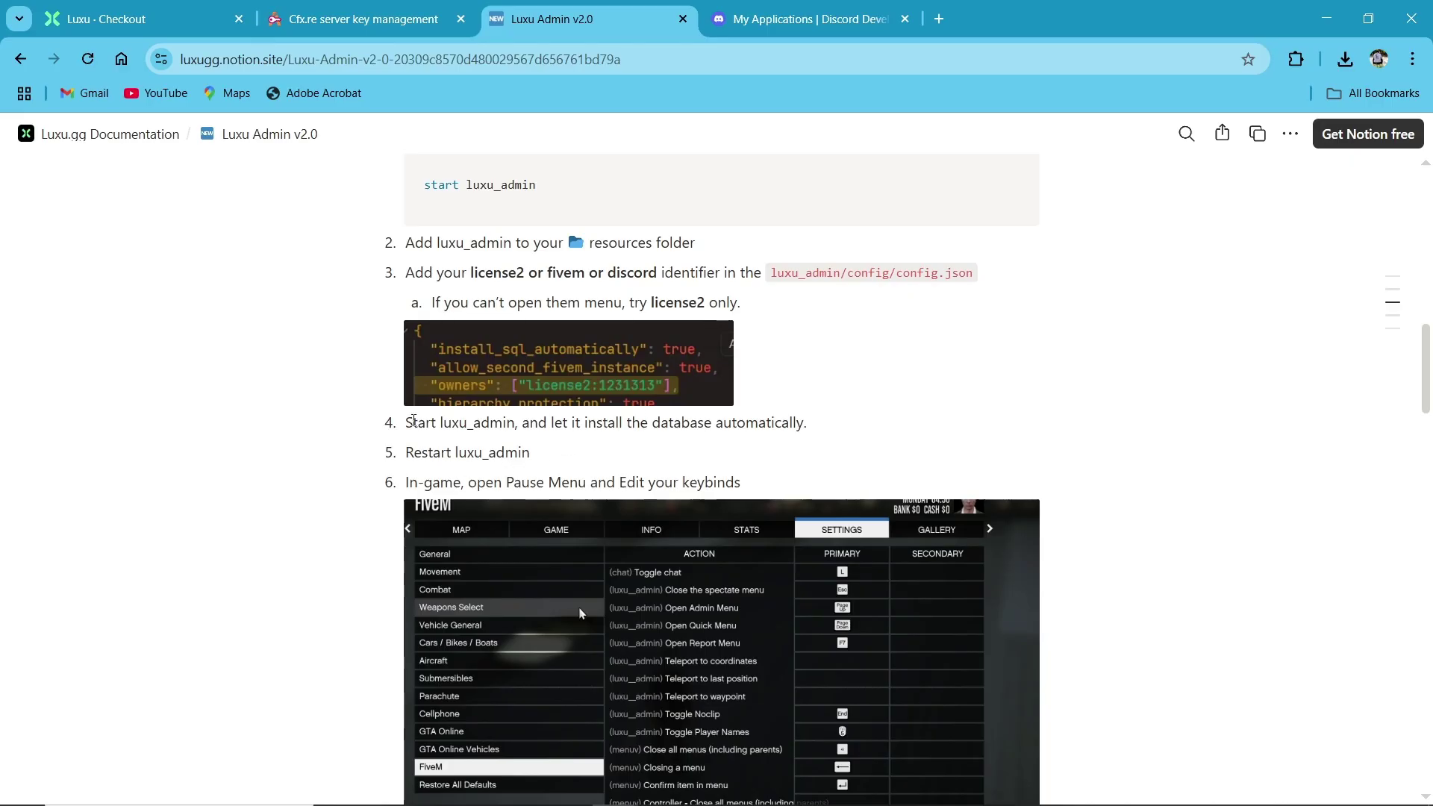
{"action": "scroll", "coordinate": [506, 417], "scroll_direction": "down", "scroll_amount": 3}
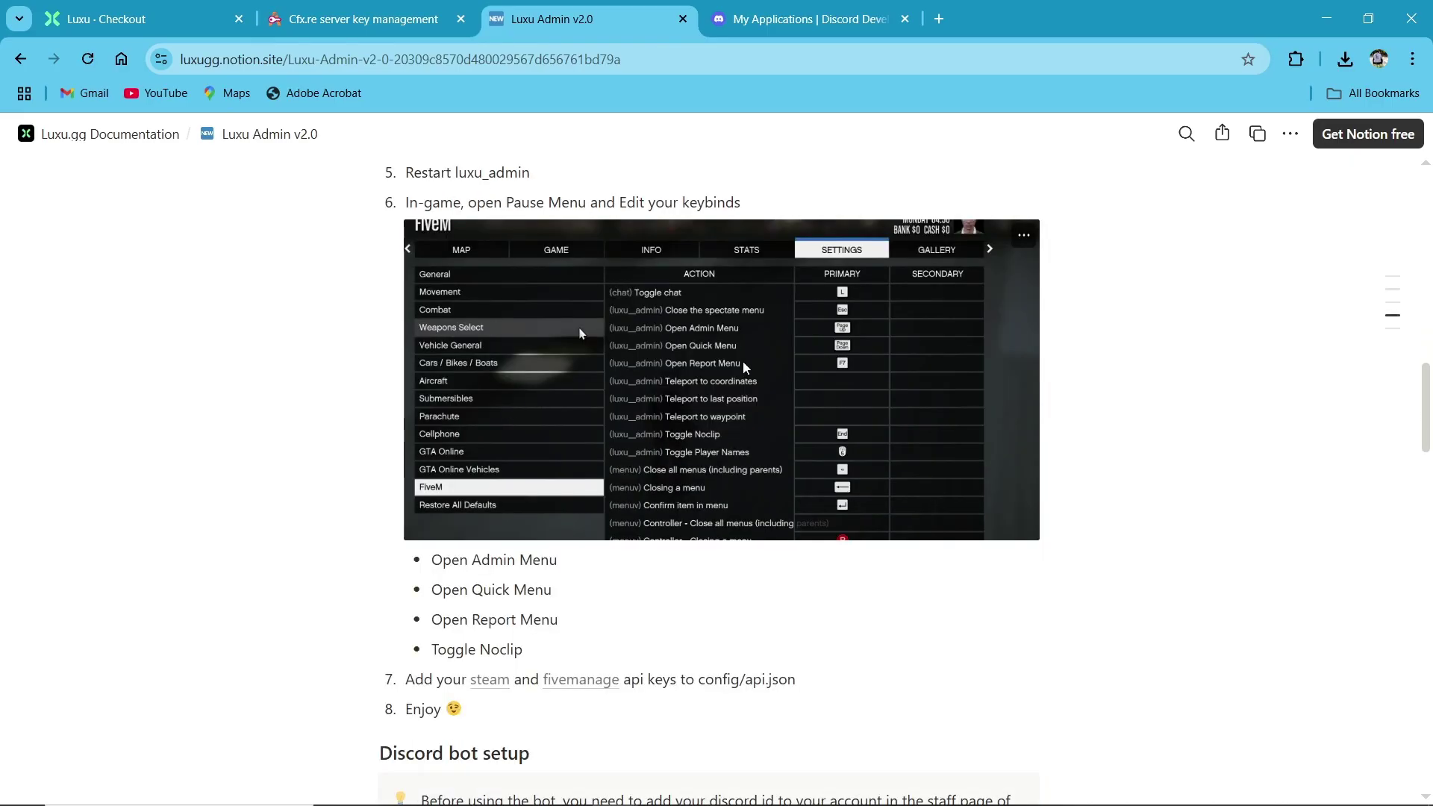
- View the enlarged keybinds screenshot, then jump to the Discord bot setup section
{"action": "left_click", "coordinate": [772, 367]}
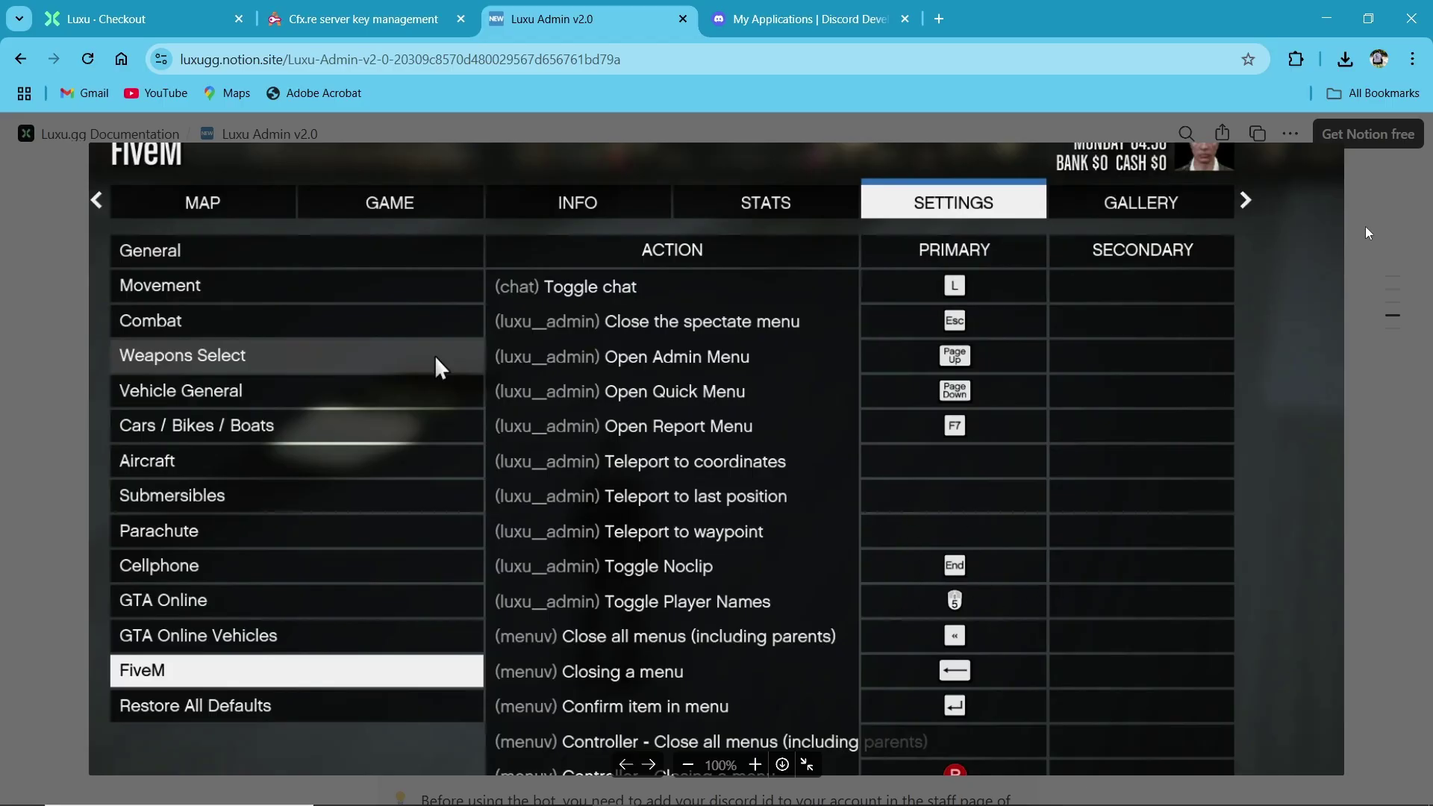
{"action": "left_click", "coordinate": [1398, 298]}
{"action": "left_click", "coordinate": [1262, 358]}
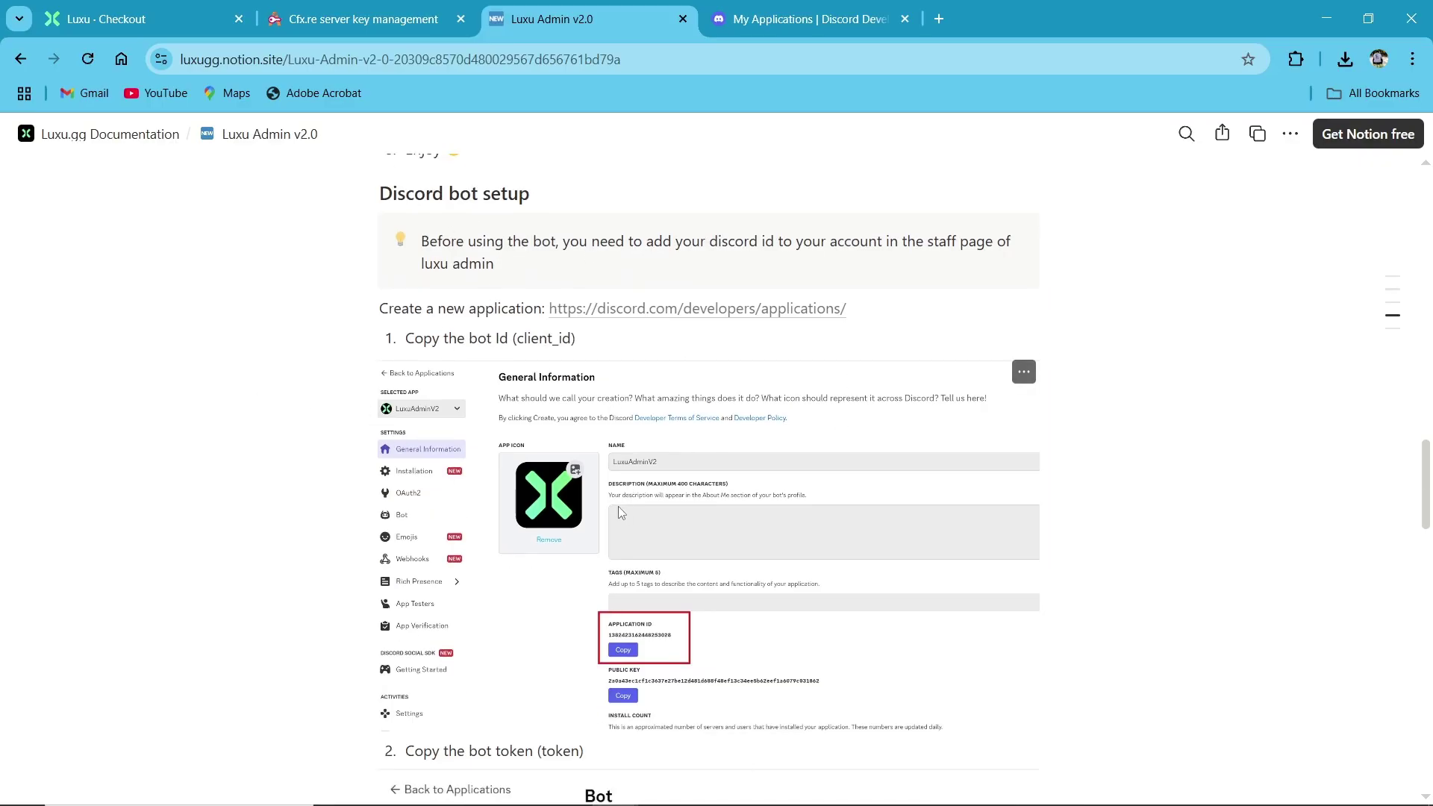
- Open luxu_admin/config/config.json in VS Code
{"action": "mouse_move", "coordinate": [1023, 803]}
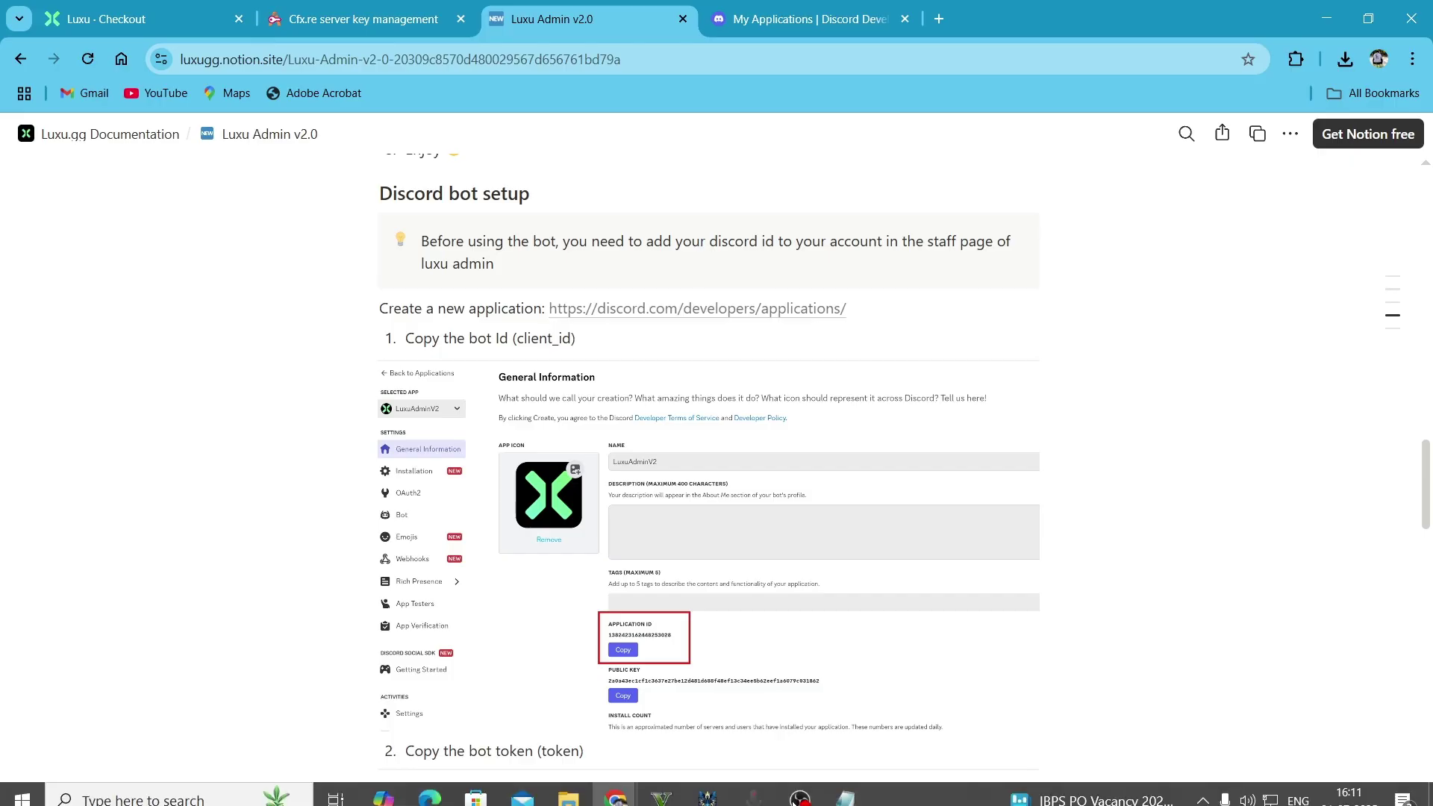
{"action": "left_click", "coordinate": [611, 790]}
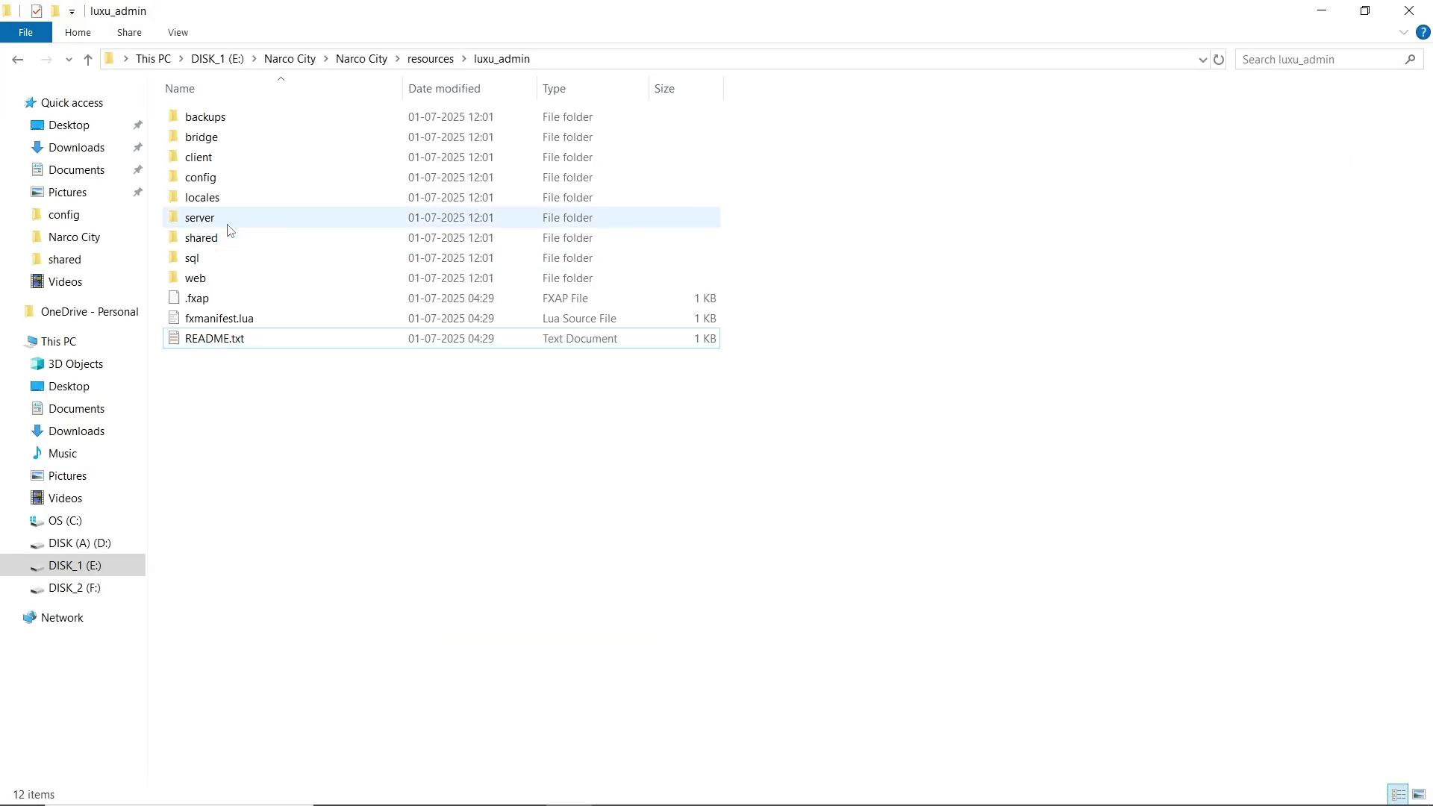
{"action": "double_click", "coordinate": [232, 182]}
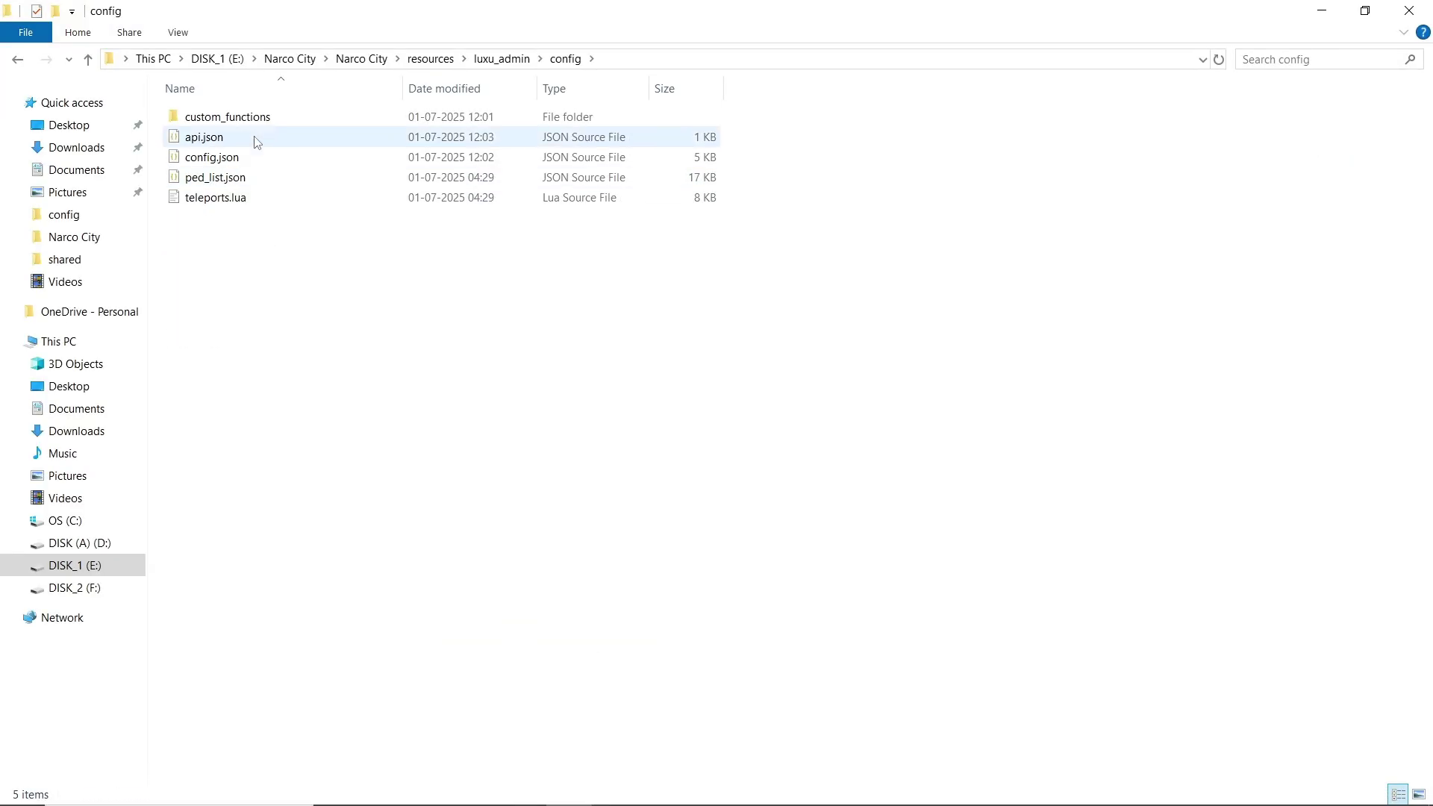
{"action": "double_click", "coordinate": [244, 159]}
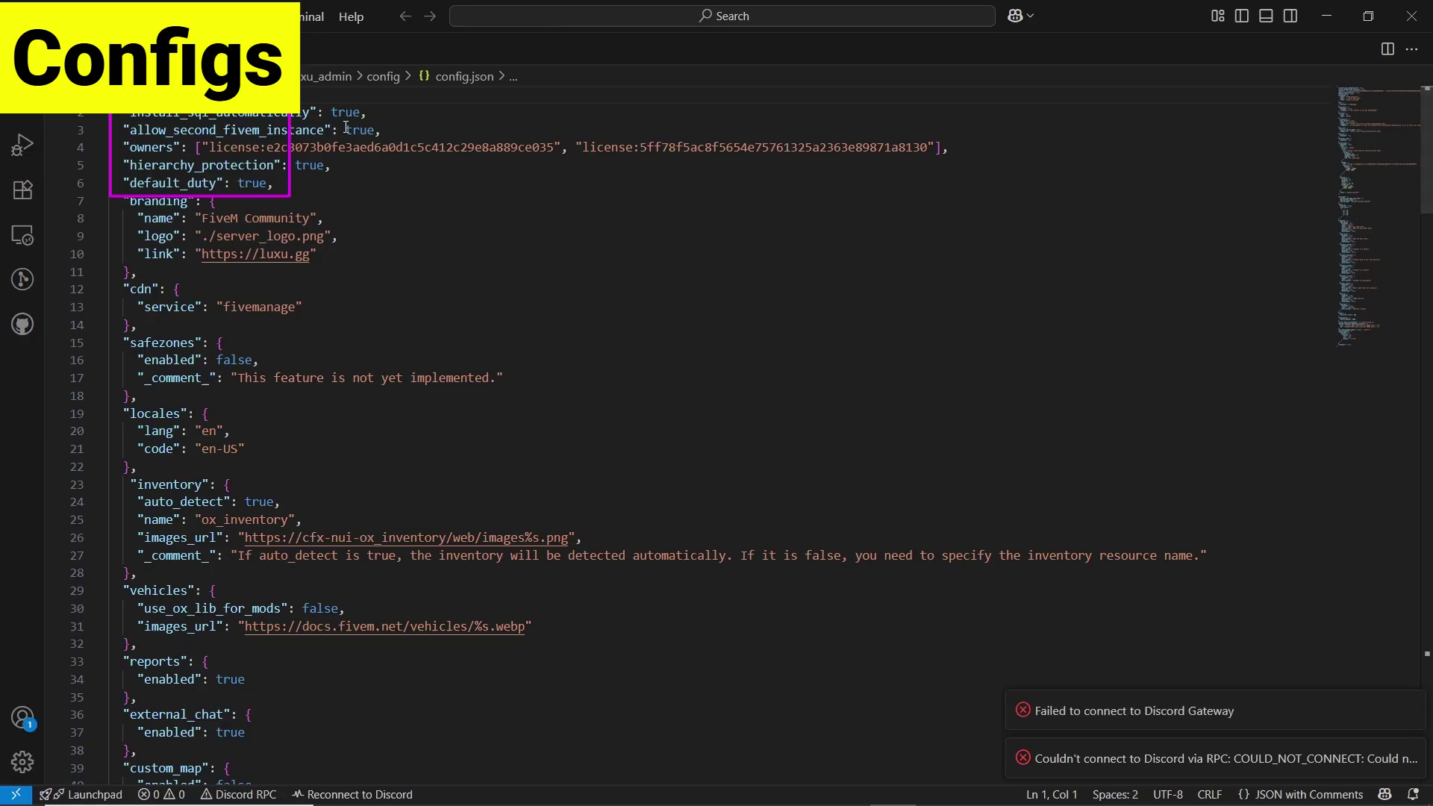
- Review the owner licence entries and fivemanage cdn service, and select the 'FiveM Community' branding name
{"action": "left_click", "coordinate": [232, 149]}
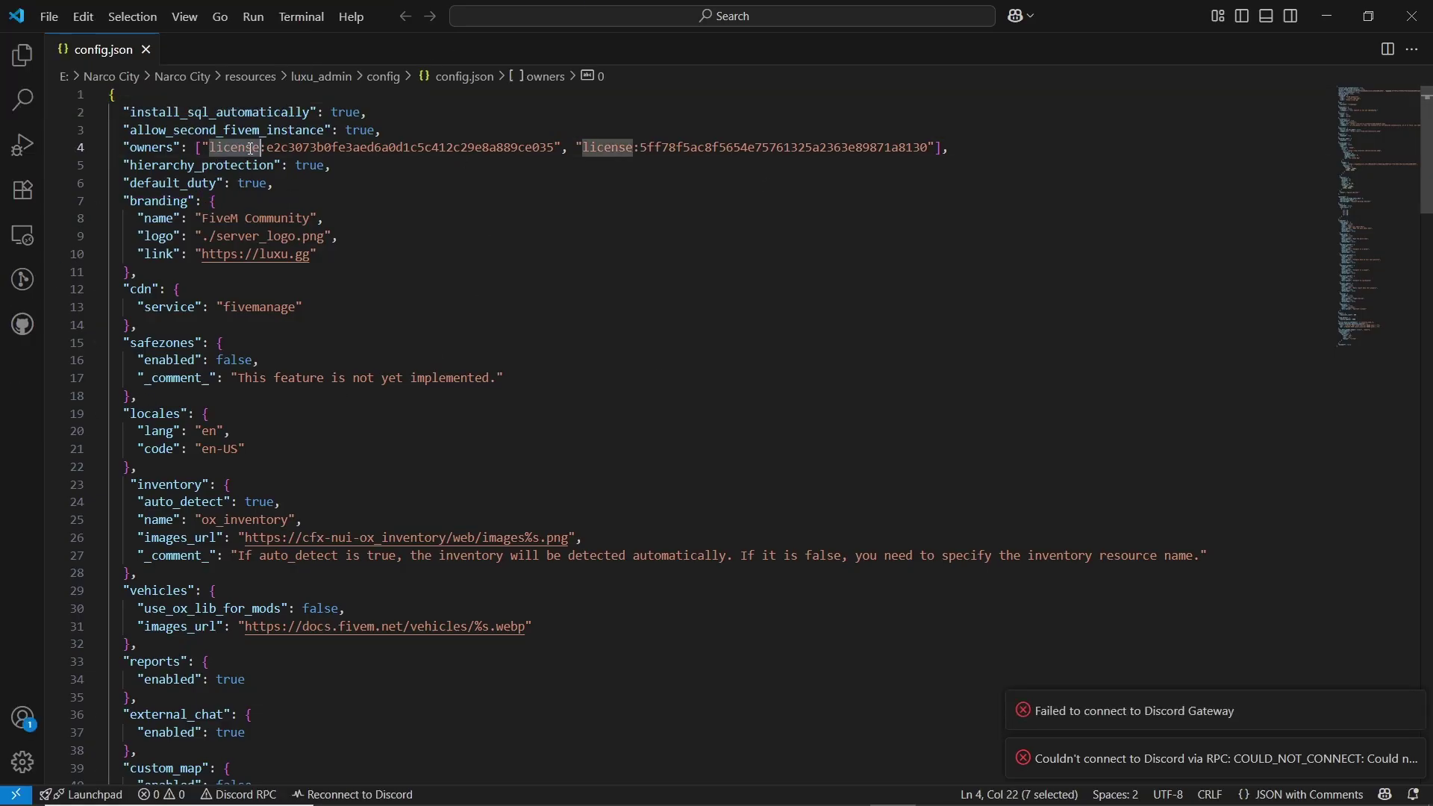
{"action": "double_click", "coordinate": [443, 147]}
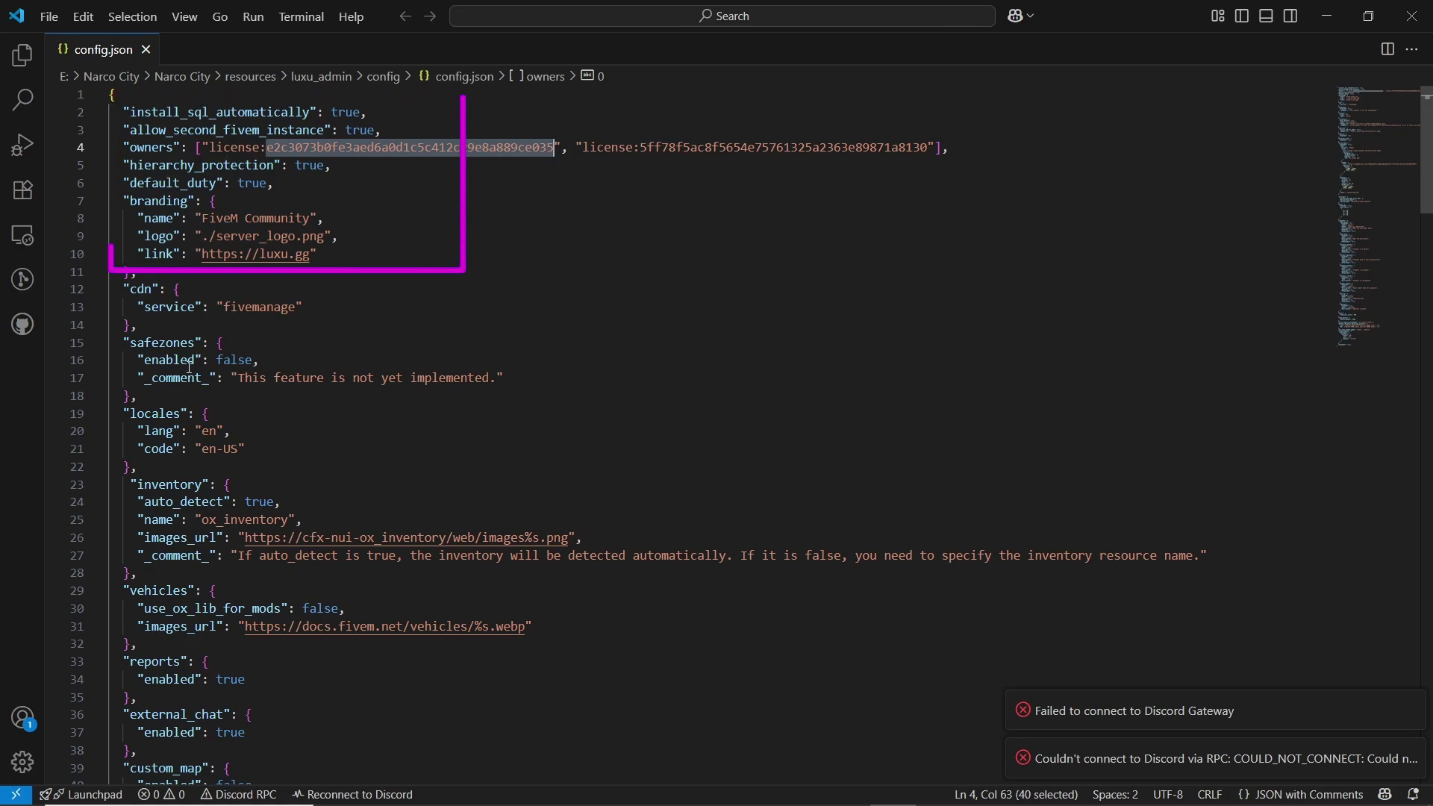
{"action": "scroll", "coordinate": [232, 228], "scroll_direction": "down", "scroll_amount": 1}
{"action": "left_click", "coordinate": [154, 268]}
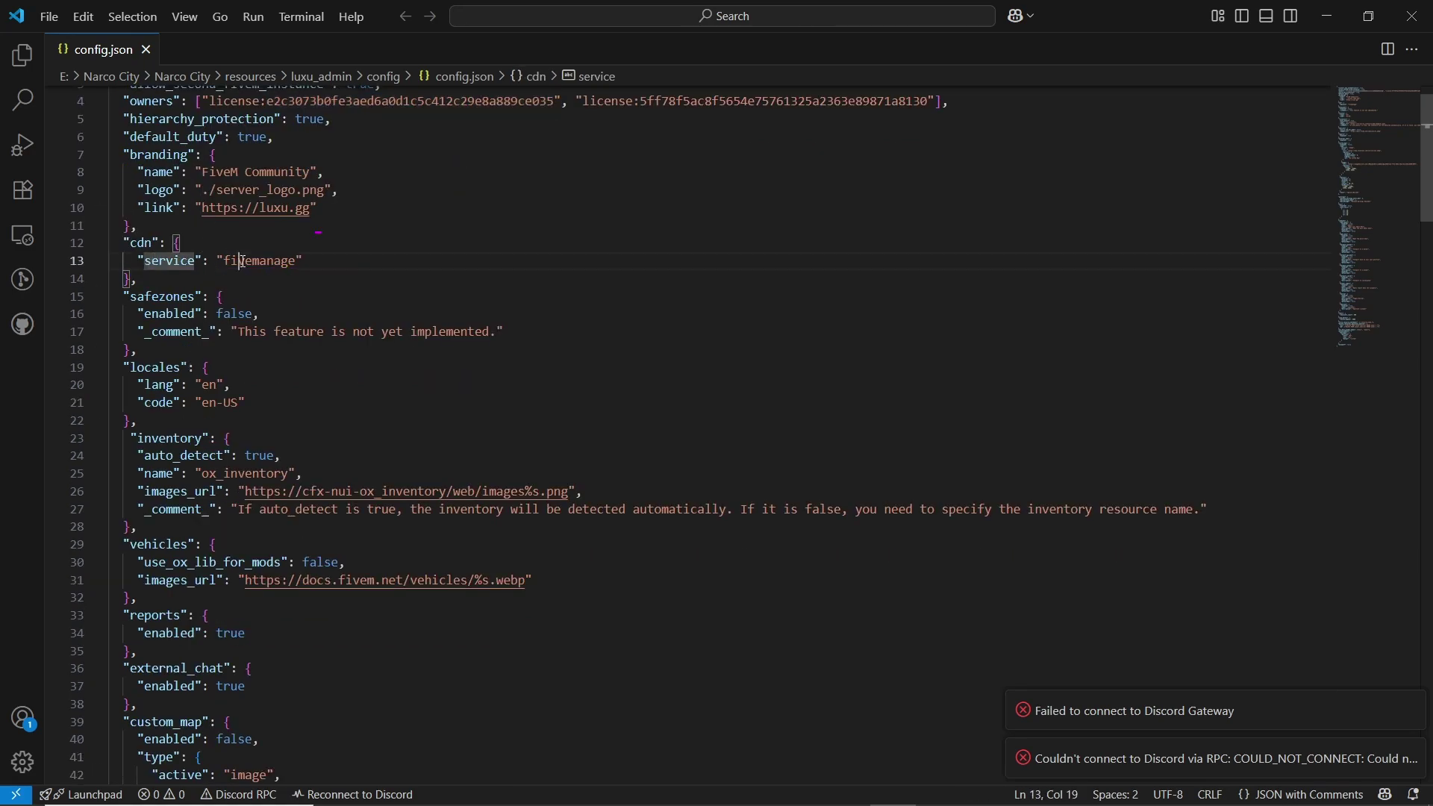
{"action": "double_click", "coordinate": [243, 262]}
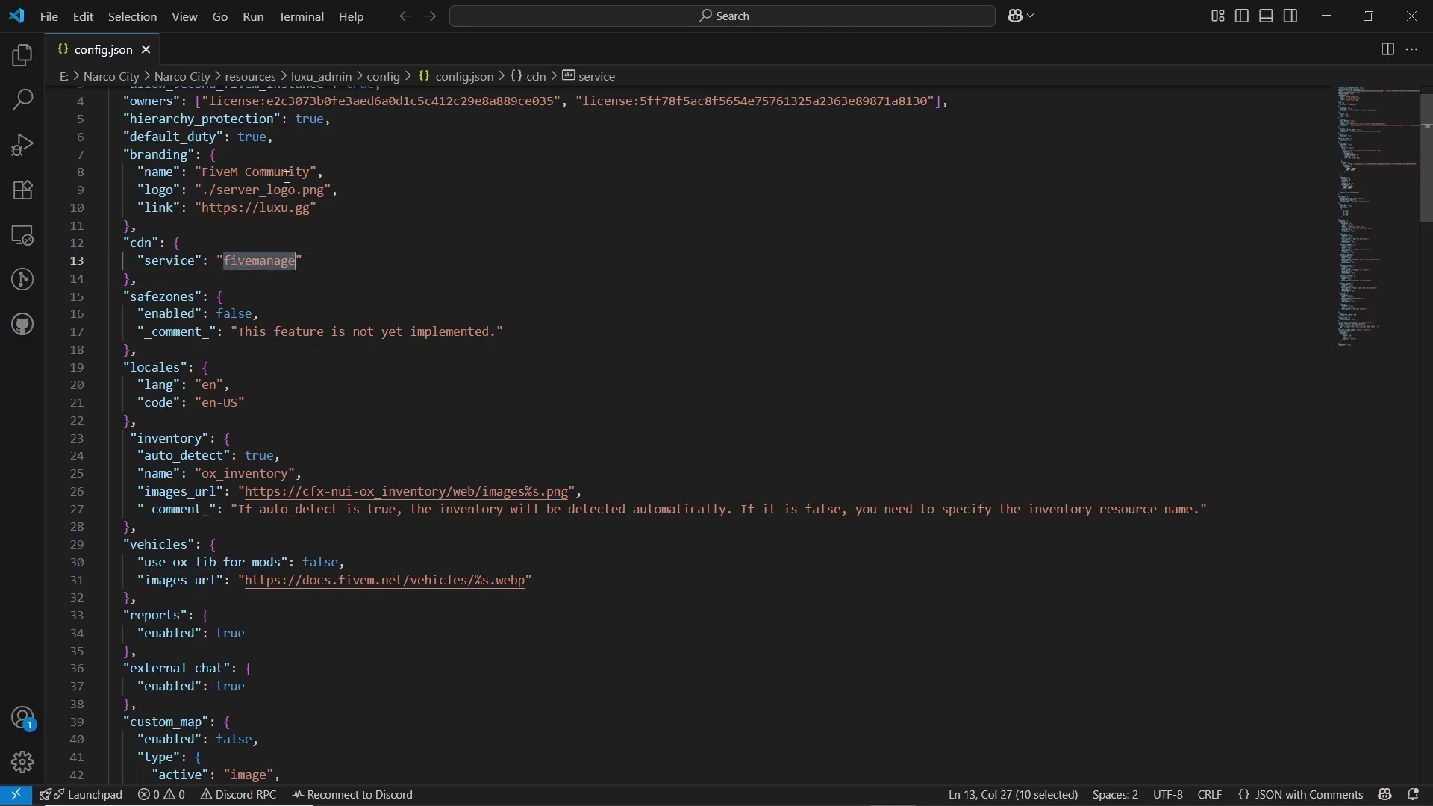
{"action": "left_click_drag", "start_coordinate": [307, 173], "coordinate": [203, 175]}
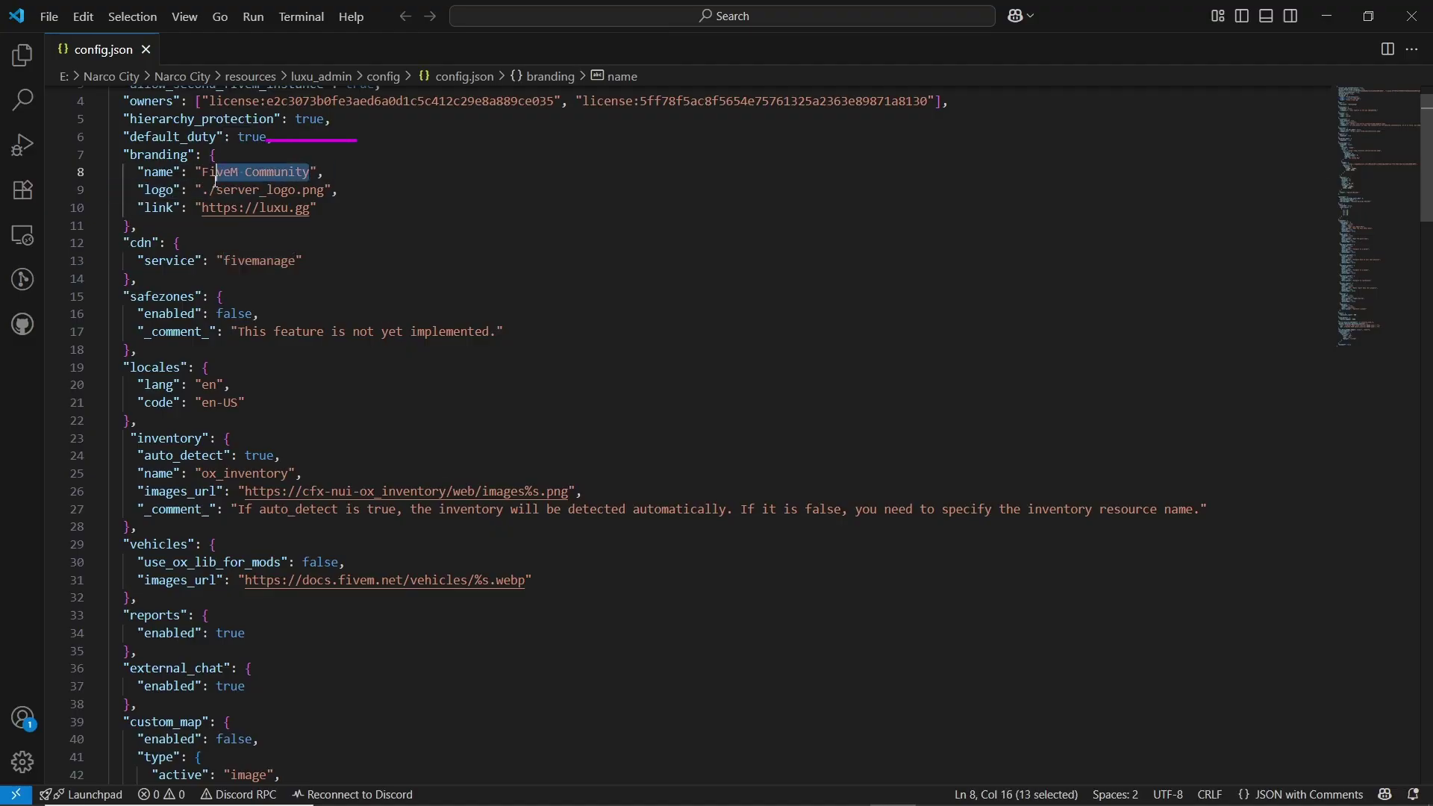
- Change the branding name to 'AG-FW', save, and check the ox_inventory auto_detect settings
{"action": "type", "text": "AG"}
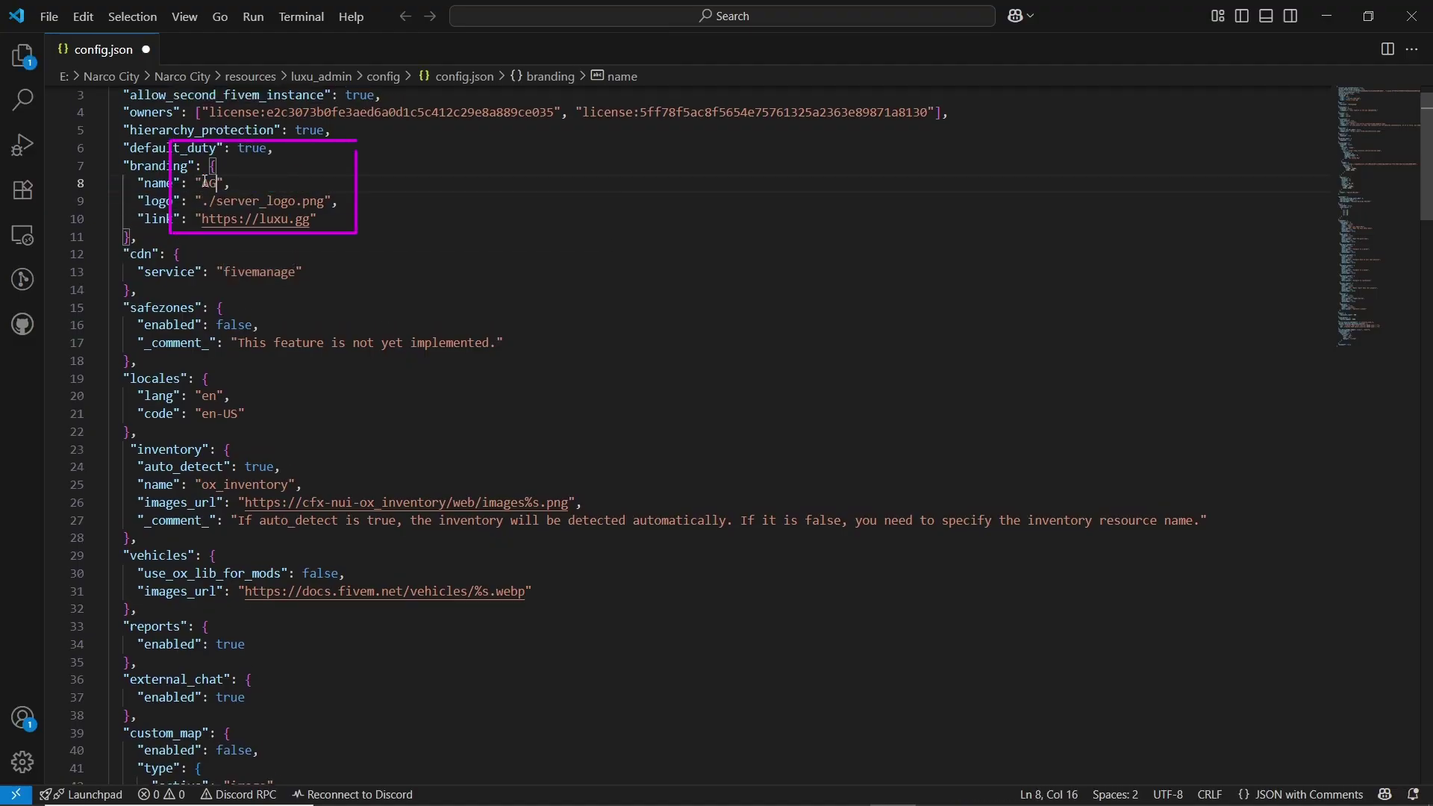
{"action": "type", "text": "-FW"}
{"action": "key", "text": "ctrl+s"}
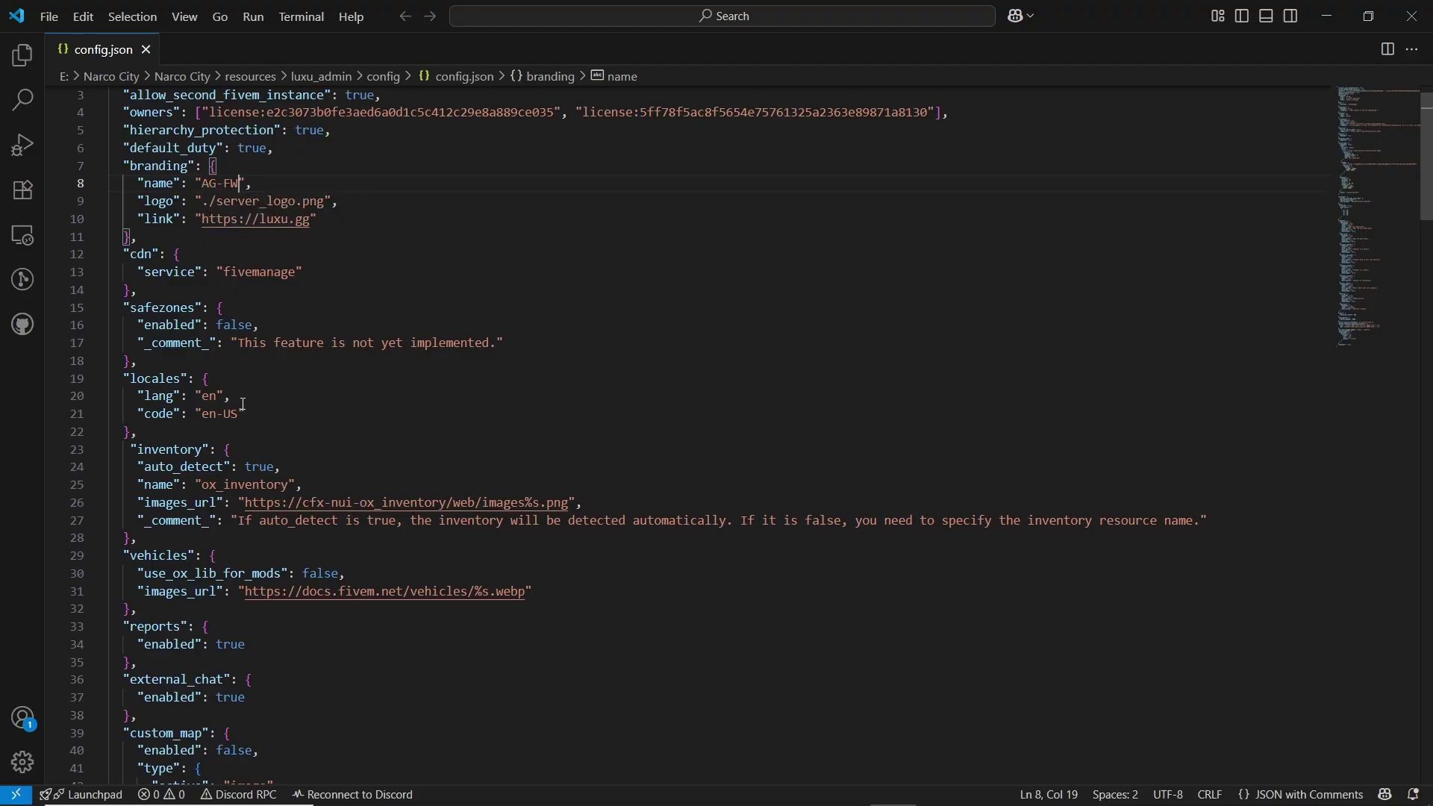
{"action": "scroll", "coordinate": [213, 377], "scroll_direction": "down", "scroll_amount": 1}
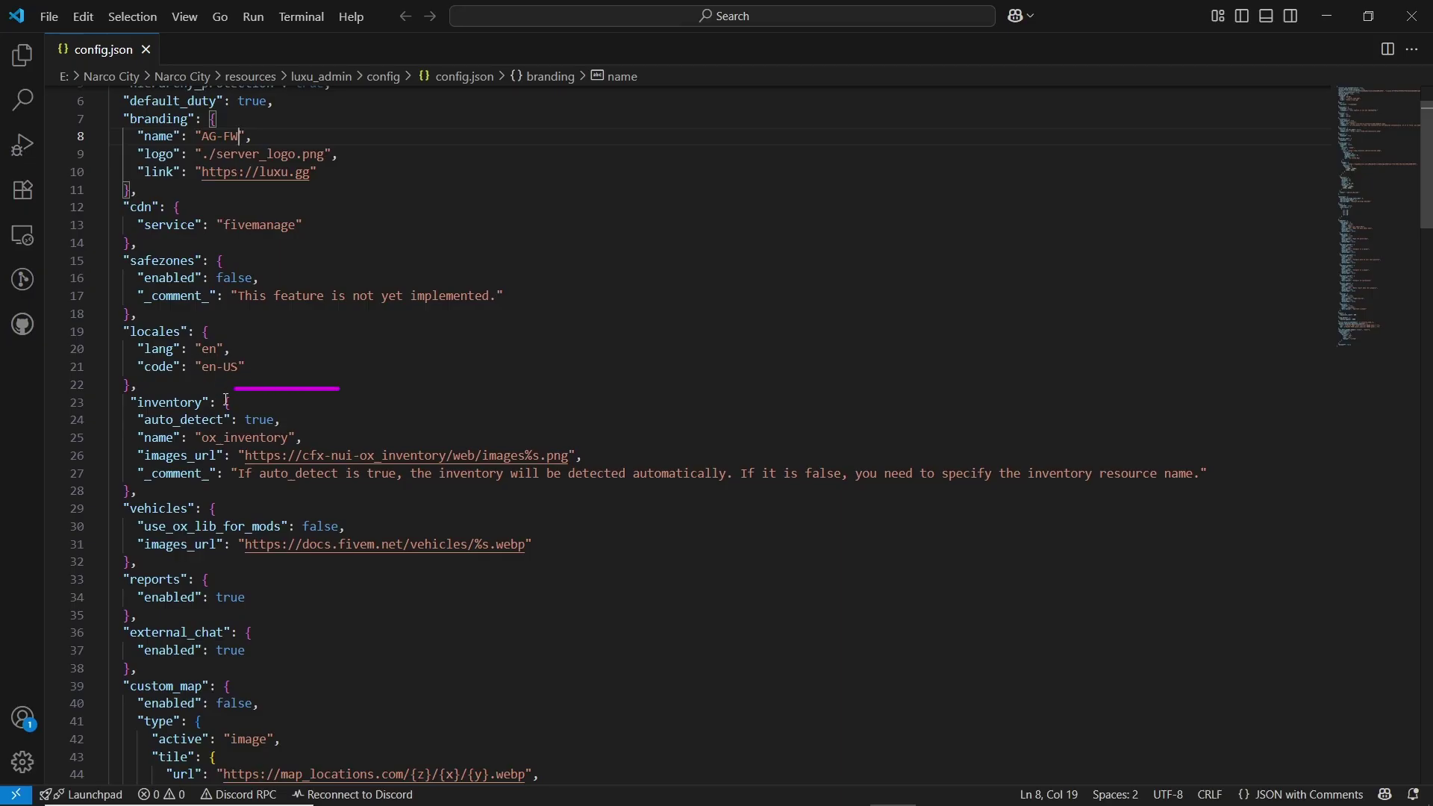
{"action": "double_click", "coordinate": [170, 404]}
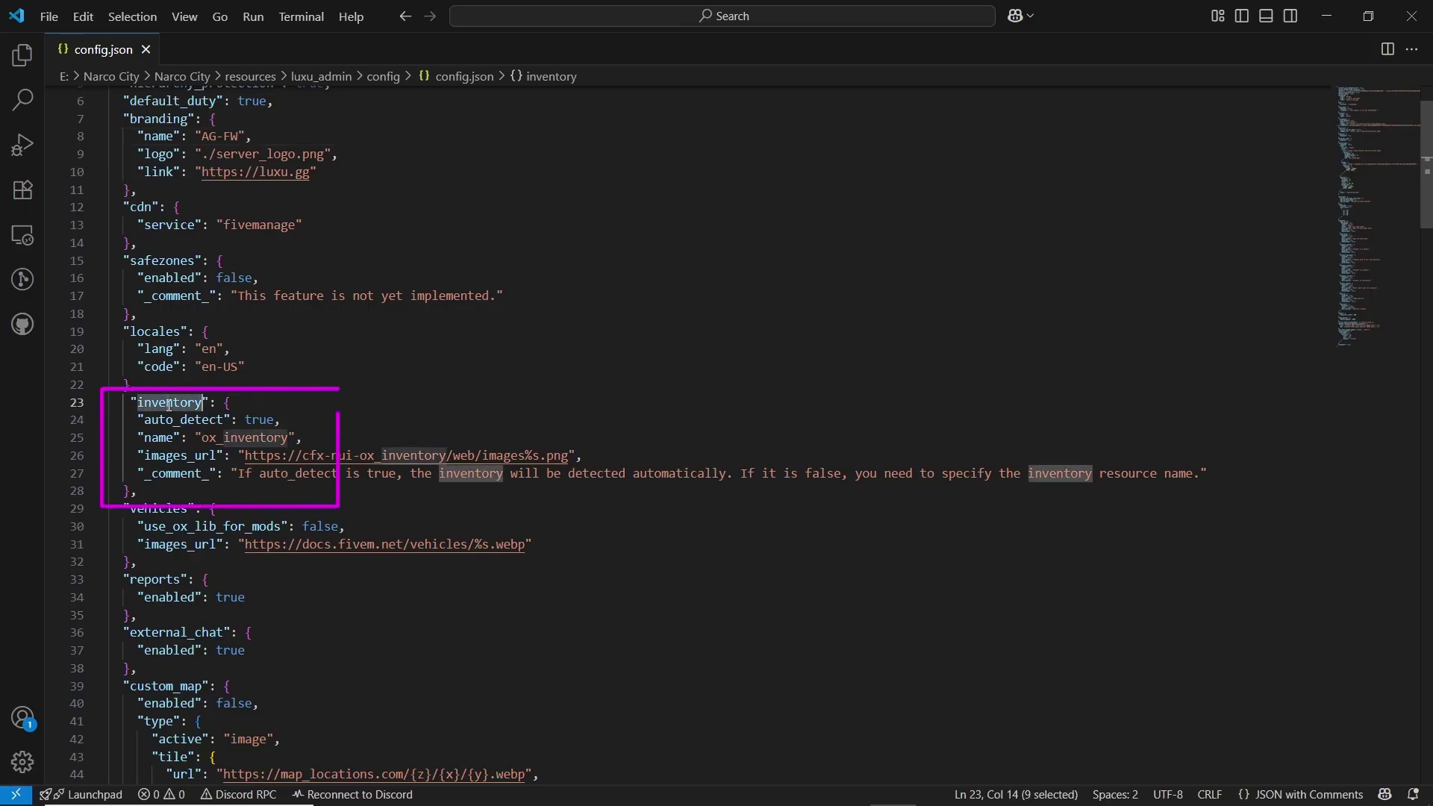
{"action": "double_click", "coordinate": [170, 420]}
{"action": "double_click", "coordinate": [238, 439]}
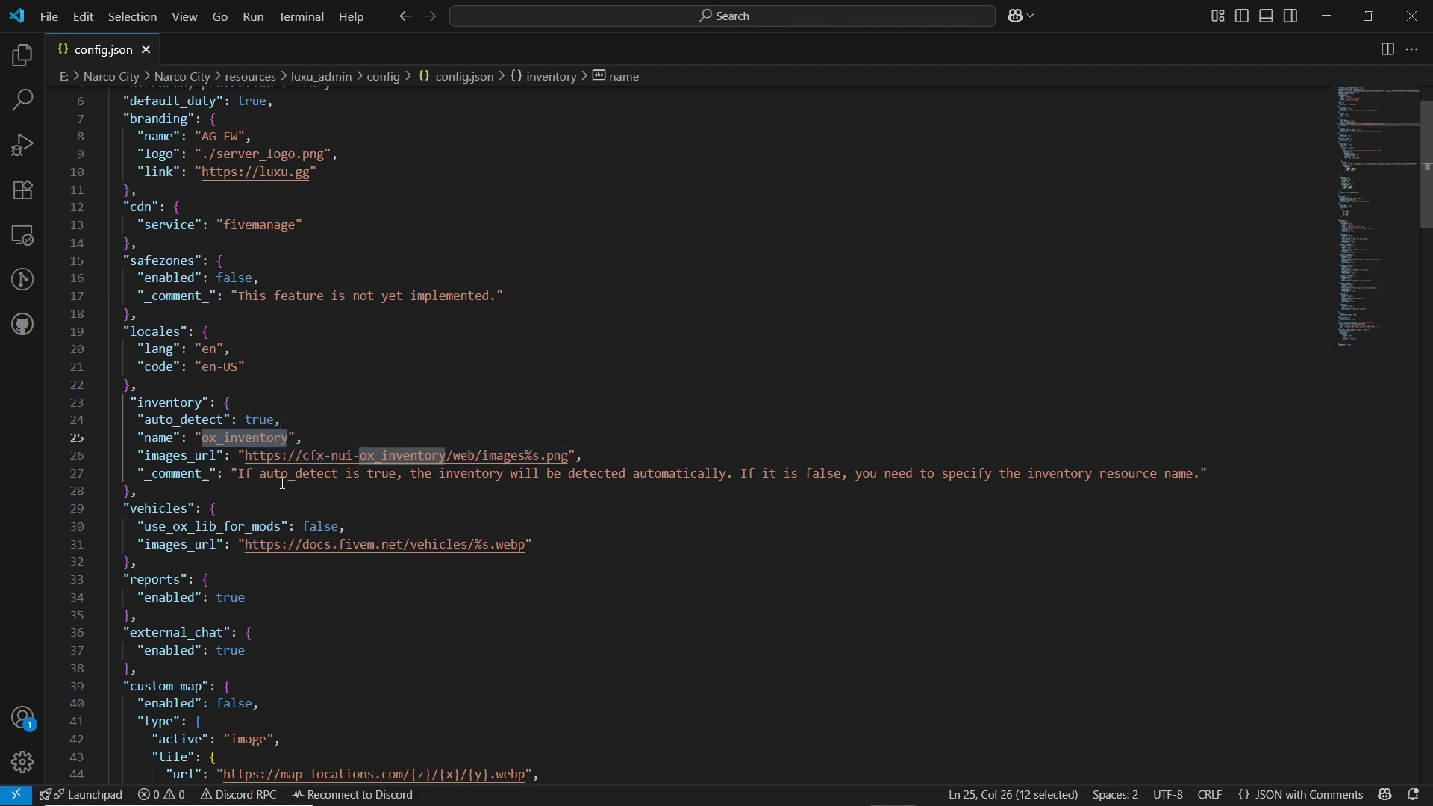
- Scroll through the rest of config.json down to the character deletion settings
{"action": "scroll", "coordinate": [298, 457], "scroll_direction": "down", "scroll_amount": 2}
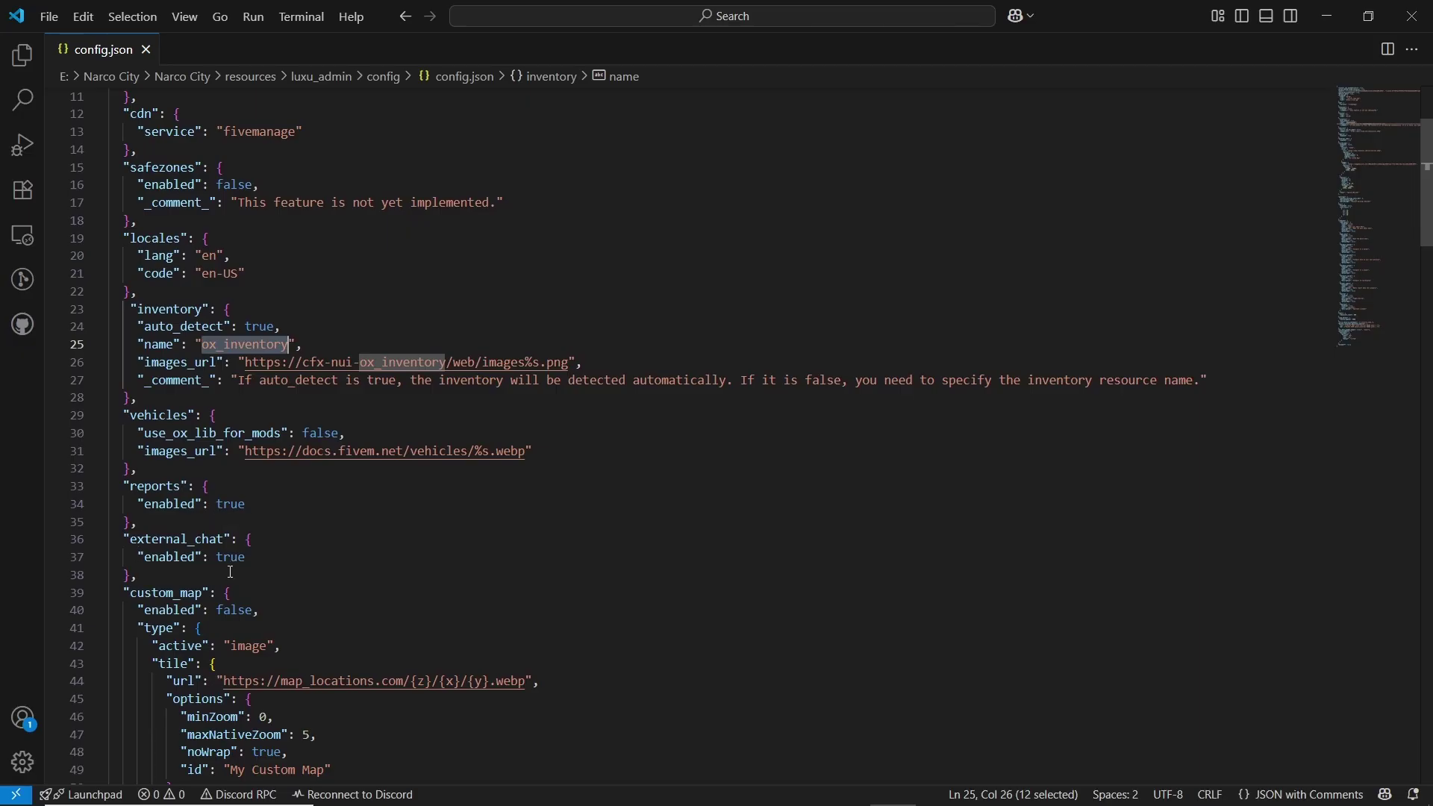
{"action": "scroll", "coordinate": [230, 573], "scroll_direction": "down", "scroll_amount": 3}
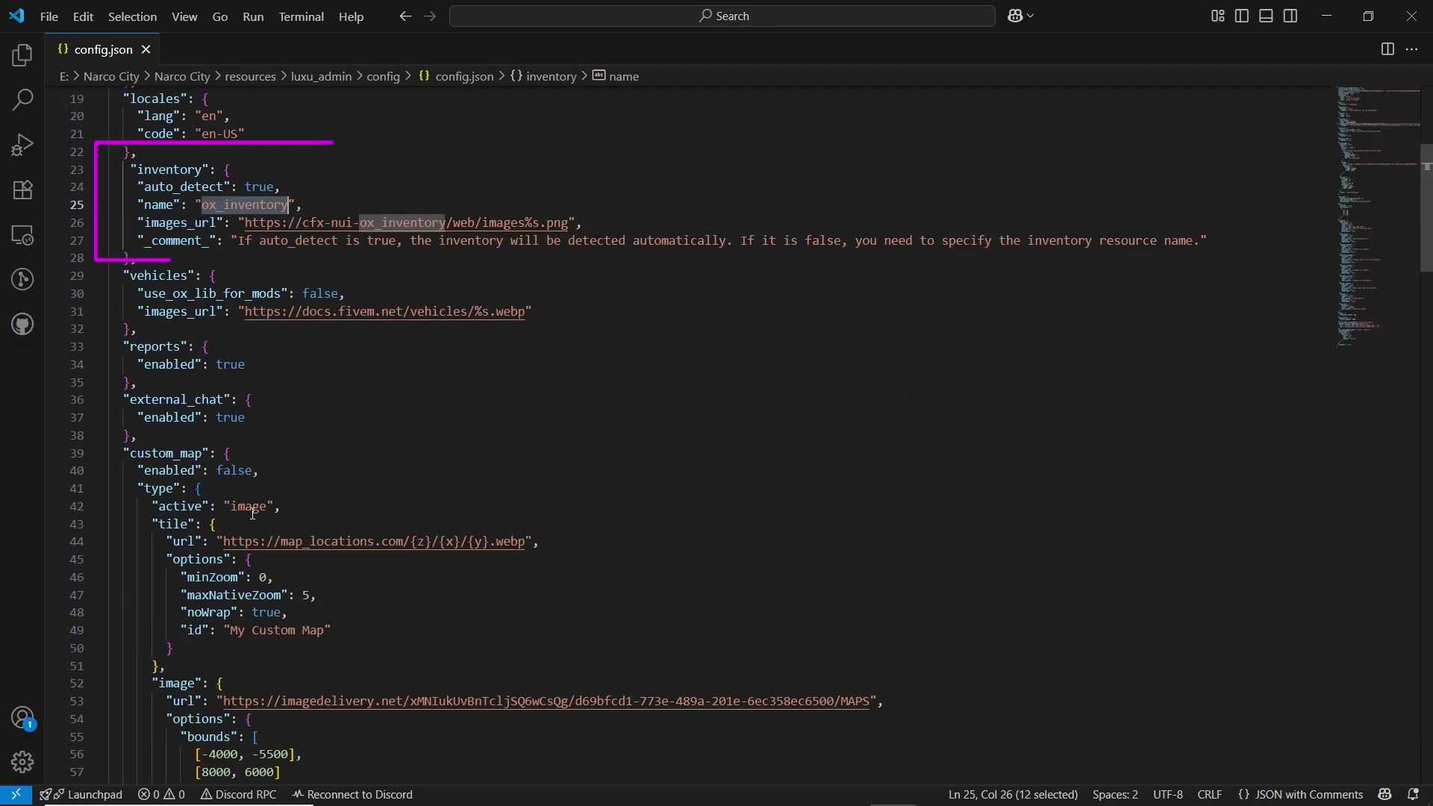
{"action": "scroll", "coordinate": [258, 534], "scroll_direction": "down", "scroll_amount": 2}
{"action": "scroll", "coordinate": [262, 557], "scroll_direction": "down", "scroll_amount": 2}
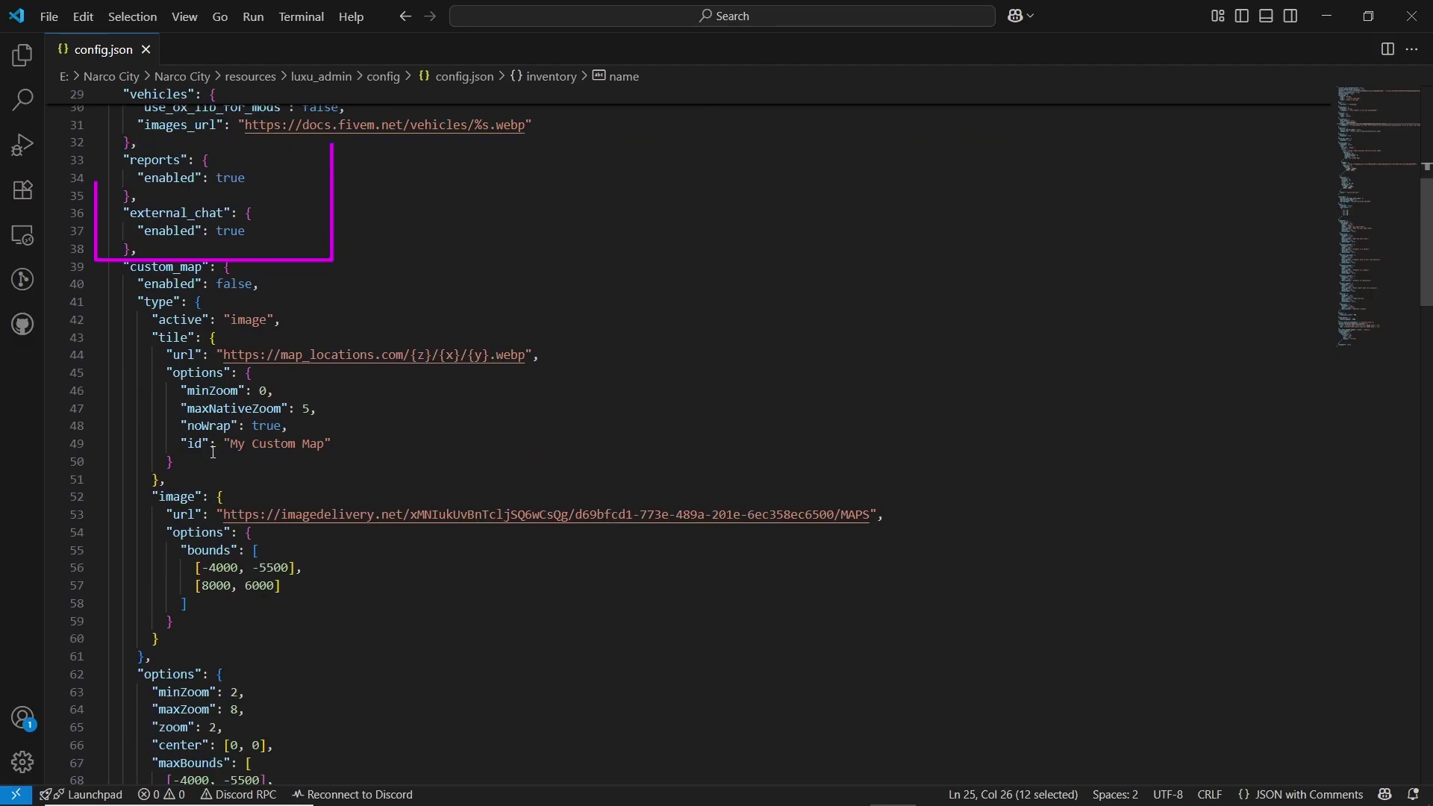
{"action": "scroll", "coordinate": [326, 478], "scroll_direction": "down", "scroll_amount": 6}
{"action": "scroll", "coordinate": [326, 478], "scroll_direction": "down", "scroll_amount": 10}
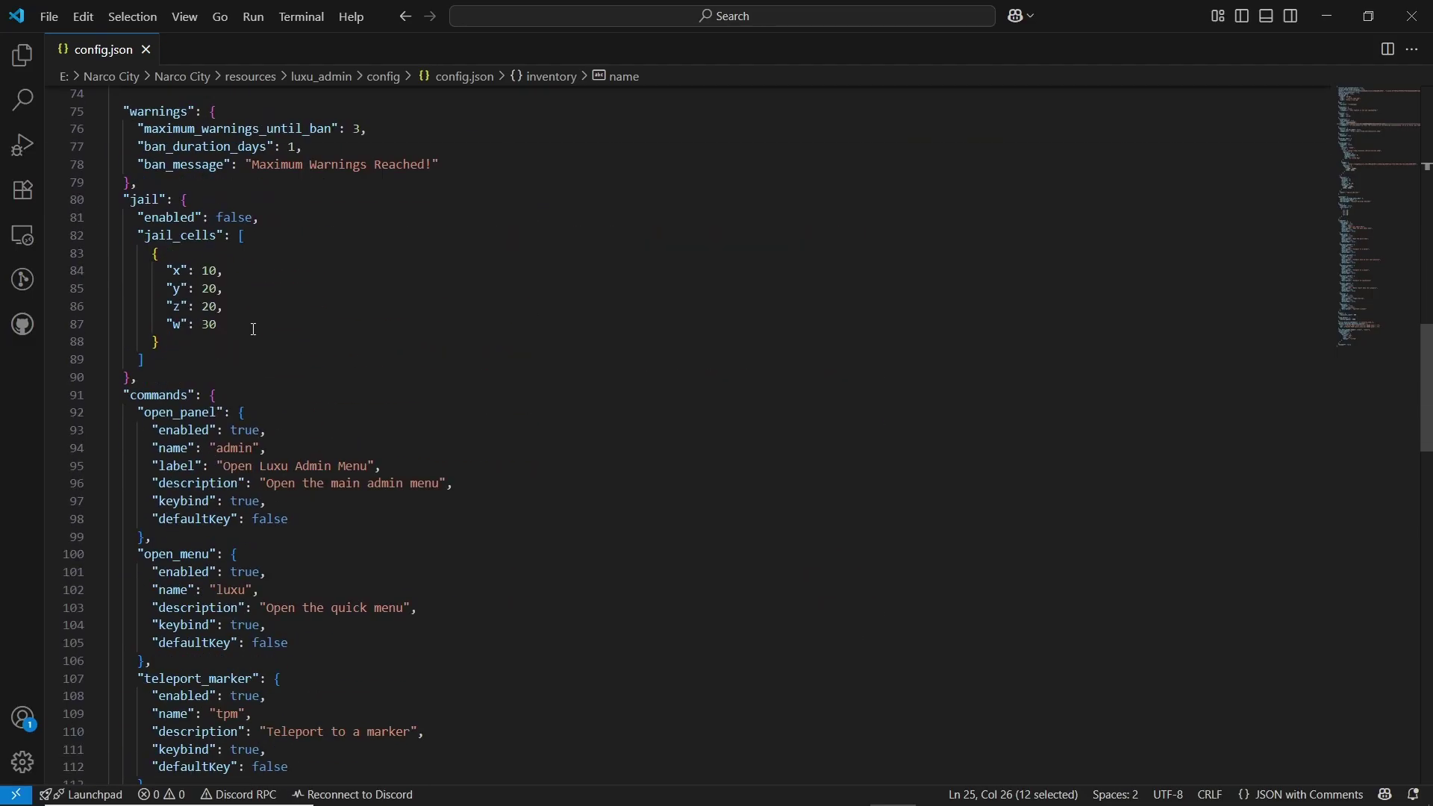
{"action": "scroll", "coordinate": [233, 520], "scroll_direction": "down", "scroll_amount": 1}
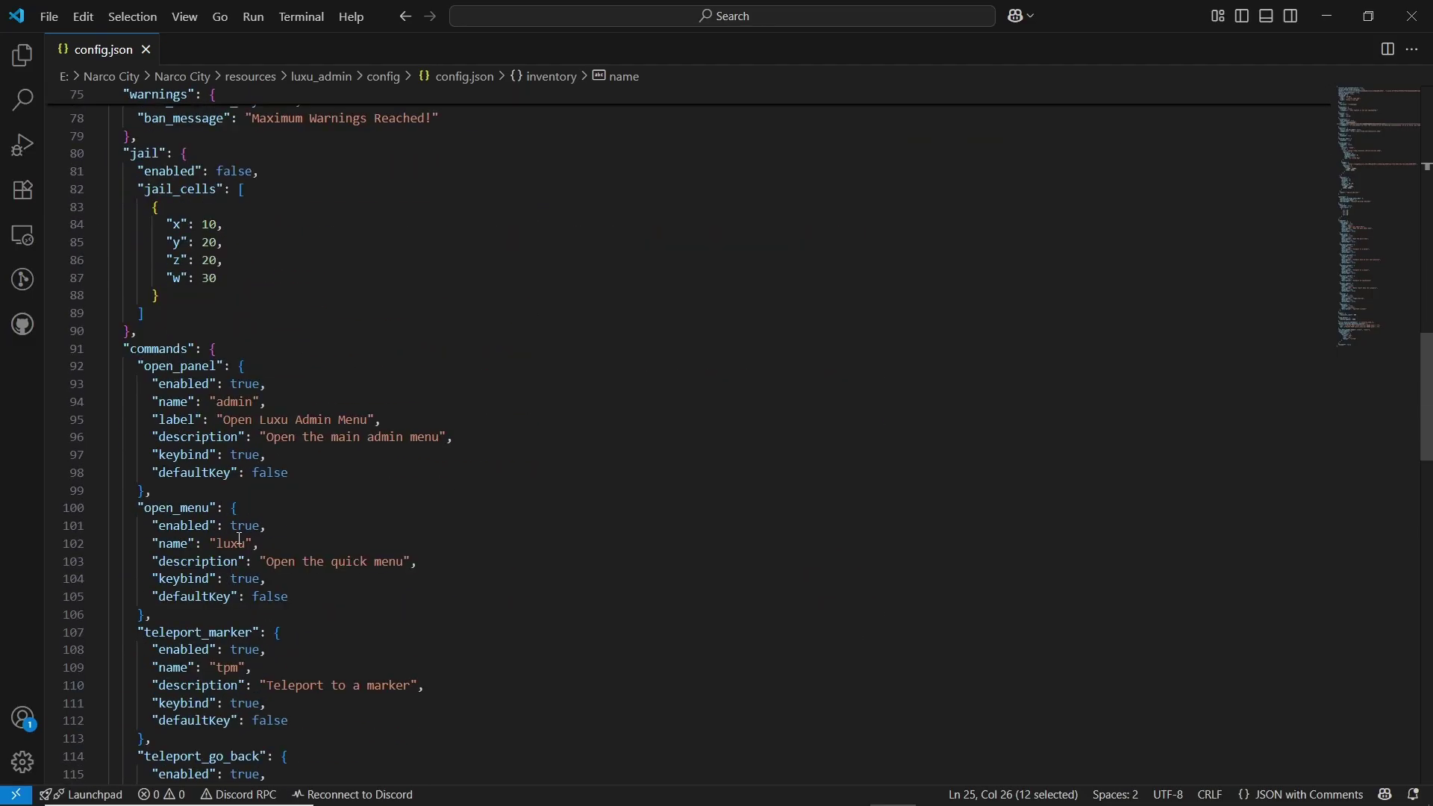
{"action": "scroll", "coordinate": [273, 586], "scroll_direction": "down", "scroll_amount": 2}
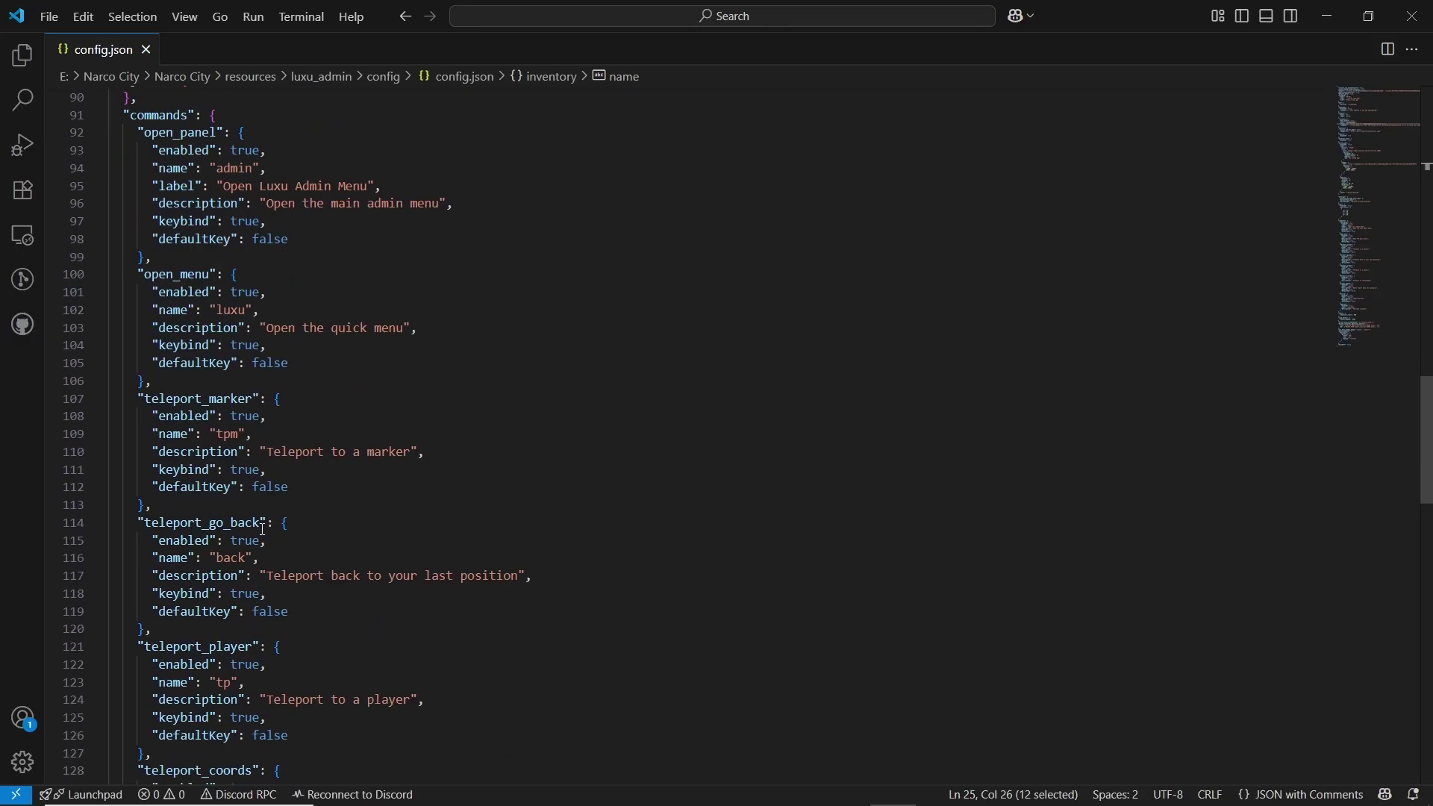
{"action": "scroll", "coordinate": [263, 530], "scroll_direction": "down", "scroll_amount": 20}
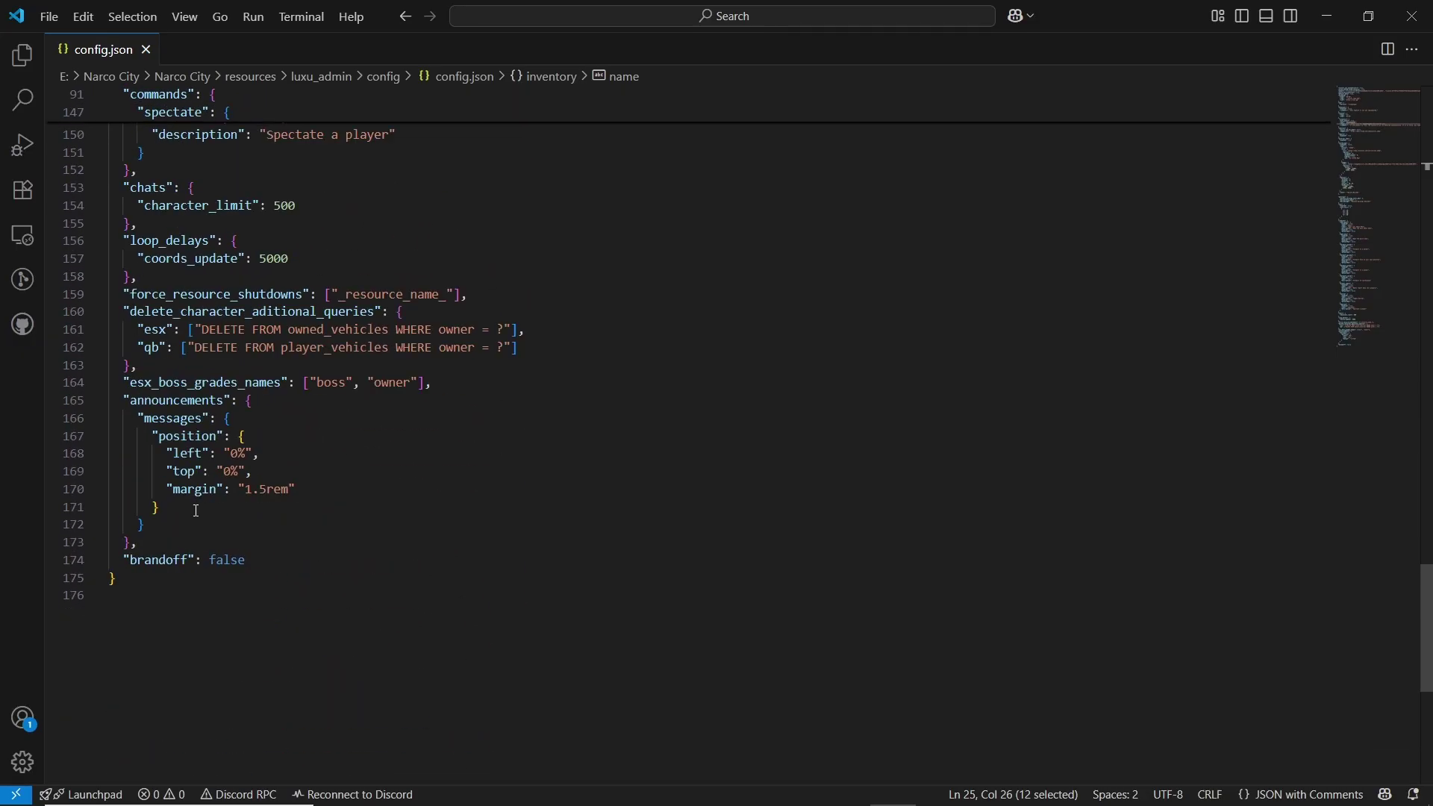
- Inspect the delete_character_aditional_queries block with its player_vehicles query, then close VS Code
{"action": "double_click", "coordinate": [299, 348]}
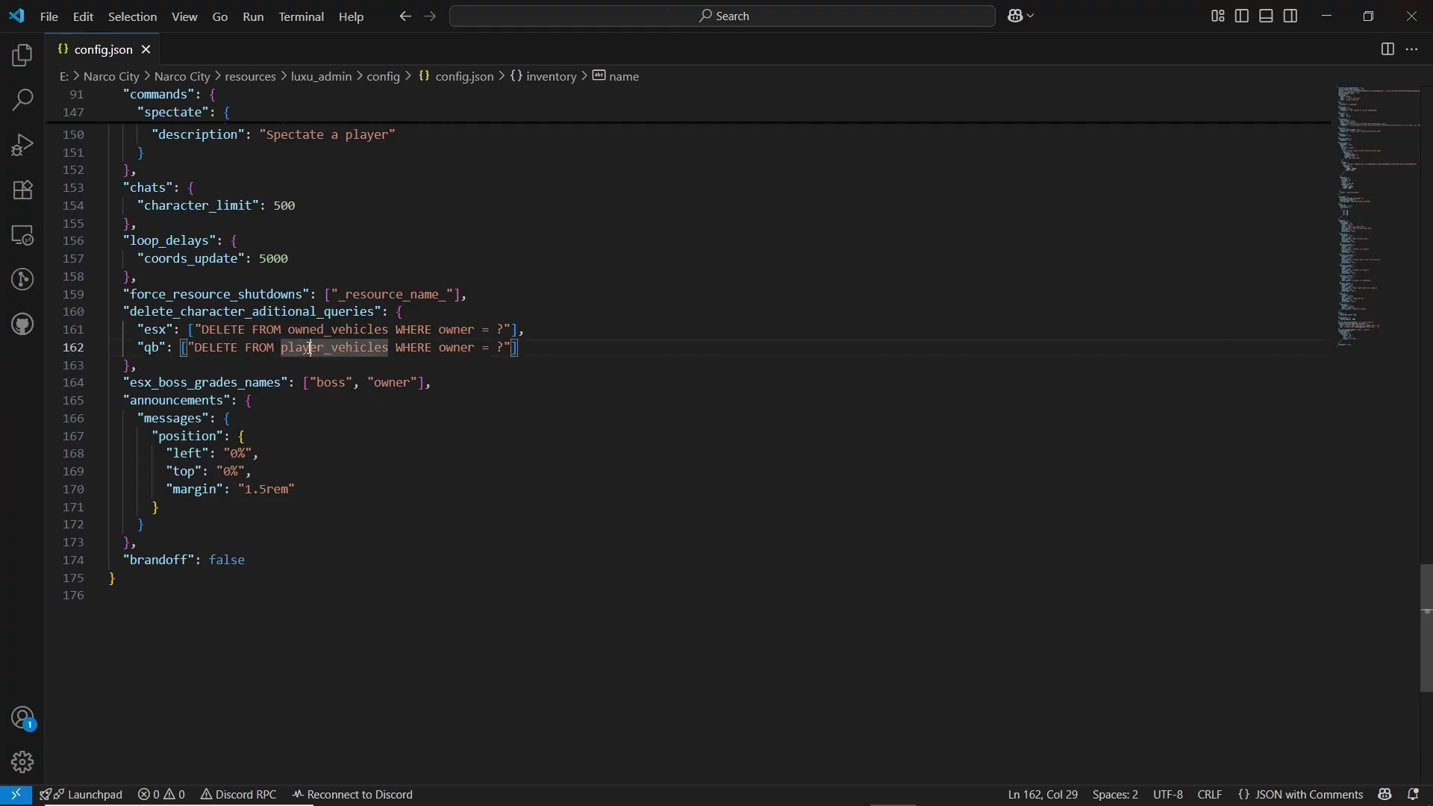
{"action": "left_click", "coordinate": [131, 313]}
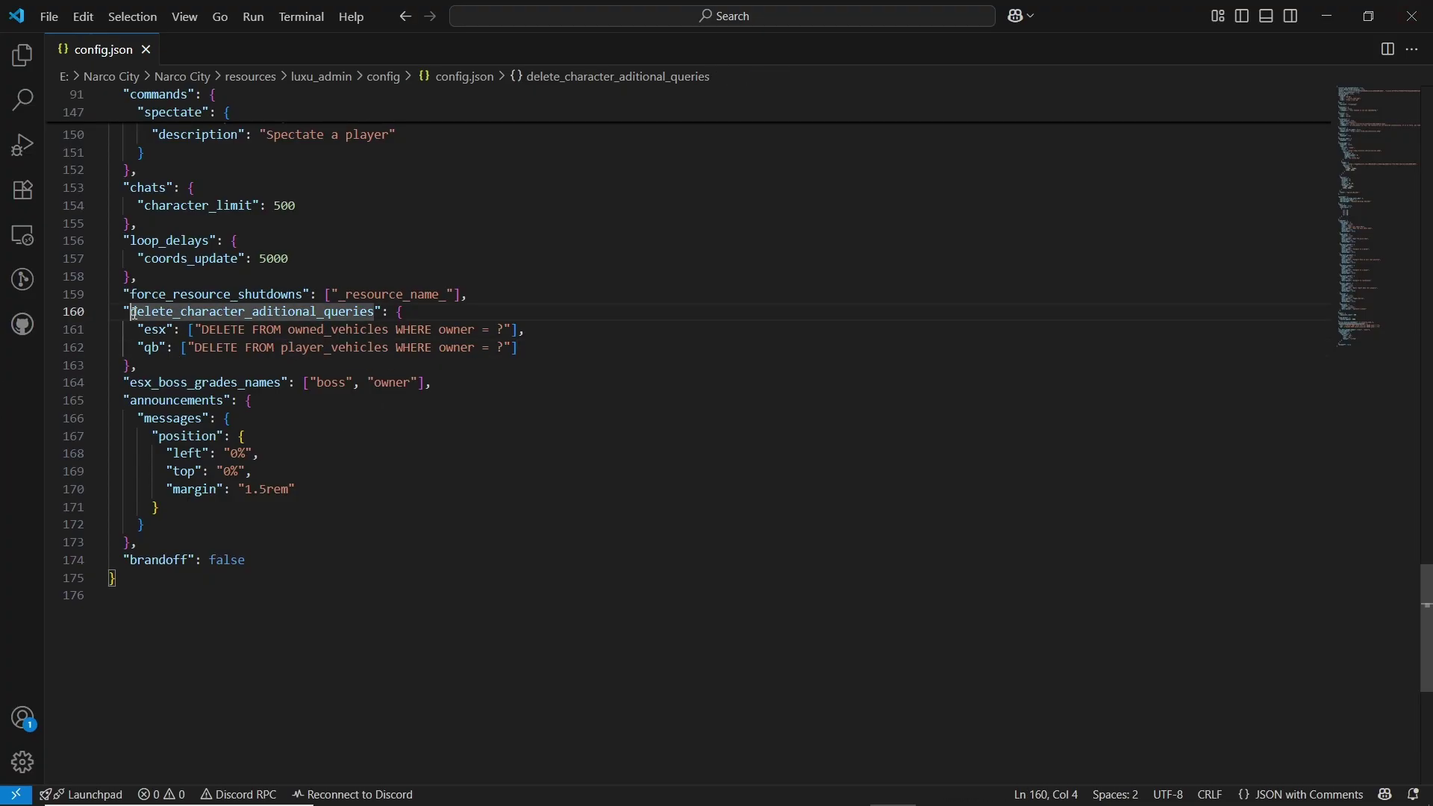
{"action": "left_click_drag", "start_coordinate": [132, 314], "coordinate": [522, 348]}
{"action": "left_click", "coordinate": [440, 366]}
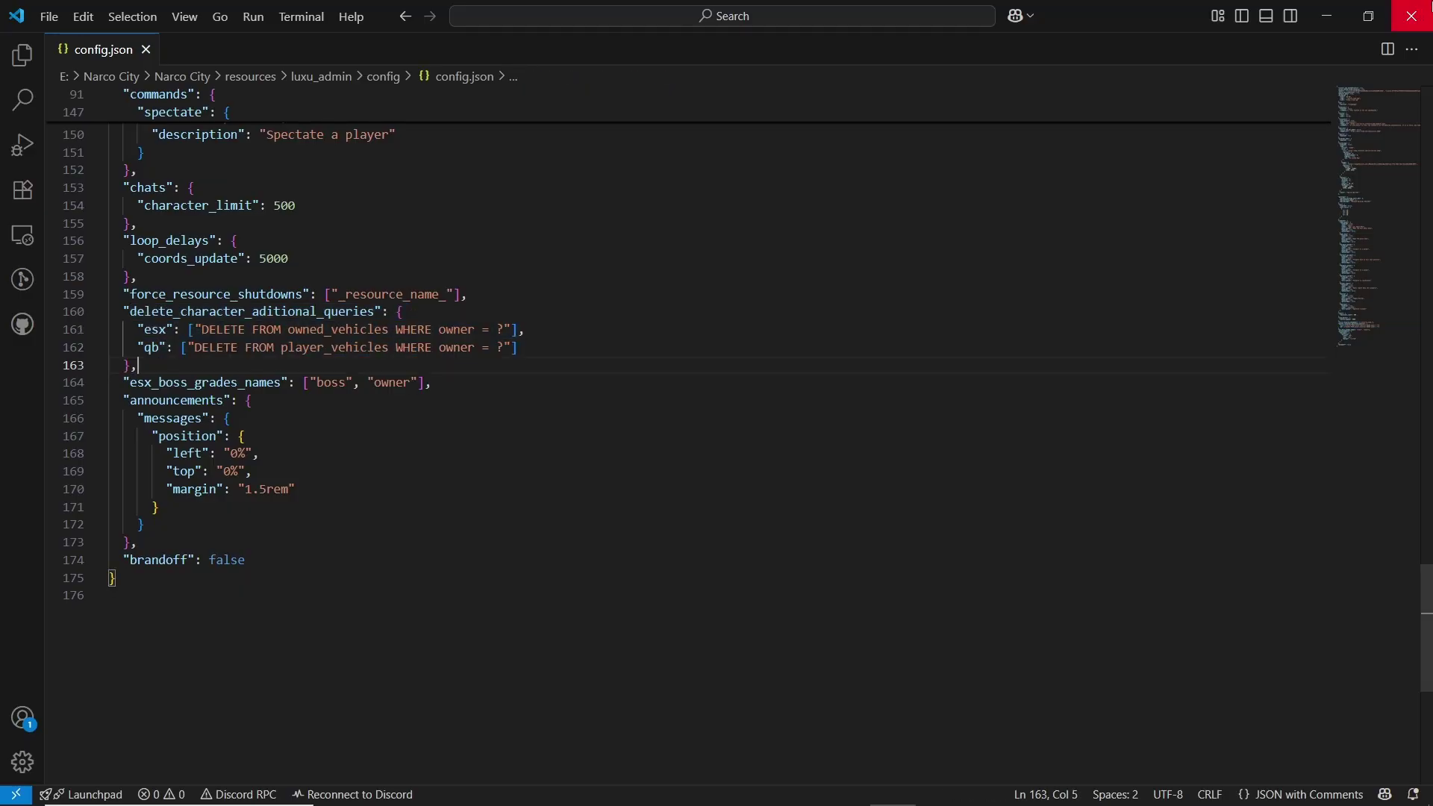
{"action": "left_click", "coordinate": [1412, 15]}
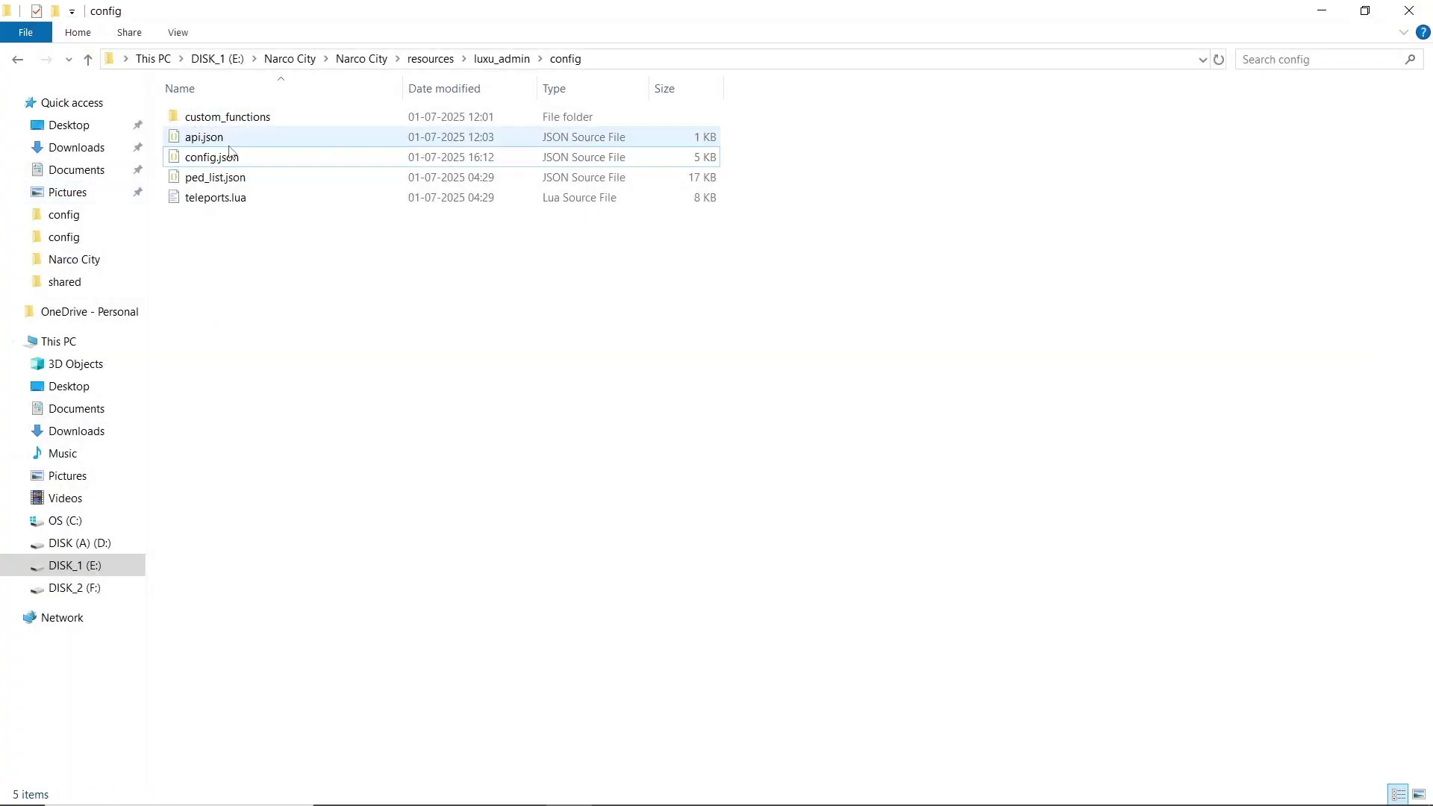
- Open api.json in VS Code and inspect the steam_api_key and fivemanage image values
{"action": "double_click", "coordinate": [229, 142]}
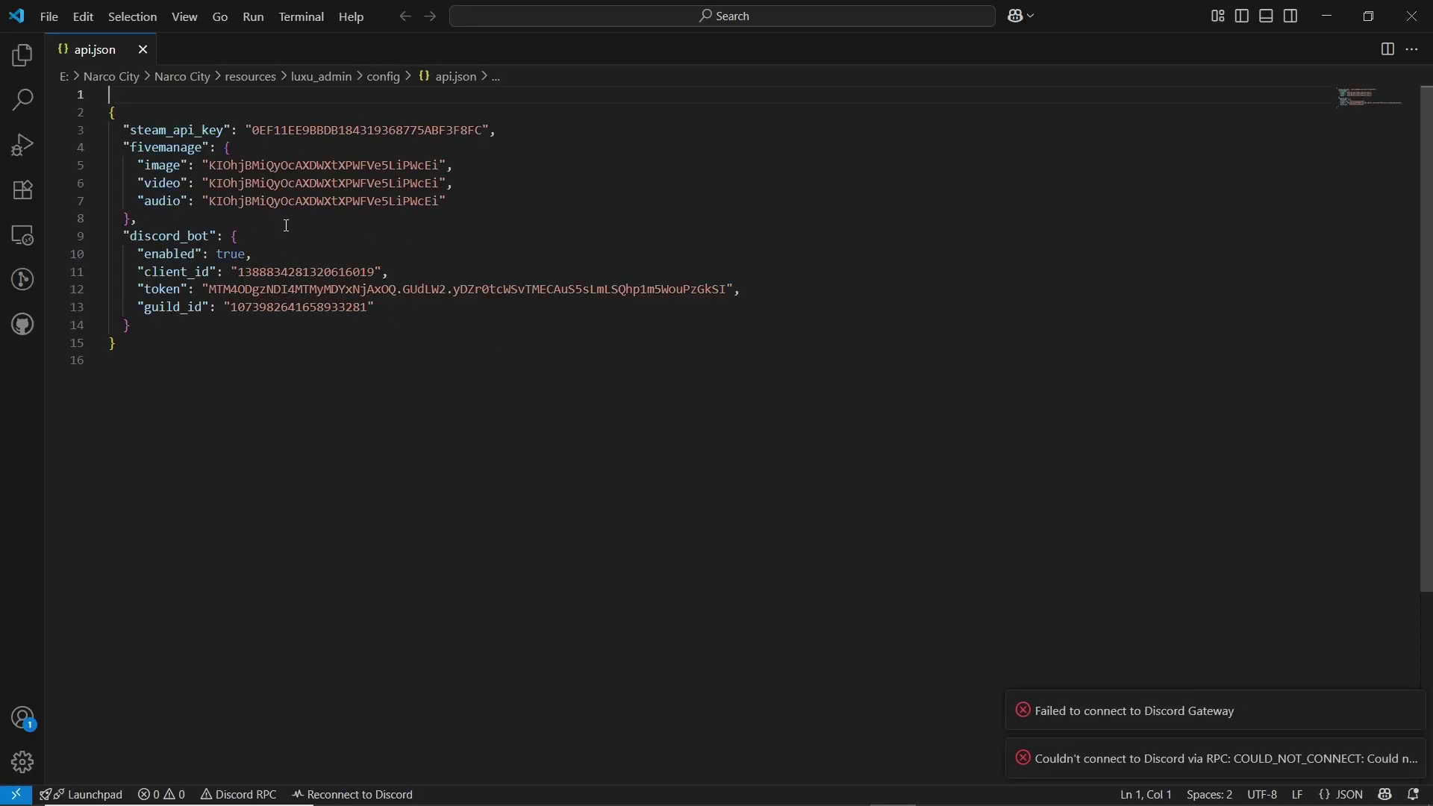
{"action": "double_click", "coordinate": [267, 133]}
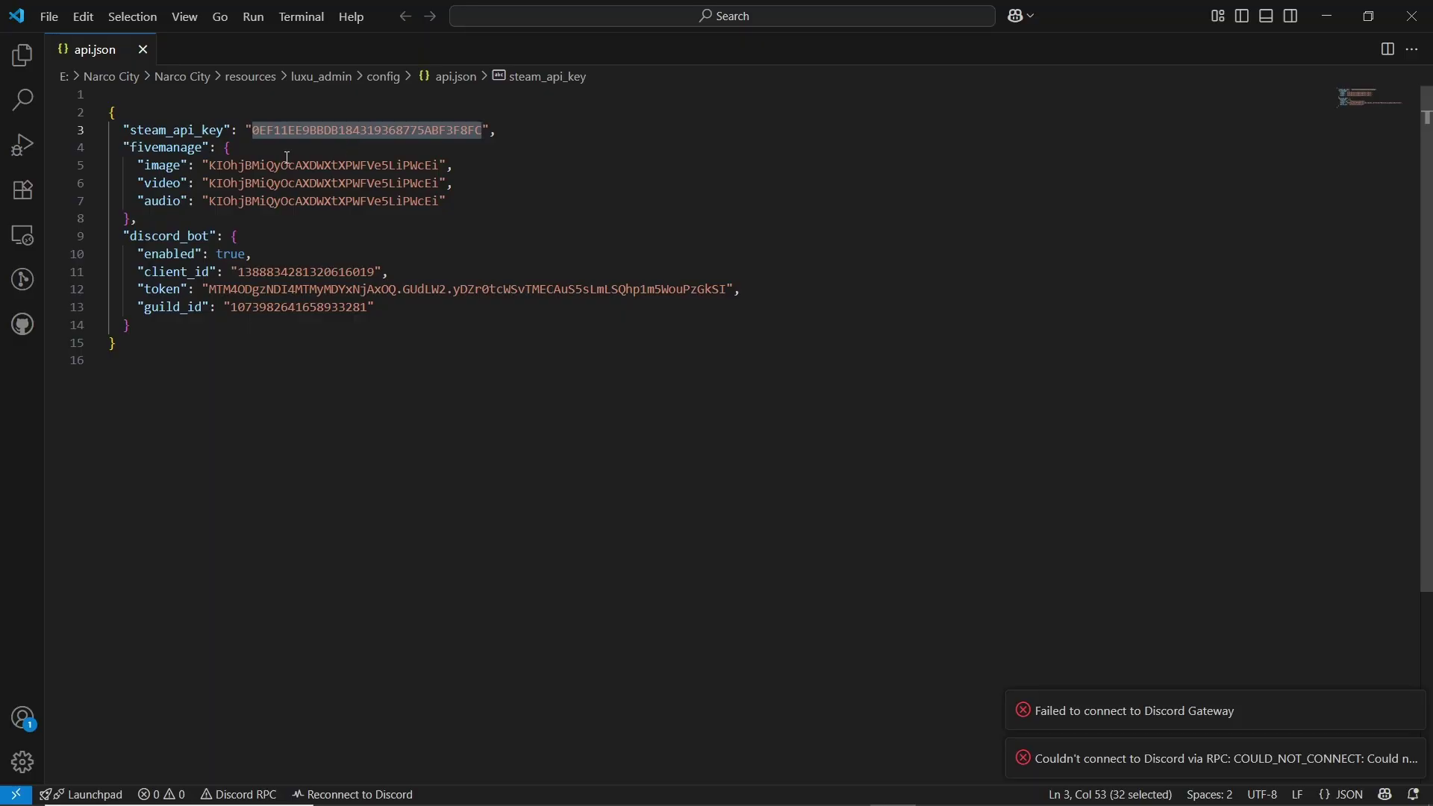
{"action": "double_click", "coordinate": [242, 165]}
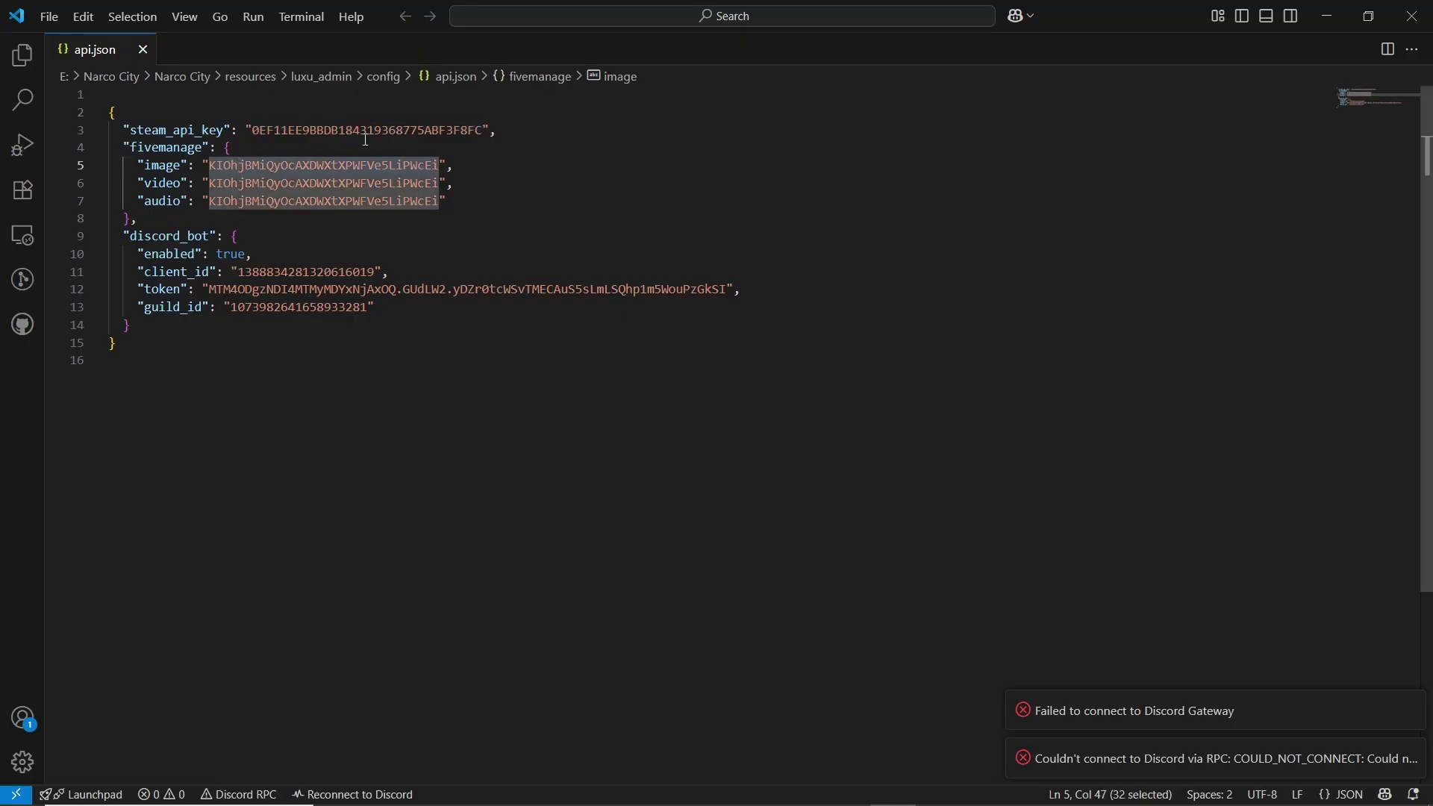
- Search Google for Fivemanage and open the BTDRP workspace dashboard
{"action": "mouse_move", "coordinate": [616, 787]}
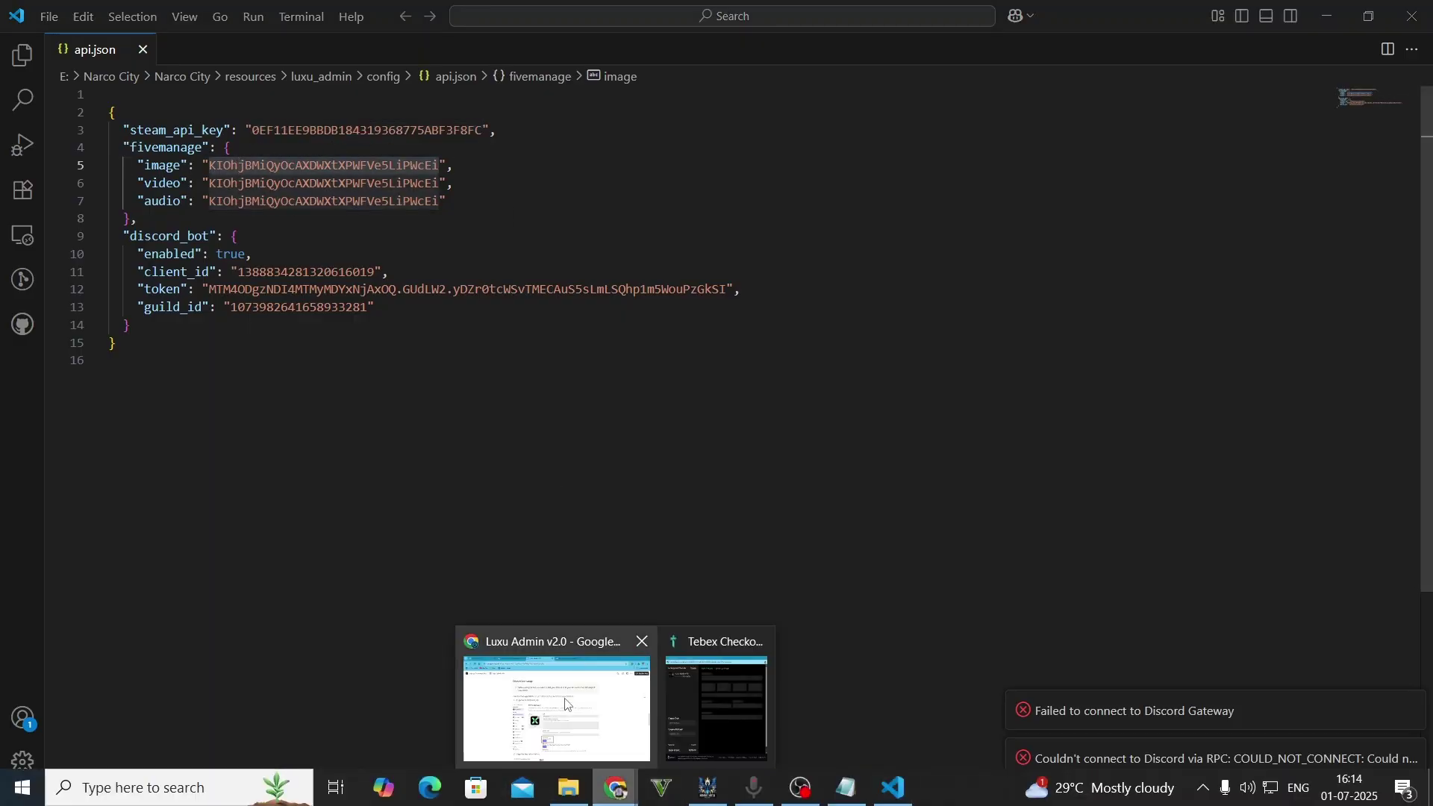
{"action": "left_click", "coordinate": [568, 702]}
{"action": "left_click", "coordinate": [941, 16]}
{"action": "left_click", "coordinate": [512, 388]}
{"action": "type", "text": "FI"}
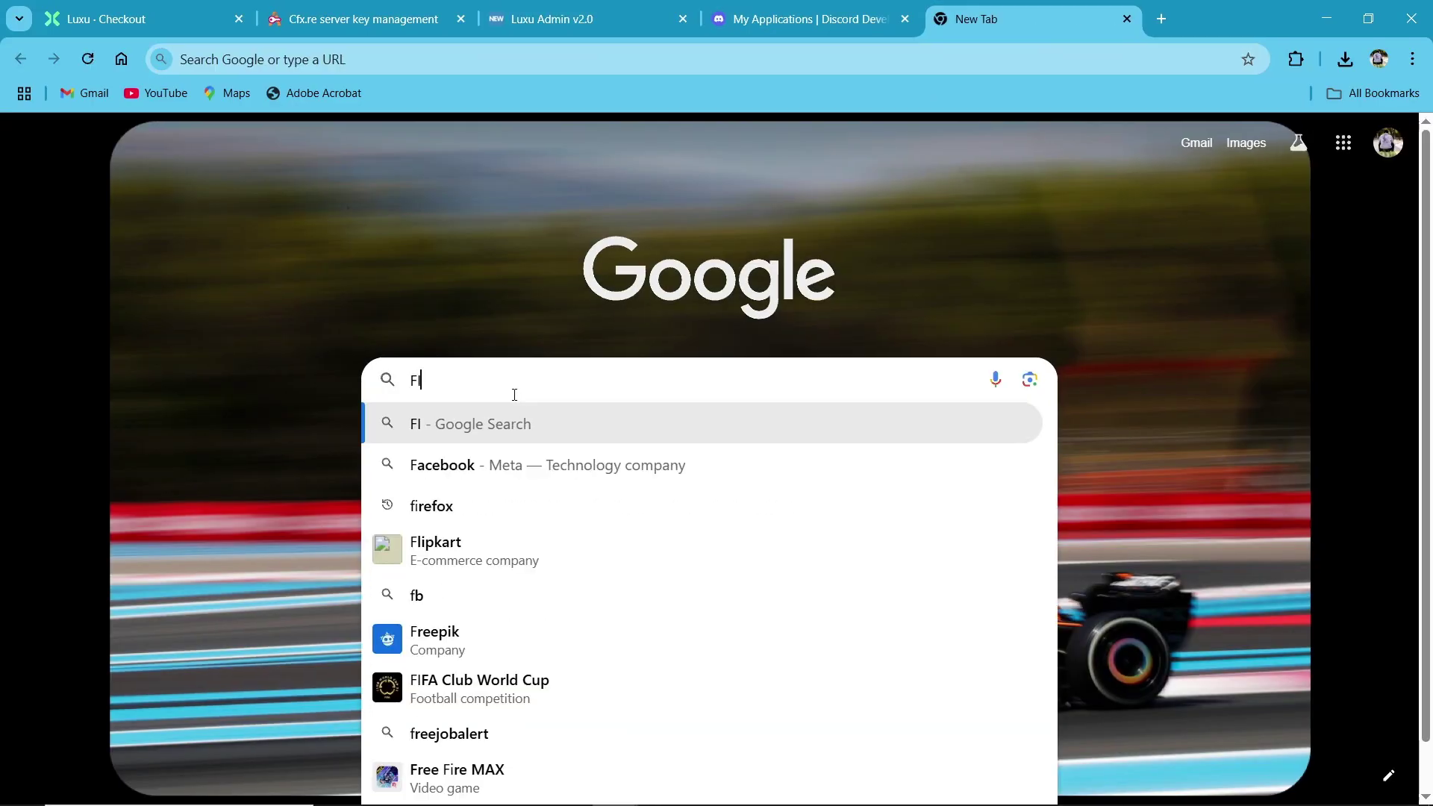
{"action": "type", "text": "VEMANA"}
{"action": "key", "text": "Return"}
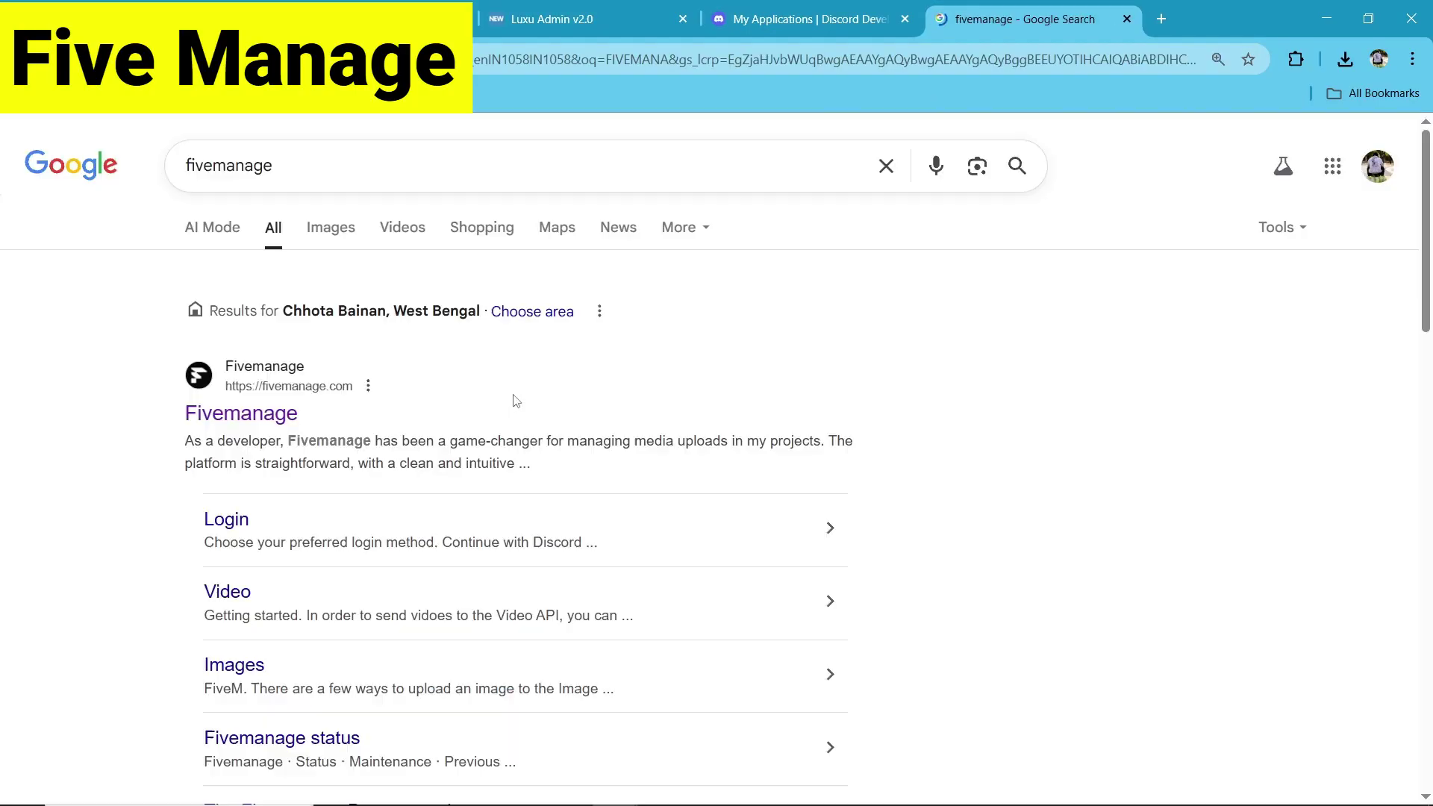
{"action": "left_click", "coordinate": [227, 412]}
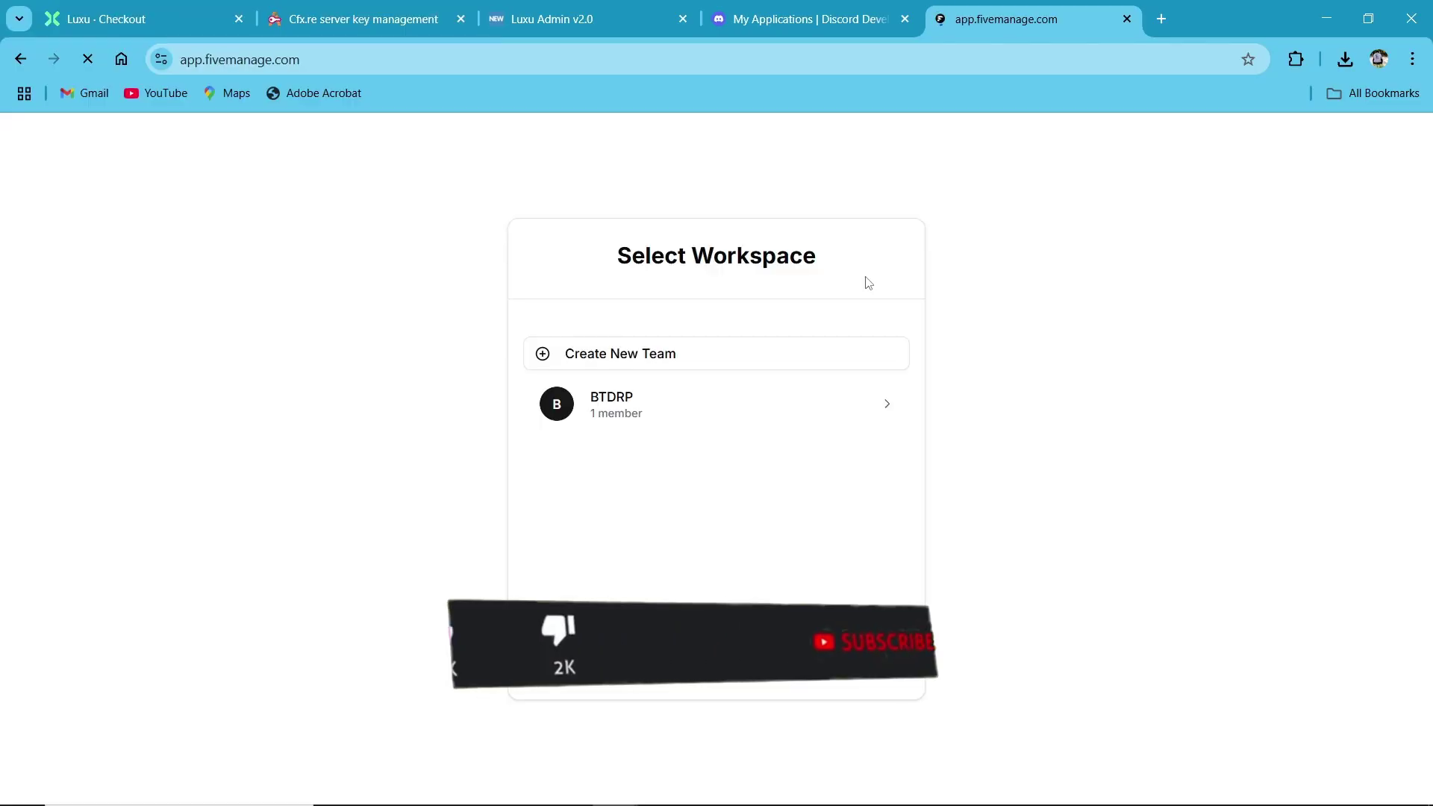
{"action": "left_click", "coordinate": [617, 396]}
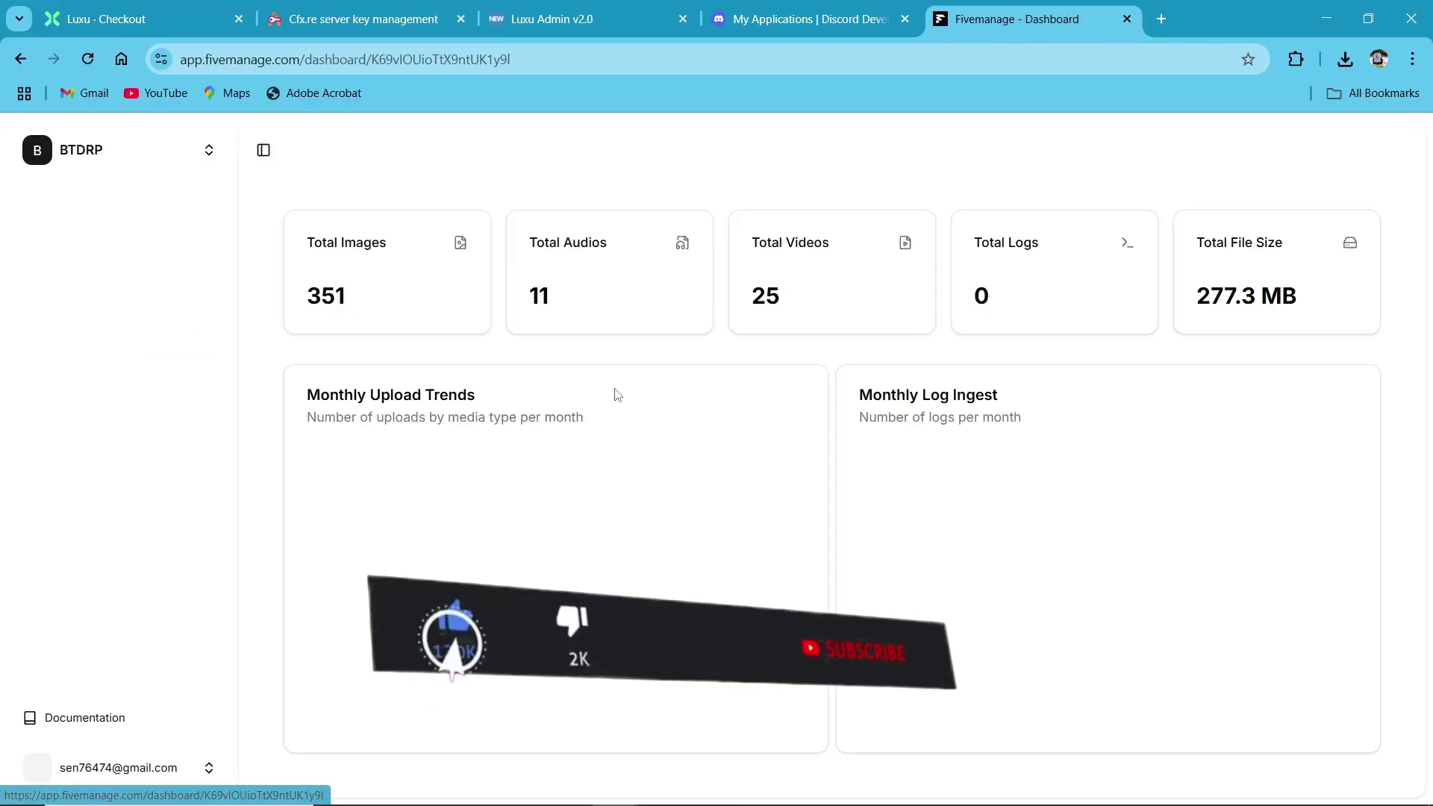
- Copy the Lux media token from the team's API tokens page
{"action": "left_click", "coordinate": [118, 556]}
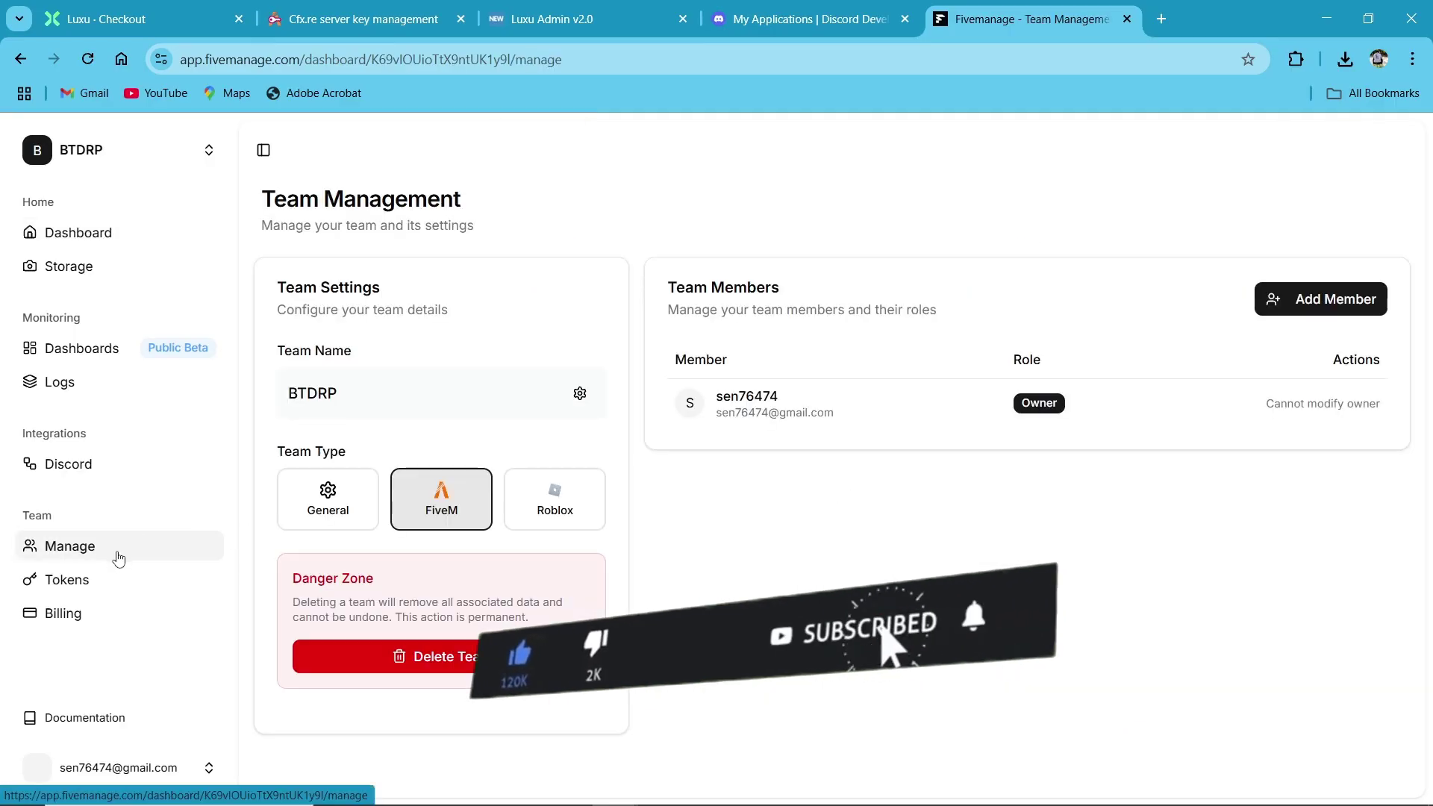
{"action": "left_click", "coordinate": [113, 582]}
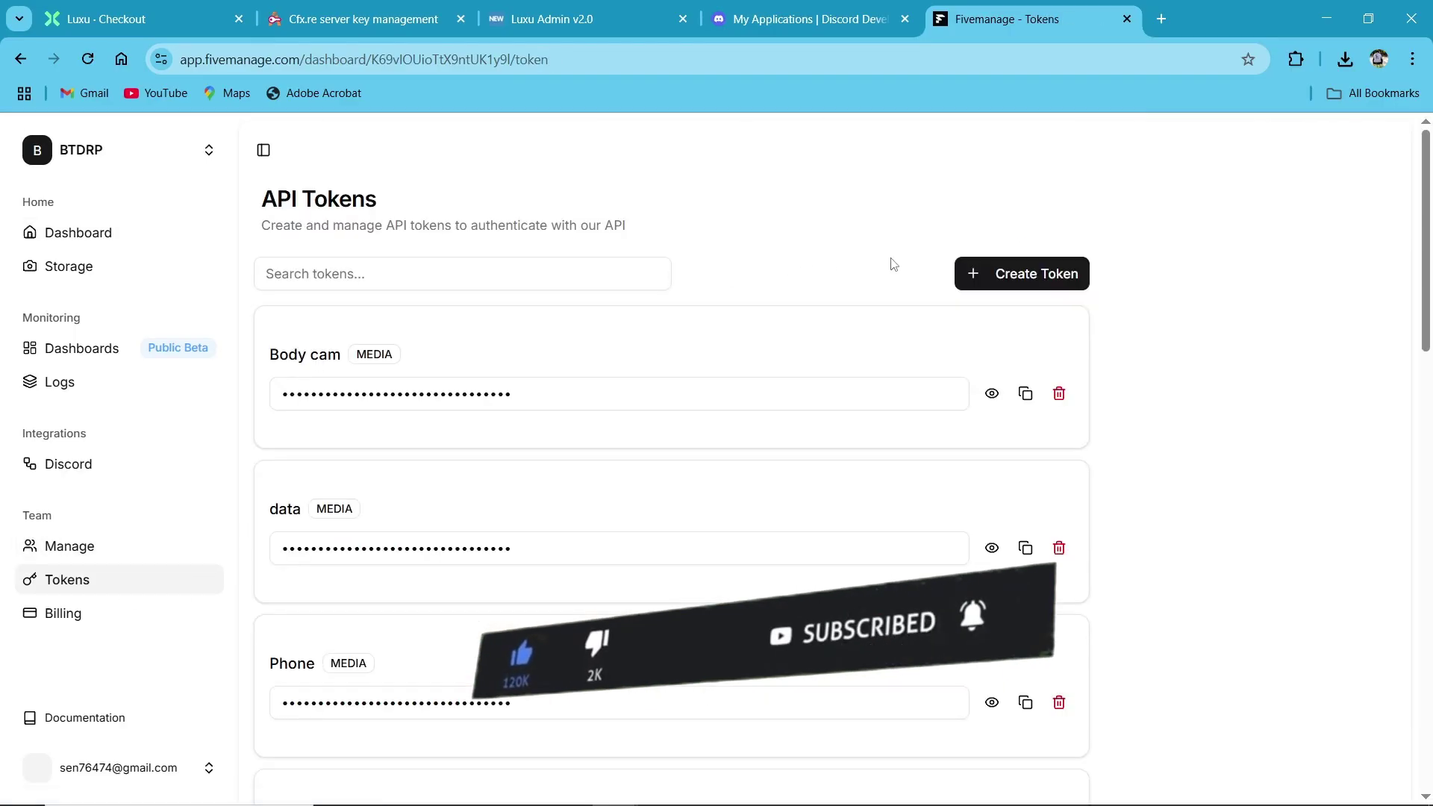
{"action": "left_click", "coordinate": [1028, 277]}
{"action": "left_click", "coordinate": [682, 432]}
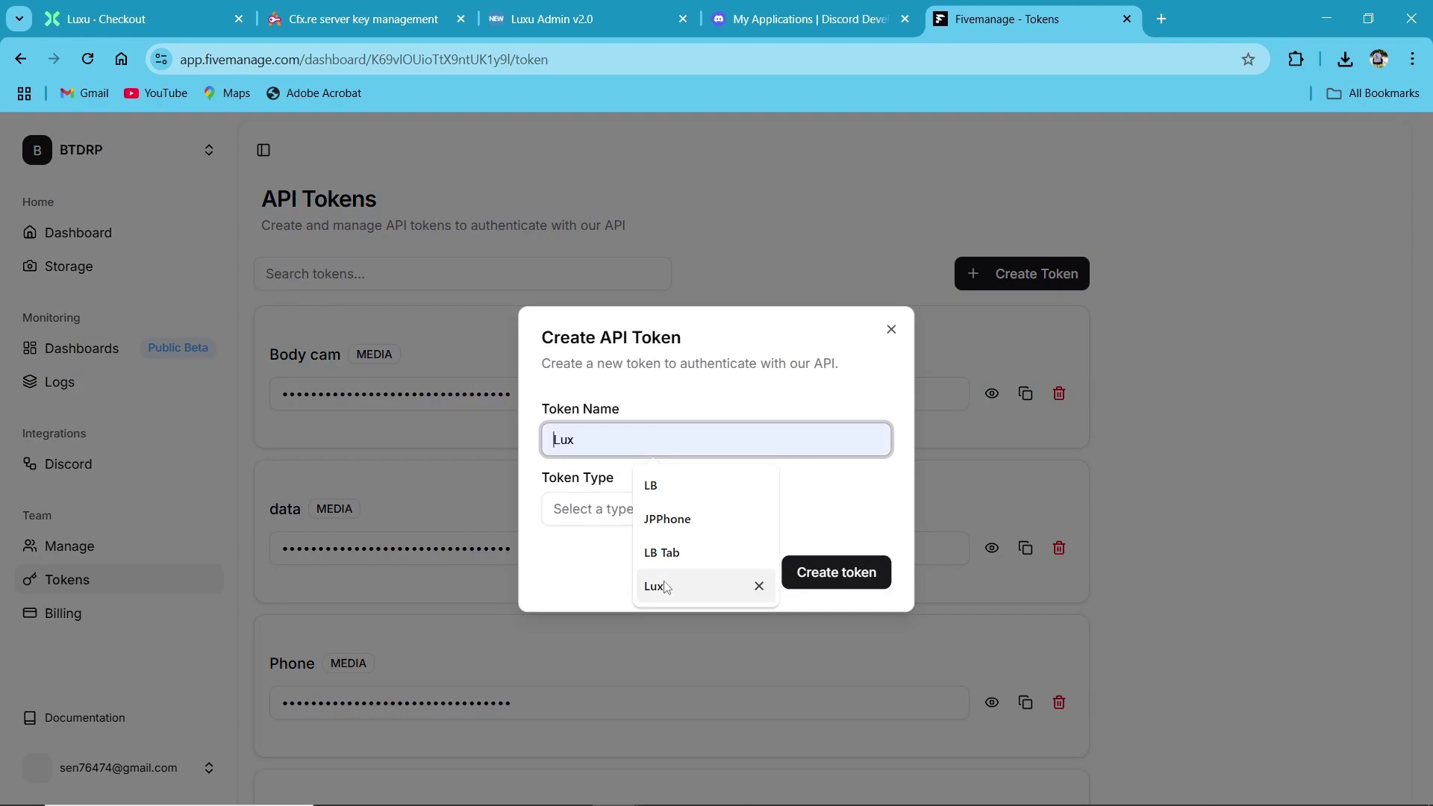
{"action": "left_click", "coordinate": [892, 331]}
{"action": "scroll", "coordinate": [707, 445], "scroll_direction": "down", "scroll_amount": 15}
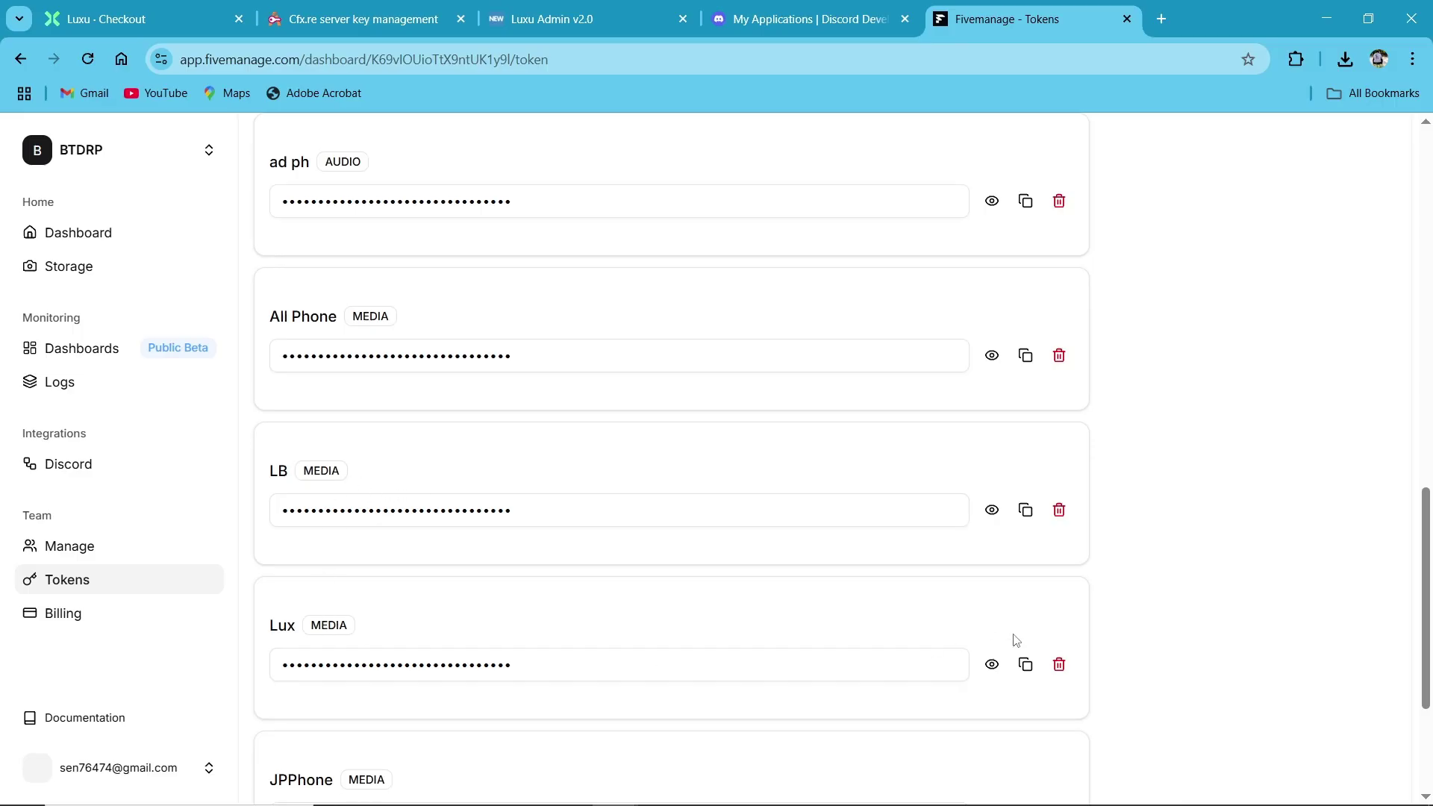
{"action": "scroll", "coordinate": [1017, 641], "scroll_direction": "down", "scroll_amount": 3}
{"action": "left_click", "coordinate": [1025, 419]}
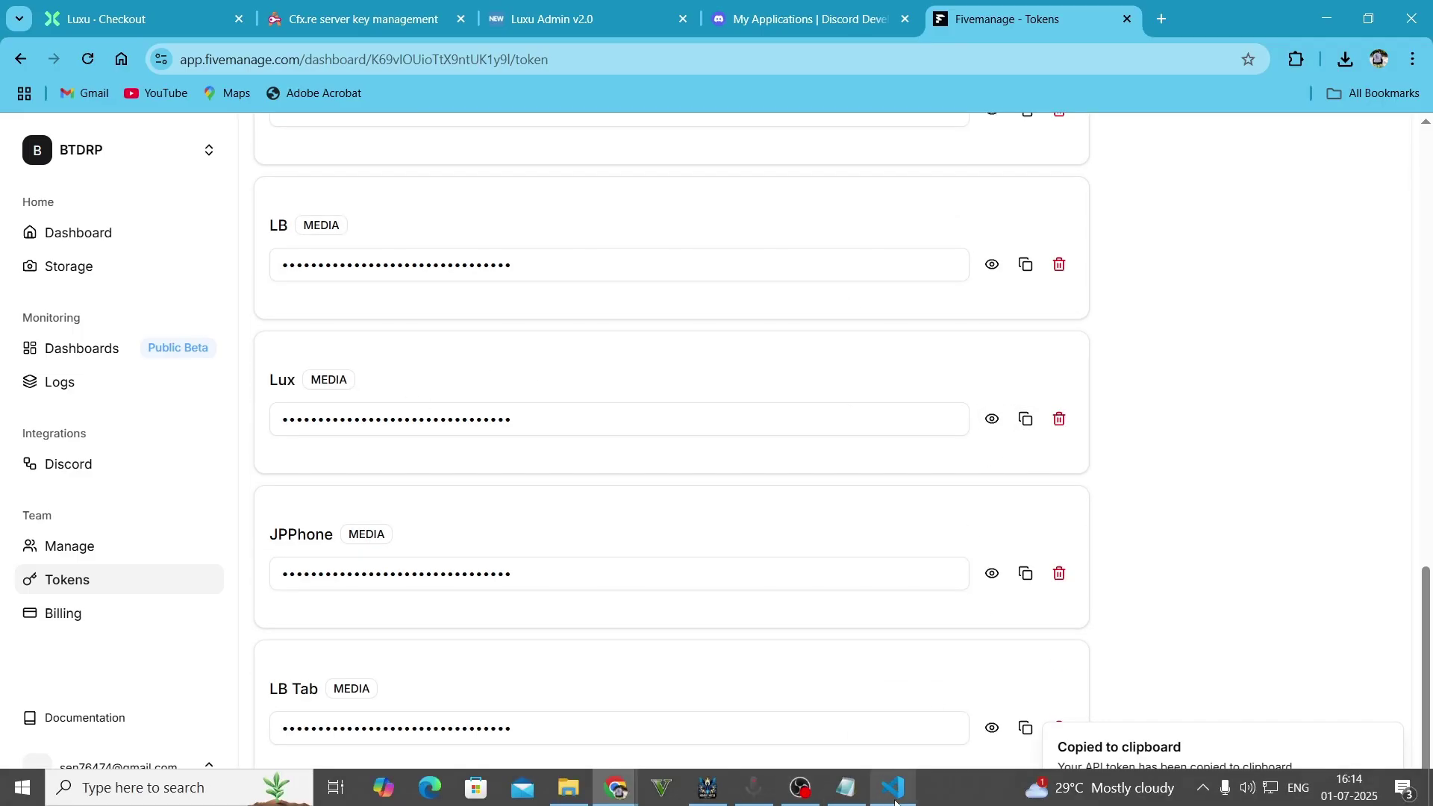
{"action": "left_click", "coordinate": [893, 787]}
- Paste the Lux token into the fivemanage image value and check the discord_bot enabled setting
{"action": "key", "text": "ctrl+v"}
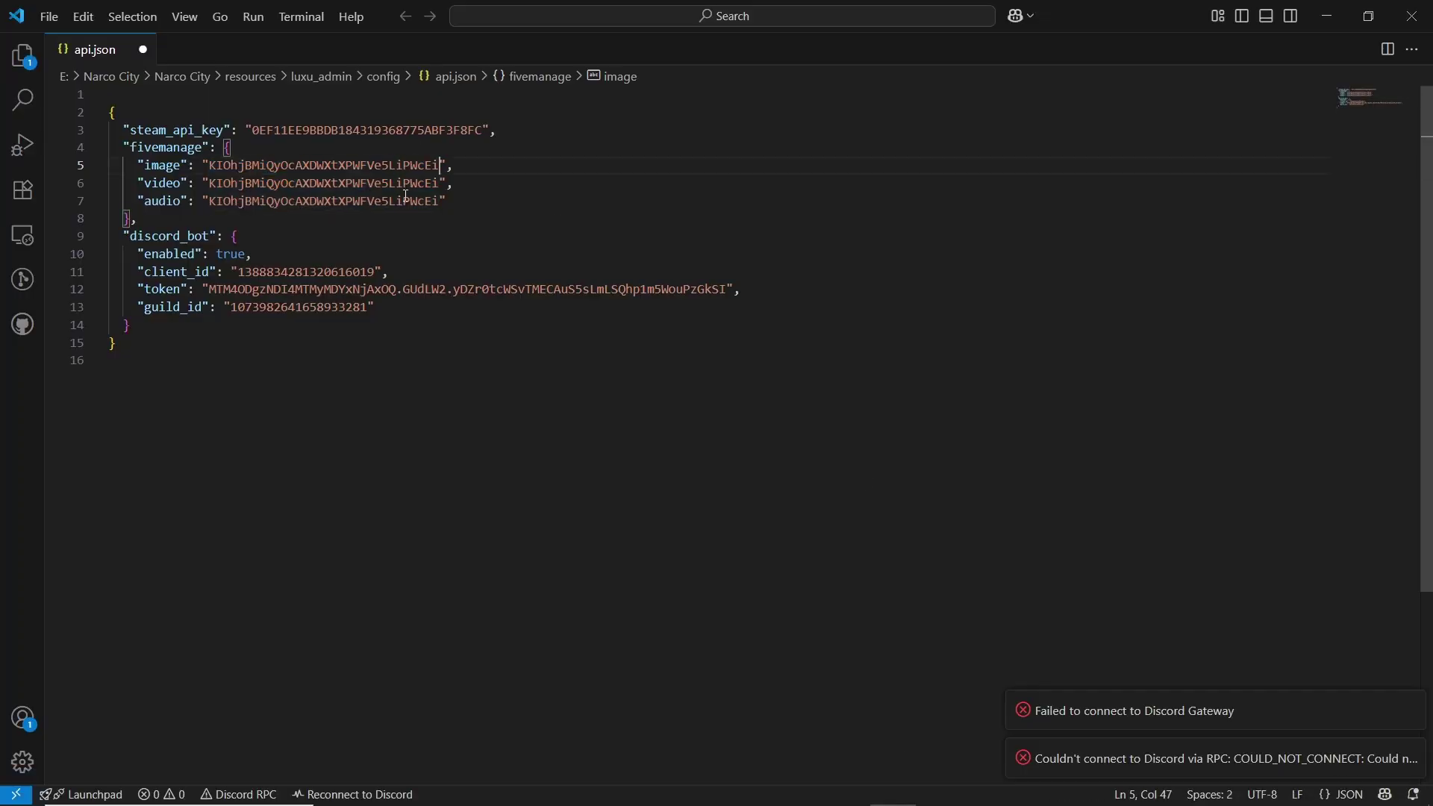
{"action": "double_click", "coordinate": [402, 166]}
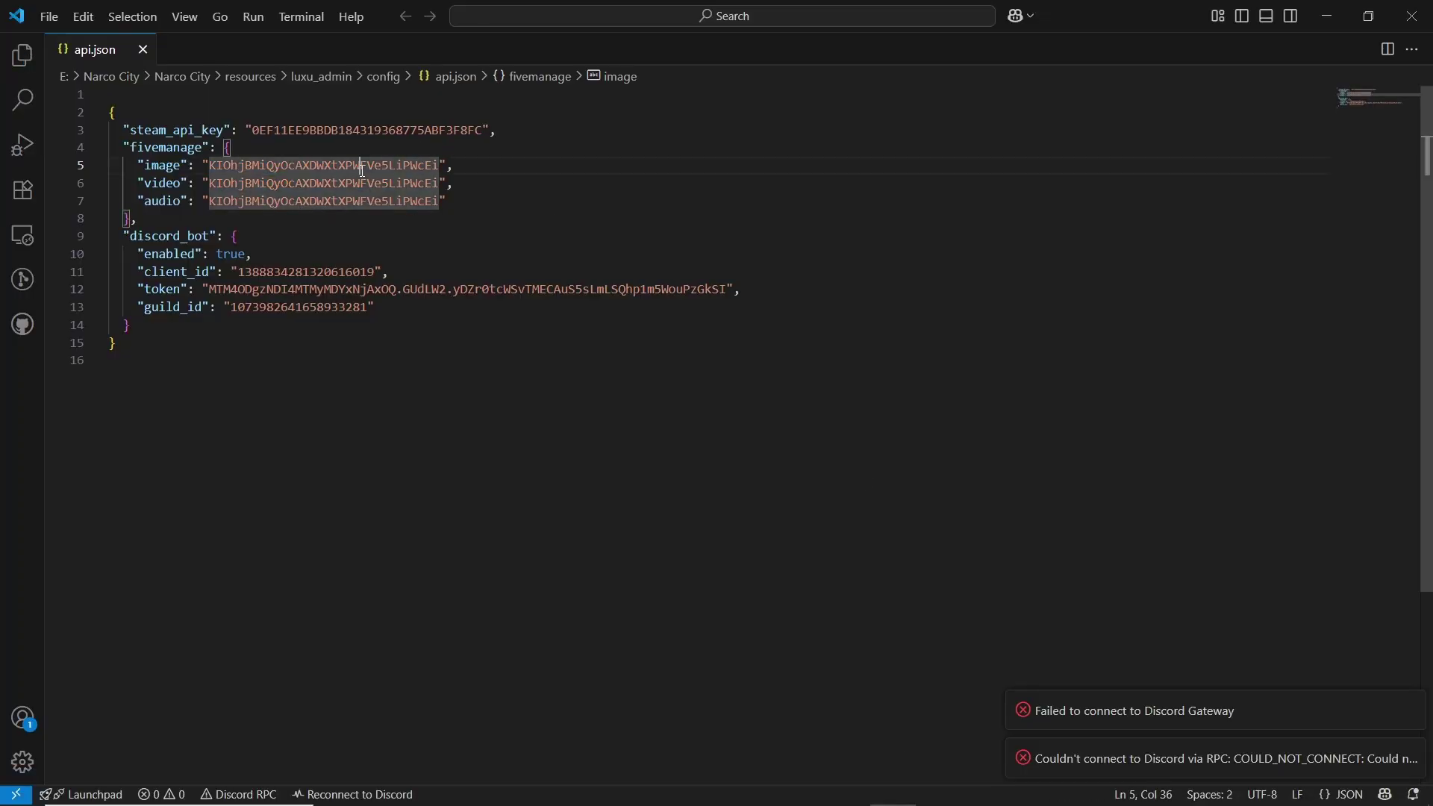
{"action": "double_click", "coordinate": [154, 236]}
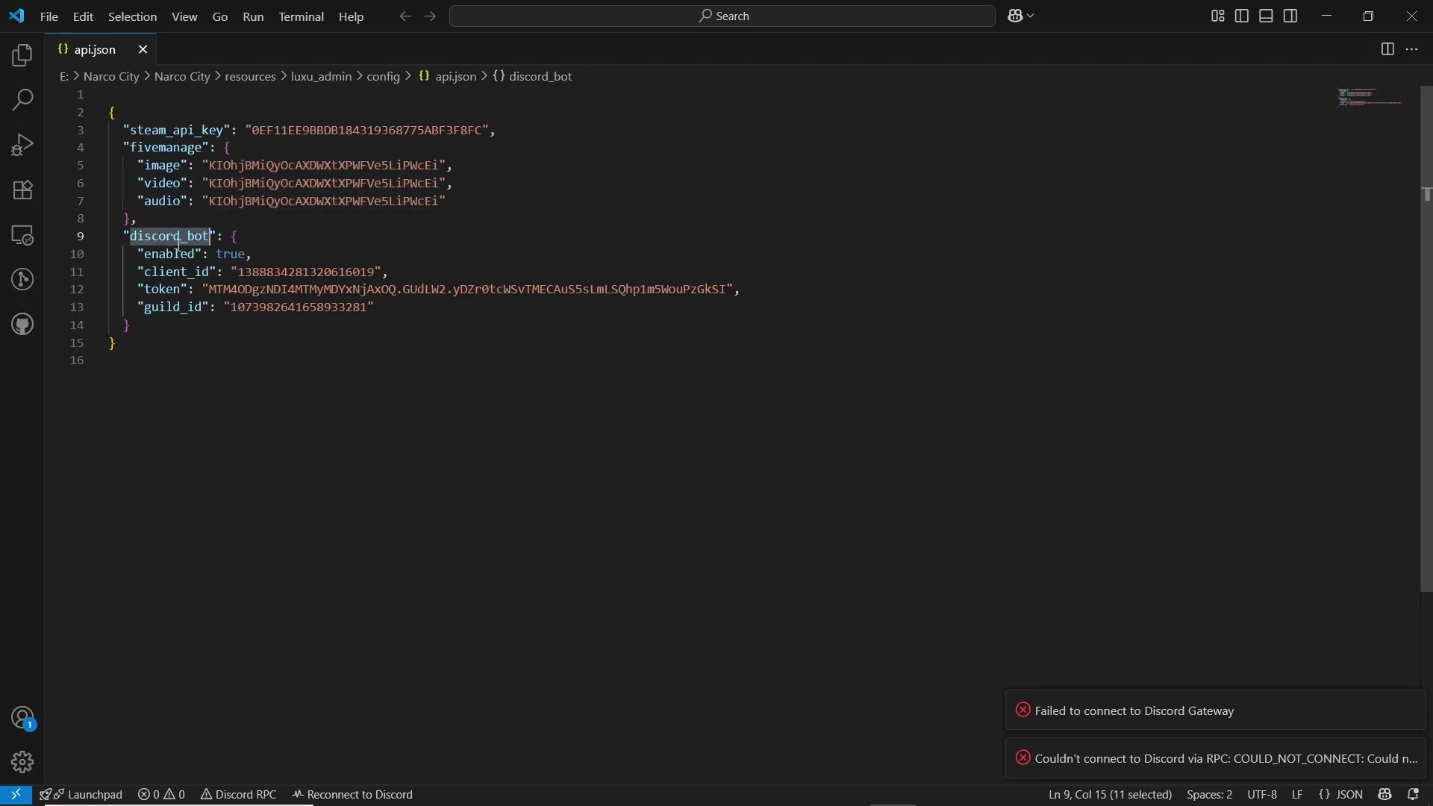
{"action": "double_click", "coordinate": [227, 254]}
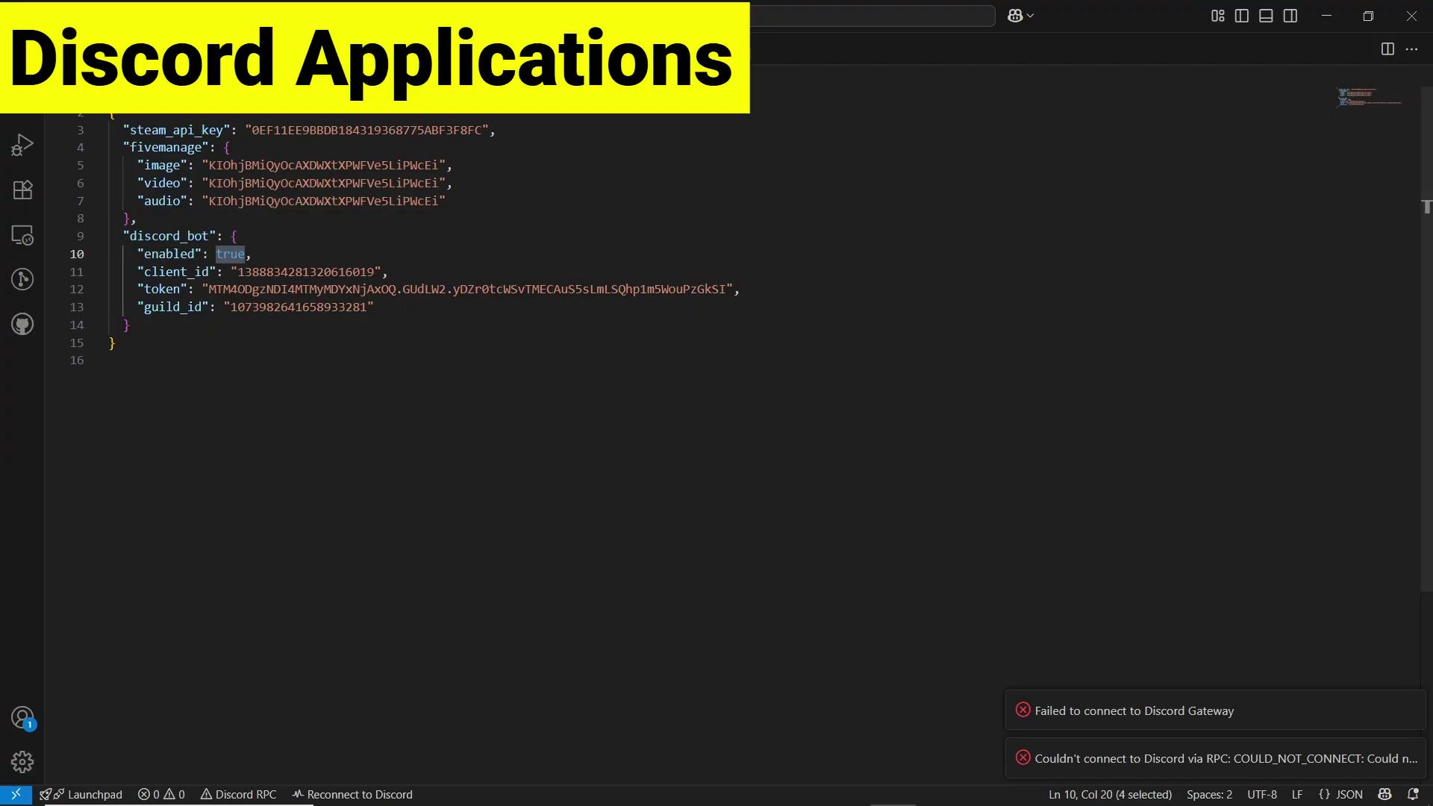
- In the Discord Developer Portal, open the AG FW application, cancelling a new-application prompt
{"action": "mouse_move", "coordinate": [655, 797]}
{"action": "left_click", "coordinate": [556, 702]}
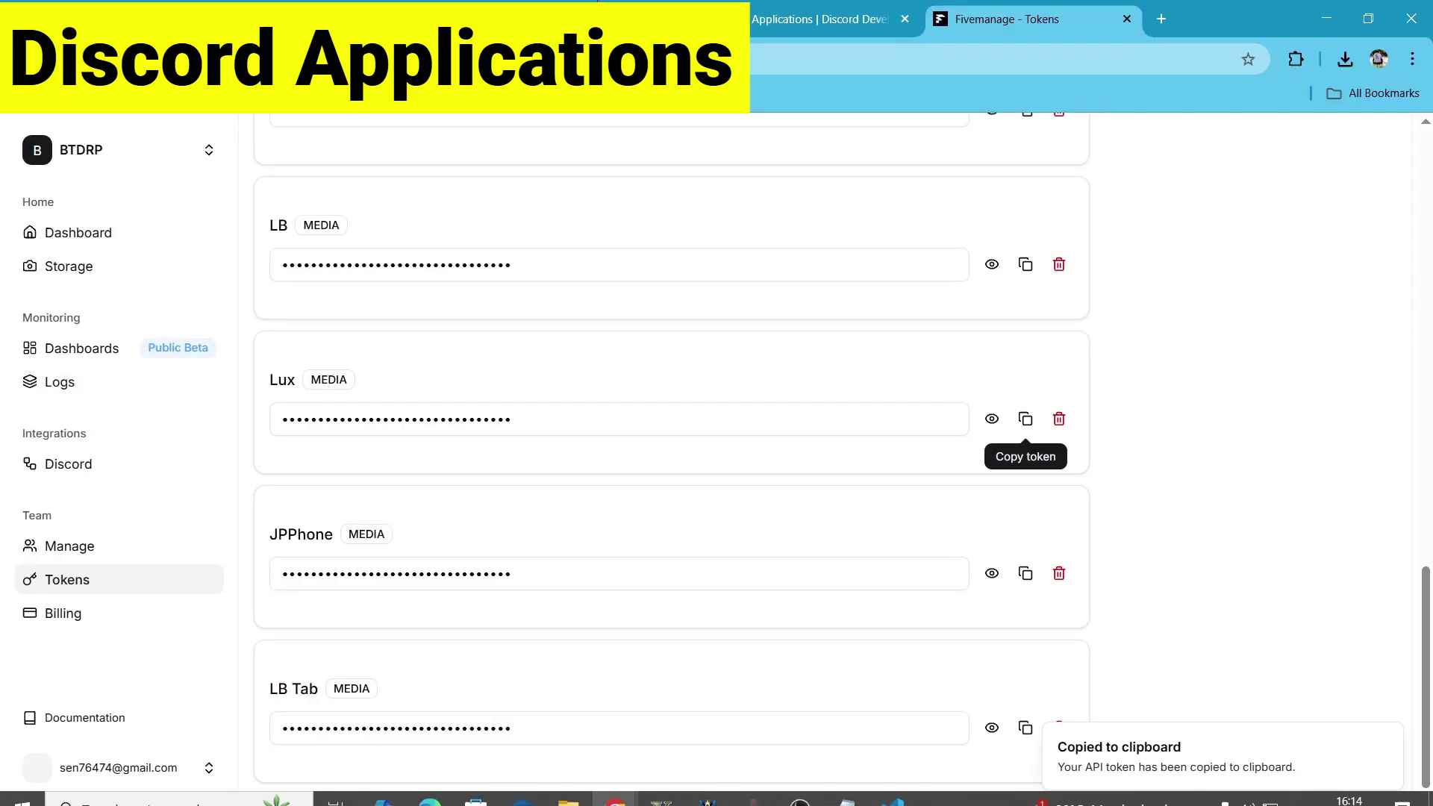
{"action": "left_click", "coordinate": [776, 15]}
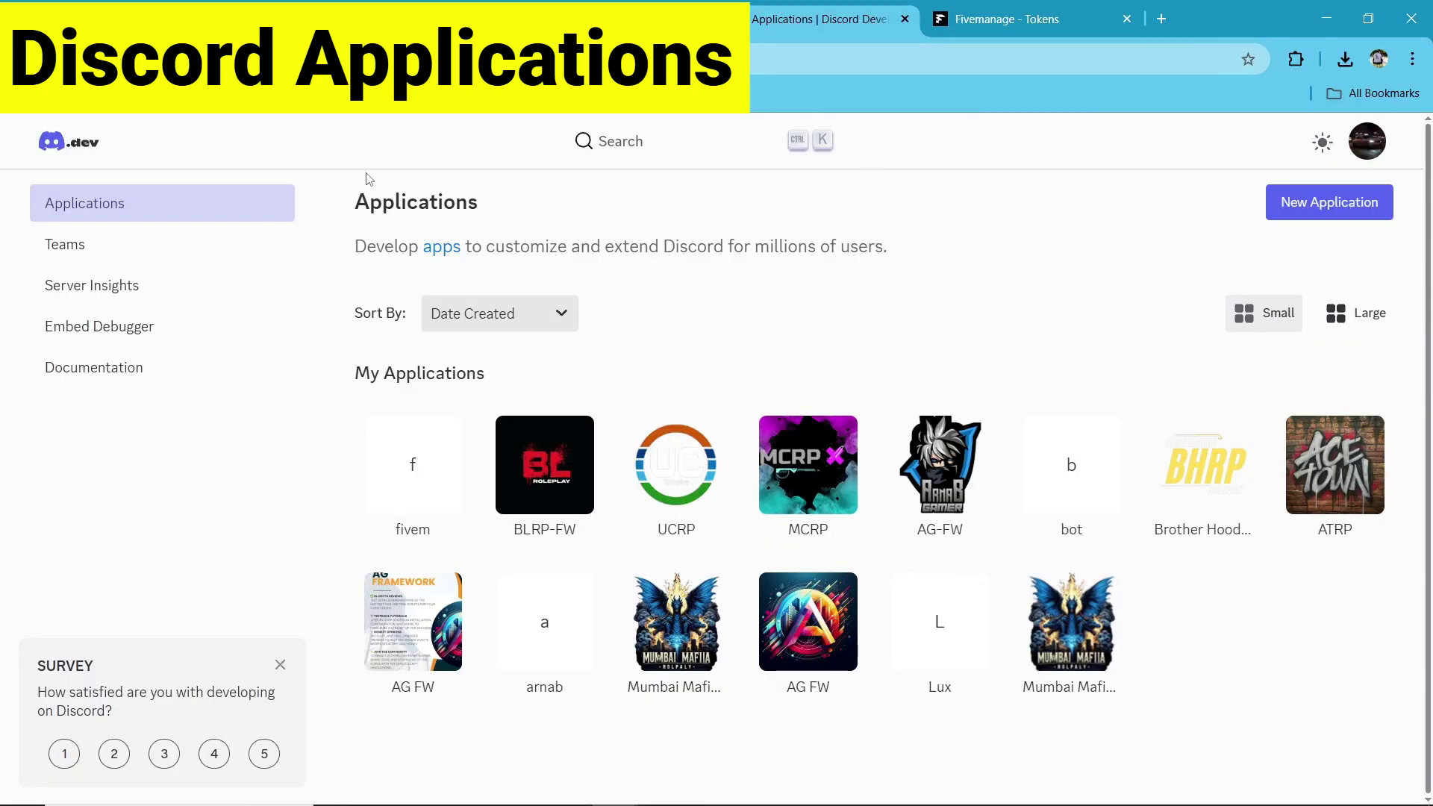
{"action": "left_click", "coordinate": [1275, 203]}
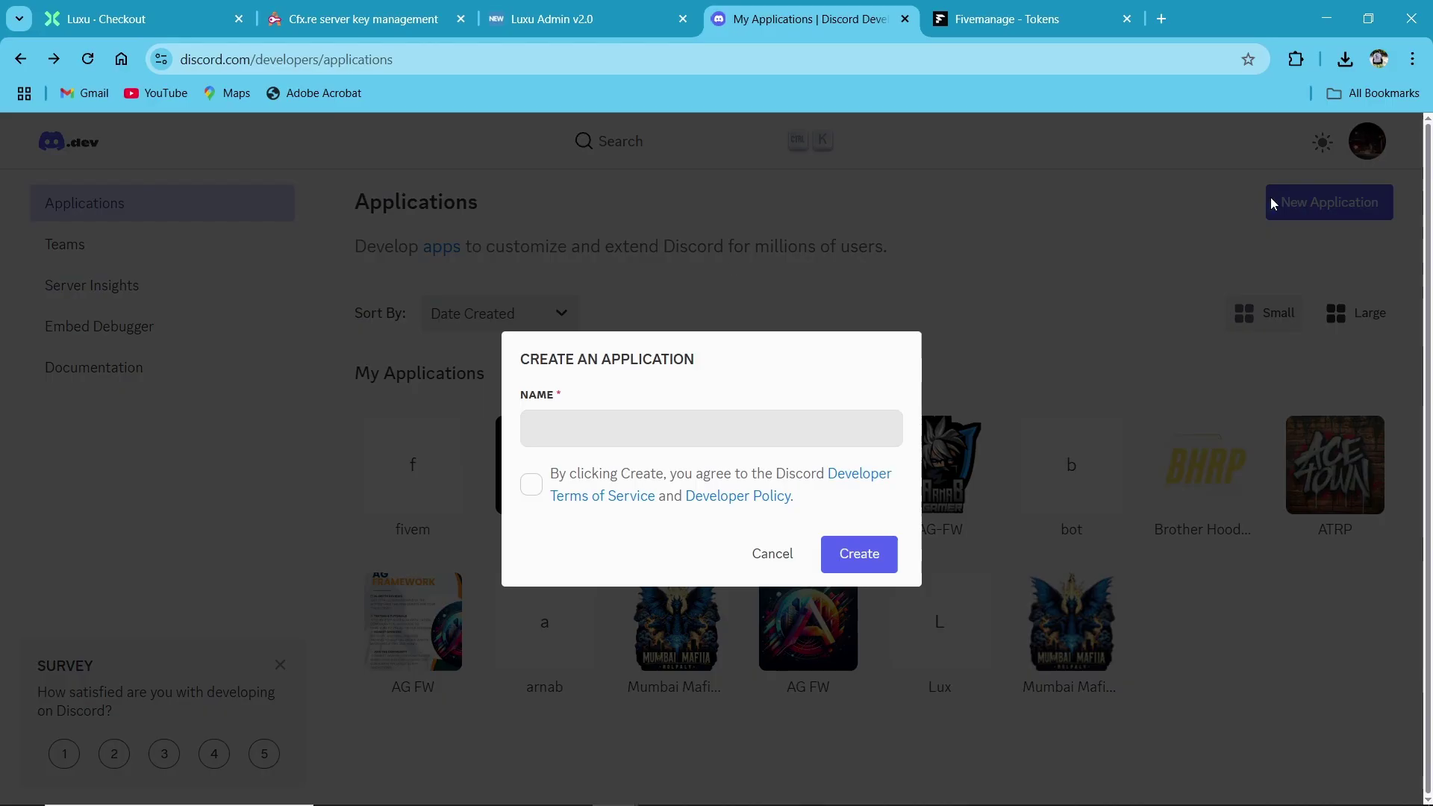
{"action": "left_click", "coordinate": [772, 555]}
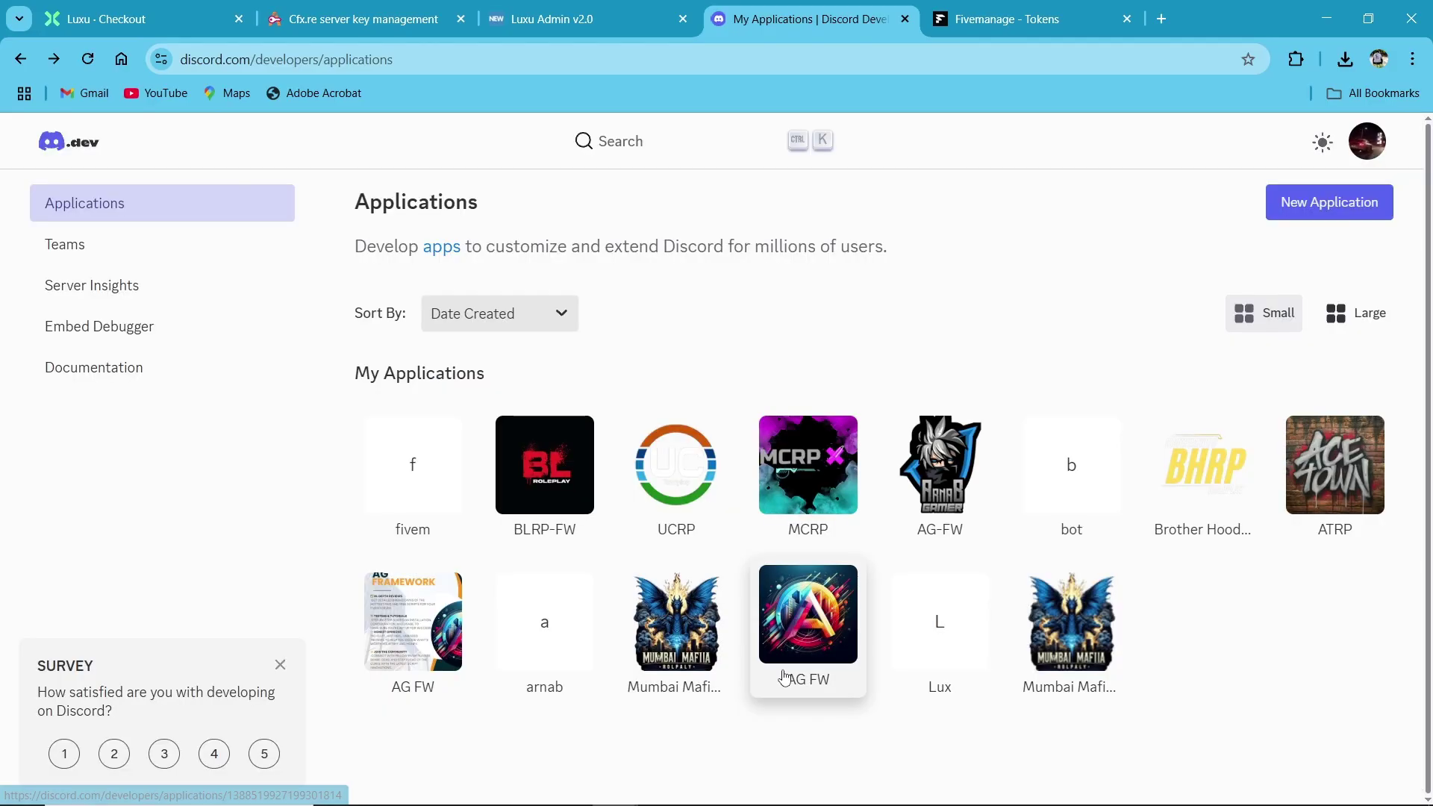
{"action": "left_click", "coordinate": [827, 640]}
- Copy the AG FW client ID from its OAuth2 page and return to api.json
{"action": "scroll", "coordinate": [646, 389], "scroll_direction": "down", "scroll_amount": 10}
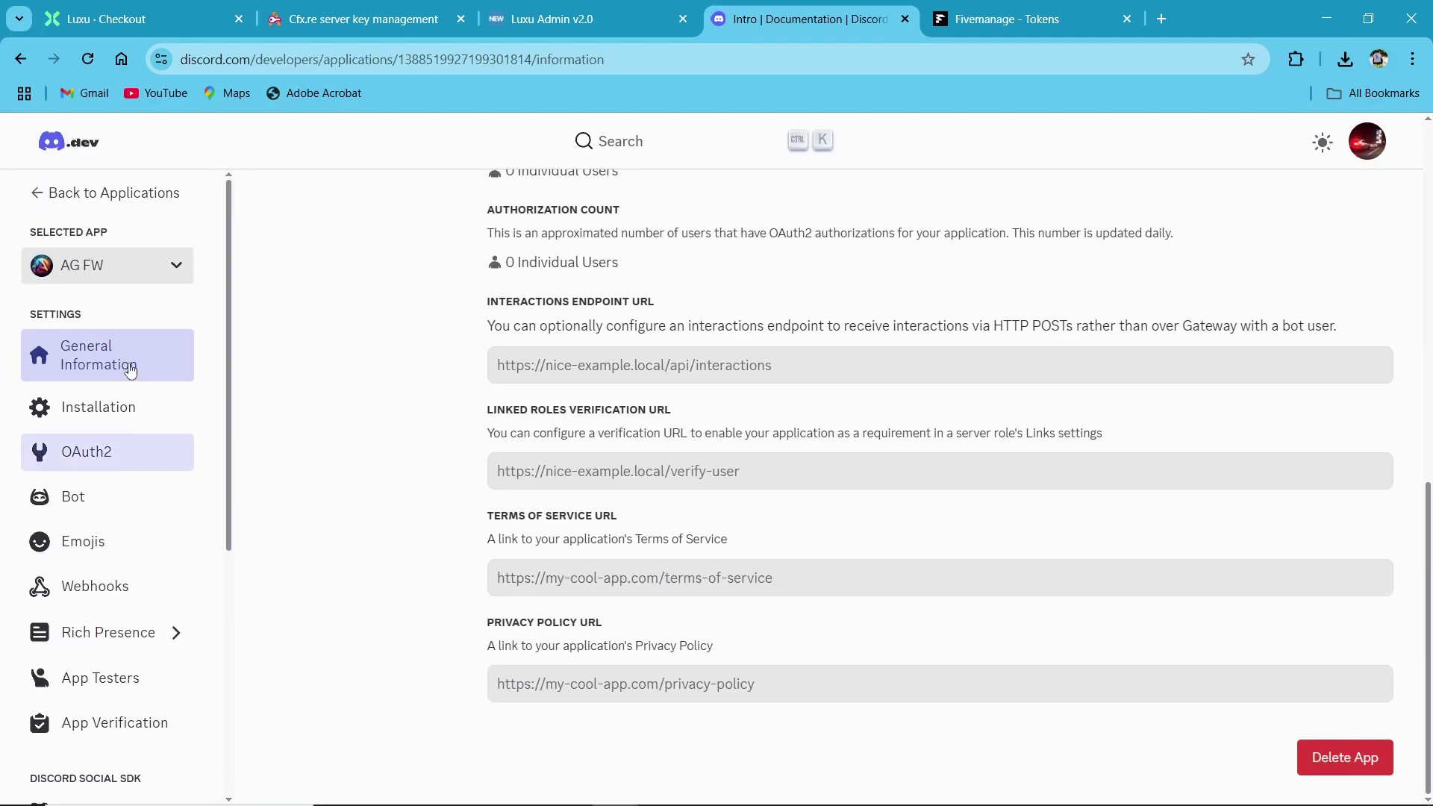
{"action": "left_click", "coordinate": [86, 408]}
{"action": "scroll", "coordinate": [100, 298], "scroll_direction": "down", "scroll_amount": 5}
{"action": "scroll", "coordinate": [99, 299], "scroll_direction": "up", "scroll_amount": 3}
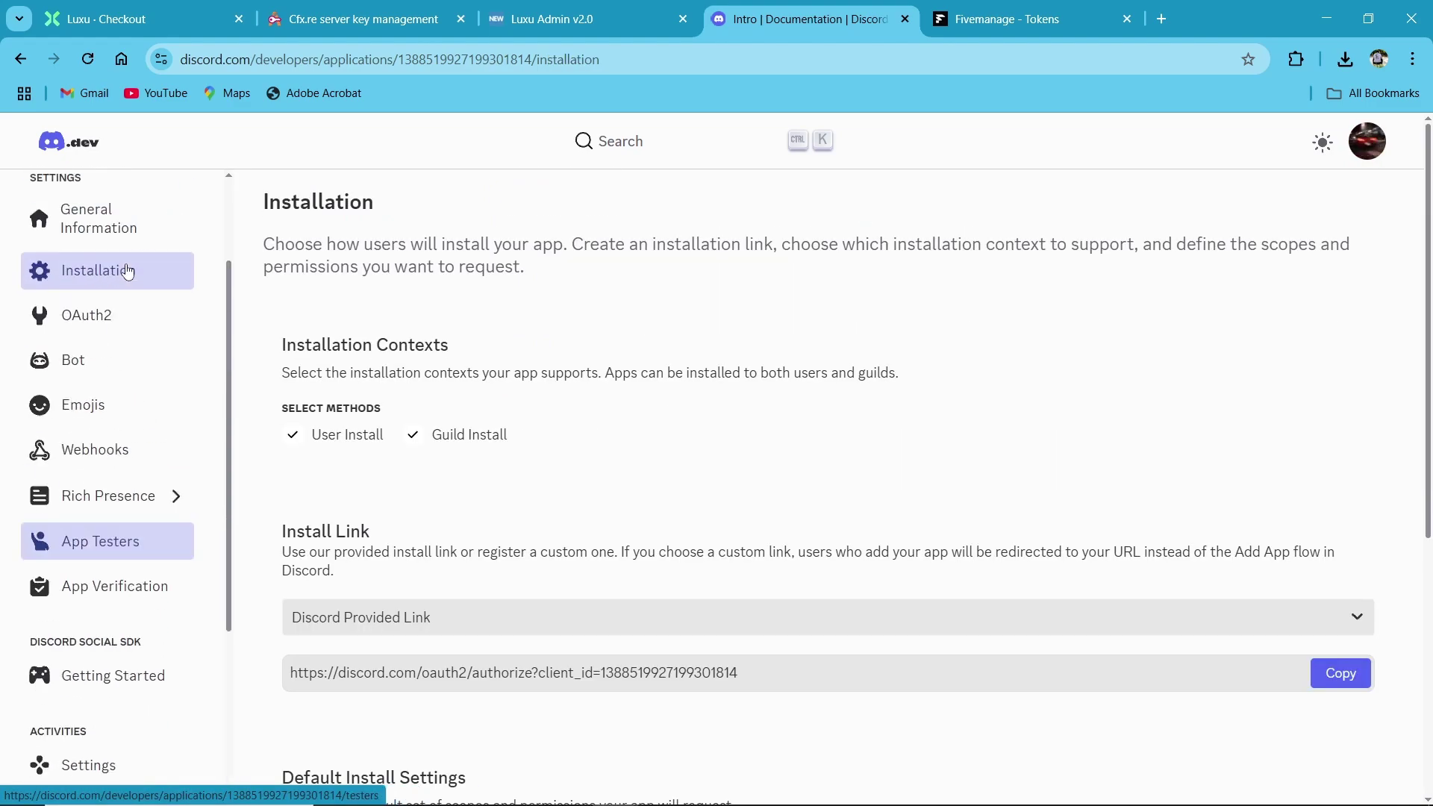
{"action": "left_click", "coordinate": [110, 321]}
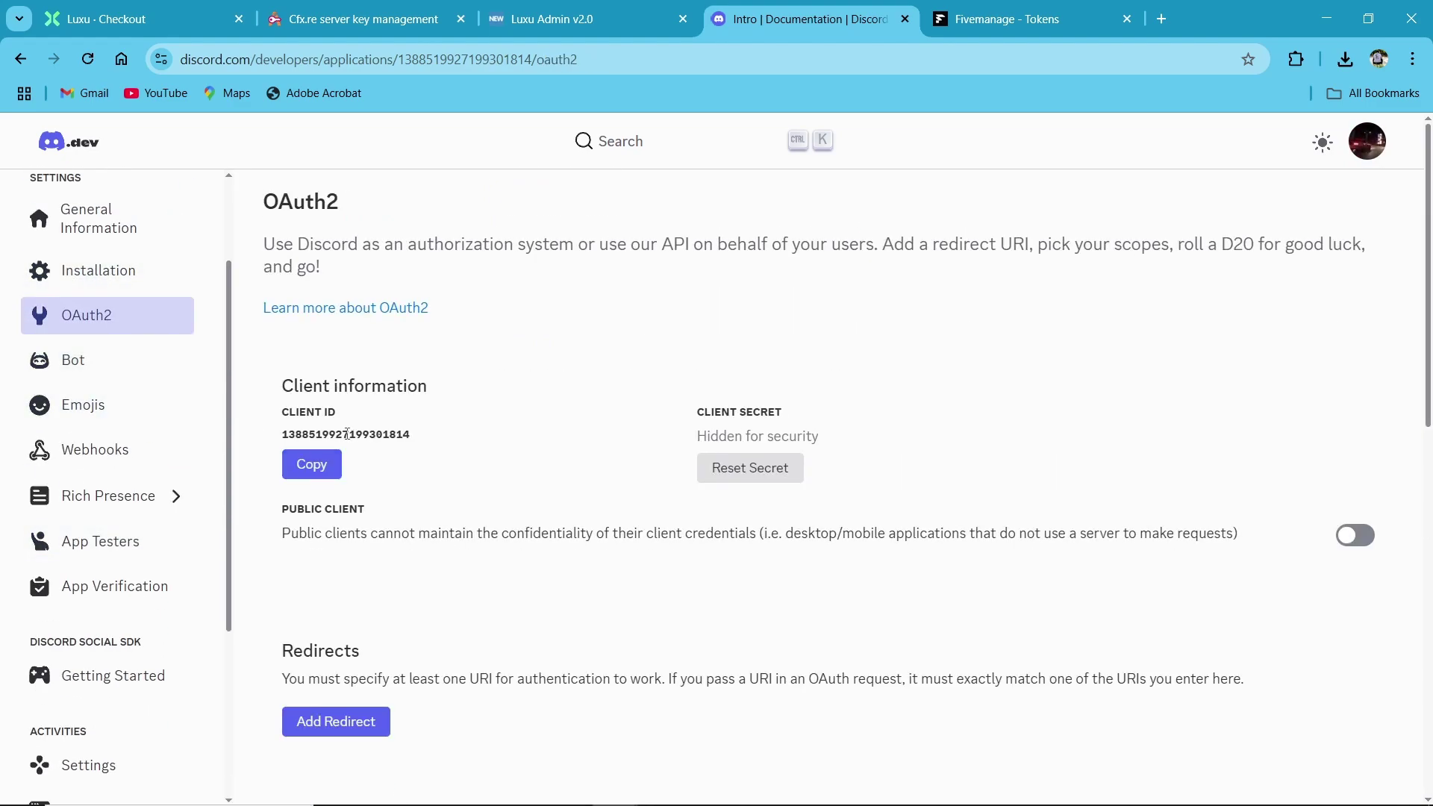
{"action": "left_click", "coordinate": [320, 469]}
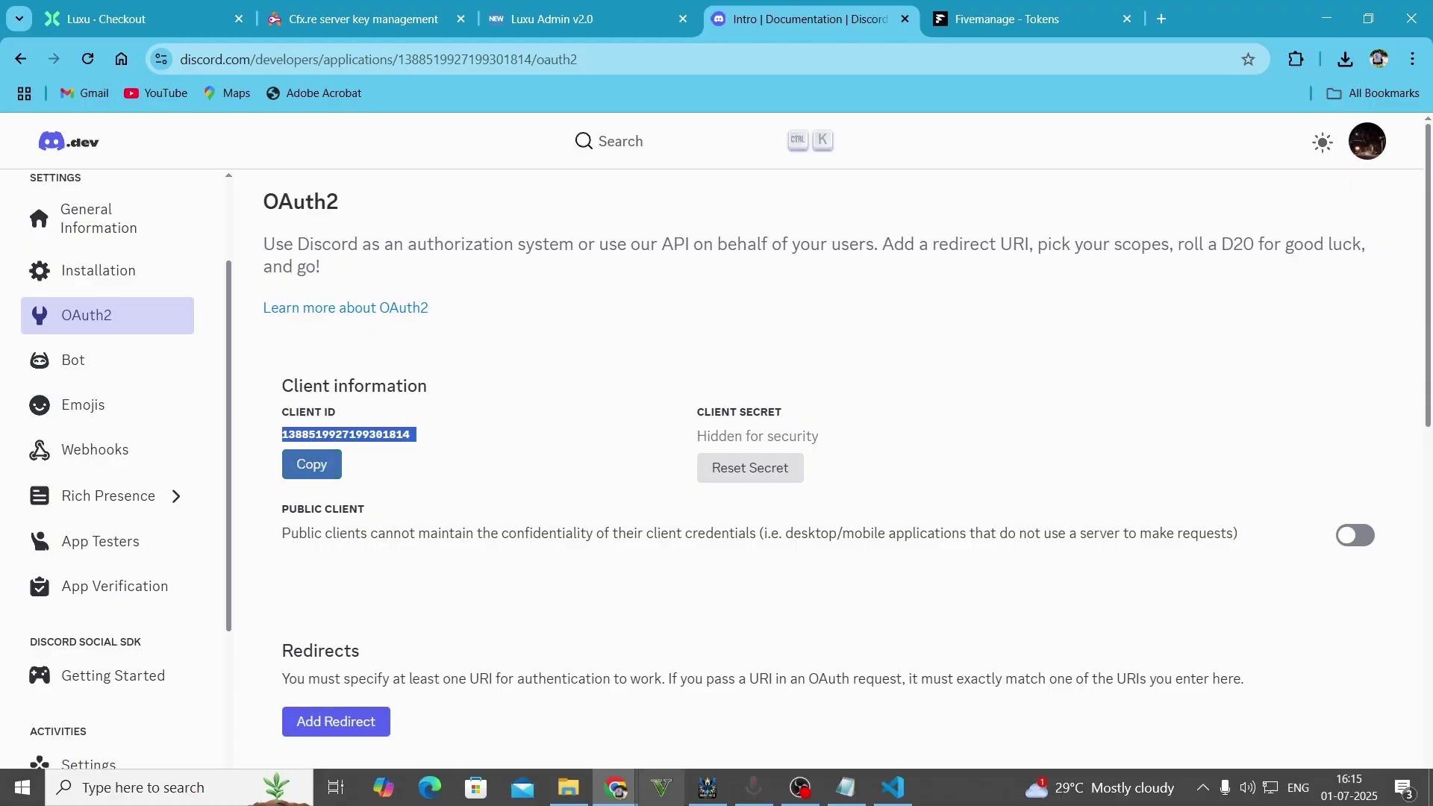
{"action": "left_click", "coordinate": [893, 788]}
- Paste the client ID over client_id, undo it, and open AG FW's Bot settings
{"action": "double_click", "coordinate": [306, 272]}
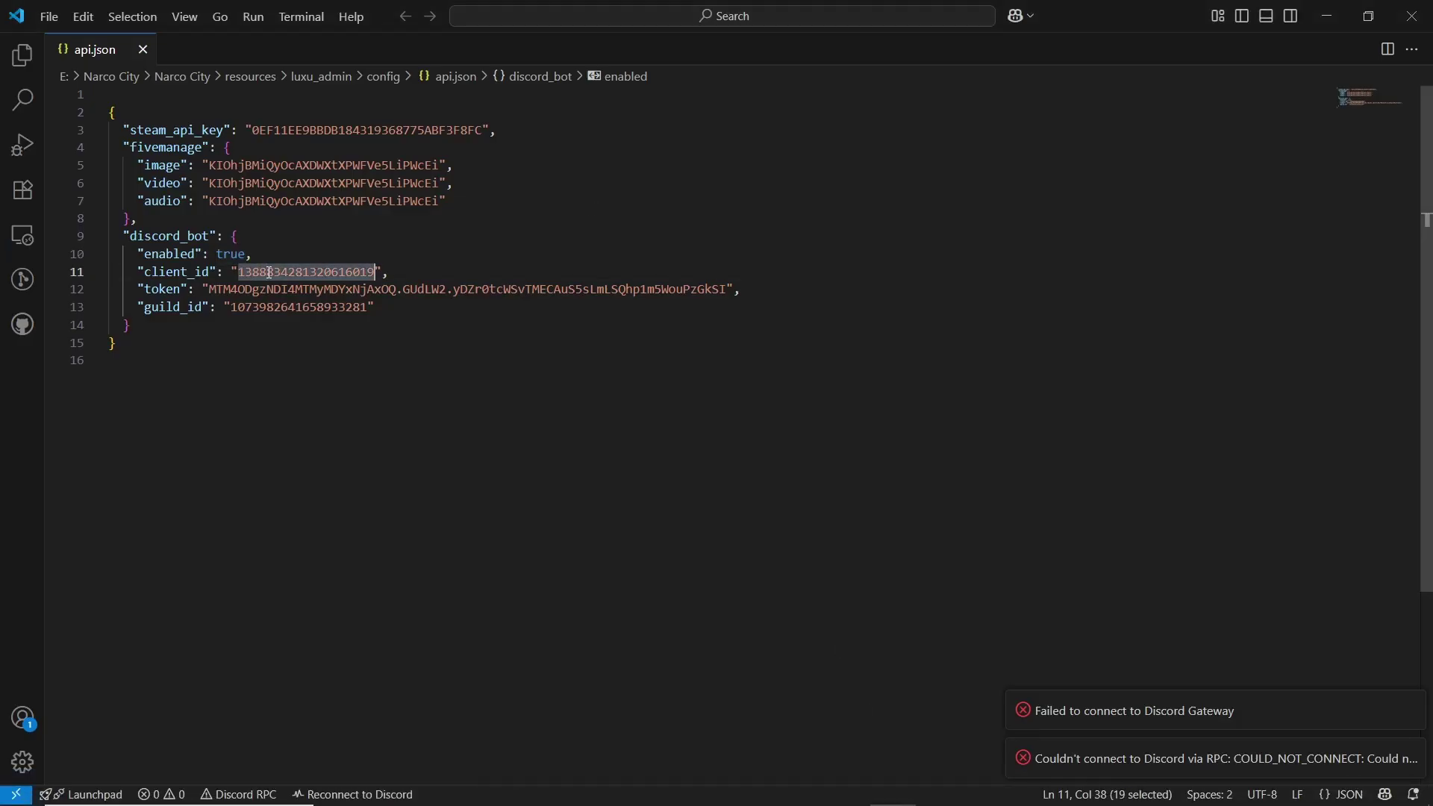
{"action": "key", "text": "ctrl+v"}
{"action": "key", "text": "ctrl+z"}
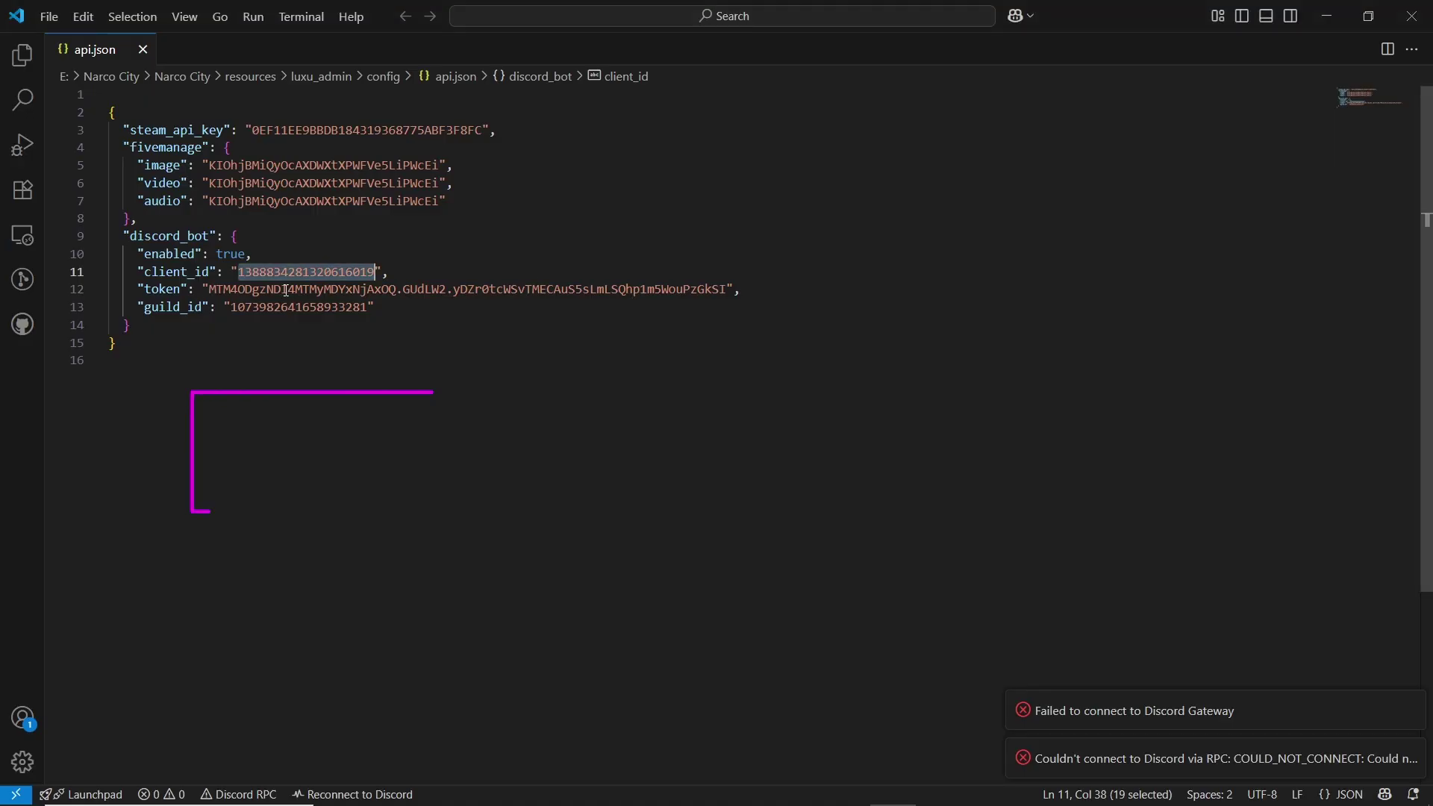
{"action": "double_click", "coordinate": [286, 290]}
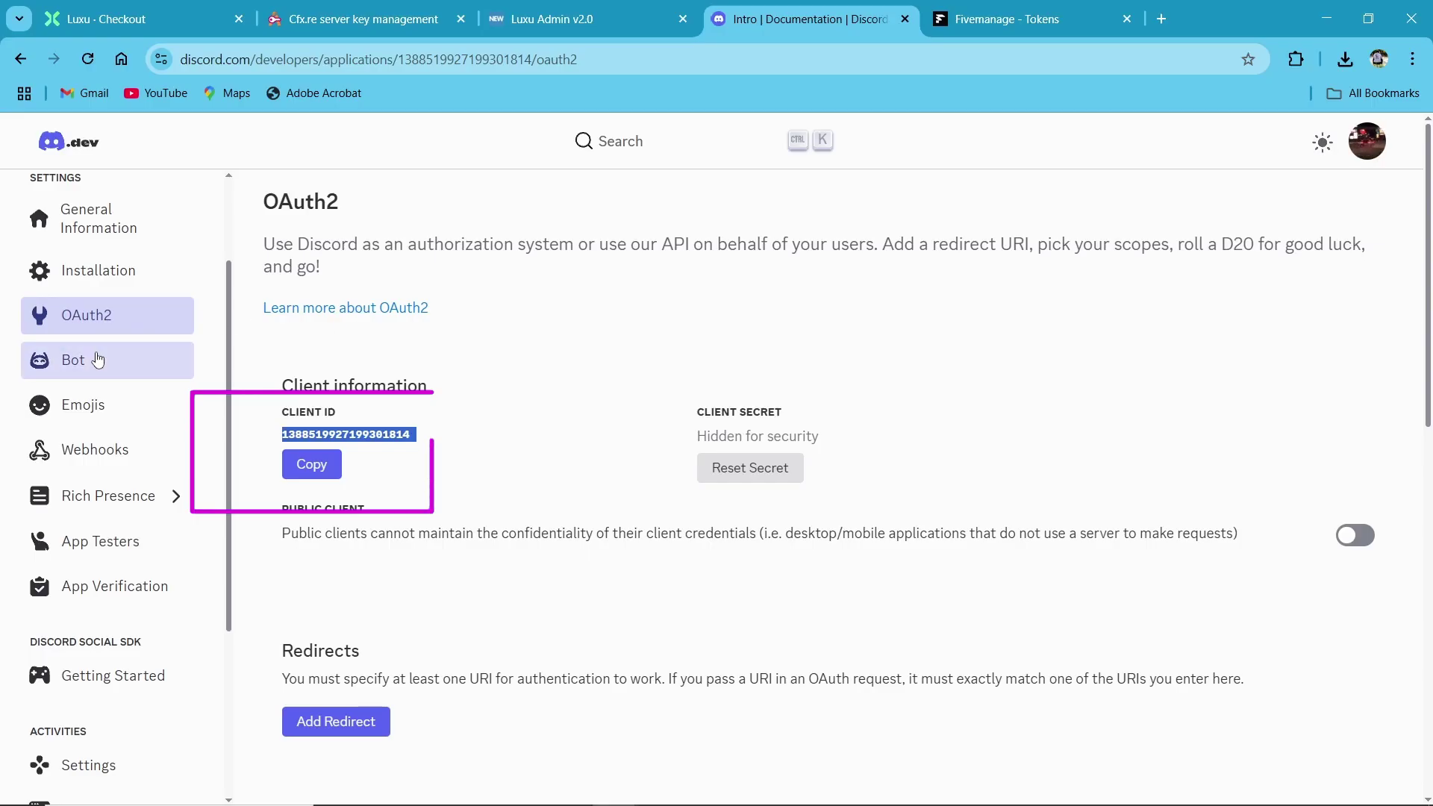
{"action": "left_click", "coordinate": [108, 361]}
- Grant the bot Administrator permission on the Bot page, dismissing the token reset prompt
{"action": "scroll", "coordinate": [357, 486], "scroll_direction": "down", "scroll_amount": 2}
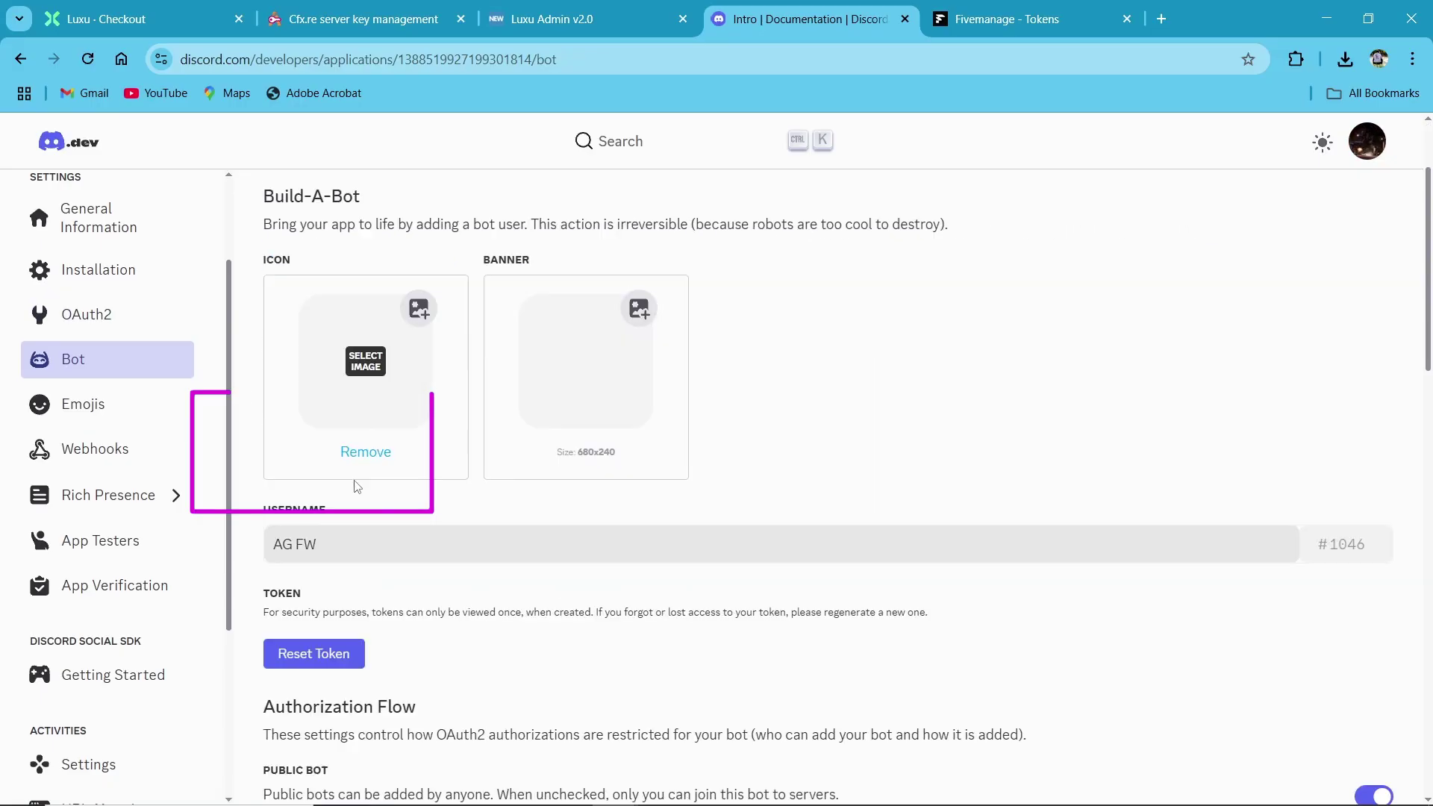
{"action": "scroll", "coordinate": [357, 486], "scroll_direction": "down", "scroll_amount": 2}
{"action": "left_click", "coordinate": [314, 522]}
{"action": "left_click", "coordinate": [749, 692]}
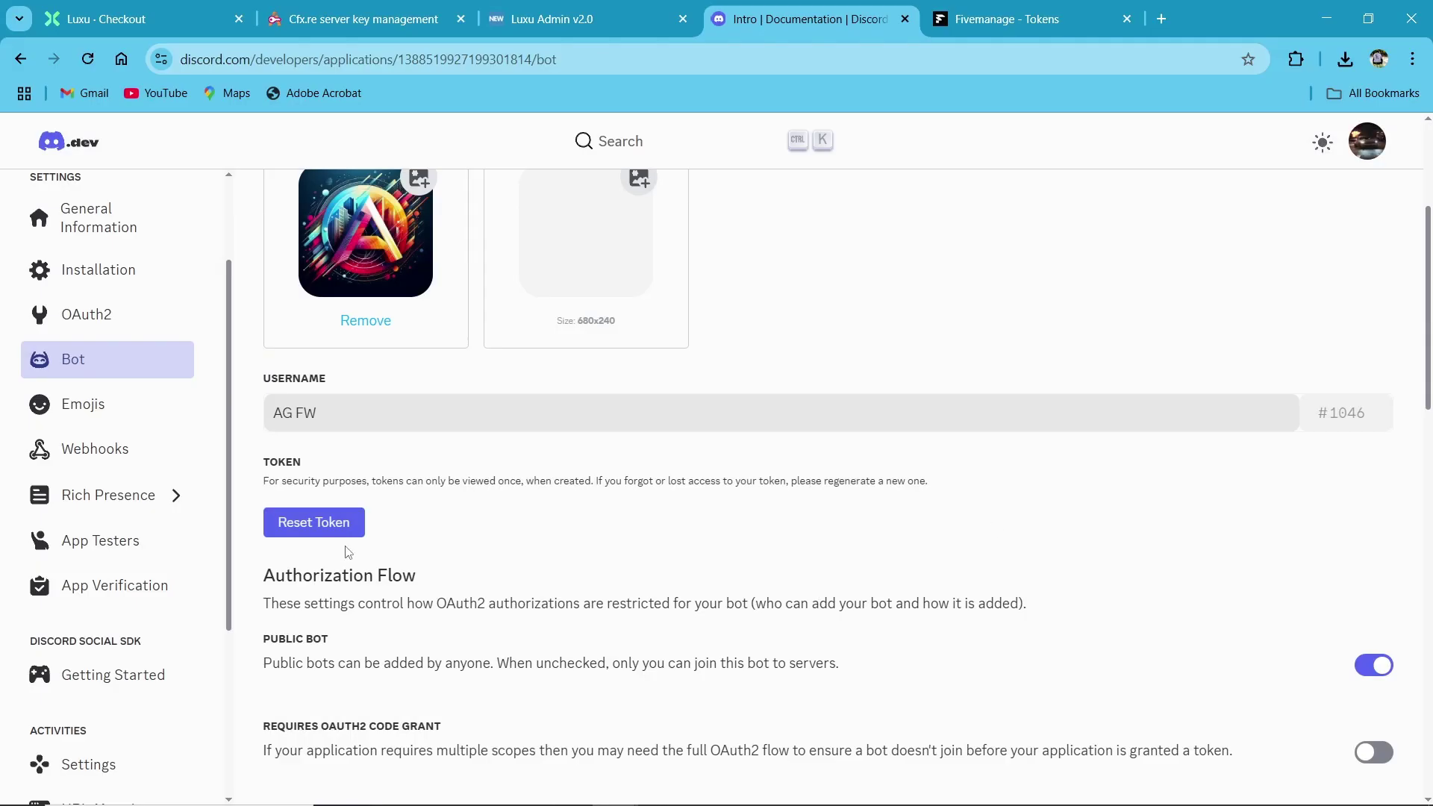
{"action": "scroll", "coordinate": [348, 553], "scroll_direction": "down", "scroll_amount": 6}
{"action": "scroll", "coordinate": [1172, 384], "scroll_direction": "up", "scroll_amount": 3}
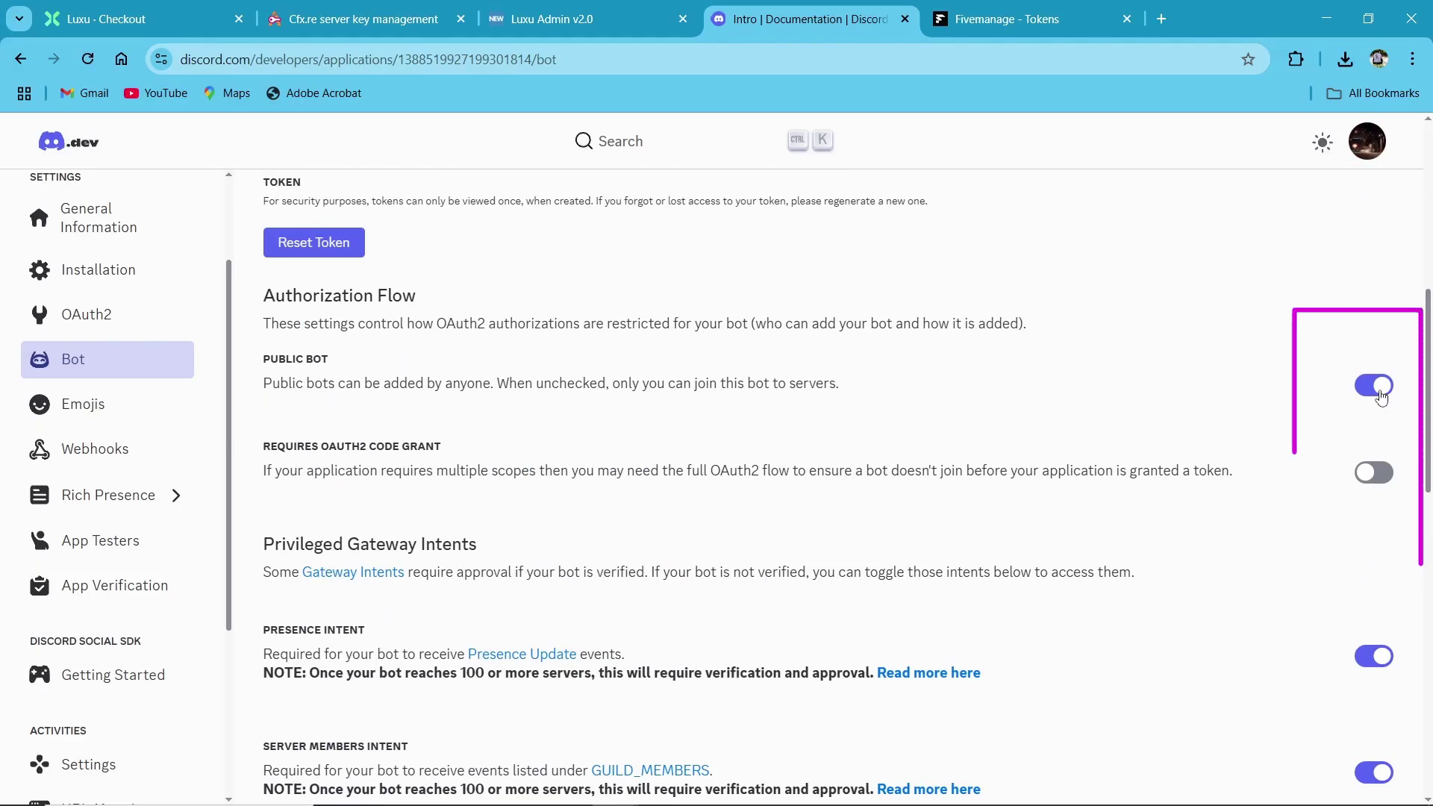
{"action": "scroll", "coordinate": [675, 394], "scroll_direction": "down", "scroll_amount": 3}
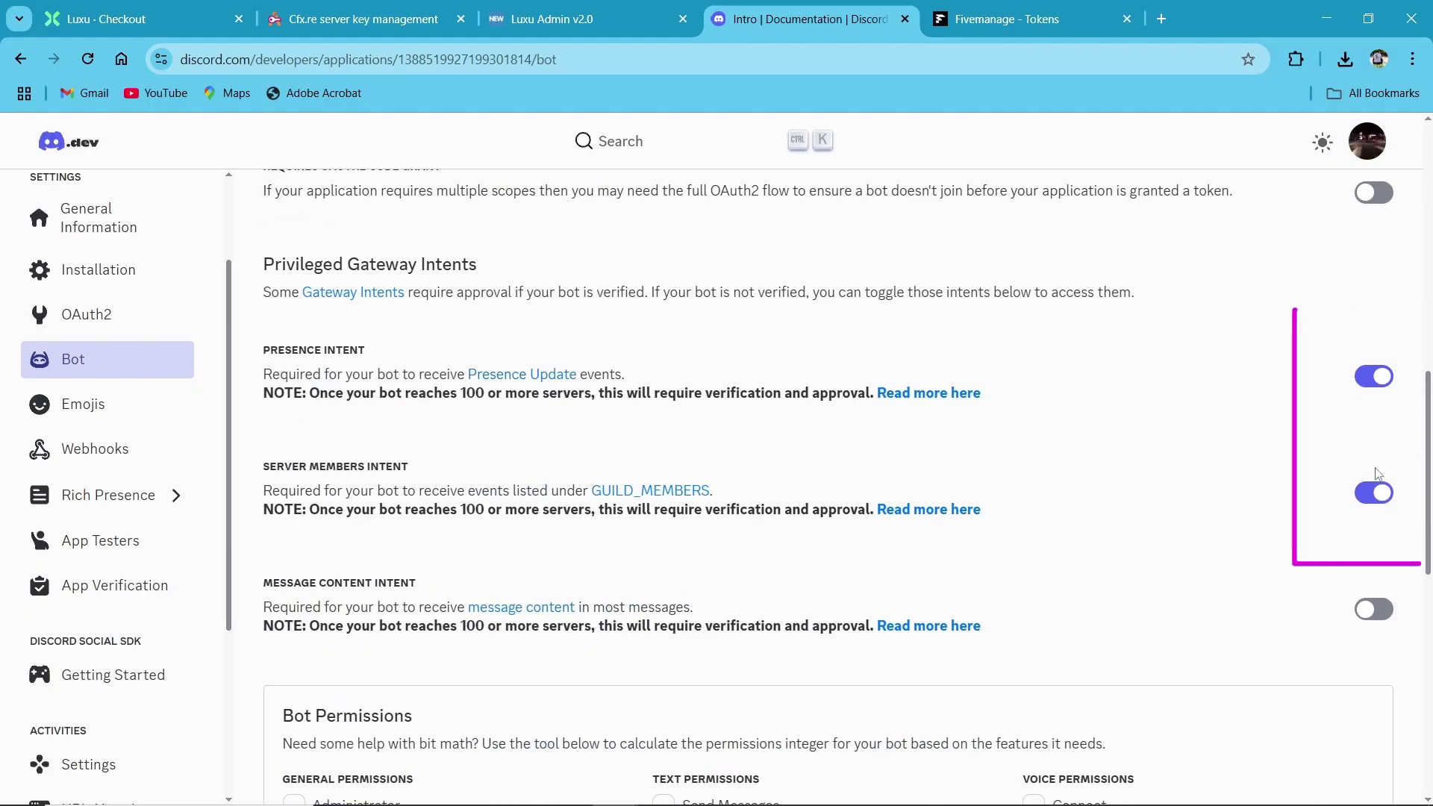
{"action": "scroll", "coordinate": [1378, 474], "scroll_direction": "down", "scroll_amount": 6}
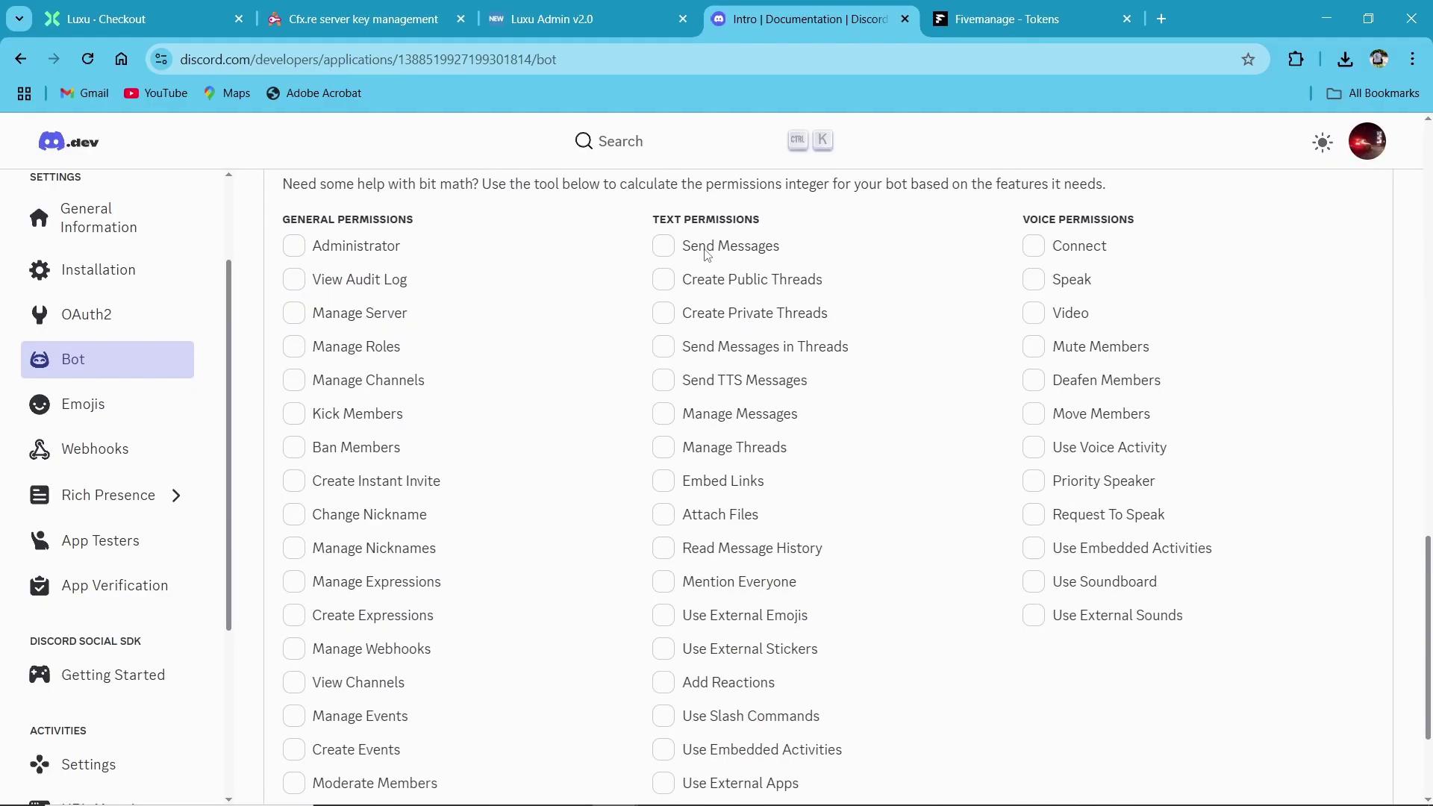
{"action": "left_click", "coordinate": [294, 248]}
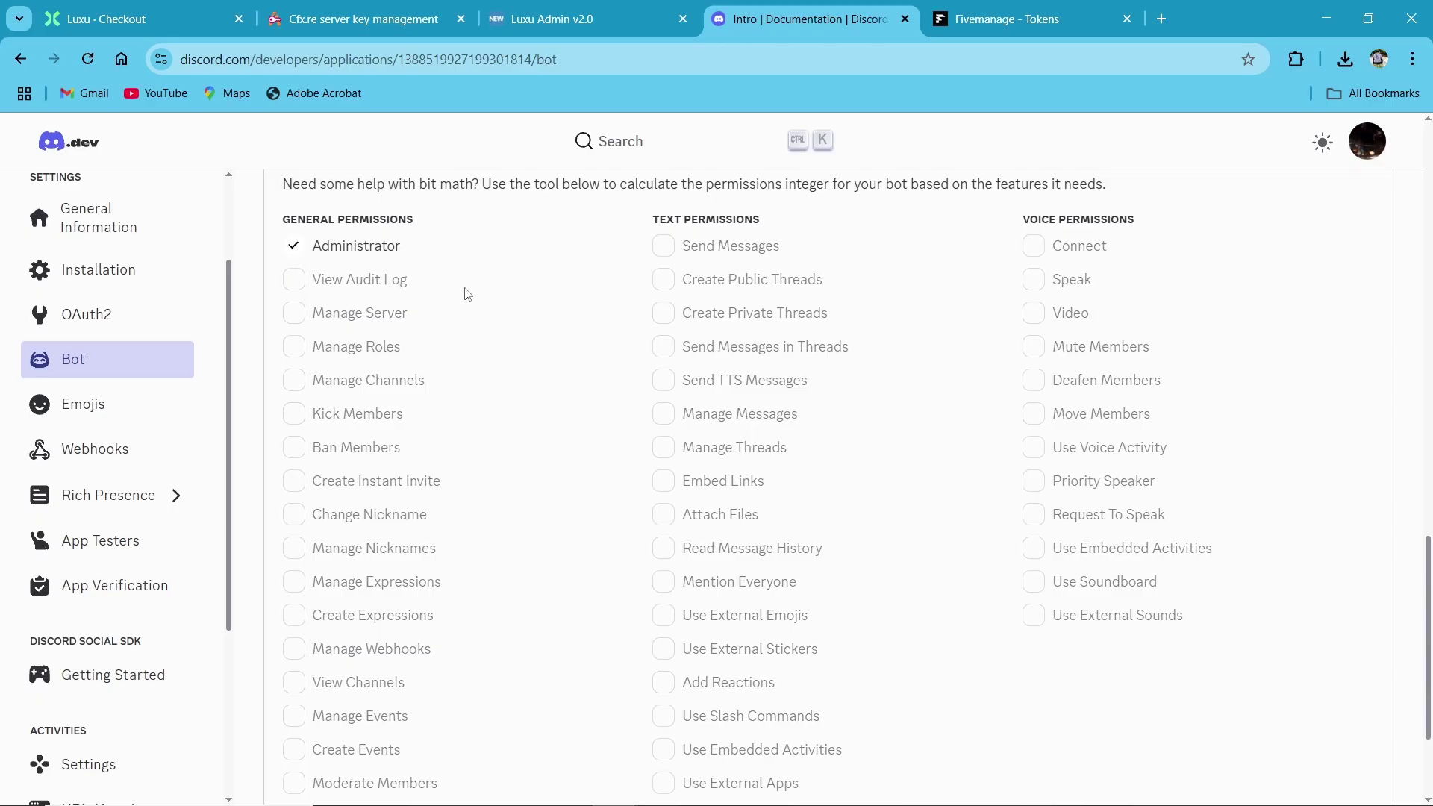
{"action": "scroll", "coordinate": [464, 294], "scroll_direction": "down", "scroll_amount": 2}
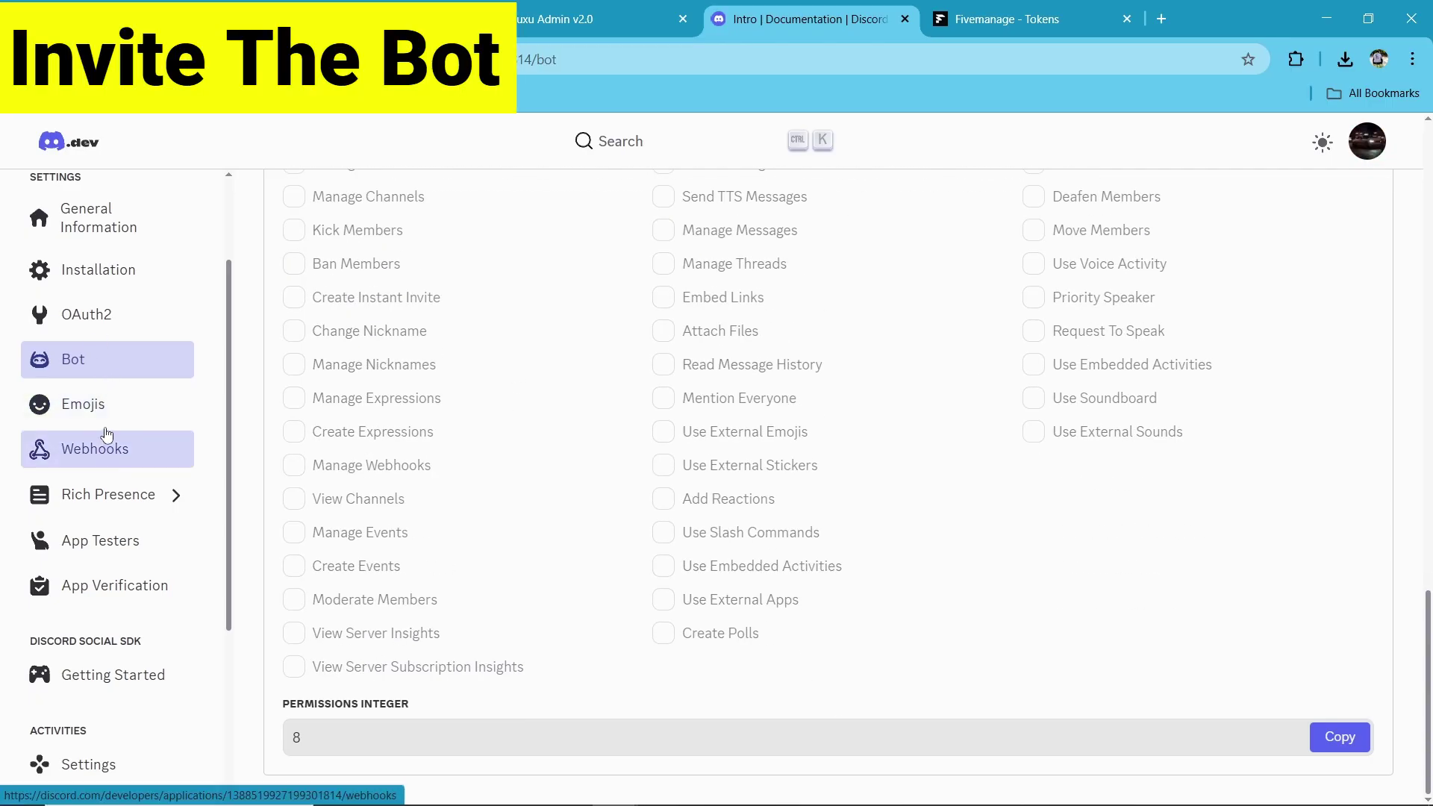
- Generate a bot invite URL with Administrator permission, copy it, and test it in a new tab
{"action": "left_click", "coordinate": [118, 316]}
{"action": "scroll", "coordinate": [353, 434], "scroll_direction": "down", "scroll_amount": 3}
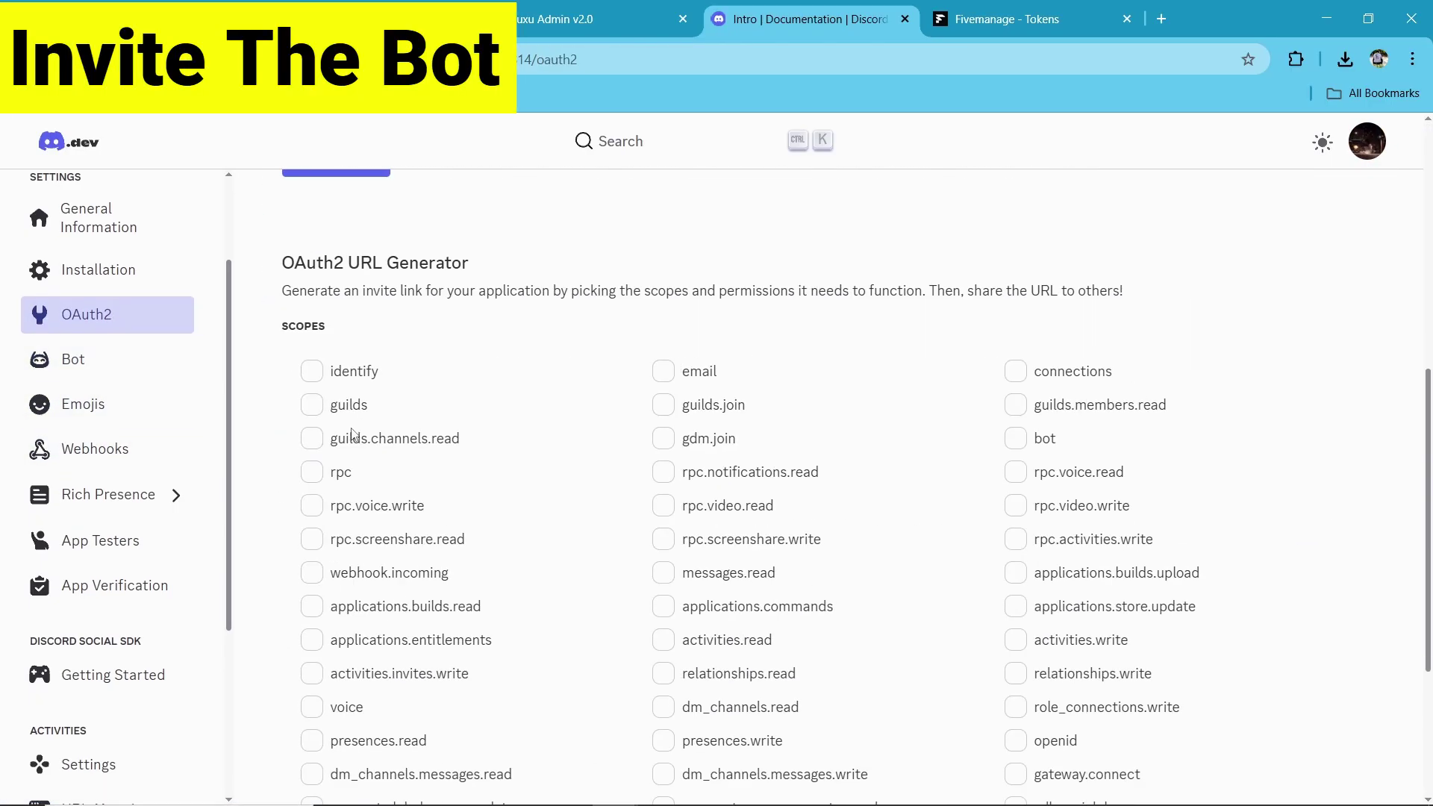
{"action": "scroll", "coordinate": [941, 452], "scroll_direction": "down", "scroll_amount": 7}
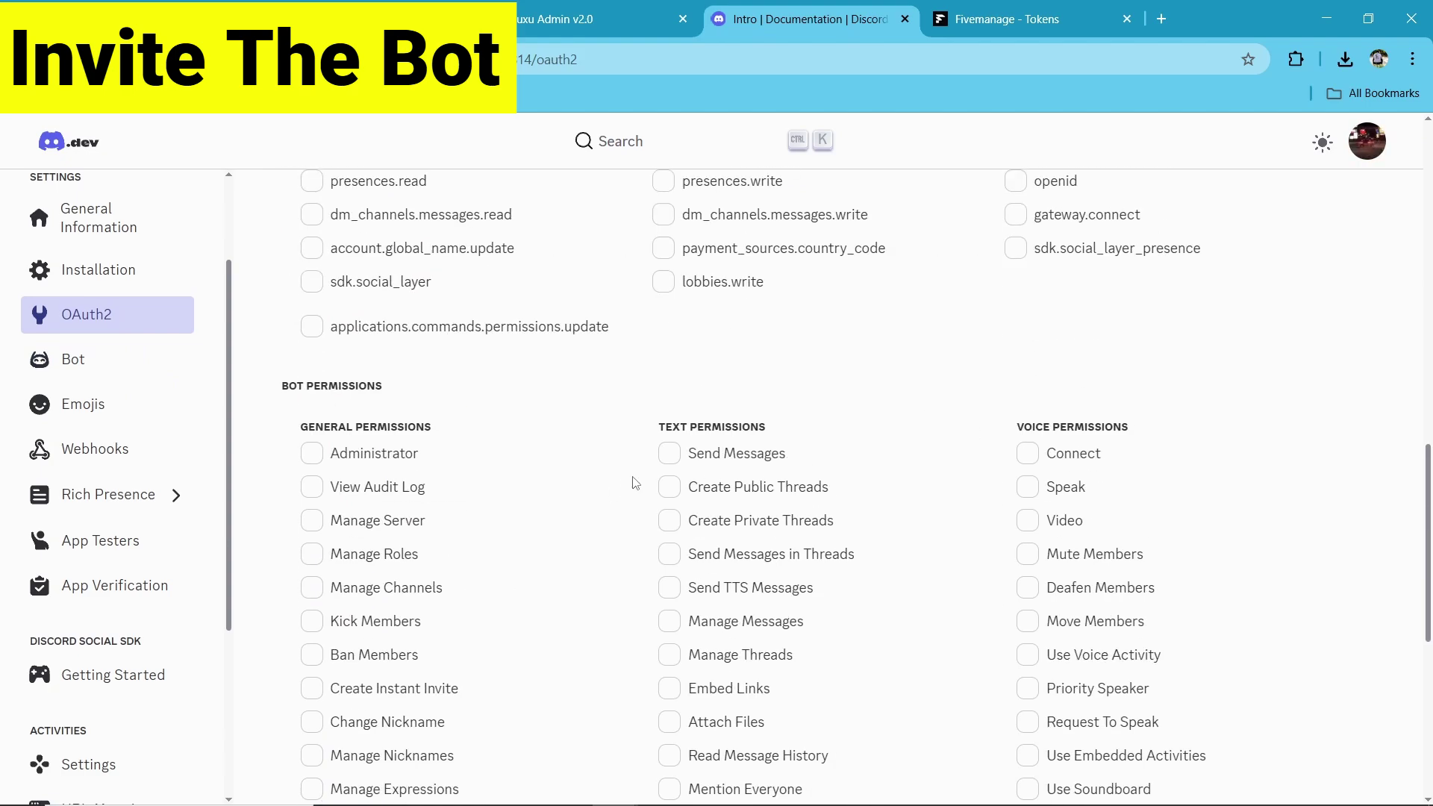
{"action": "left_click", "coordinate": [312, 453]}
{"action": "scroll", "coordinate": [690, 430], "scroll_direction": "down", "scroll_amount": 7}
{"action": "left_click", "coordinate": [1333, 699]}
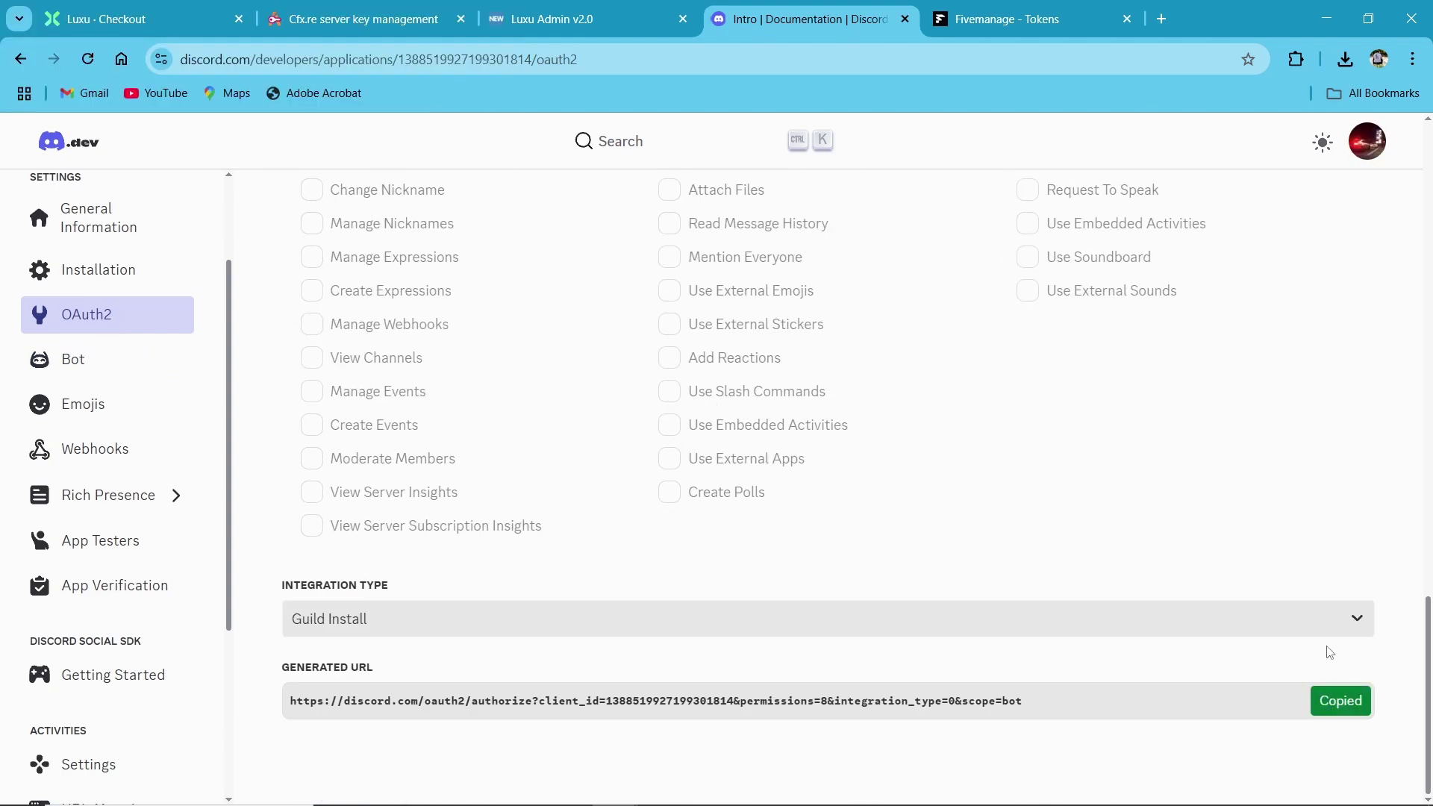
{"action": "left_click", "coordinate": [1162, 19]}
{"action": "key", "text": "ctrl+v"}
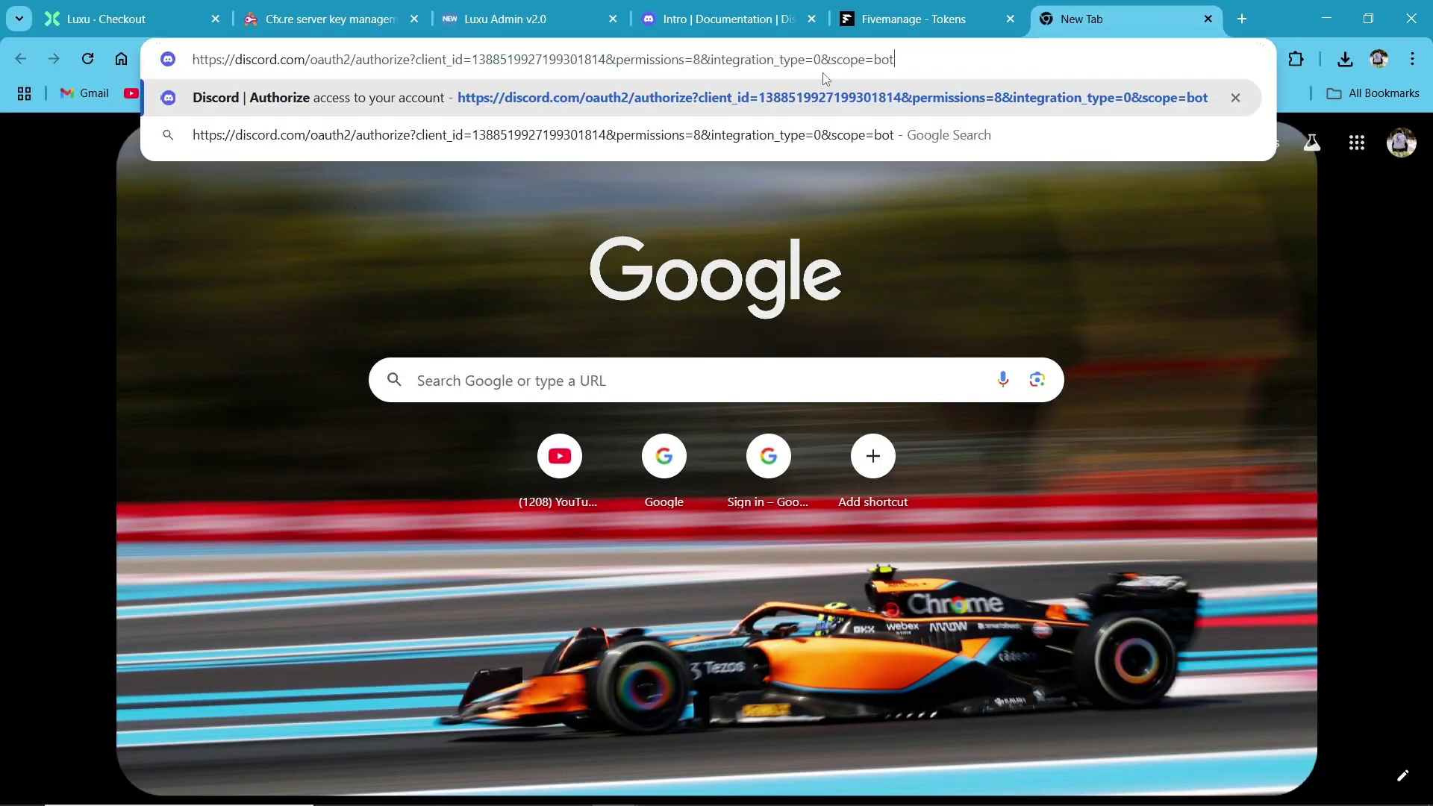
{"action": "left_click", "coordinate": [1209, 18]}
- Review the token, guild_id and enabled values in api.json
{"action": "left_click", "coordinate": [893, 795]}
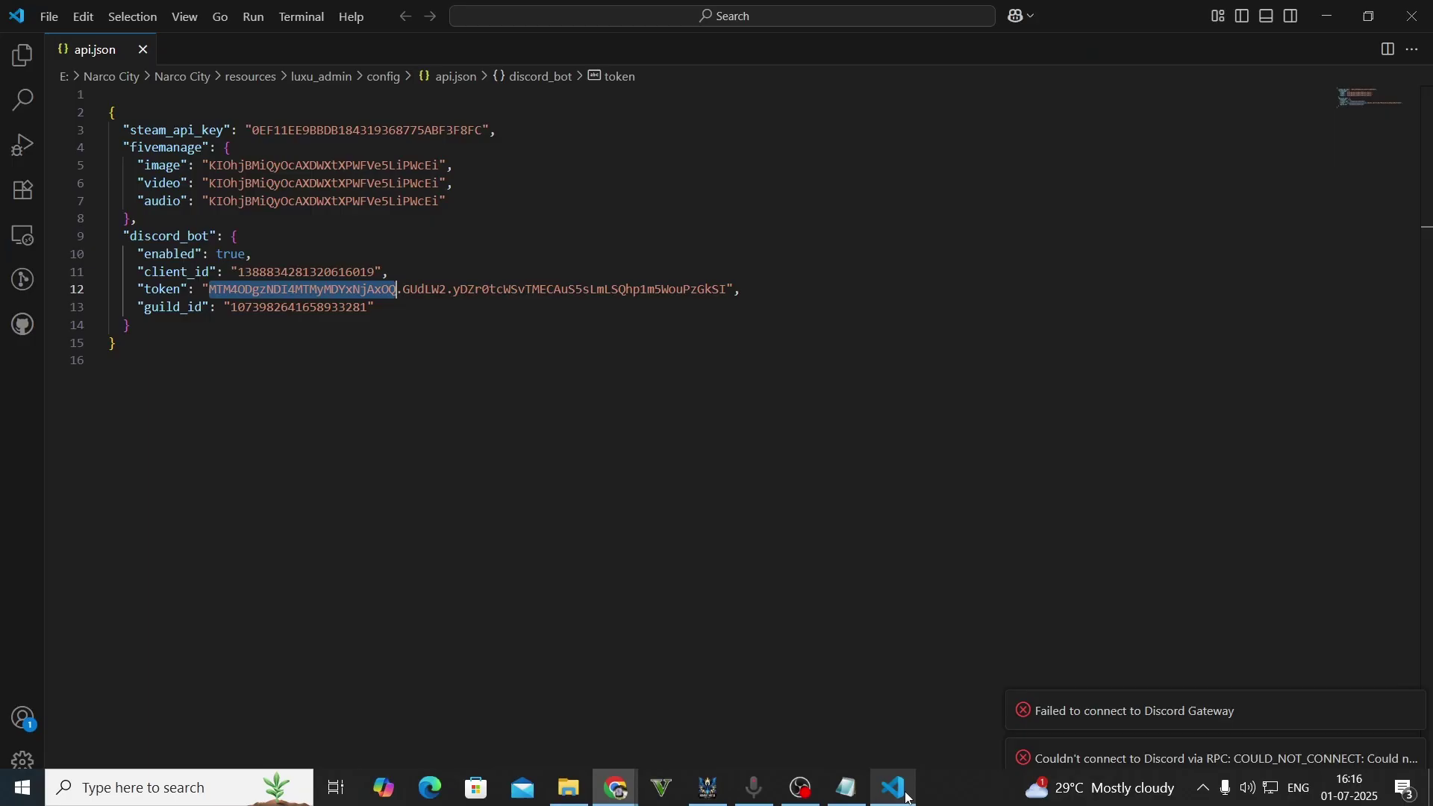
{"action": "triple_click", "coordinate": [312, 296]}
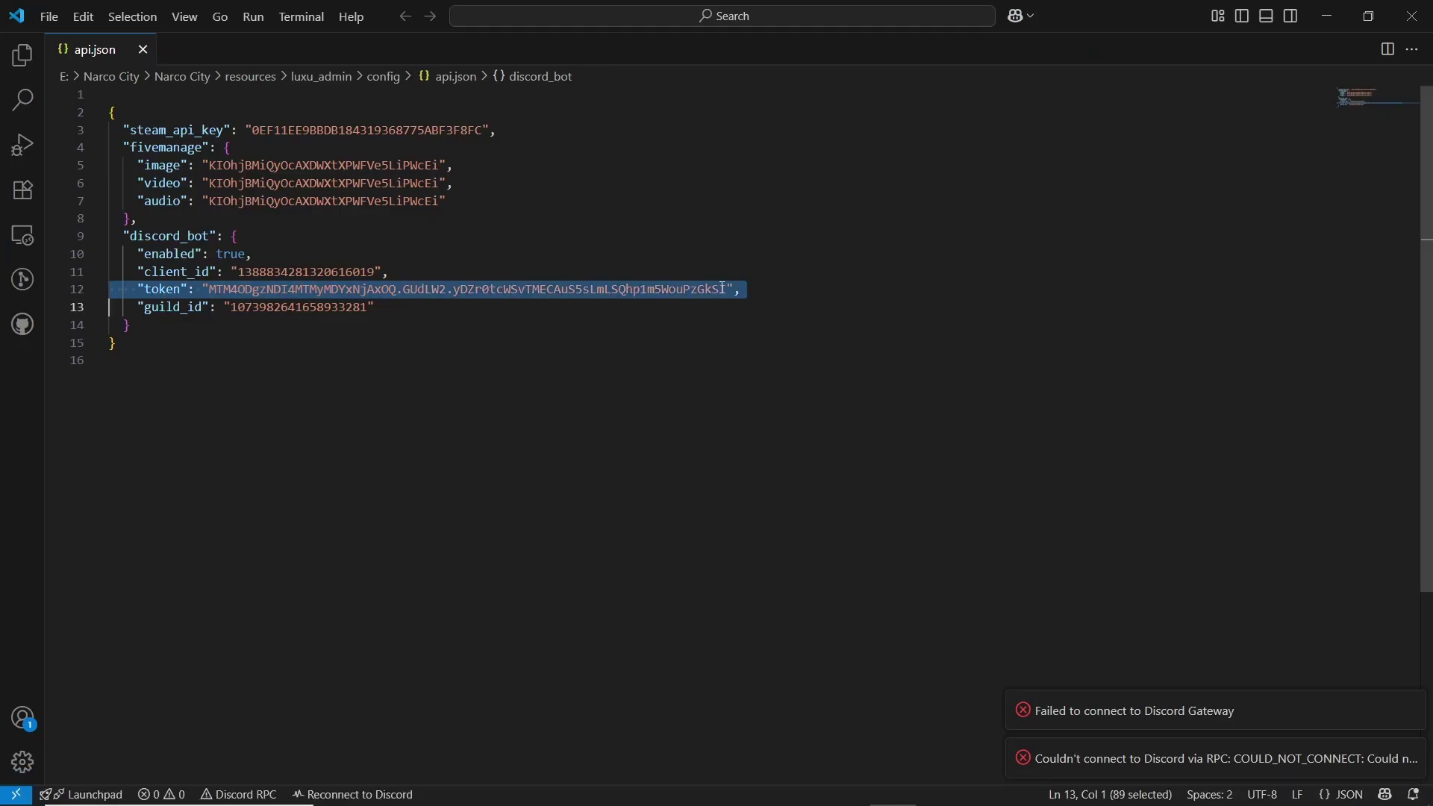
{"action": "left_click_drag", "start_coordinate": [726, 289], "coordinate": [198, 293]}
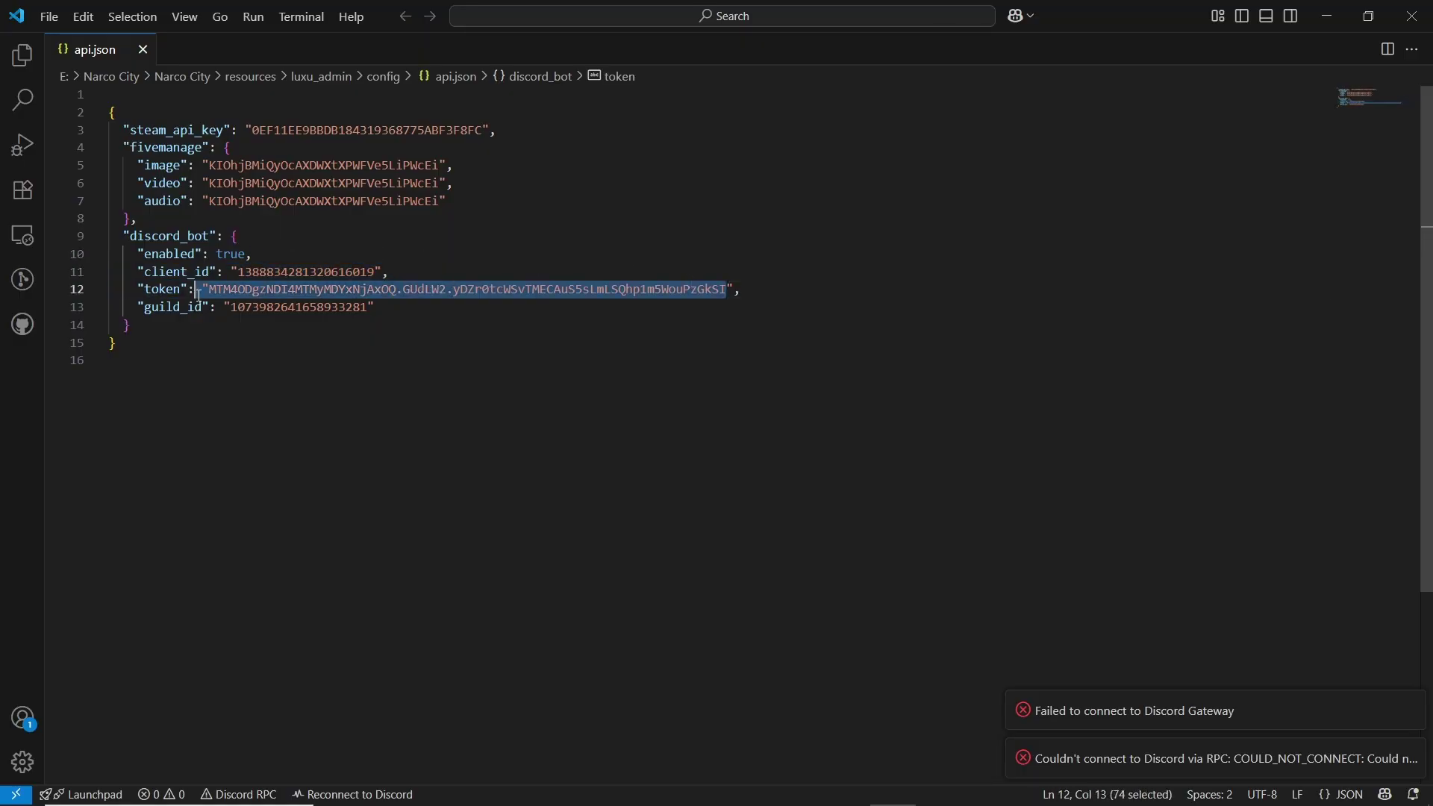
{"action": "double_click", "coordinate": [213, 296]}
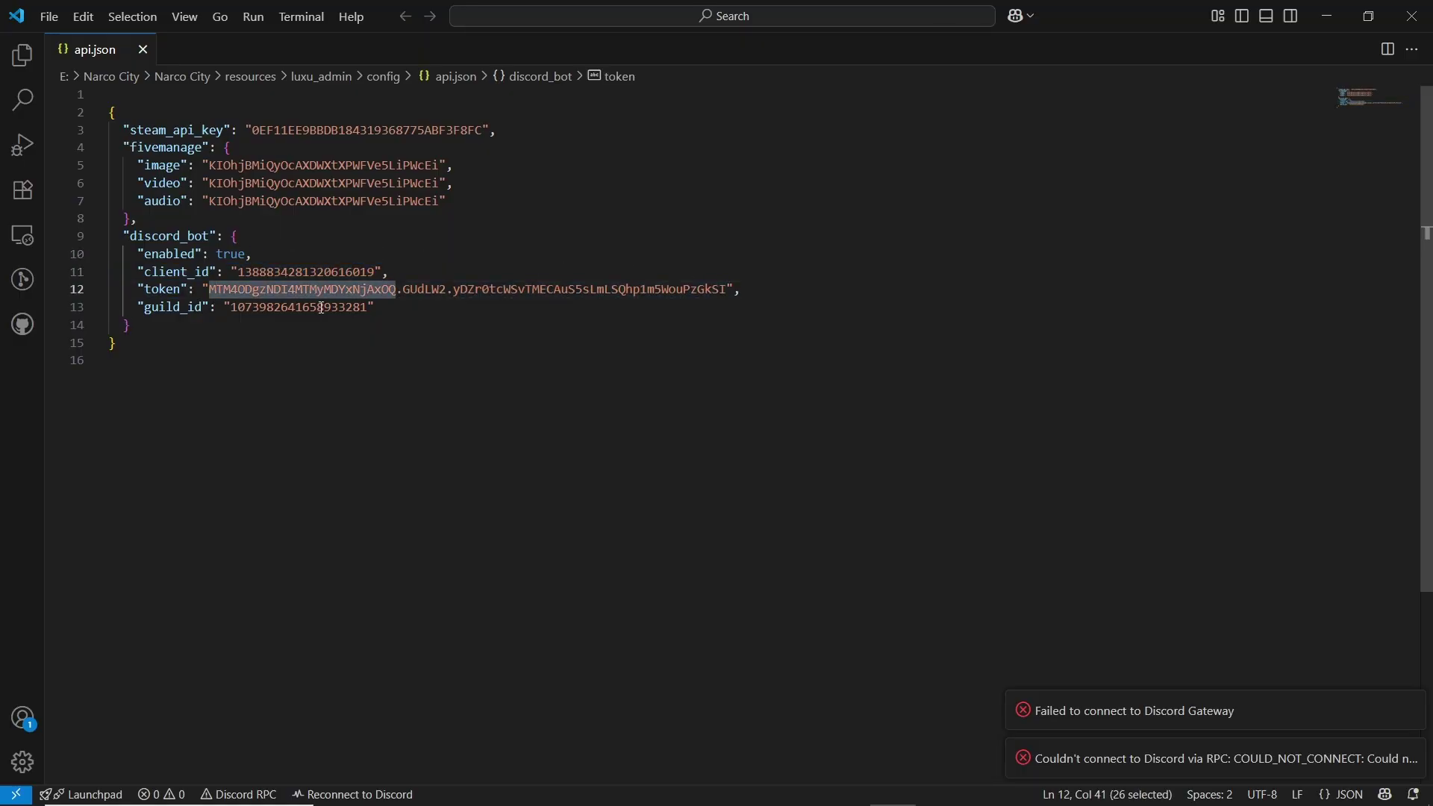
{"action": "double_click", "coordinate": [322, 309]}
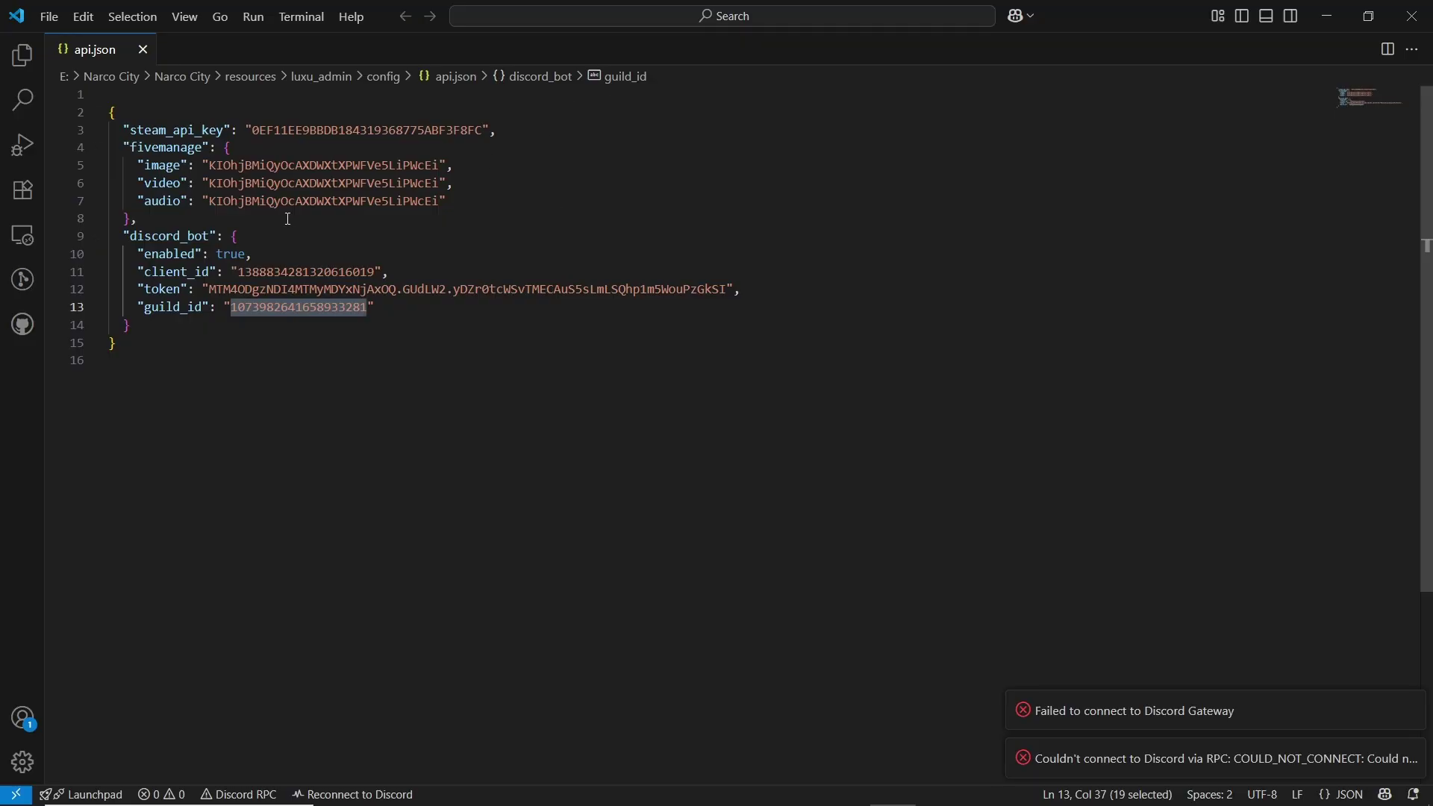
{"action": "double_click", "coordinate": [239, 256]}
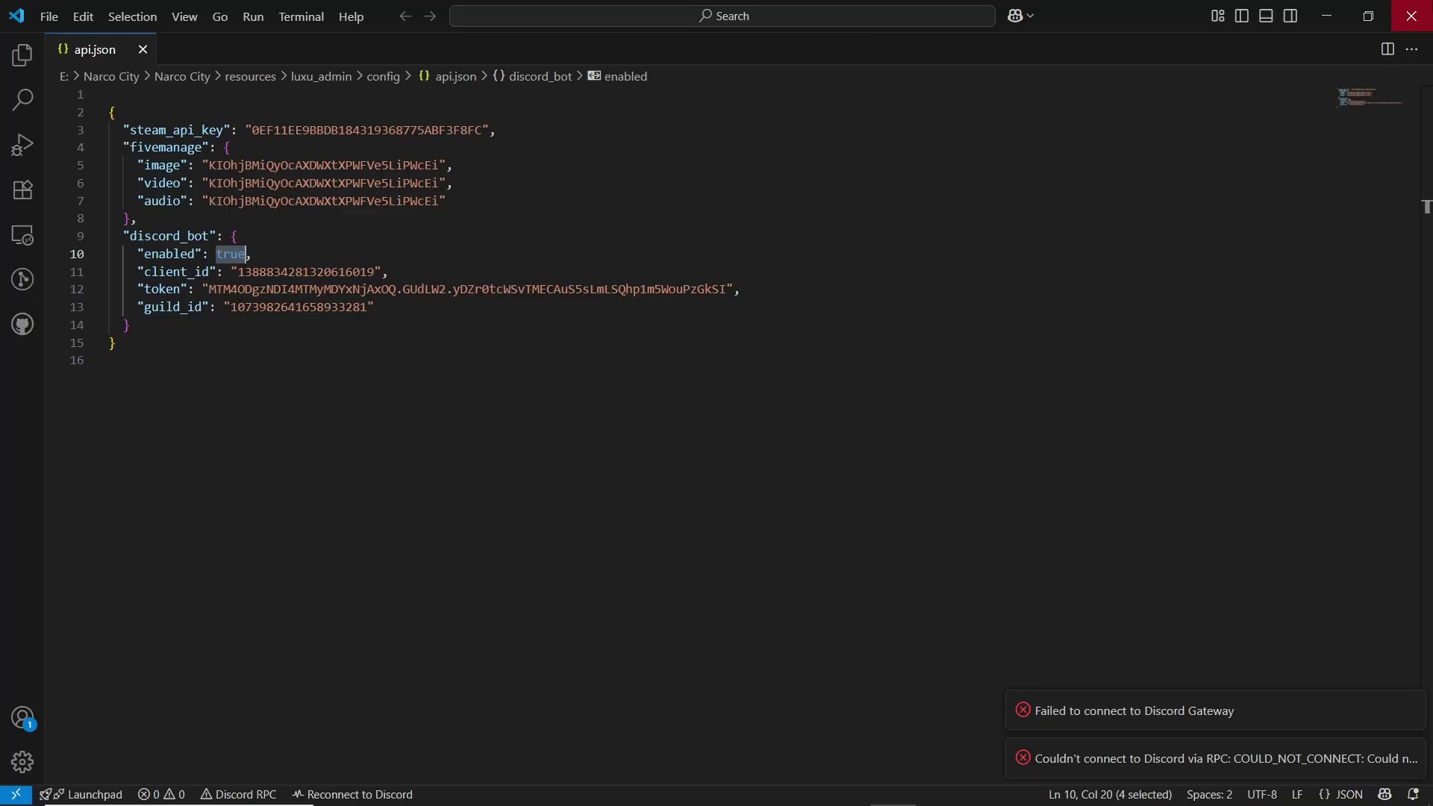
- Open luxu_admin's sql\install.sql in the code editor
{"action": "left_click", "coordinate": [1411, 16]}
{"action": "left_click", "coordinate": [569, 797]}
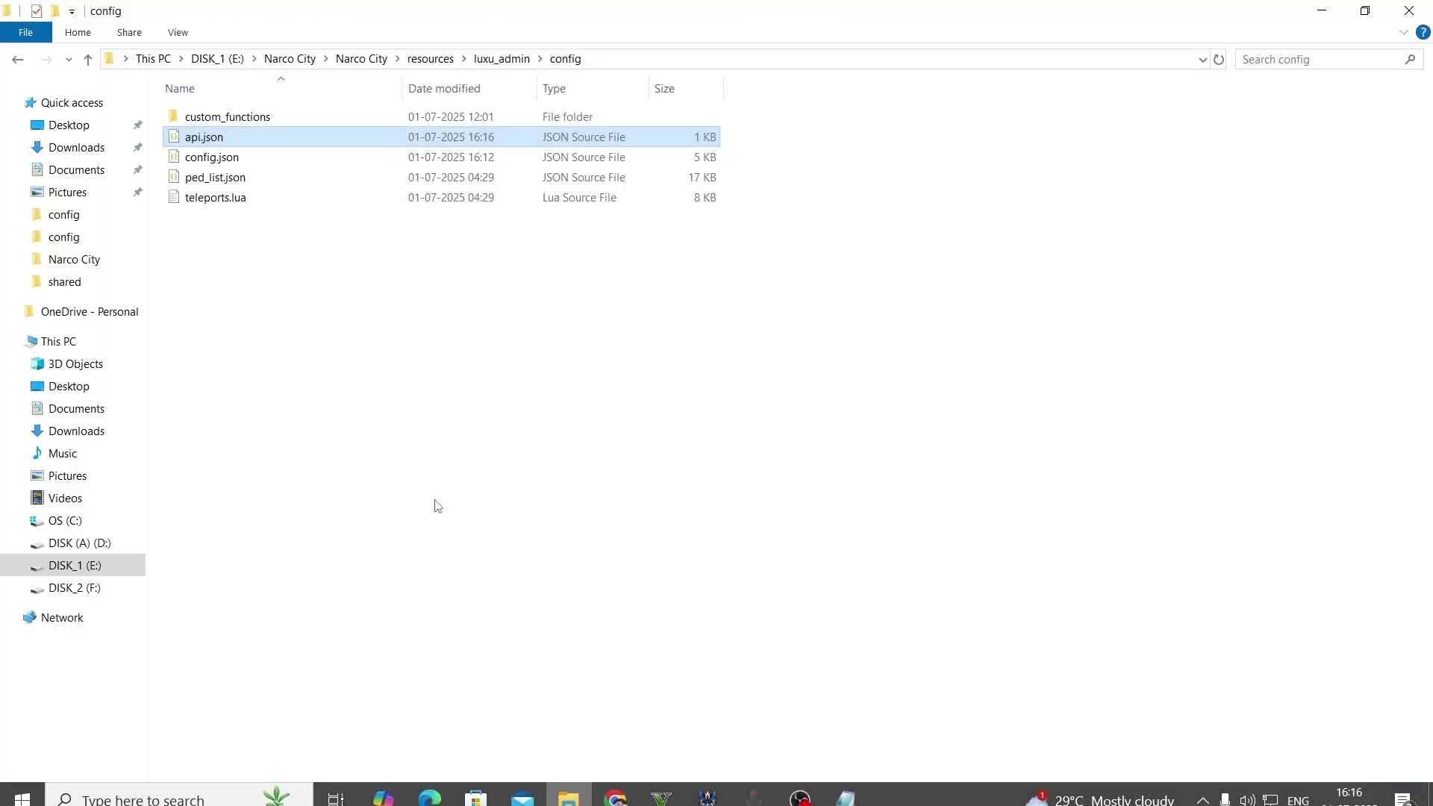
{"action": "key", "text": "BackSpace"}
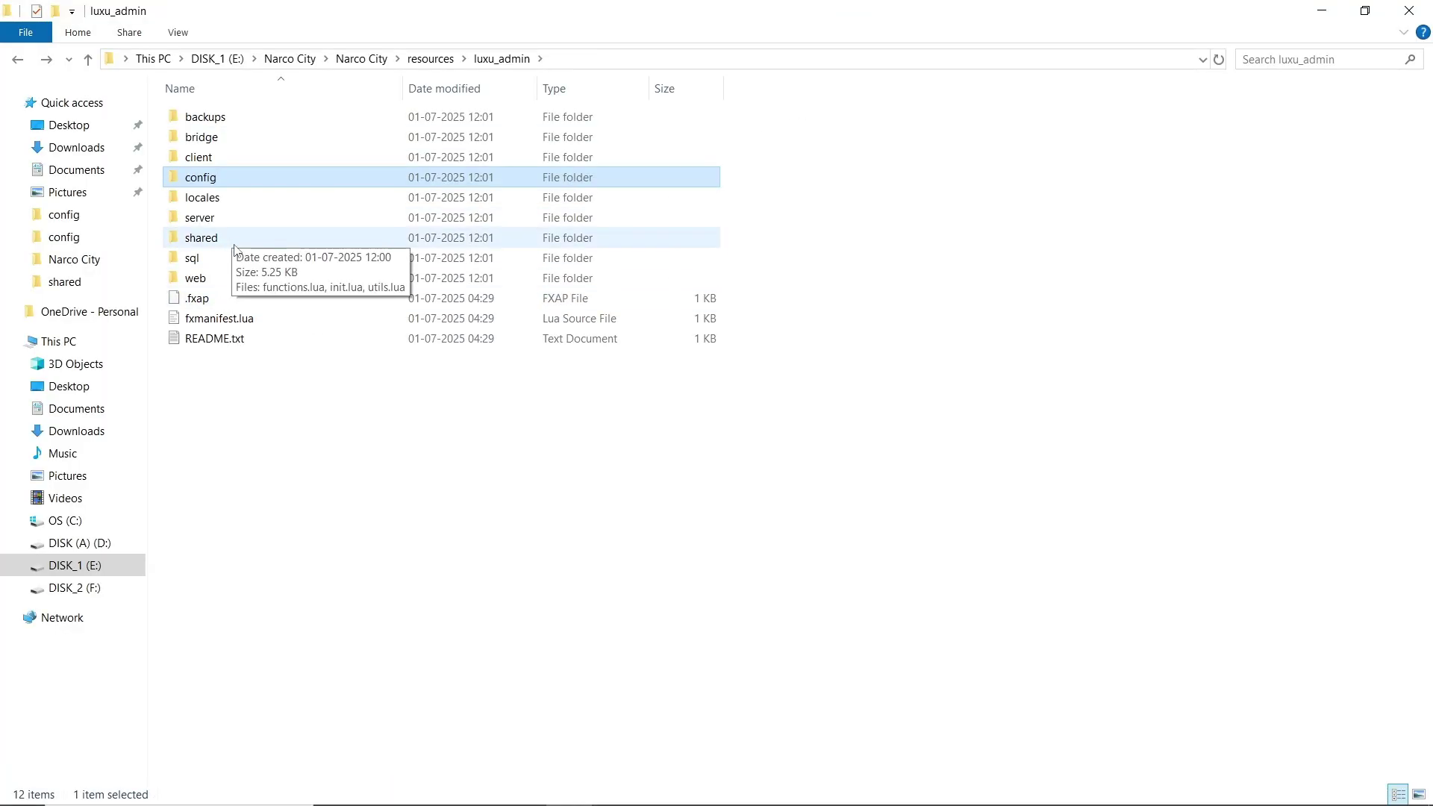
{"action": "double_click", "coordinate": [253, 259]}
{"action": "left_click", "coordinate": [248, 108]}
{"action": "right_click", "coordinate": [248, 108]}
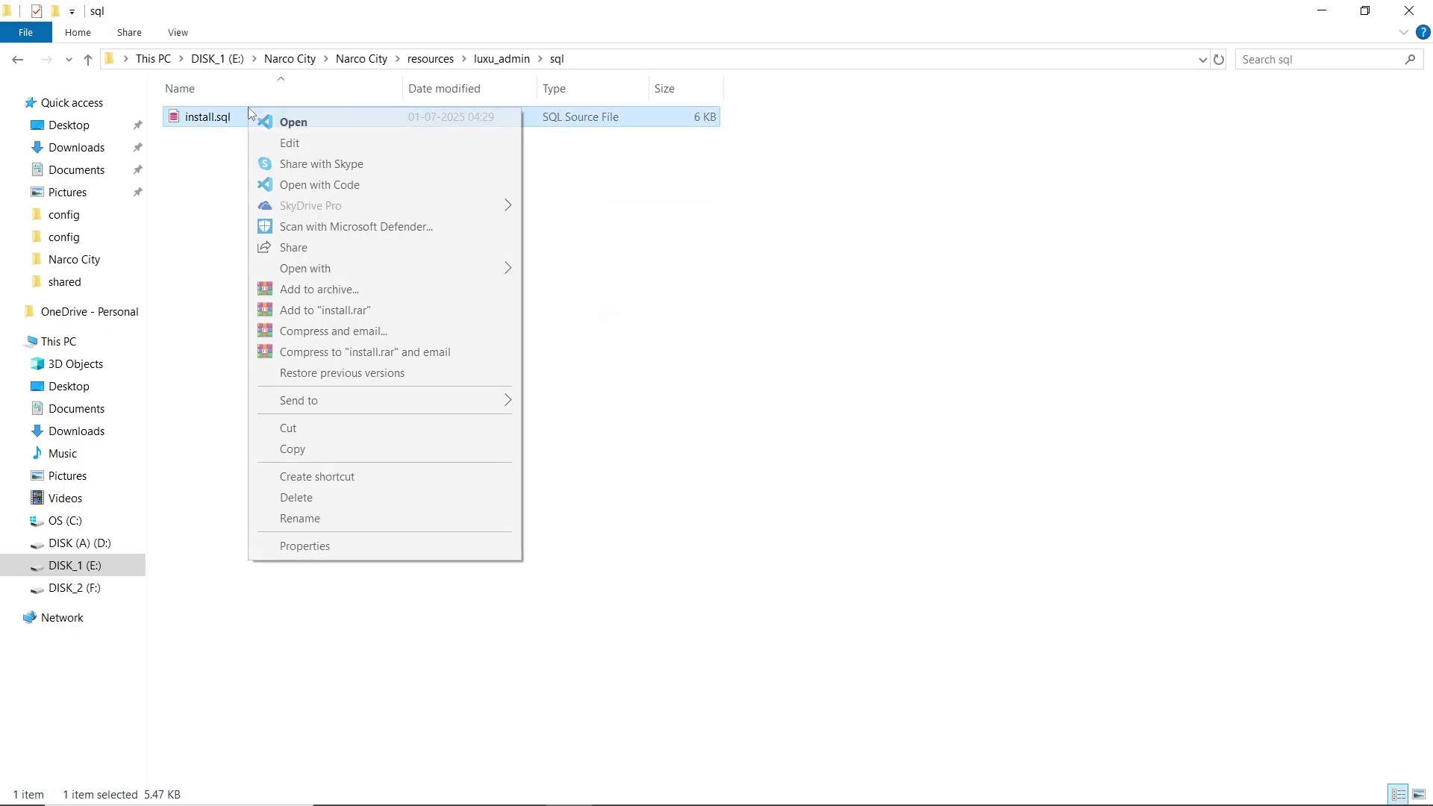
{"action": "left_click", "coordinate": [310, 123]}
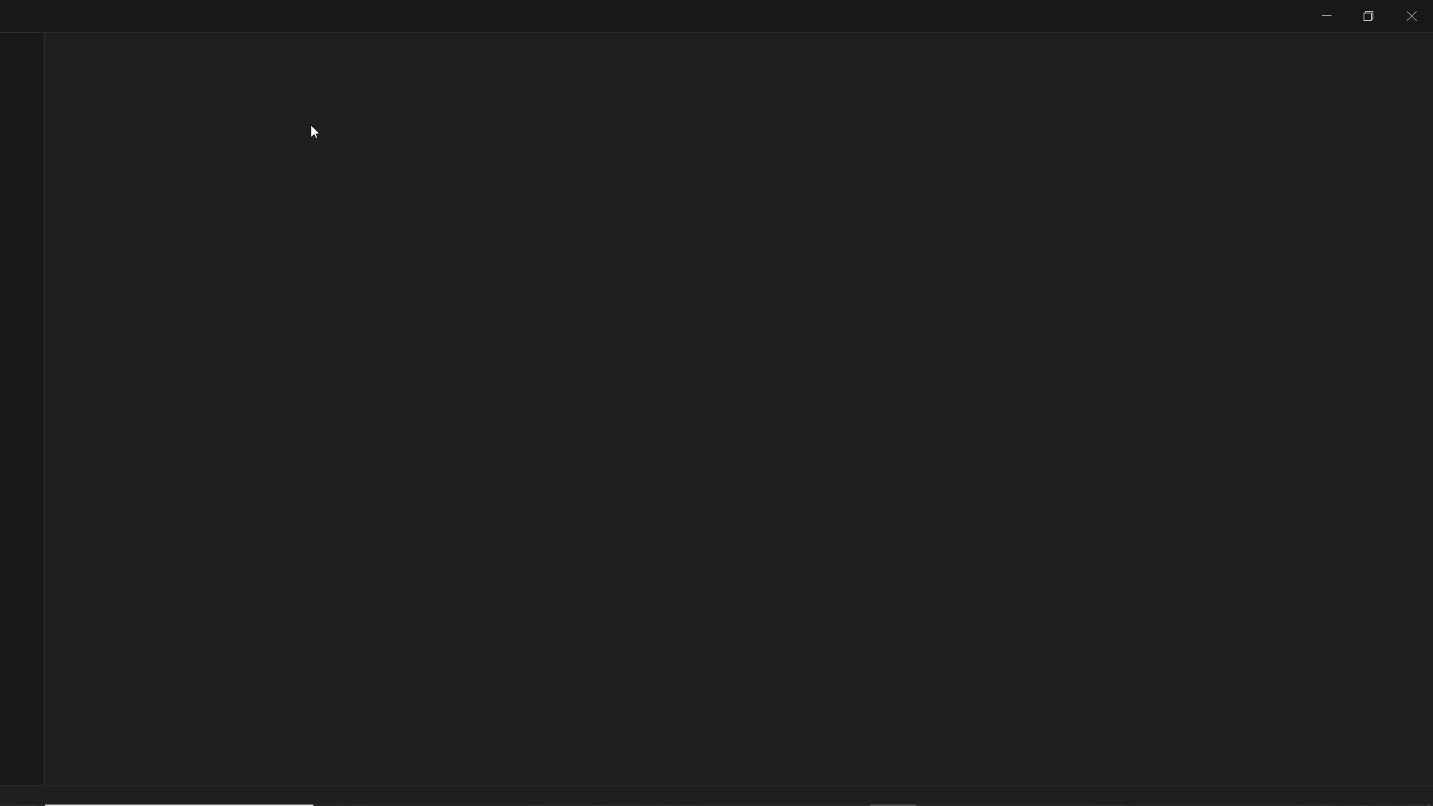
- Select the whole install script, launch HeidiSQL, and paste it into a query tab
{"action": "key", "text": "ctrl+a"}
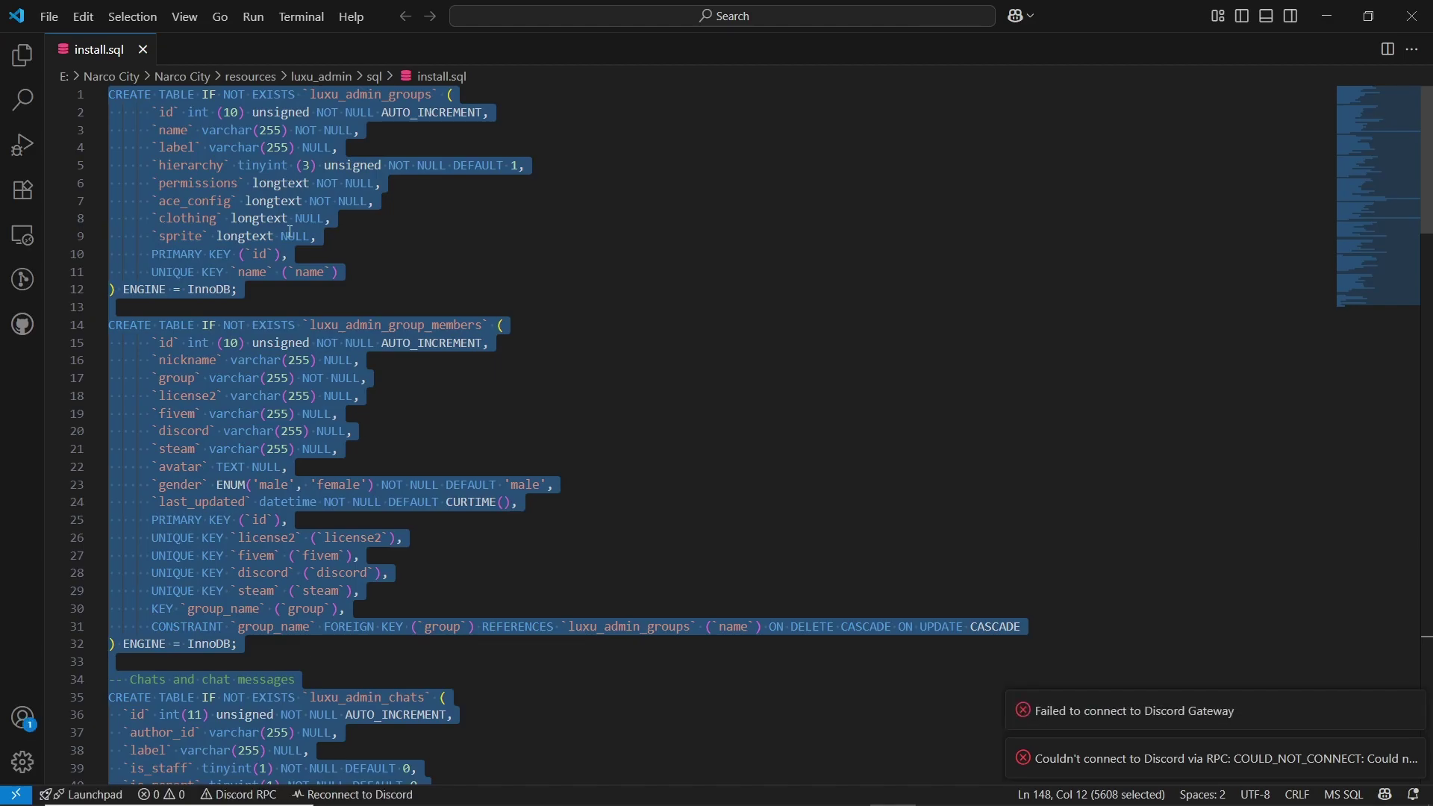
{"action": "key", "text": "super"}
{"action": "type", "text": "heidi"}
{"action": "left_click", "coordinate": [122, 306]}
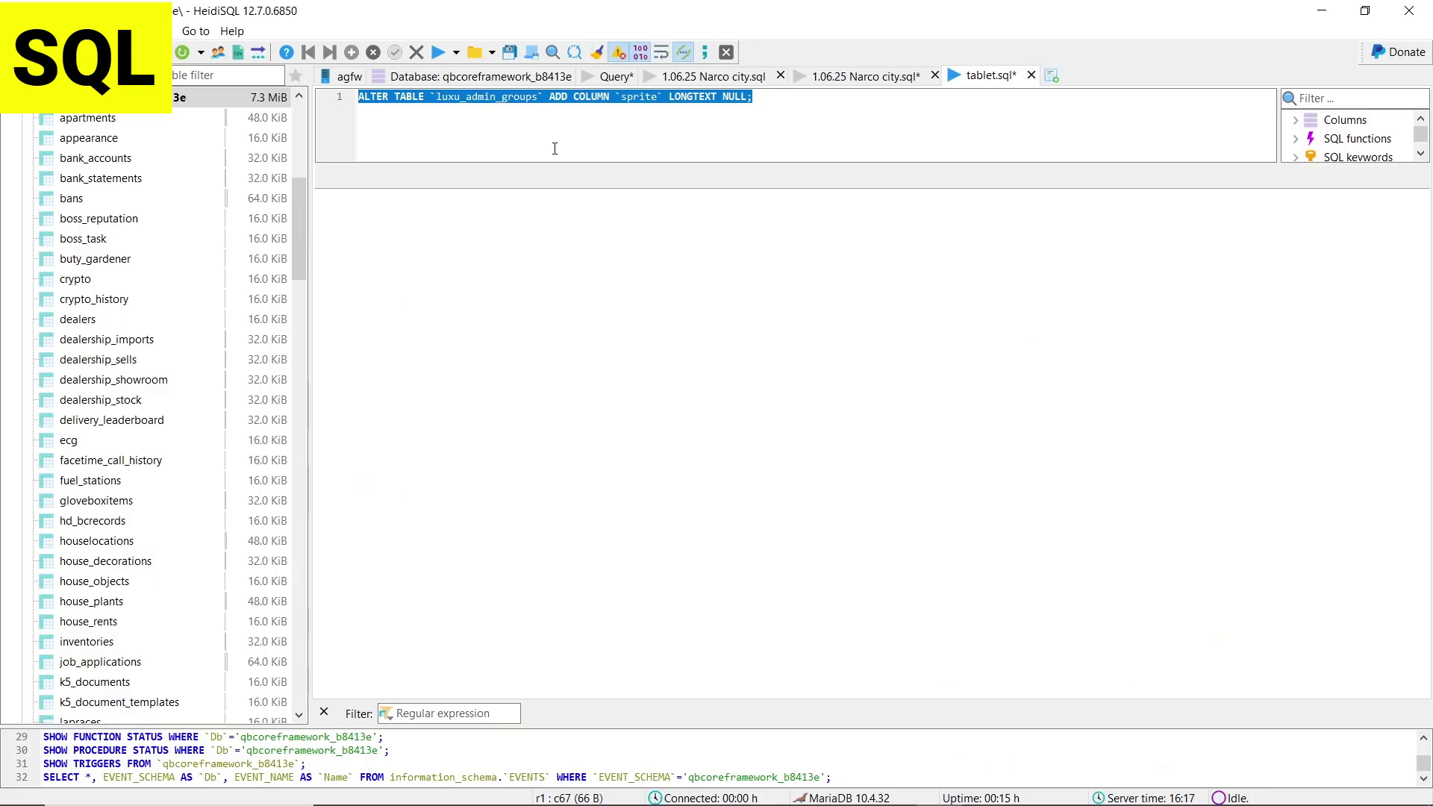
{"action": "key", "text": "ctrl+v"}
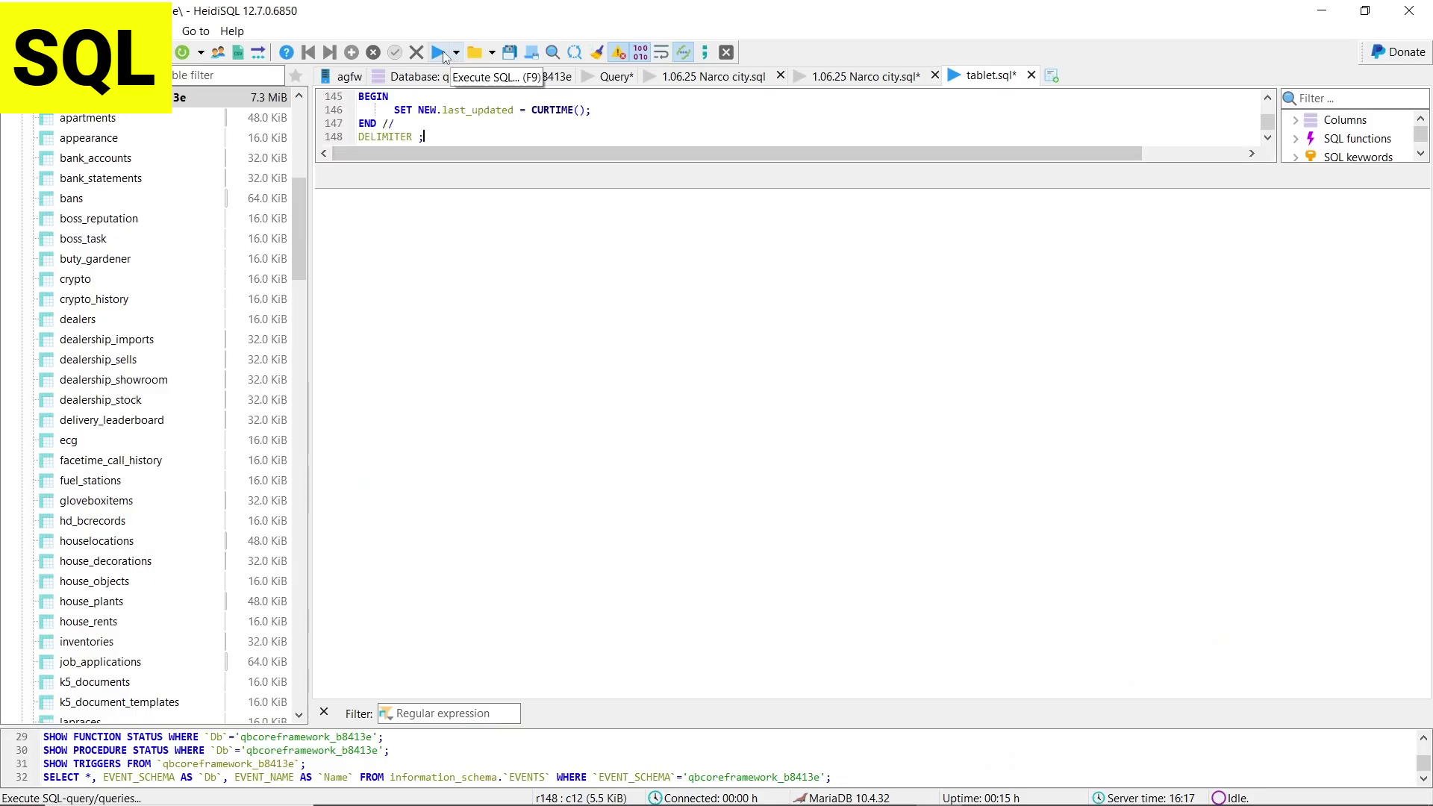
- Execute the install script, refresh the database tree, and close HeidiSQL without saving either tab
{"action": "left_click", "coordinate": [440, 52]}
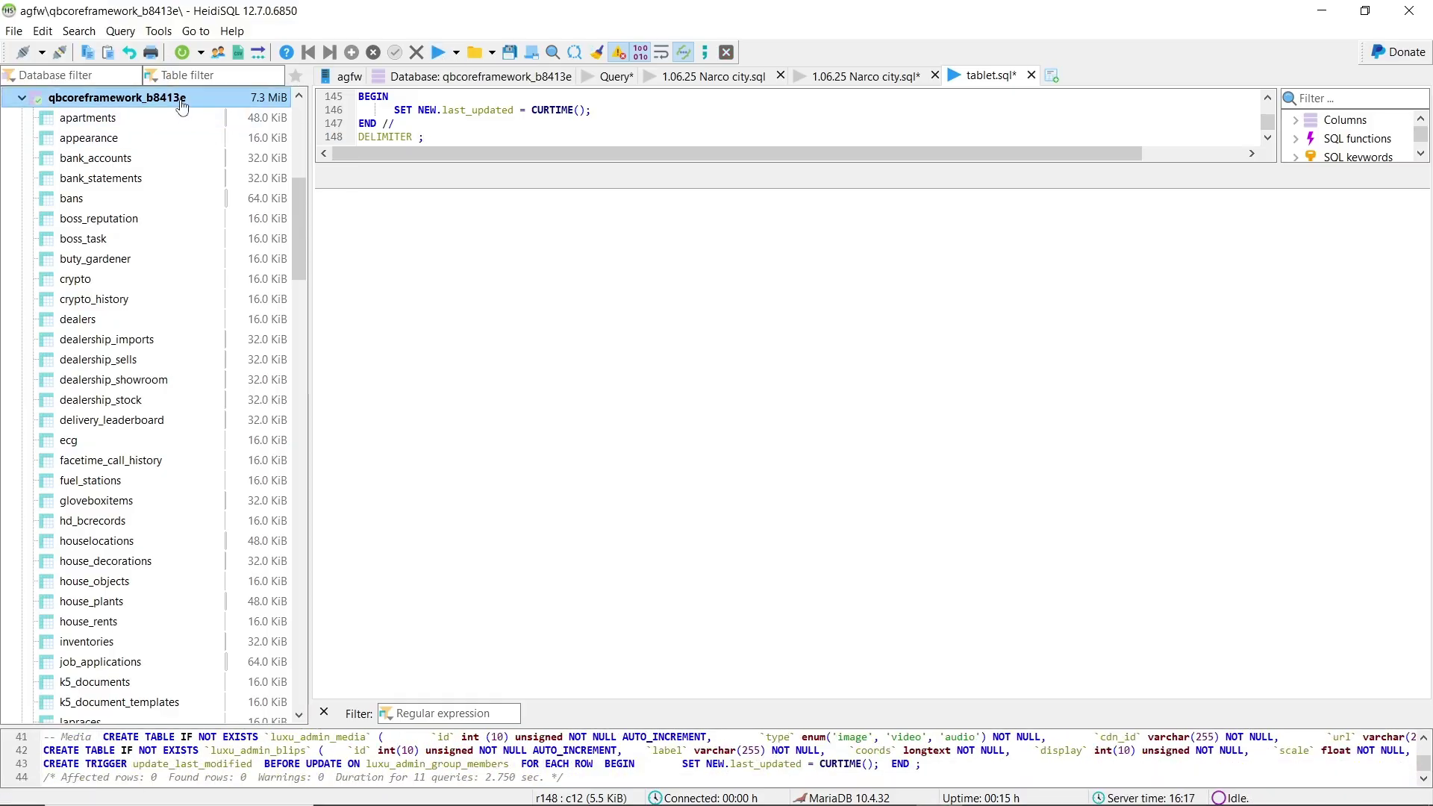
{"action": "left_click", "coordinate": [182, 52]}
{"action": "left_click", "coordinate": [1410, 11]}
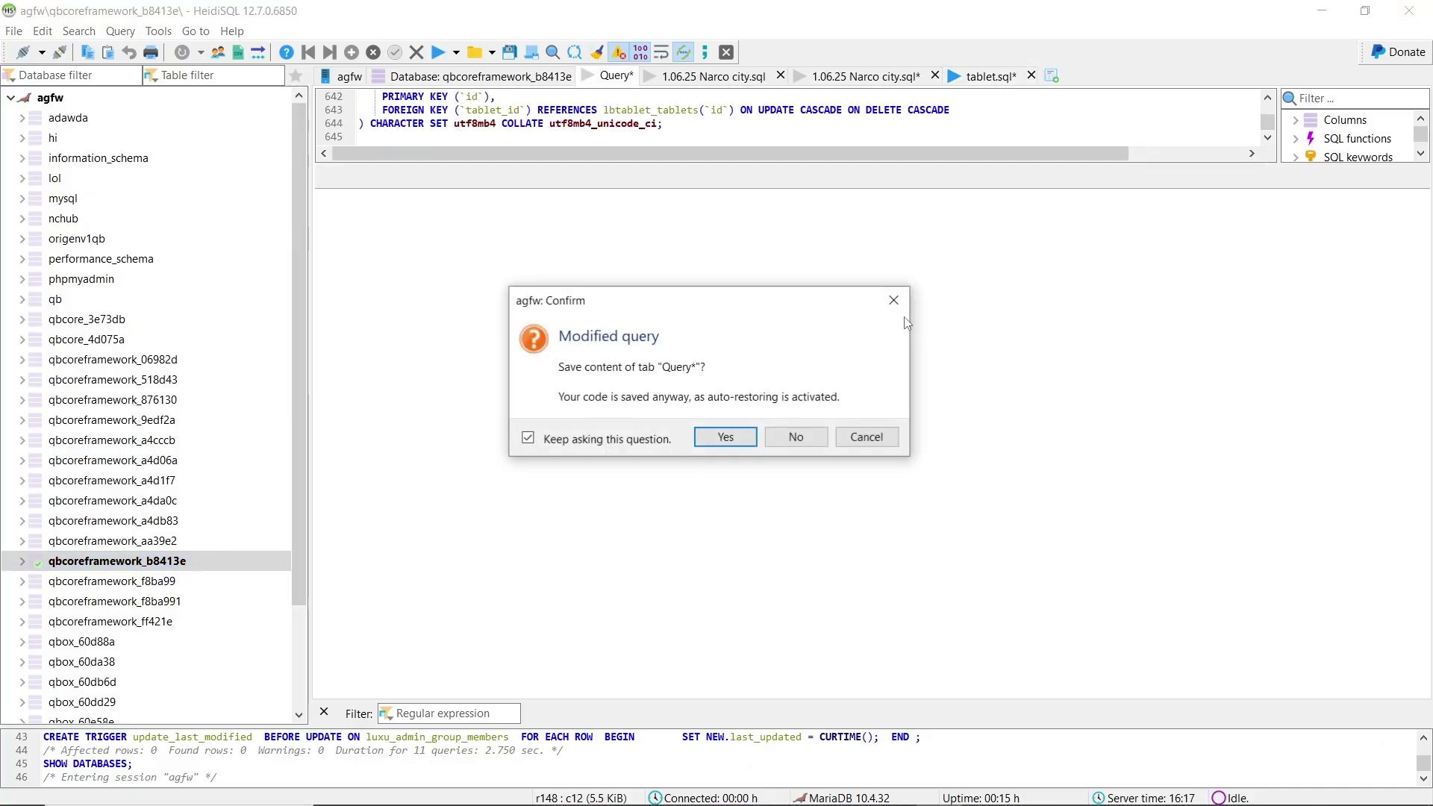
{"action": "left_click", "coordinate": [795, 437]}
{"action": "left_click", "coordinate": [796, 436]}
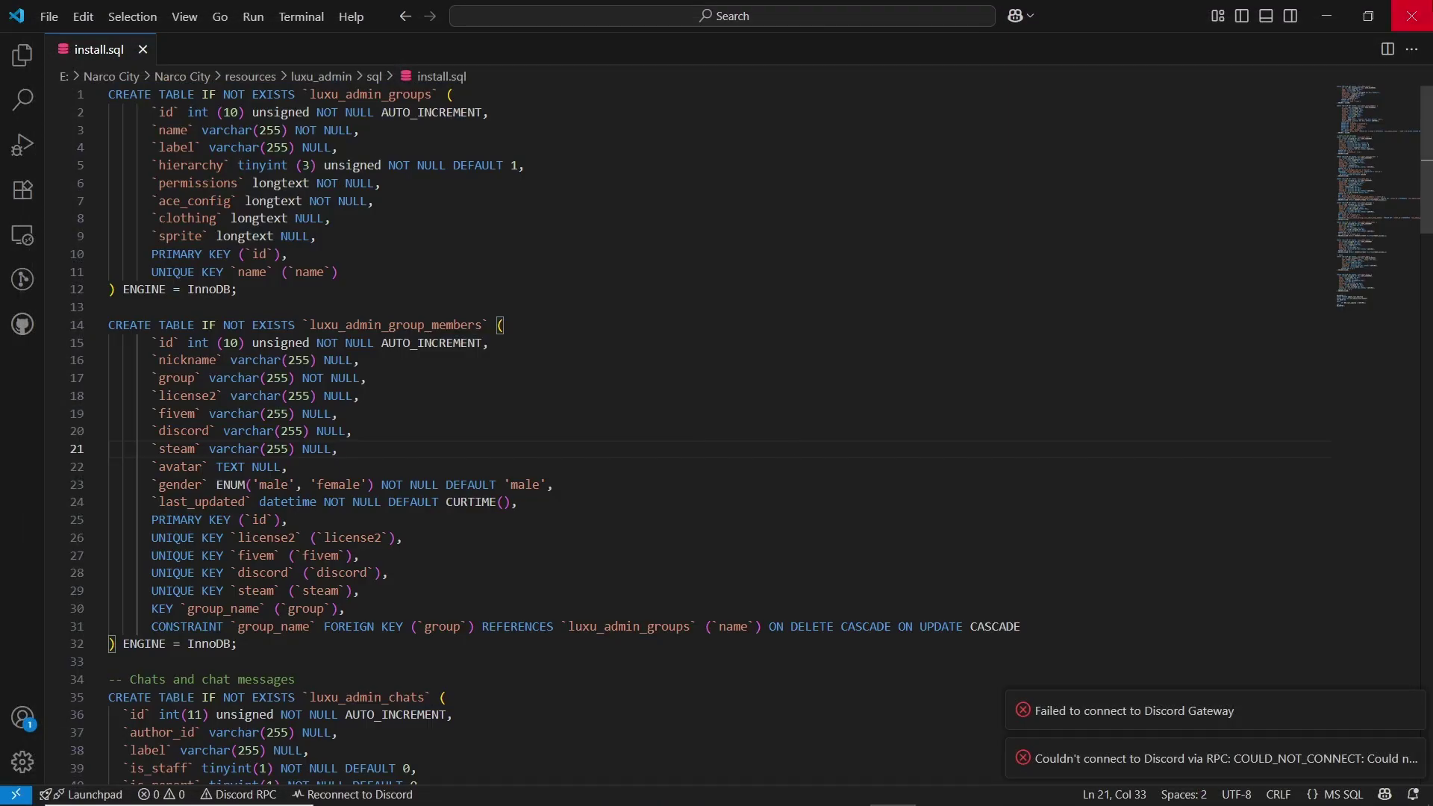
- Browse the luxu_admin server and modules folders in the file browser
{"action": "key", "text": "alt+Tab"}
{"action": "left_click", "coordinate": [413, 343]}
{"action": "key", "text": "alt+Up"}
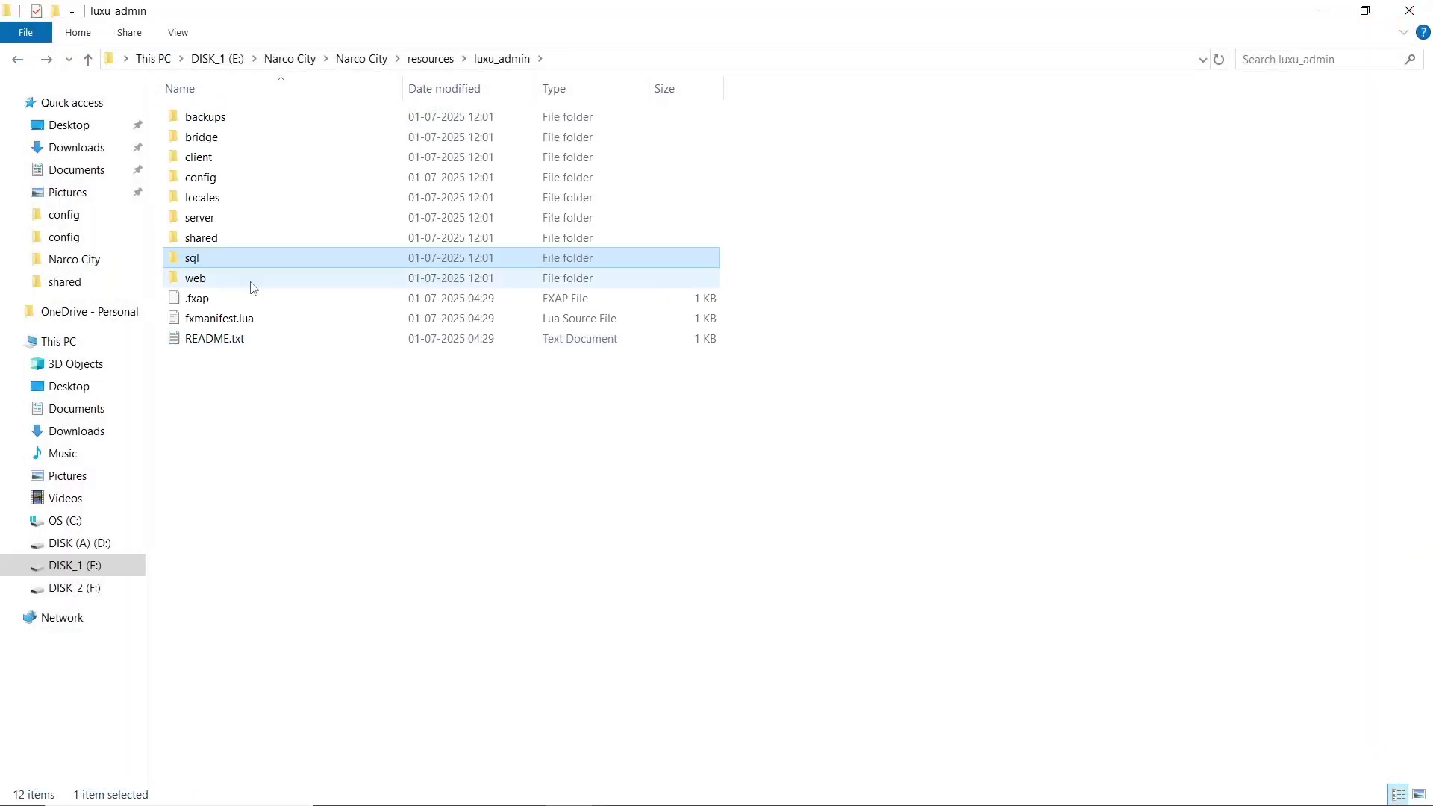
{"action": "double_click", "coordinate": [285, 221]}
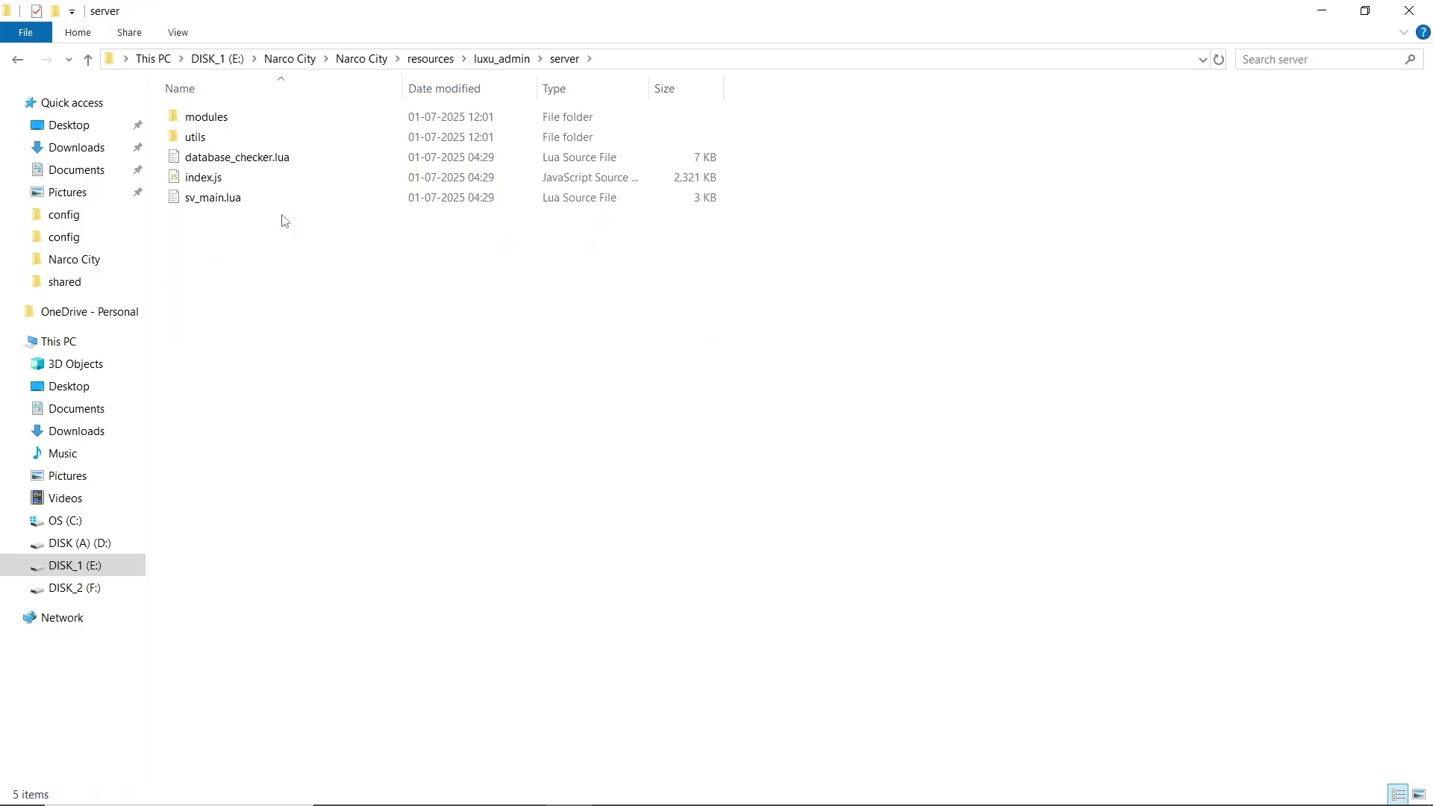
{"action": "double_click", "coordinate": [245, 118]}
{"action": "key", "text": "alt+Up"}
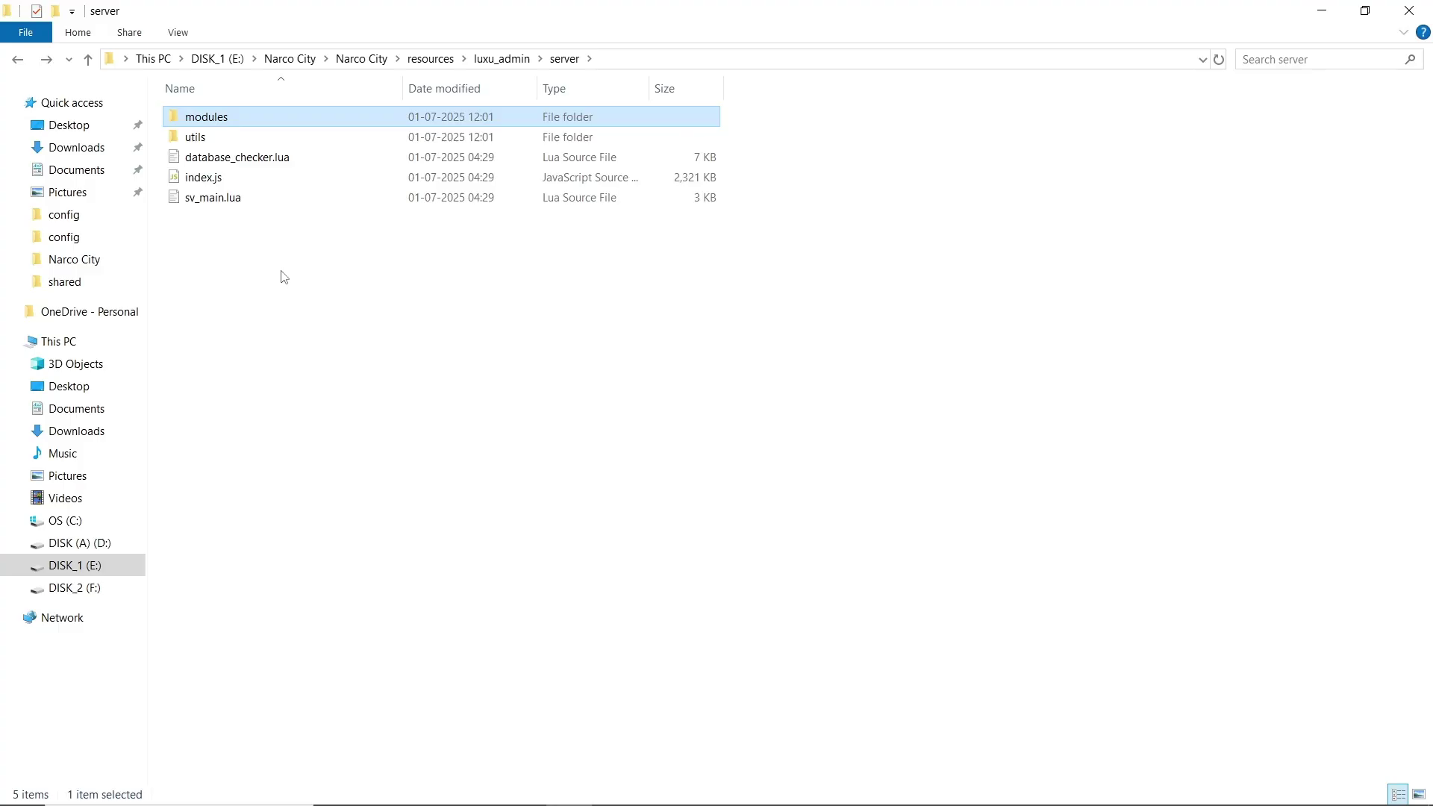
- Check the luxu_admin folder inside resources\[qb]
{"action": "key", "text": "alt+Up"}
{"action": "key", "text": "alt+Up"}
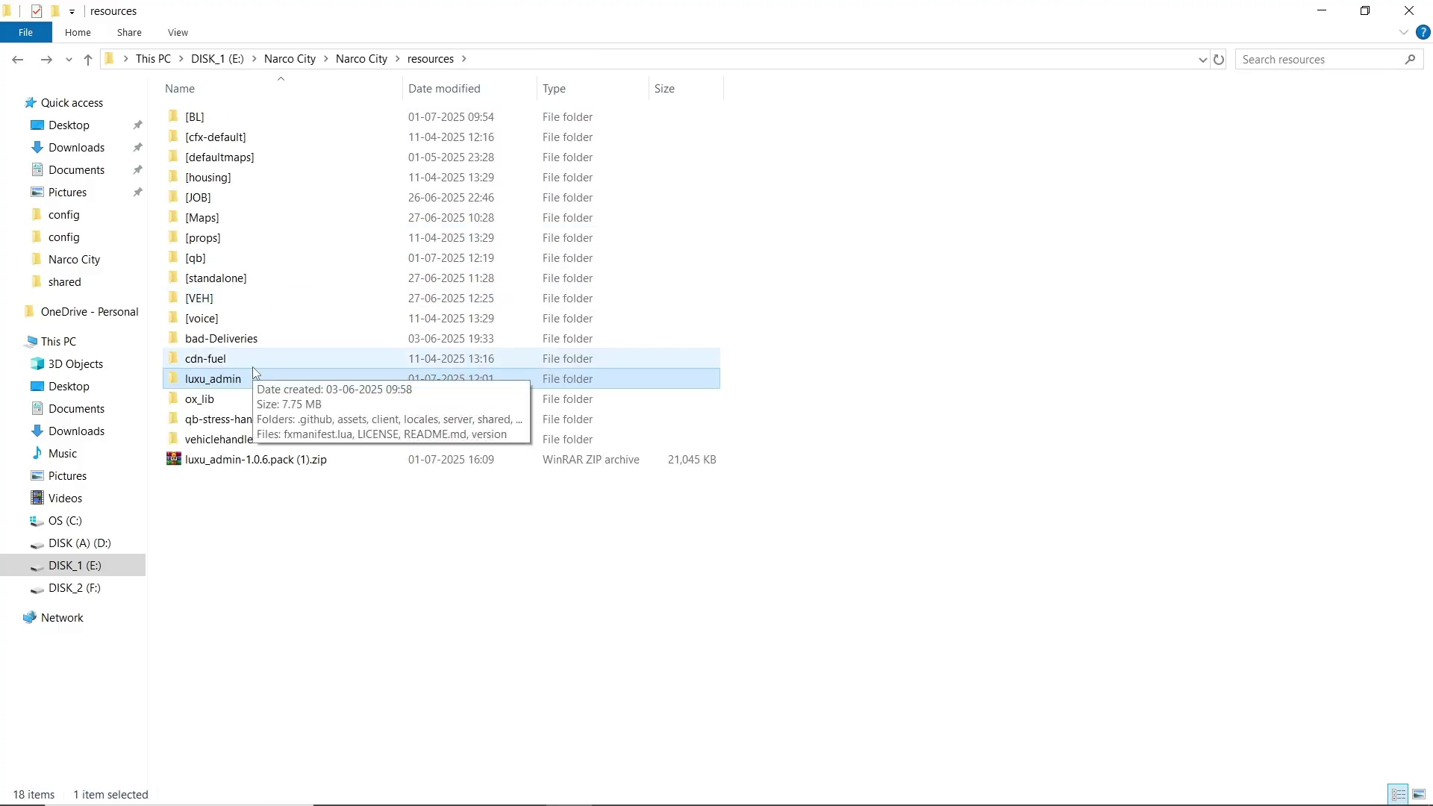
{"action": "double_click", "coordinate": [231, 258]}
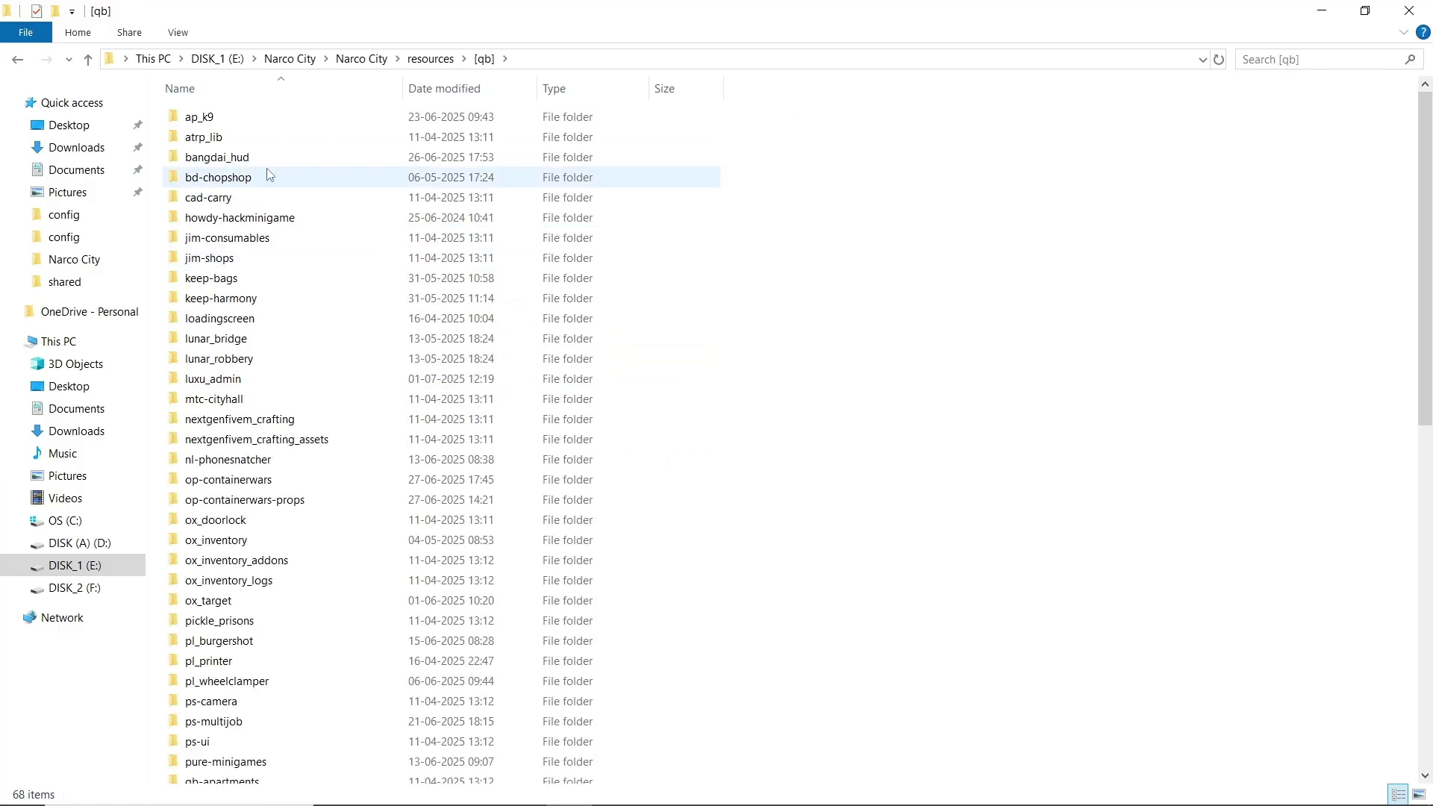
{"action": "scroll", "coordinate": [280, 270], "scroll_direction": "down", "scroll_amount": 3}
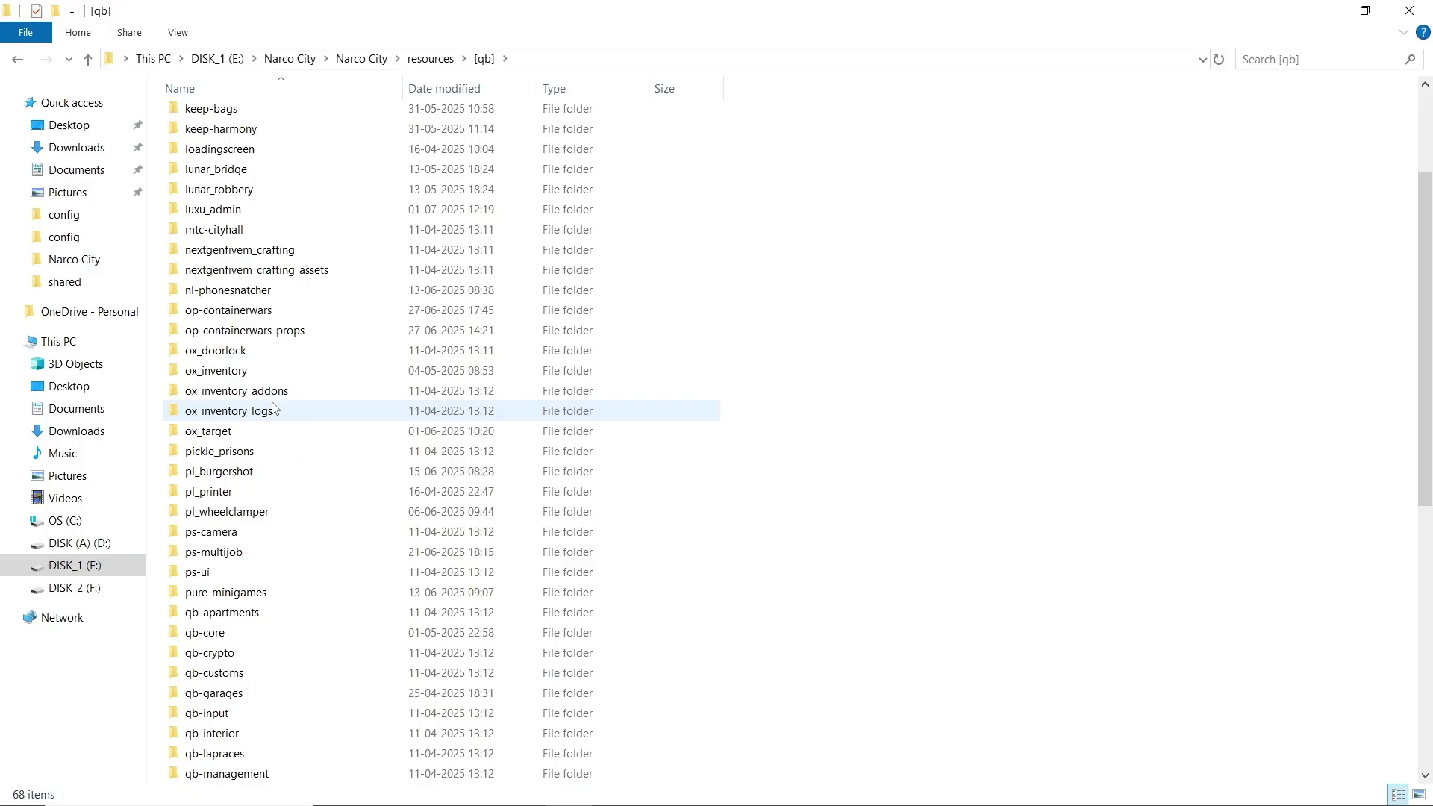
{"action": "double_click", "coordinate": [224, 209]}
{"action": "key", "text": "alt+Up"}
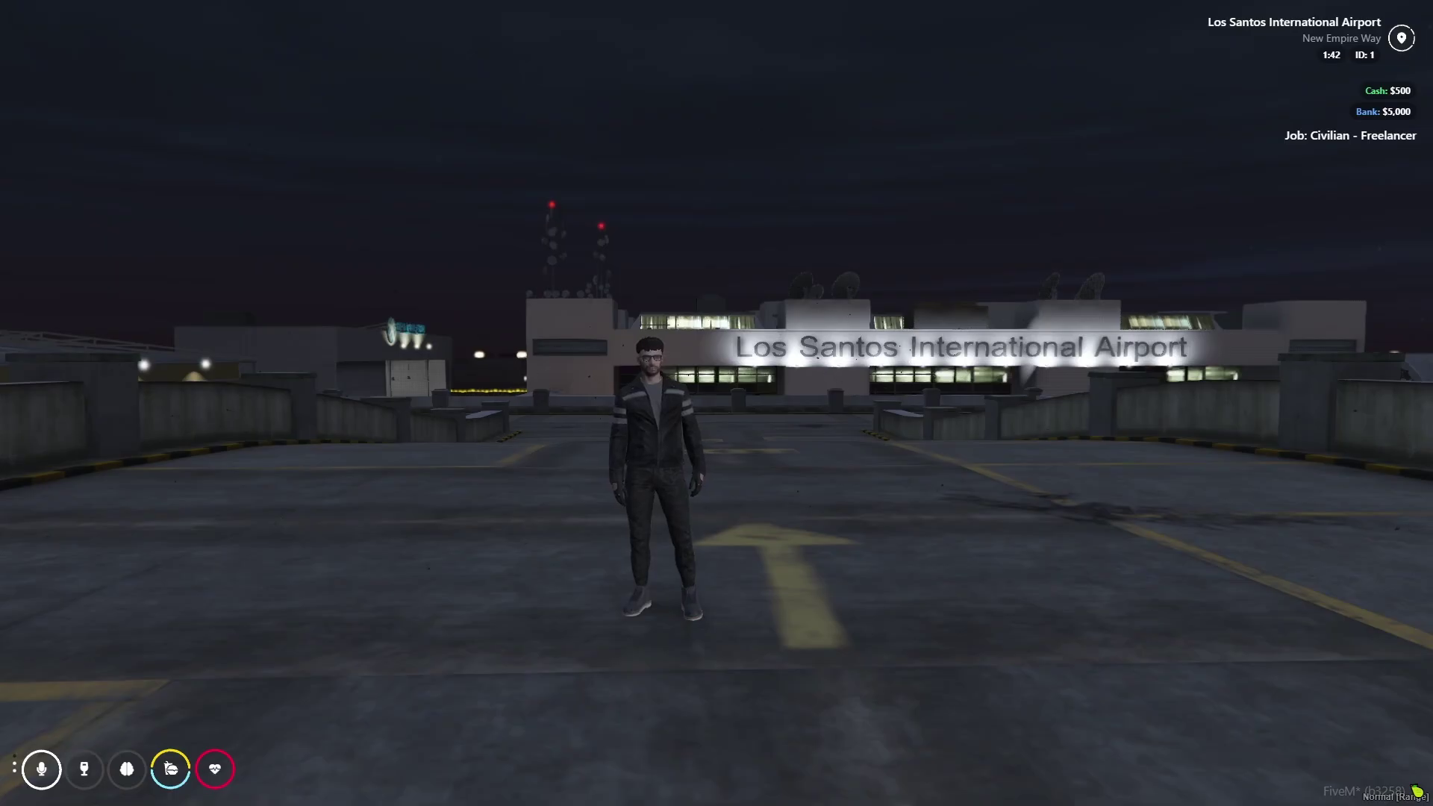
- Open the Luxu Admin panel with /admin and check the Players 1/4 count and 29m uptime
{"action": "type", "text": "t/admin"}
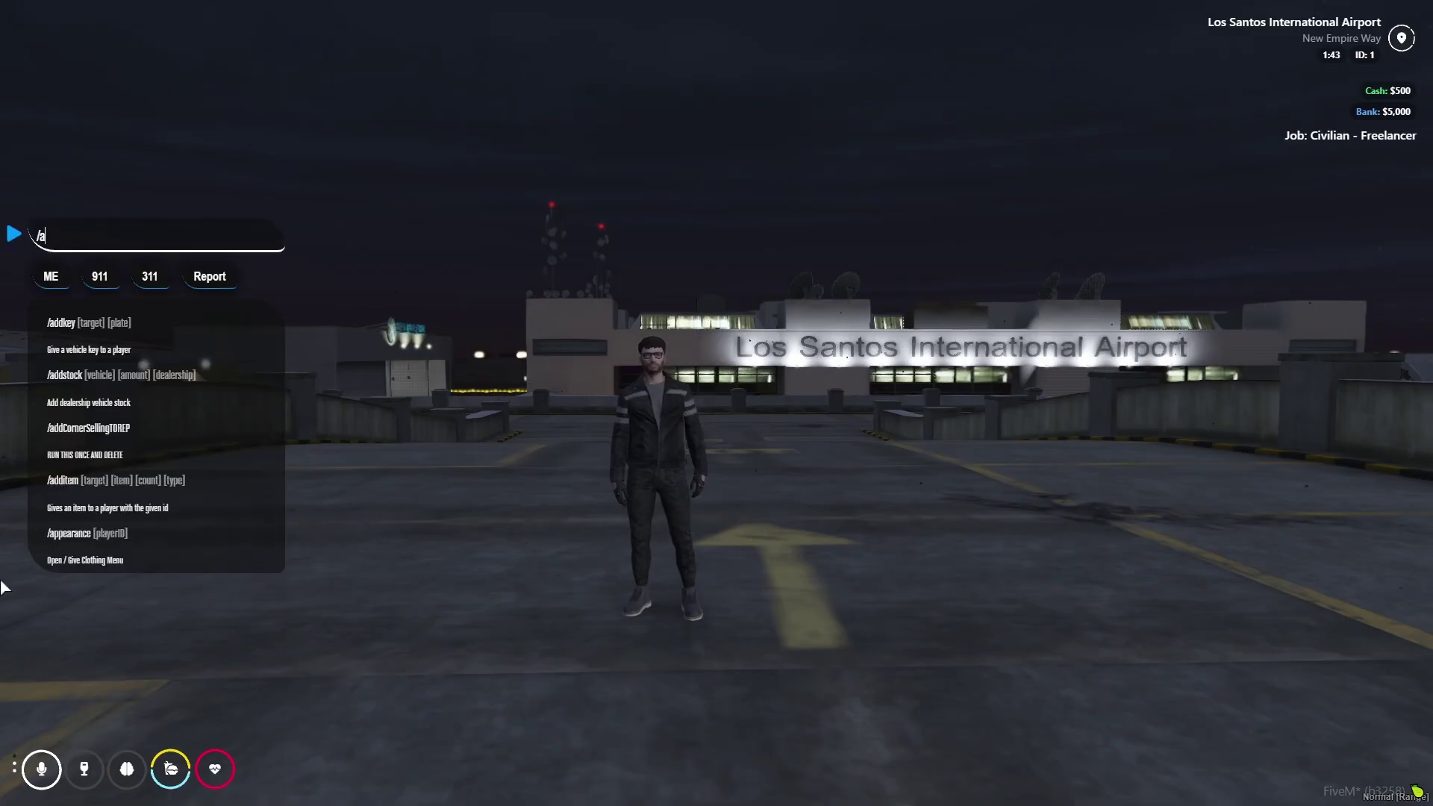
{"action": "key", "text": "Return"}
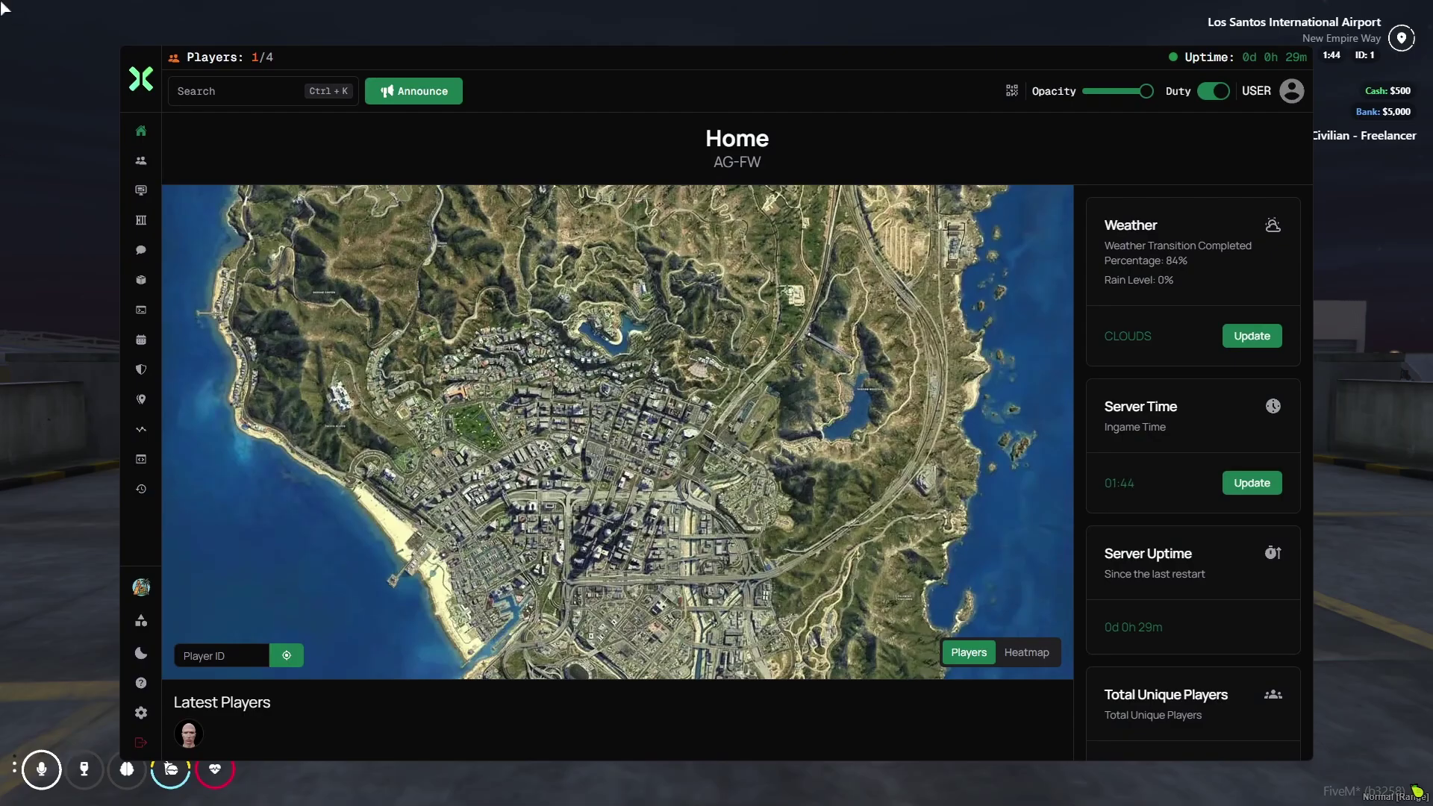
{"action": "triple_click", "coordinate": [198, 56]}
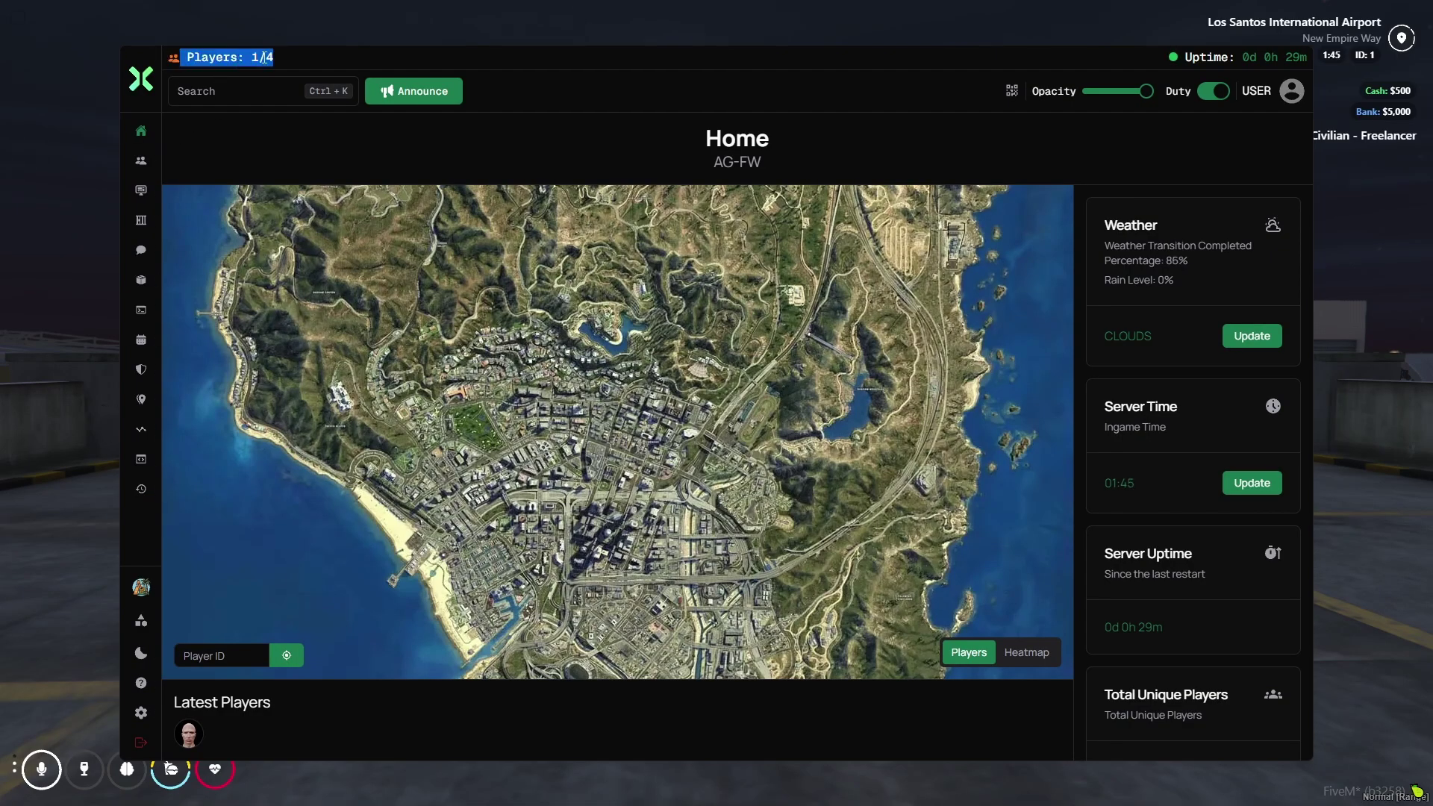
{"action": "left_click", "coordinate": [276, 59]}
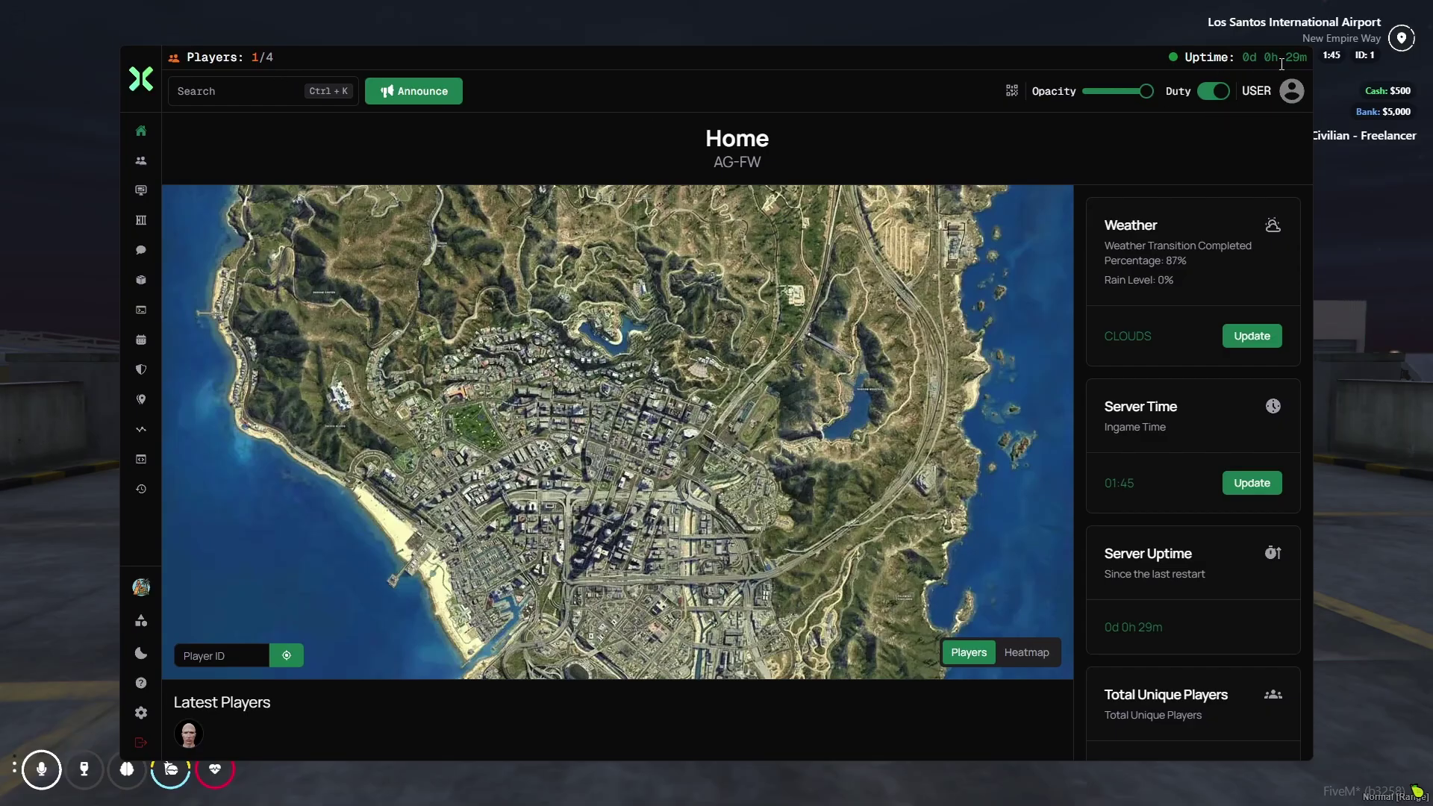
{"action": "triple_click", "coordinate": [1308, 61]}
{"action": "left_click", "coordinate": [1300, 64]}
{"action": "double_click", "coordinate": [1296, 57]}
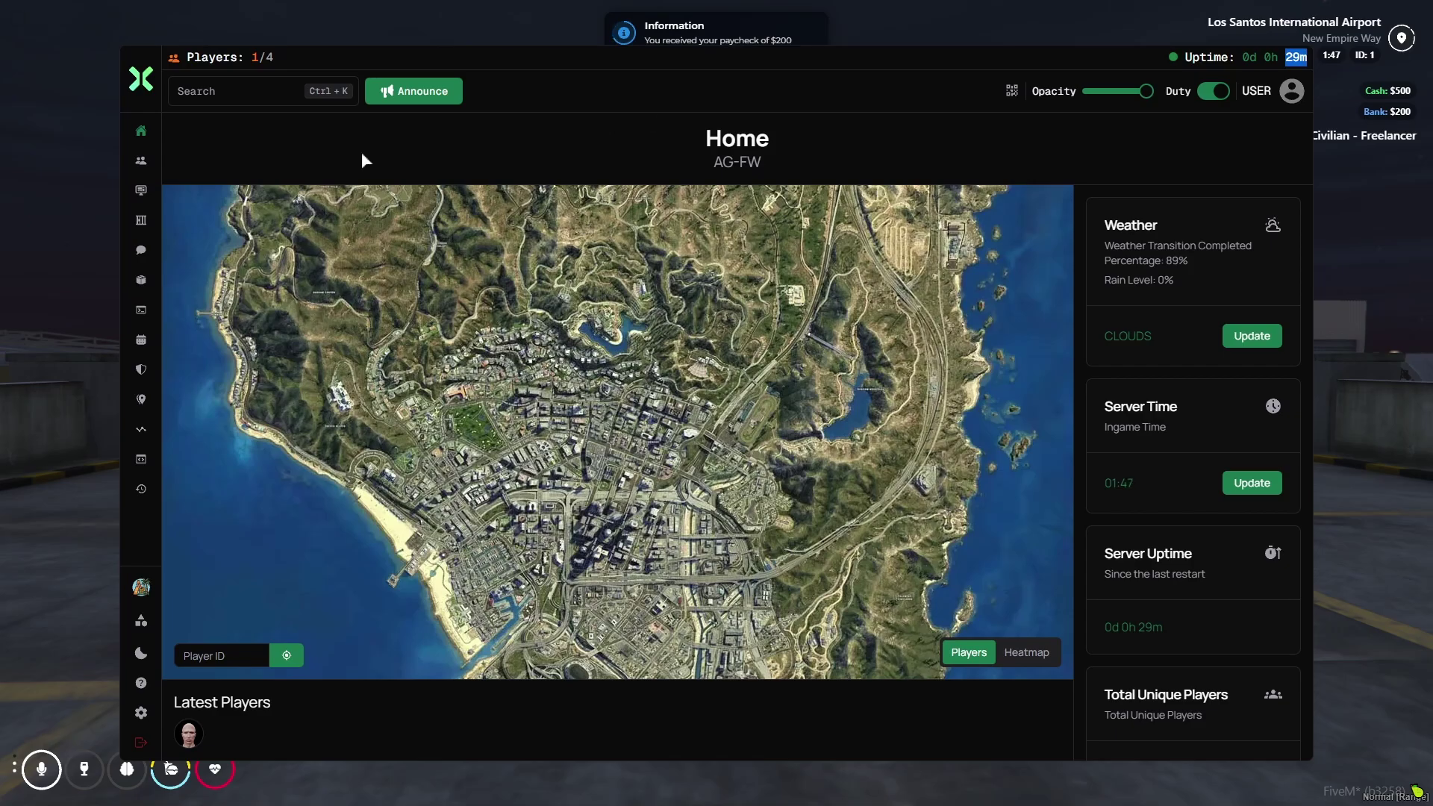
{"action": "mouse_move", "coordinate": [192, 95]}
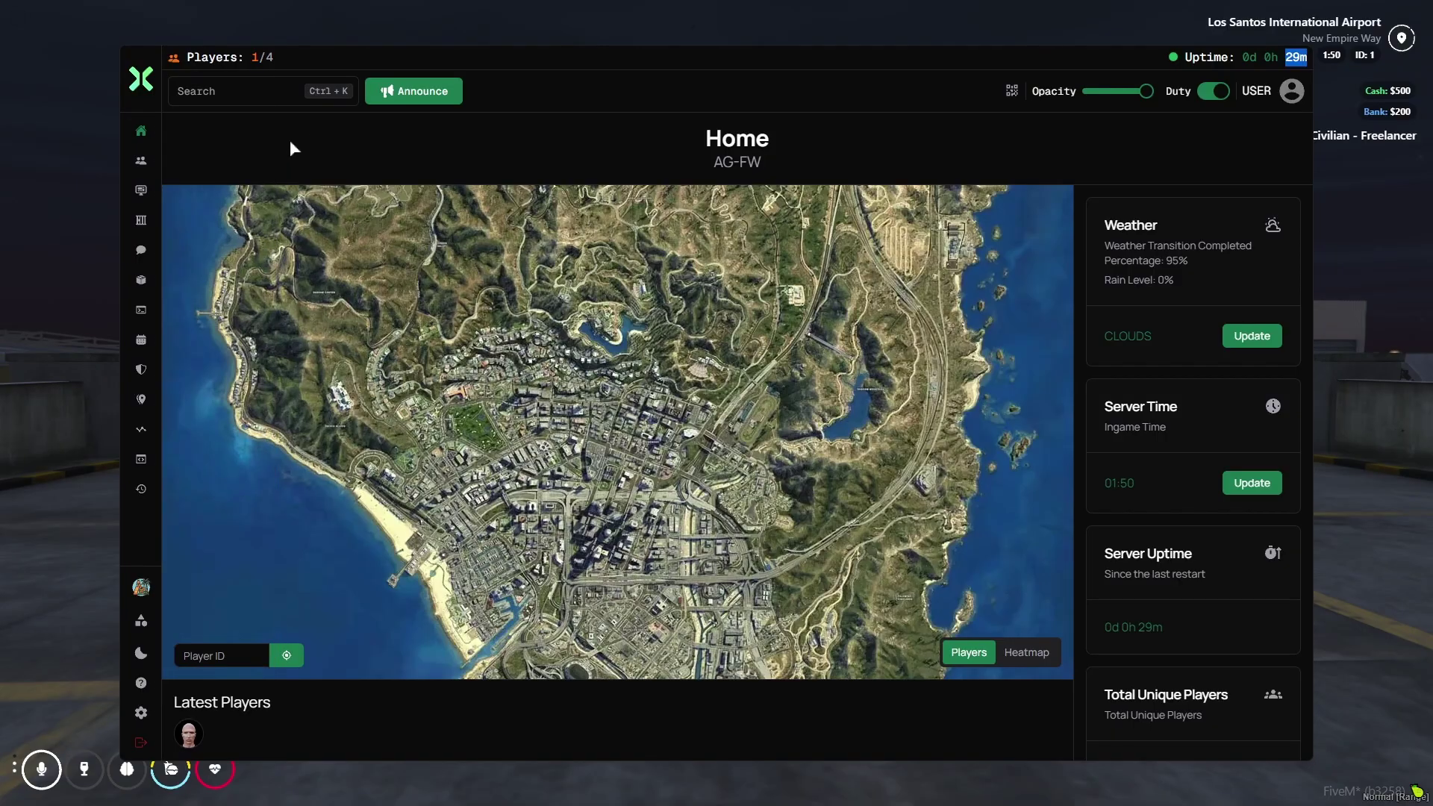
- Send and confirm a 'hi' announcement to all players from the Announcement Creator
{"action": "left_click", "coordinate": [257, 87]}
{"action": "left_click", "coordinate": [423, 93]}
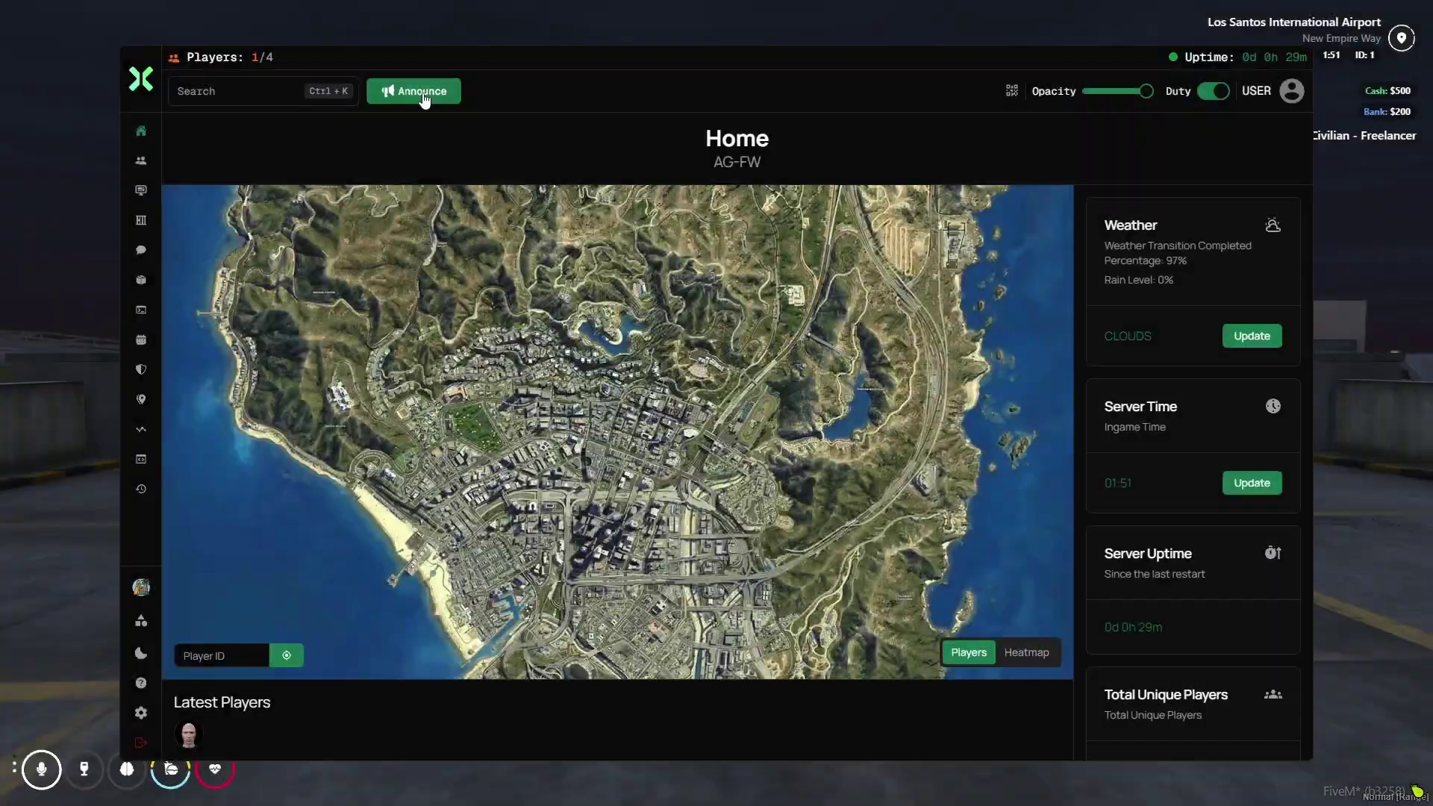
{"action": "left_click", "coordinate": [422, 95]}
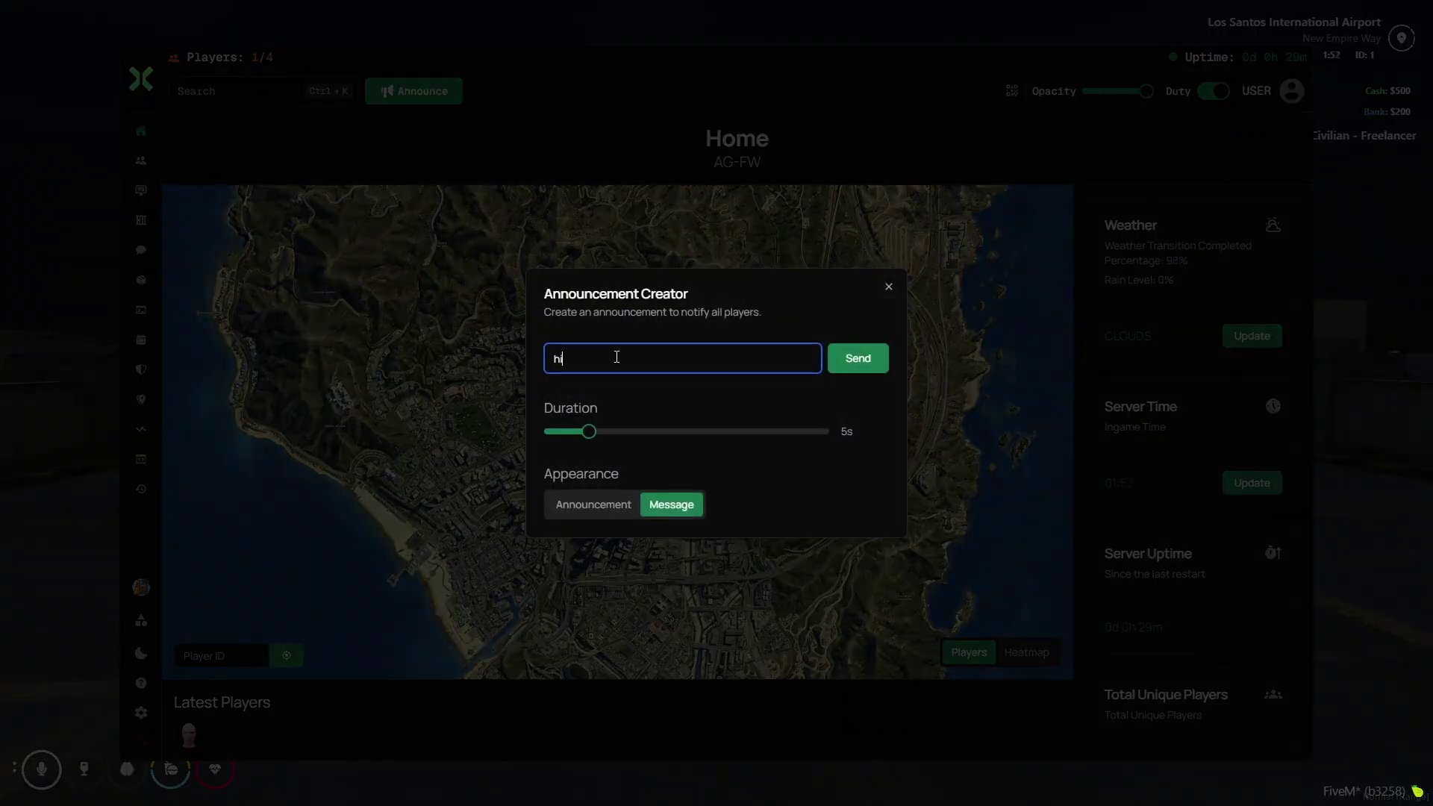
{"action": "left_click", "coordinate": [854, 360]}
{"action": "left_click", "coordinate": [856, 358]}
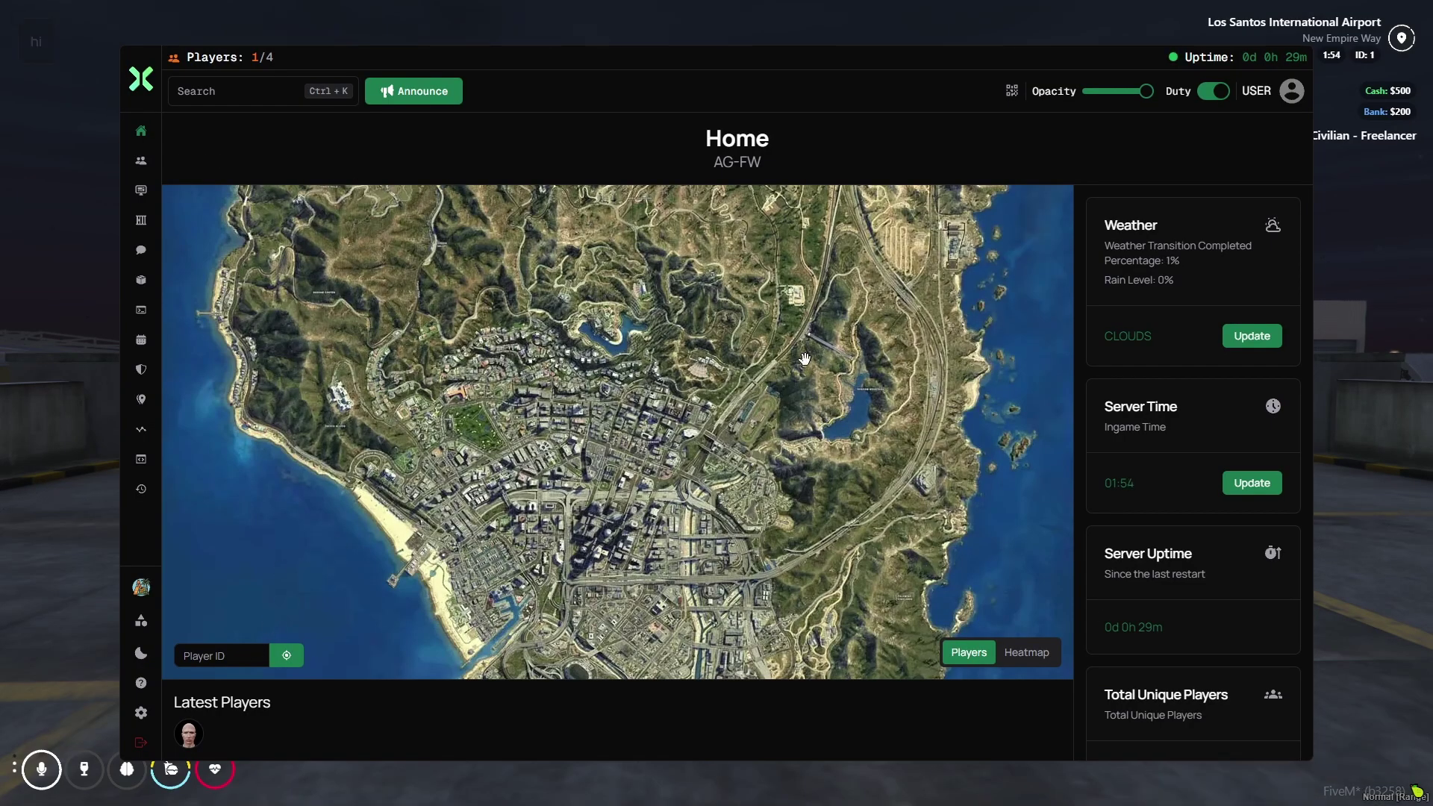
- Locate the player at the airport on the Home map, trying the heatmap view and back
{"action": "scroll", "coordinate": [805, 359], "scroll_direction": "down", "scroll_amount": 2}
{"action": "left_click_drag", "start_coordinate": [822, 417], "coordinate": [818, 481]}
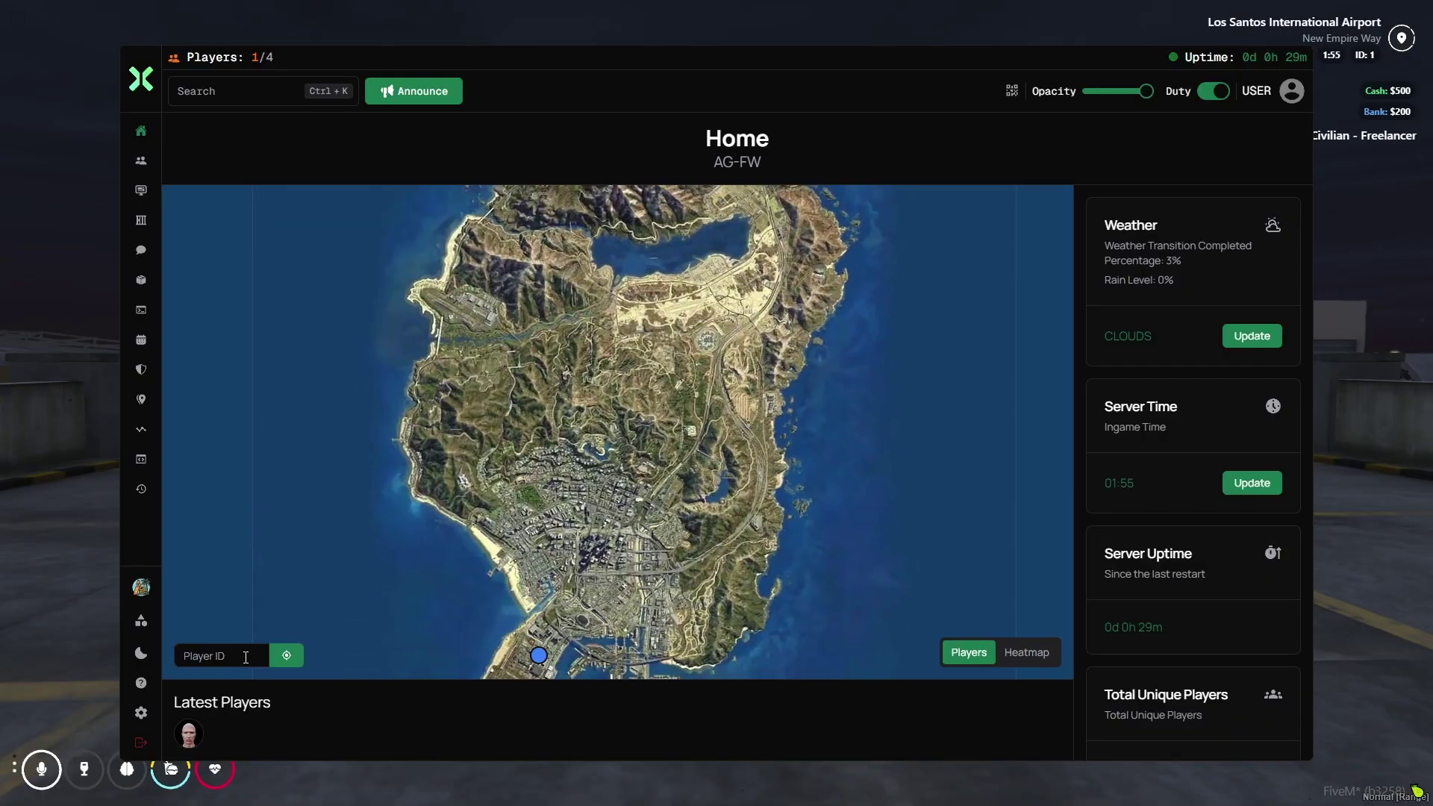
{"action": "left_click", "coordinate": [245, 657]}
{"action": "key", "text": "Return"}
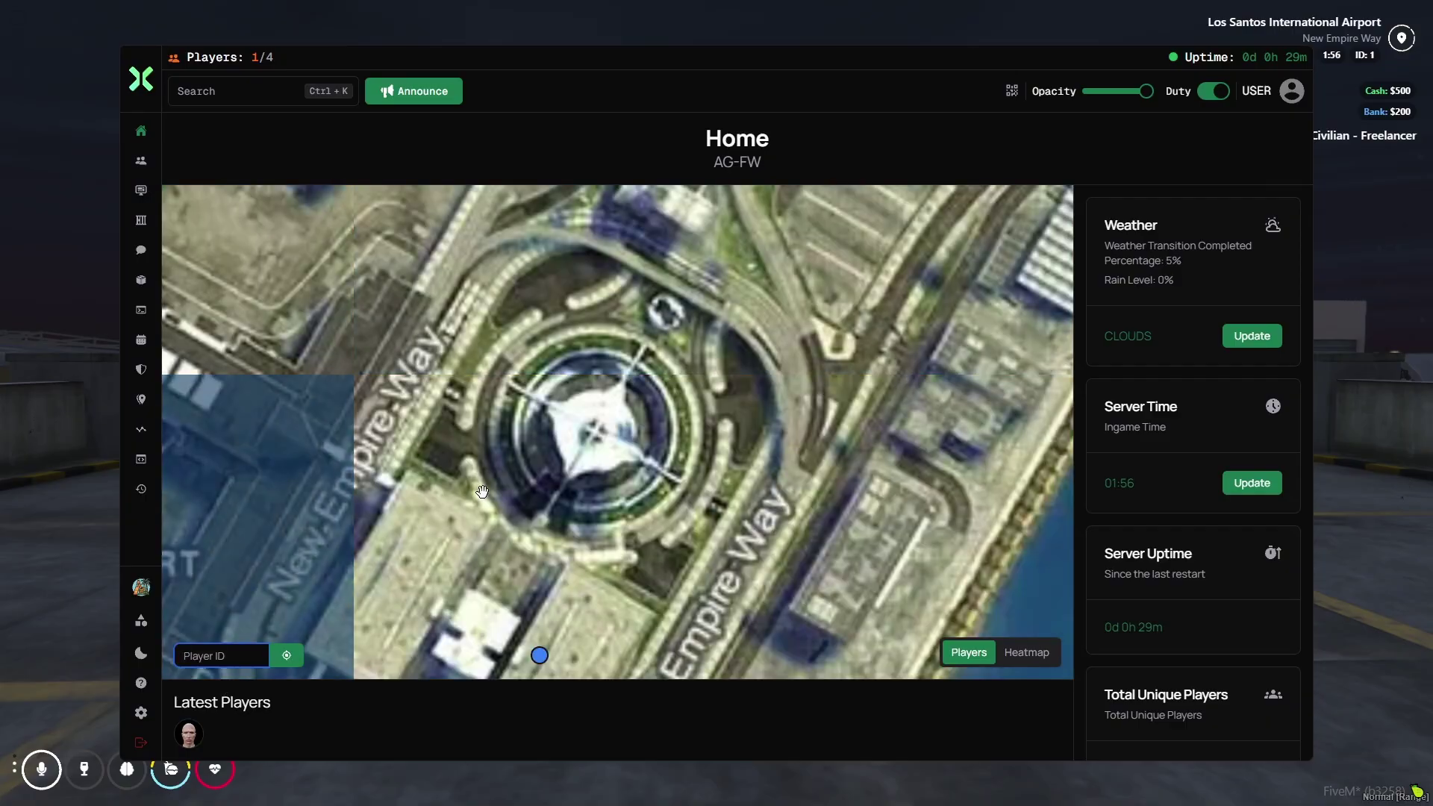
{"action": "scroll", "coordinate": [582, 561], "scroll_direction": "down", "scroll_amount": 1}
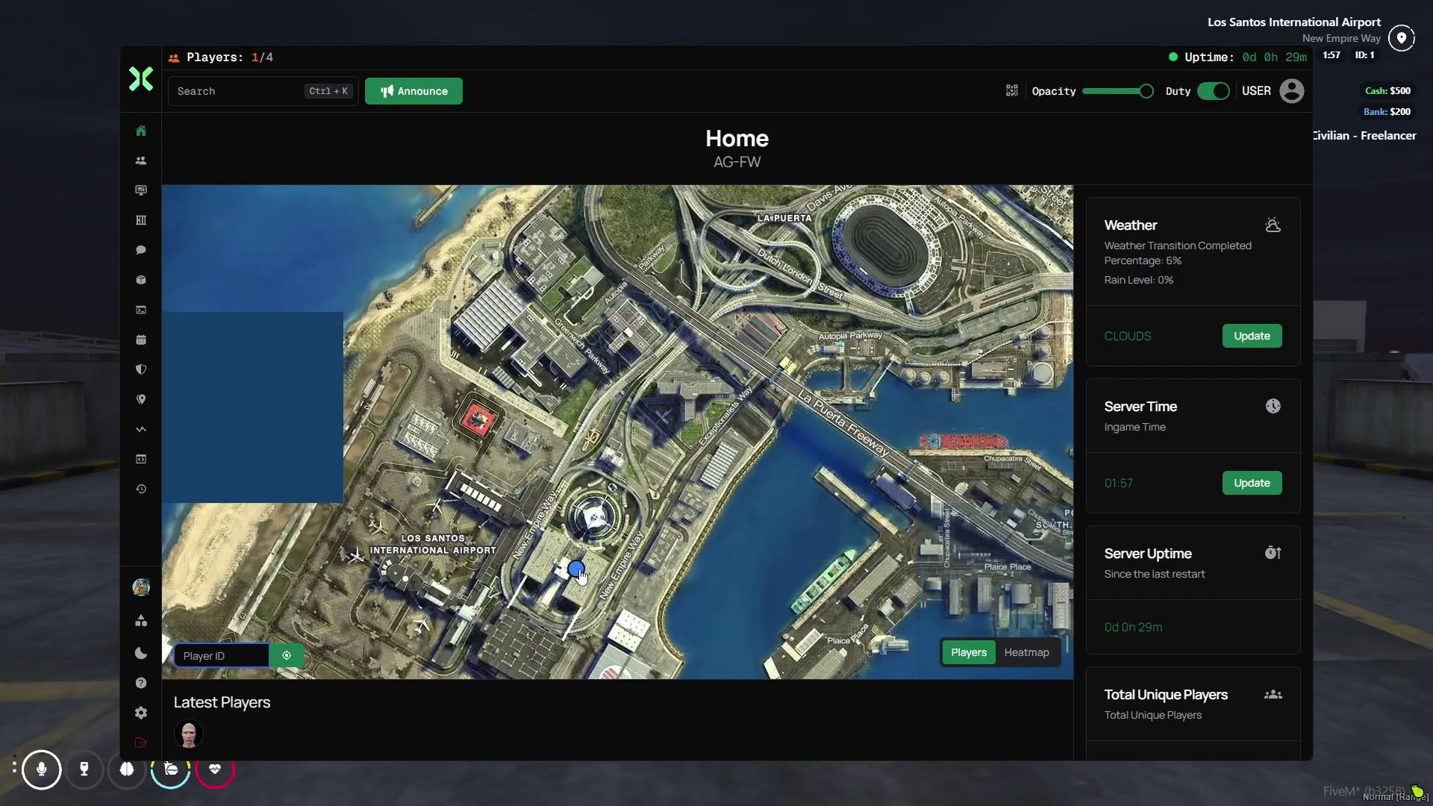
{"action": "scroll", "coordinate": [568, 567], "scroll_direction": "down", "scroll_amount": 2}
{"action": "left_click", "coordinate": [543, 601]}
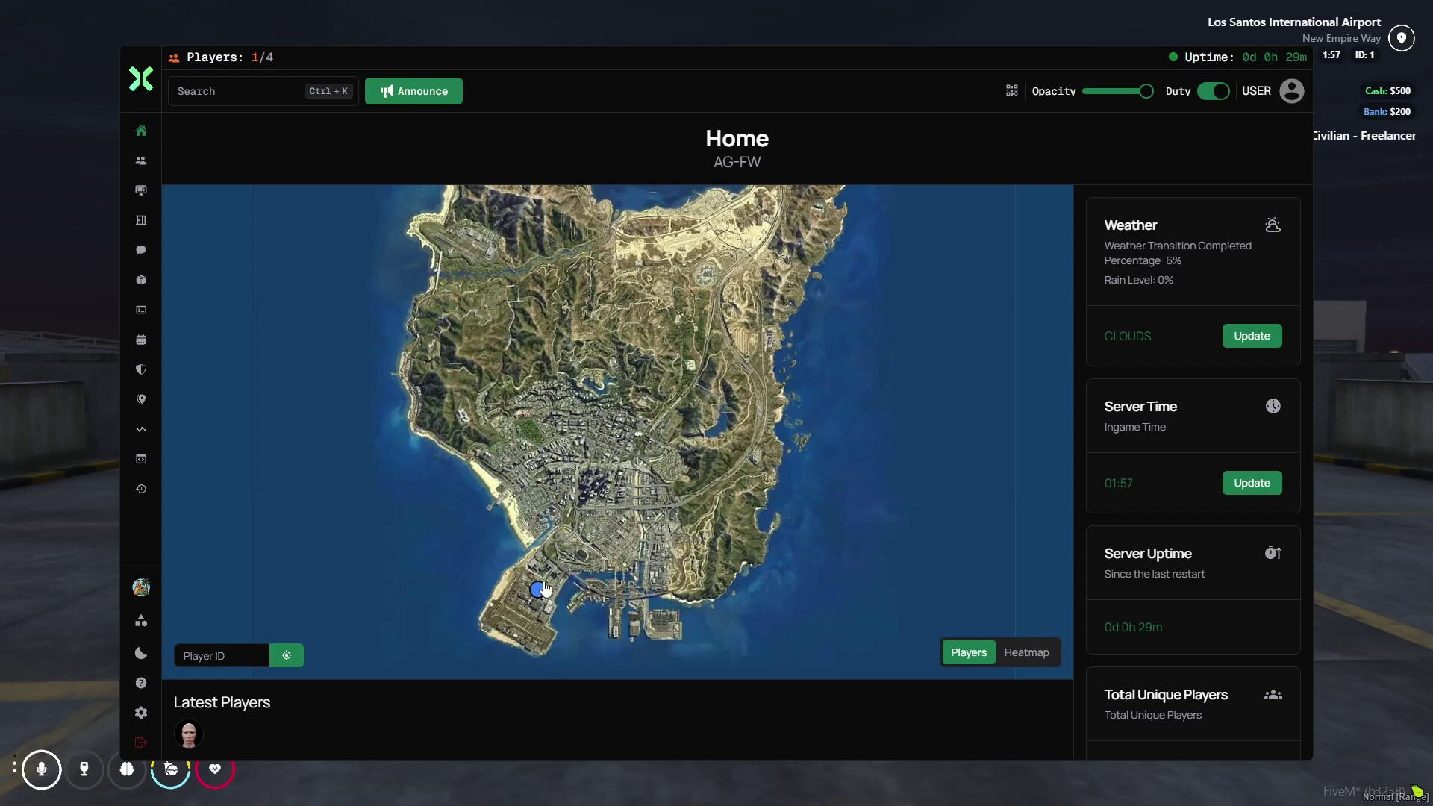
{"action": "left_click", "coordinate": [1024, 654]}
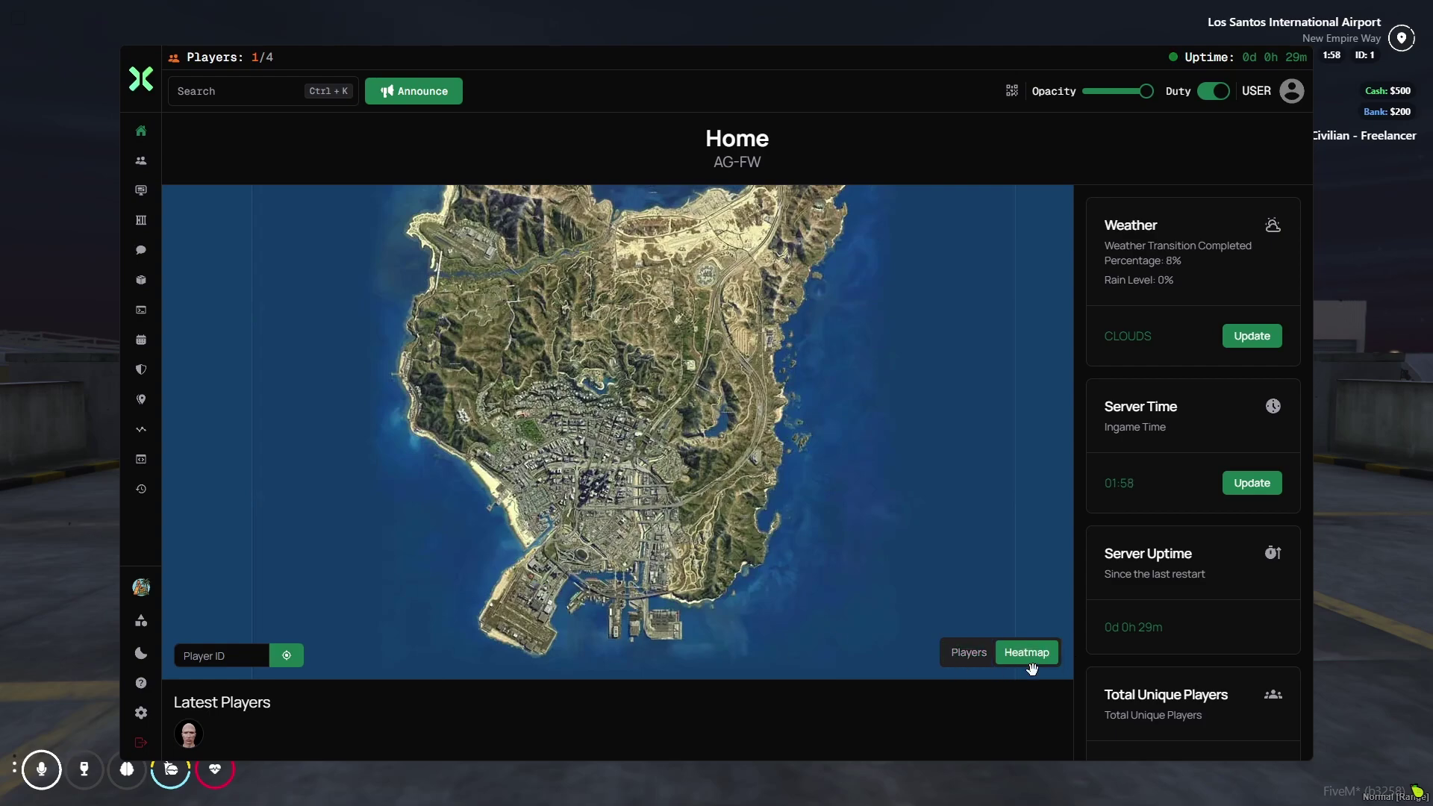
{"action": "left_click", "coordinate": [971, 654]}
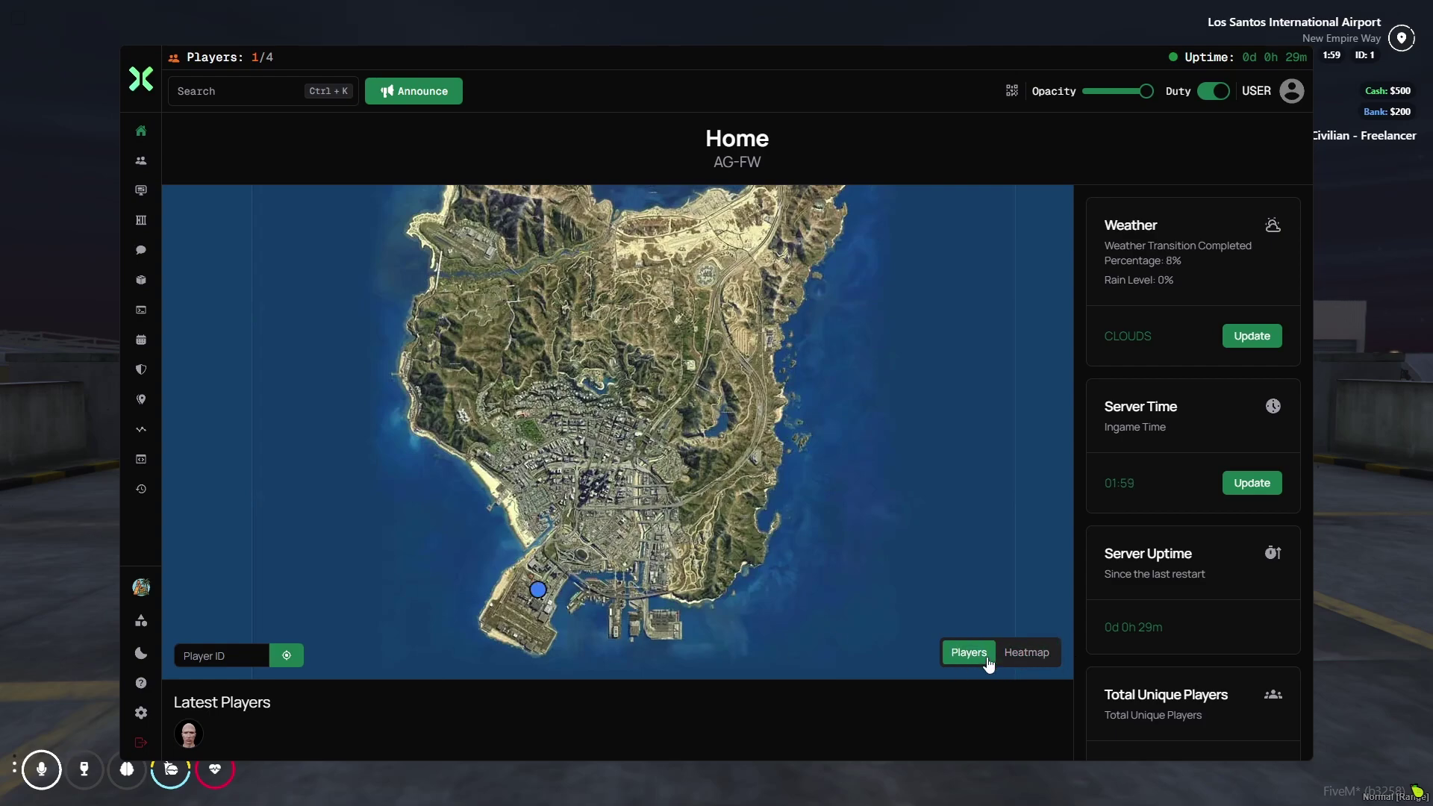
- Open player ID 1's map popup, view their details, and close them
{"action": "left_click", "coordinate": [538, 595]}
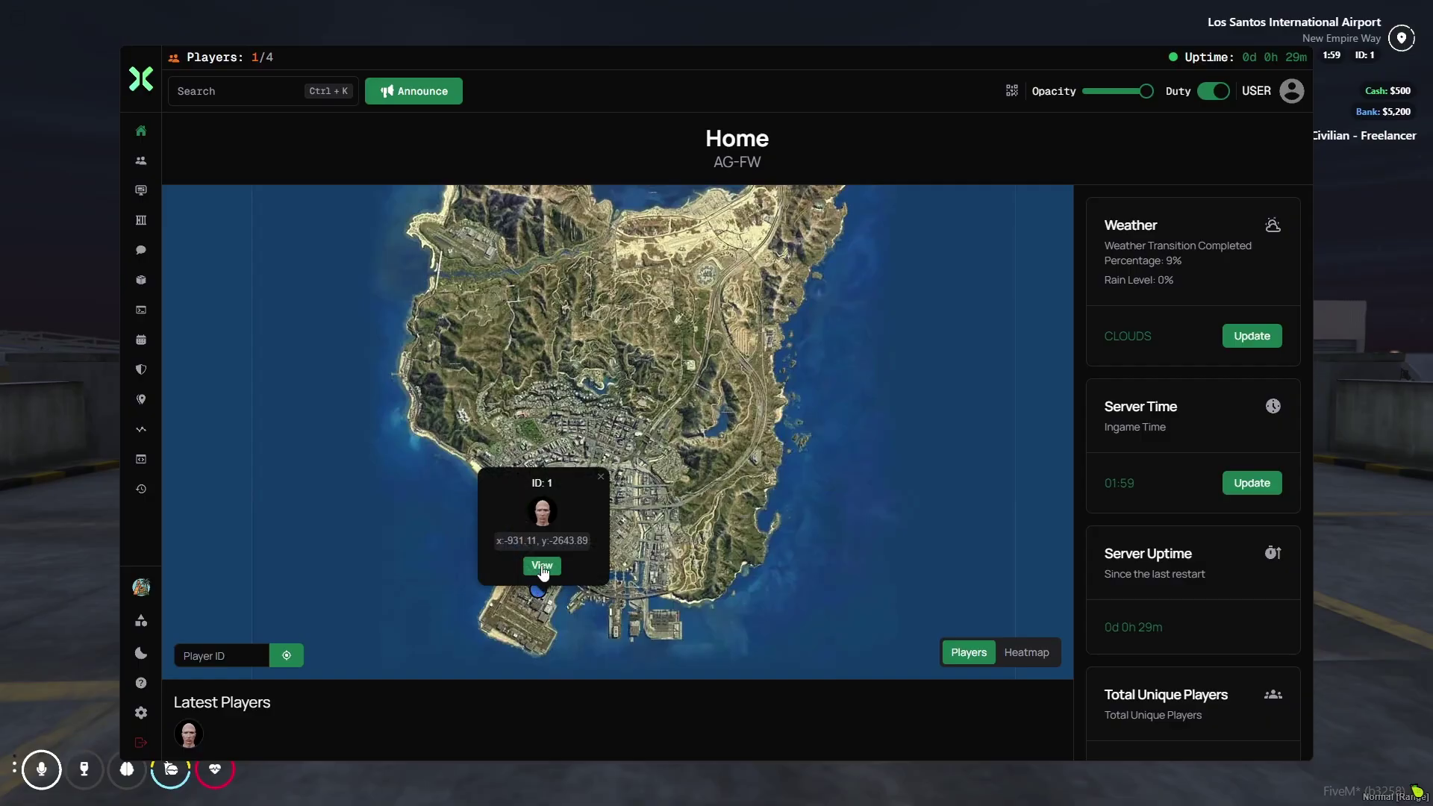
{"action": "left_click", "coordinate": [542, 568]}
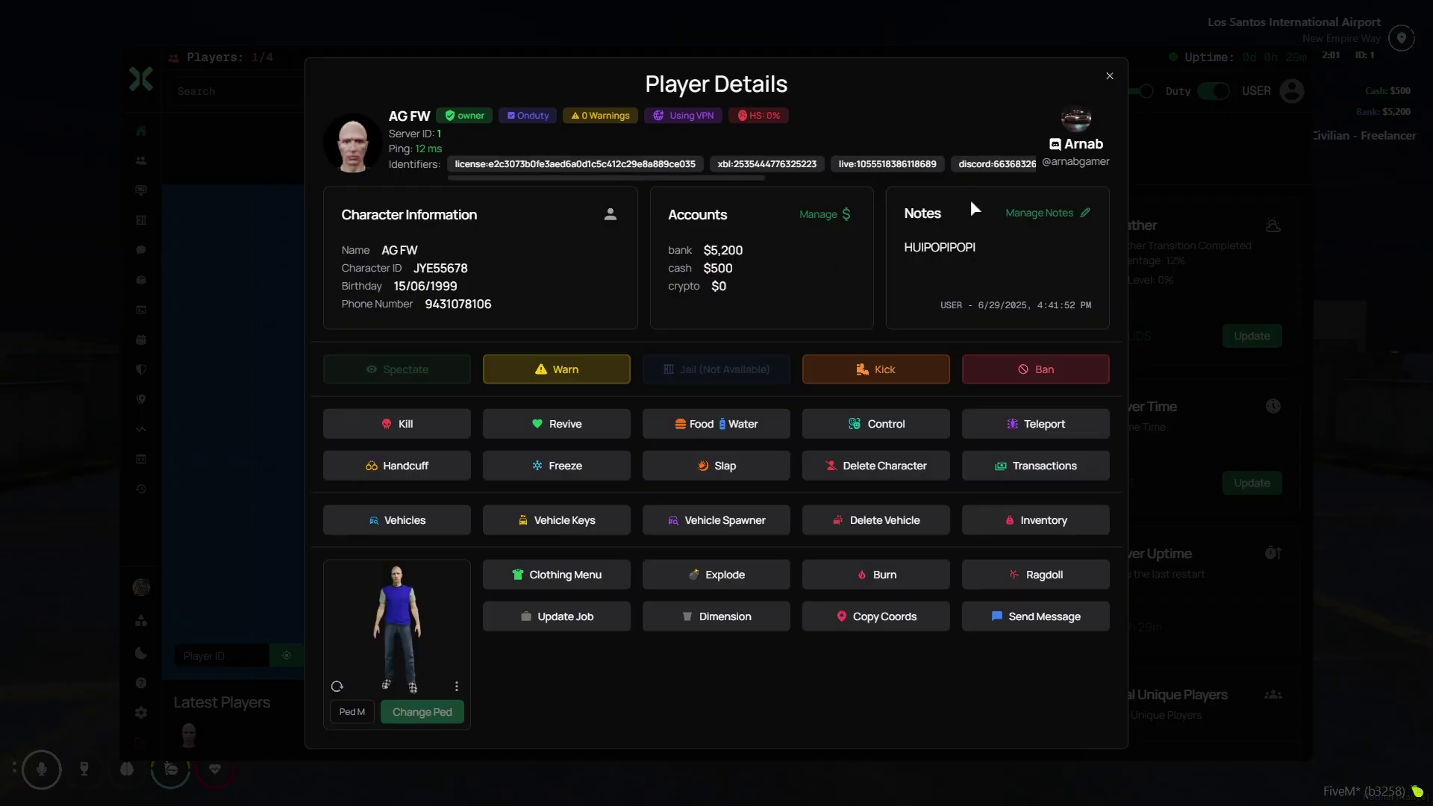
{"action": "left_click", "coordinate": [1110, 76]}
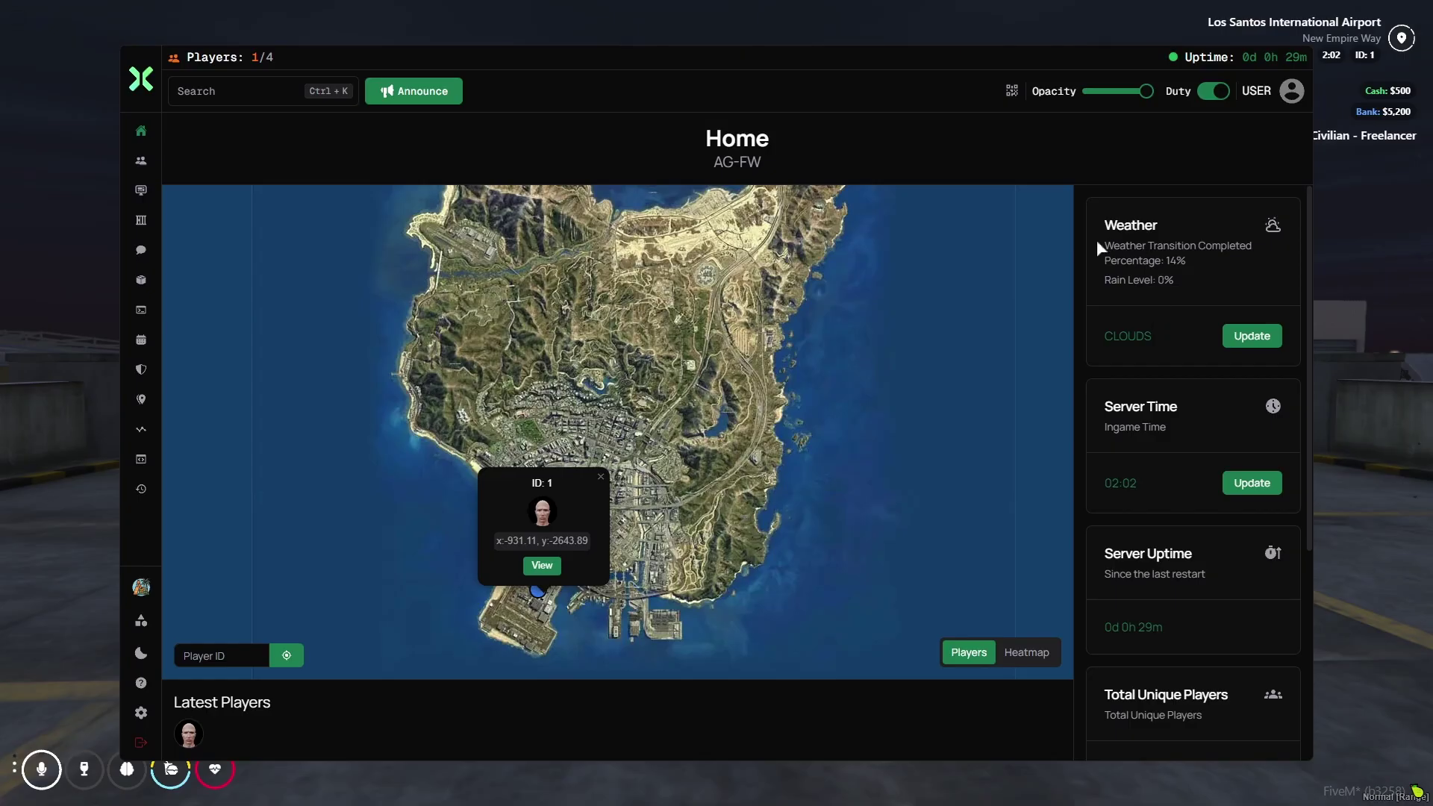
- Change the weather to clouds, then clearing, then rain
{"action": "left_click_drag", "start_coordinate": [1104, 245], "coordinate": [1249, 279]}
{"action": "left_click", "coordinate": [1248, 275]}
{"action": "left_click", "coordinate": [1259, 339]}
{"action": "left_click", "coordinate": [724, 432]}
{"action": "left_click", "coordinate": [634, 509]}
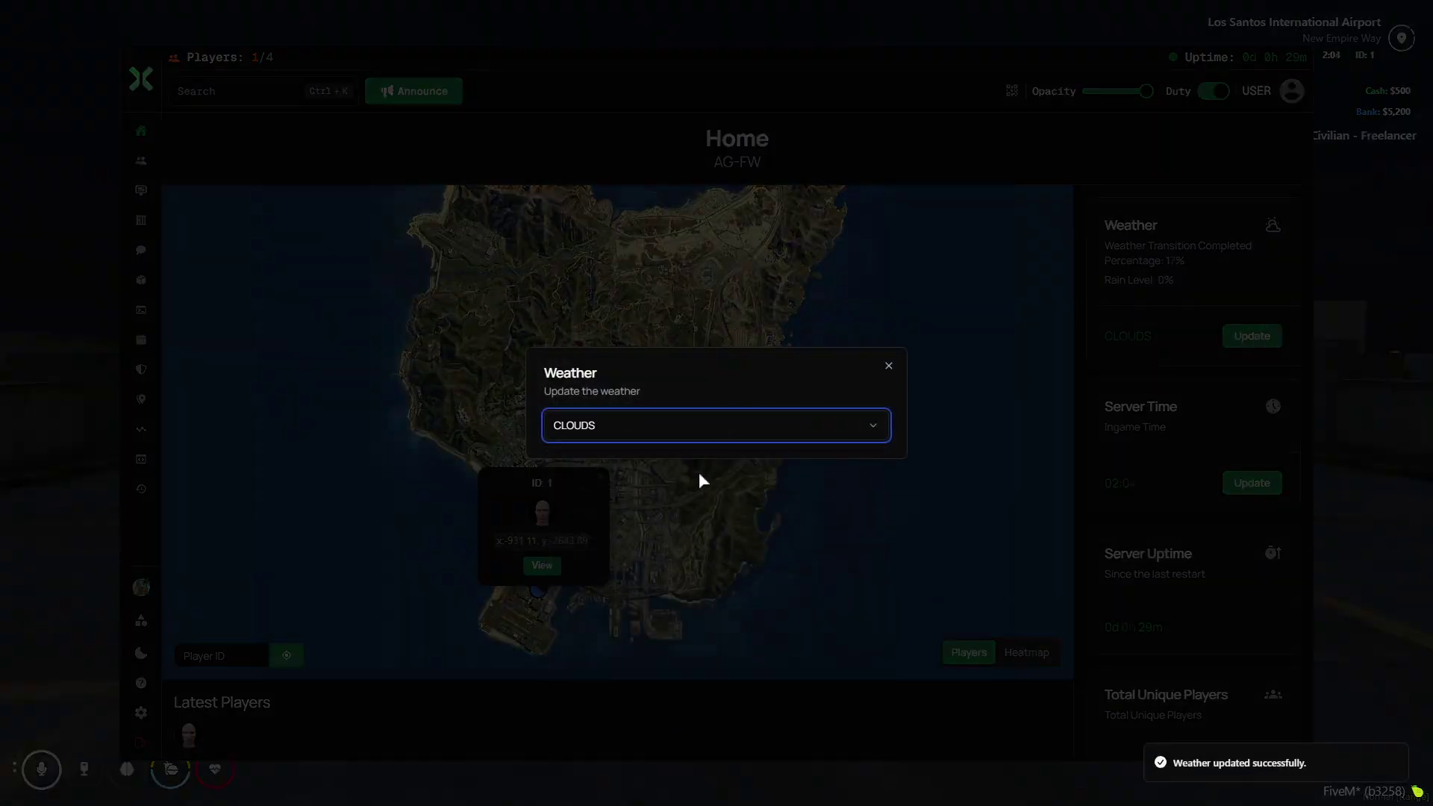
{"action": "left_click", "coordinate": [858, 423]}
{"action": "left_click", "coordinate": [653, 583]}
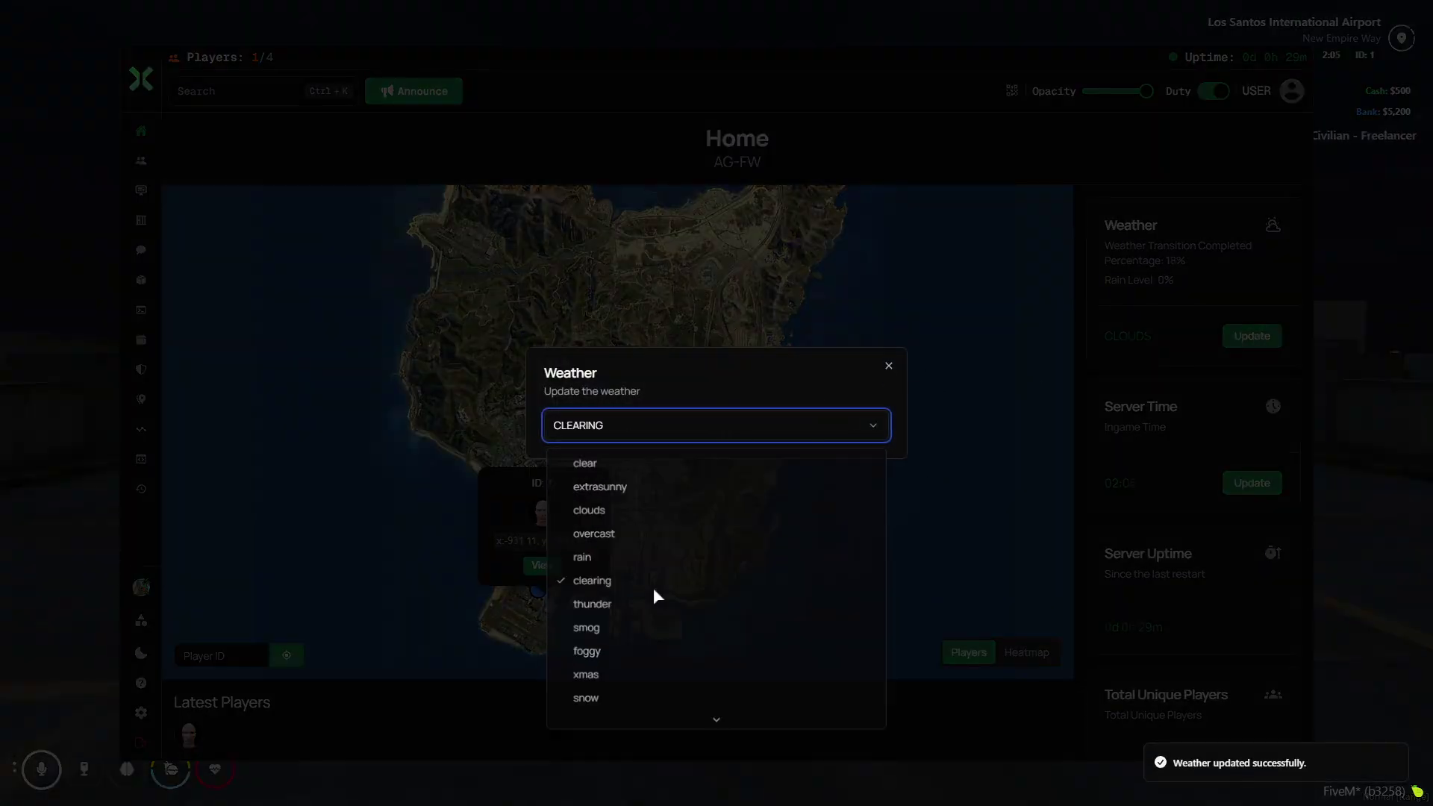
{"action": "left_click", "coordinate": [762, 429]}
{"action": "left_click", "coordinate": [593, 558]}
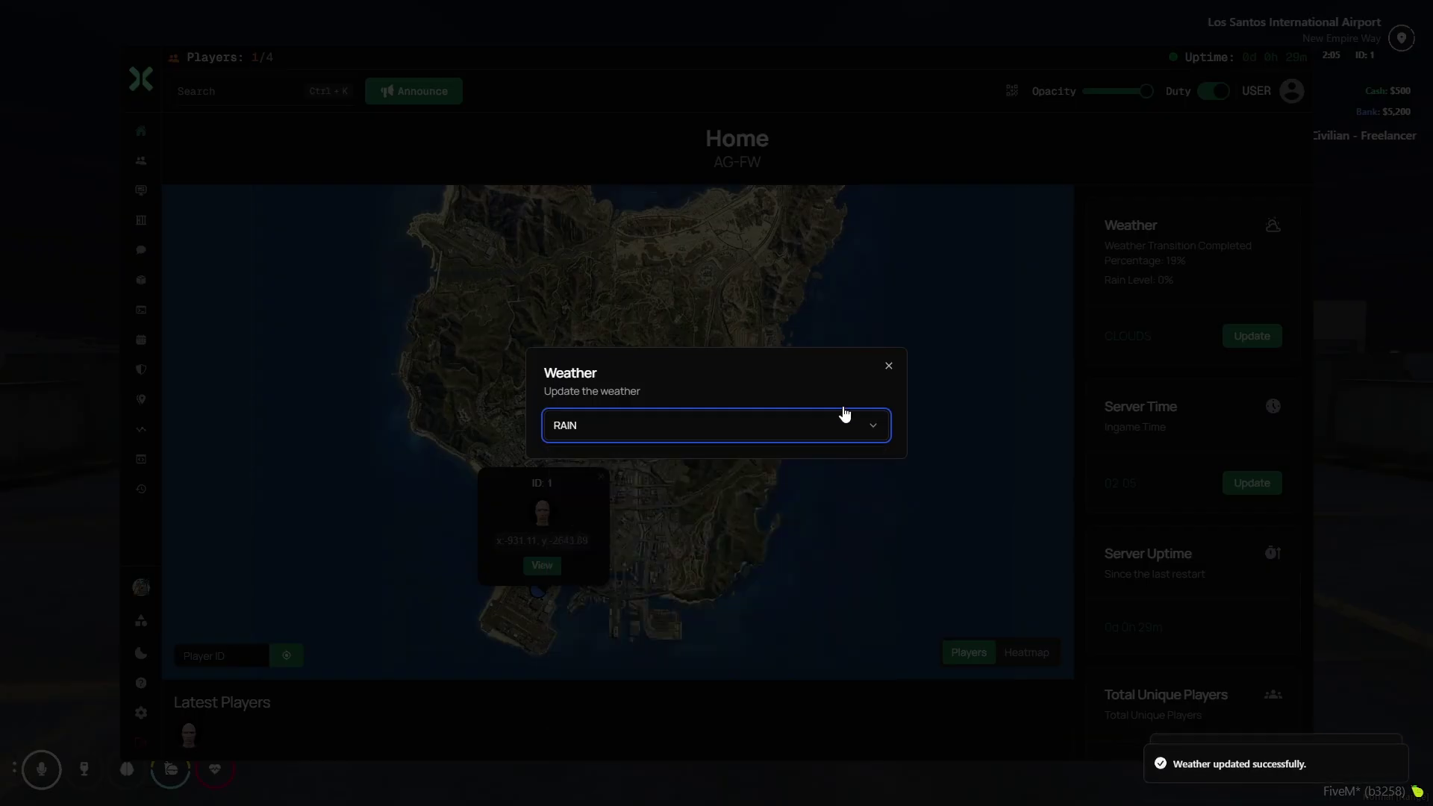
{"action": "left_click", "coordinate": [889, 366]}
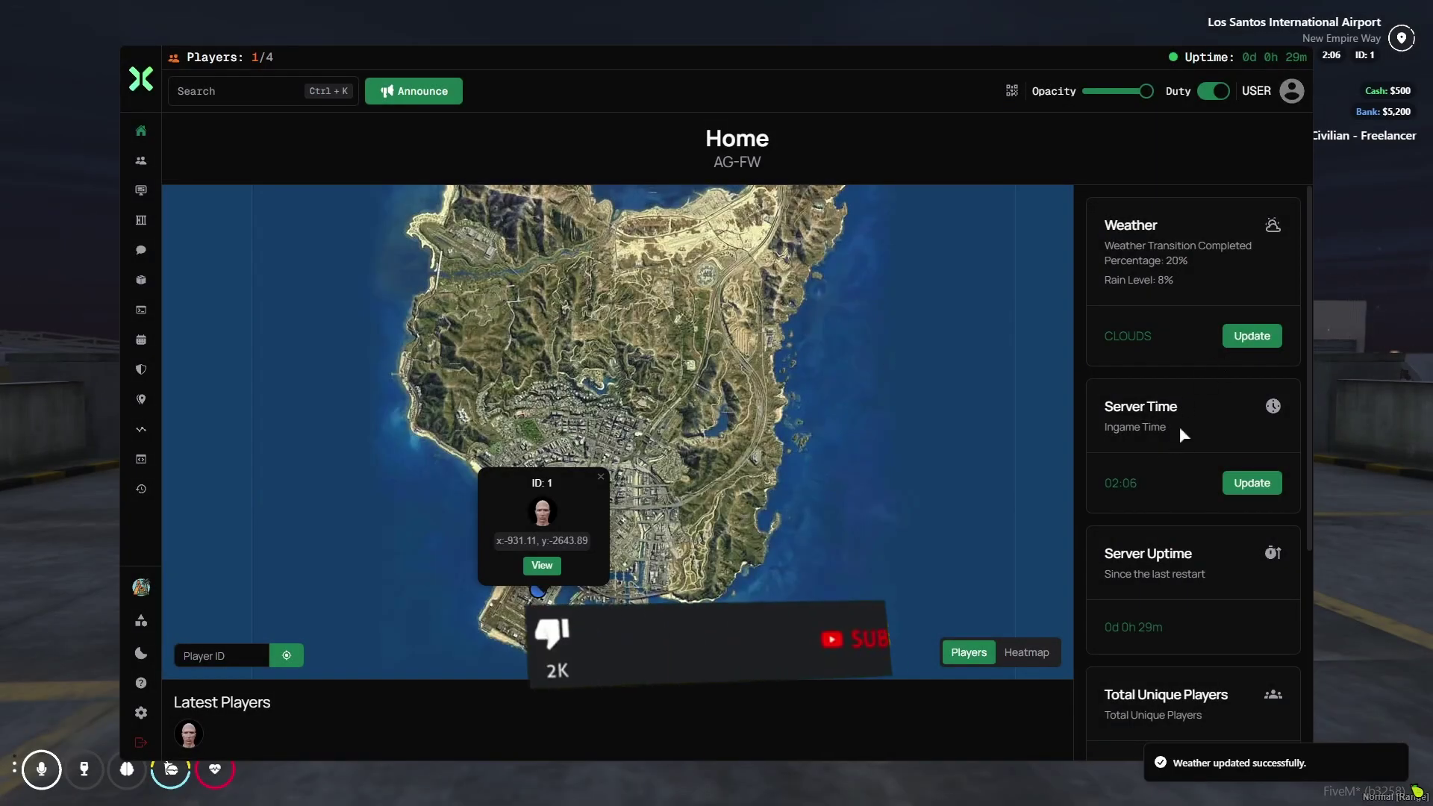
- Set the server time hour to 0 and apply it
{"action": "left_click", "coordinate": [1262, 485]}
{"action": "left_click", "coordinate": [635, 417]}
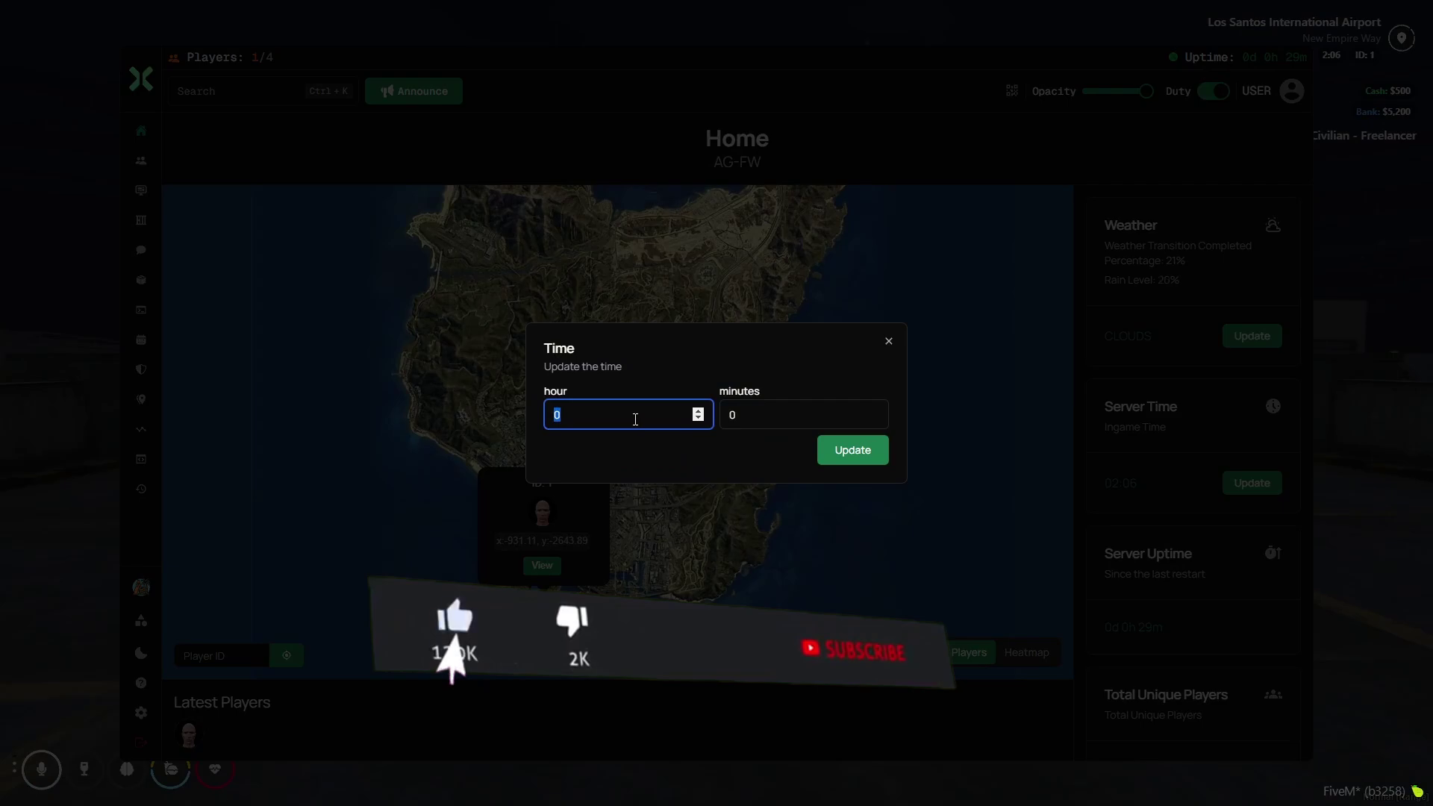
{"action": "left_click", "coordinate": [857, 450]}
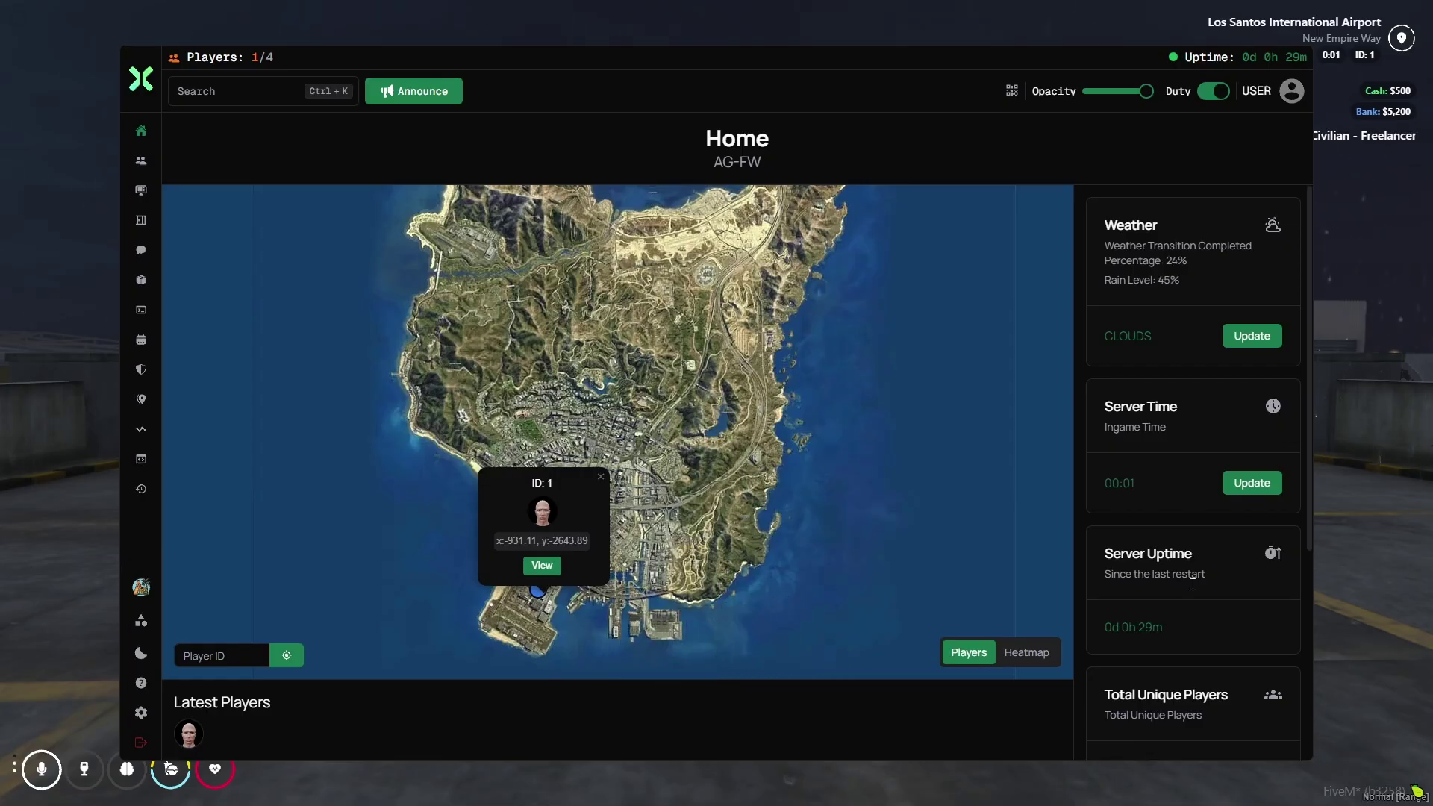
- Scroll the stats panel and highlight the processor name under CPU Usage
{"action": "scroll", "coordinate": [1140, 607], "scroll_direction": "down", "scroll_amount": 2}
{"action": "scroll", "coordinate": [1141, 607], "scroll_direction": "down", "scroll_amount": 1}
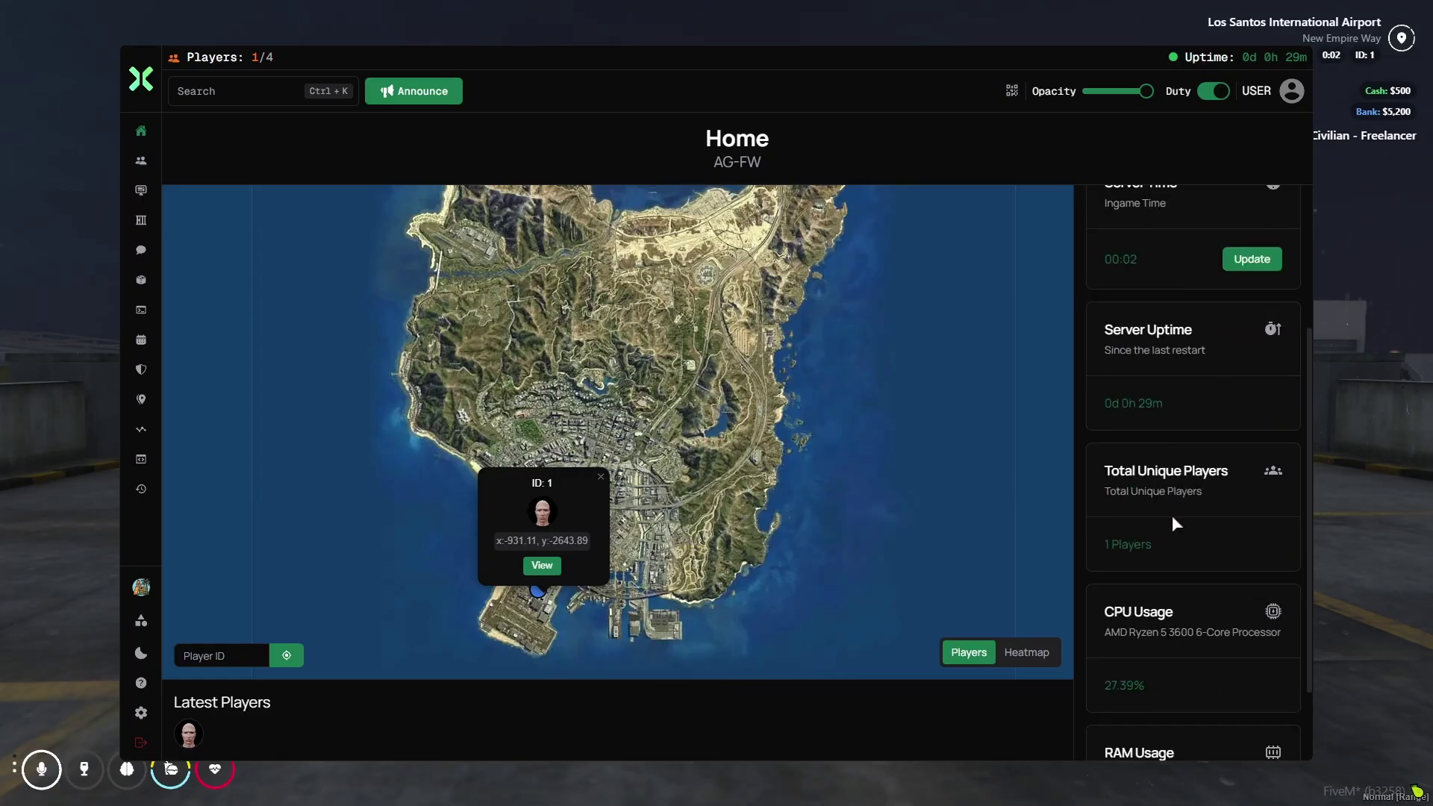
{"action": "scroll", "coordinate": [1126, 530], "scroll_direction": "down", "scroll_amount": 1}
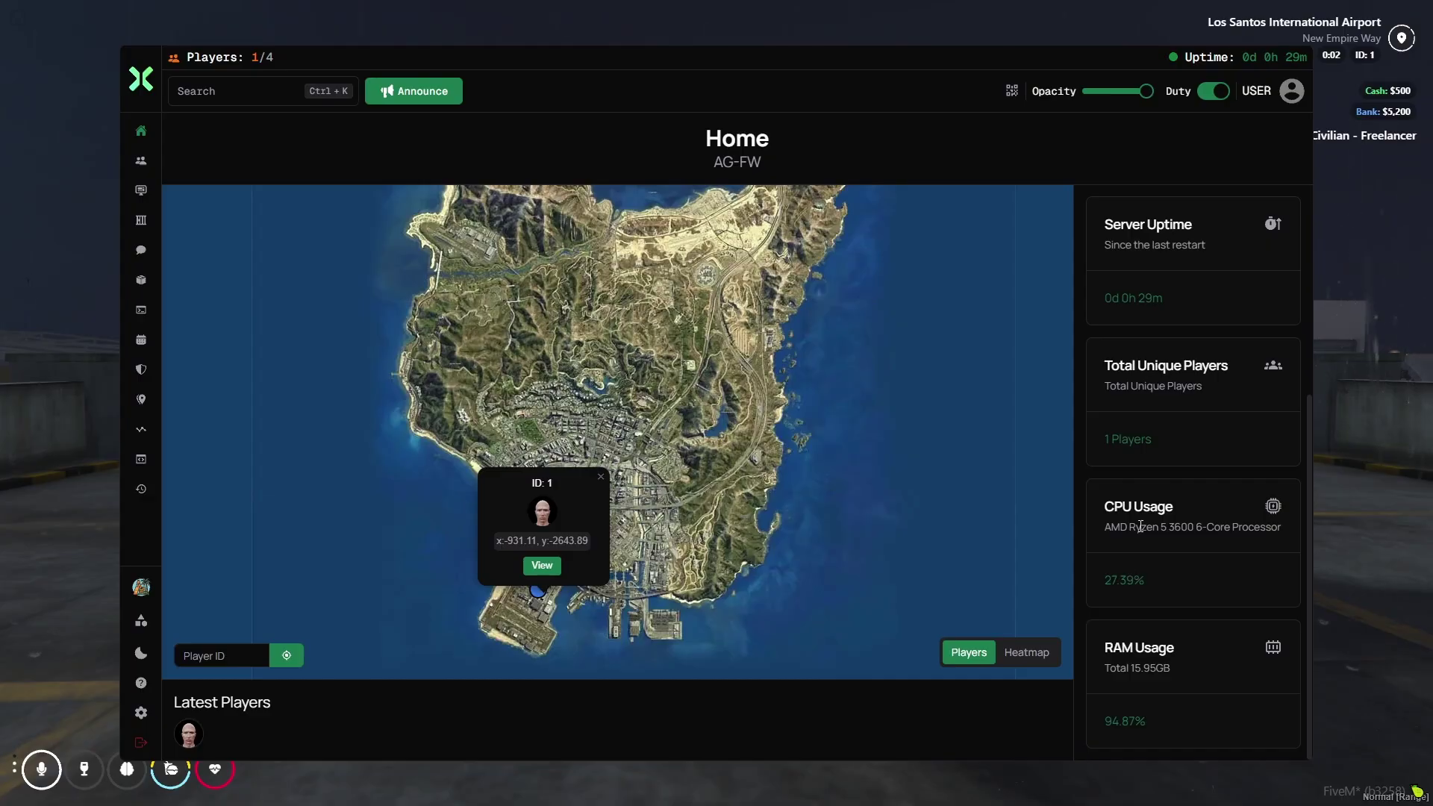
{"action": "left_click_drag", "start_coordinate": [1103, 526], "coordinate": [1279, 547]}
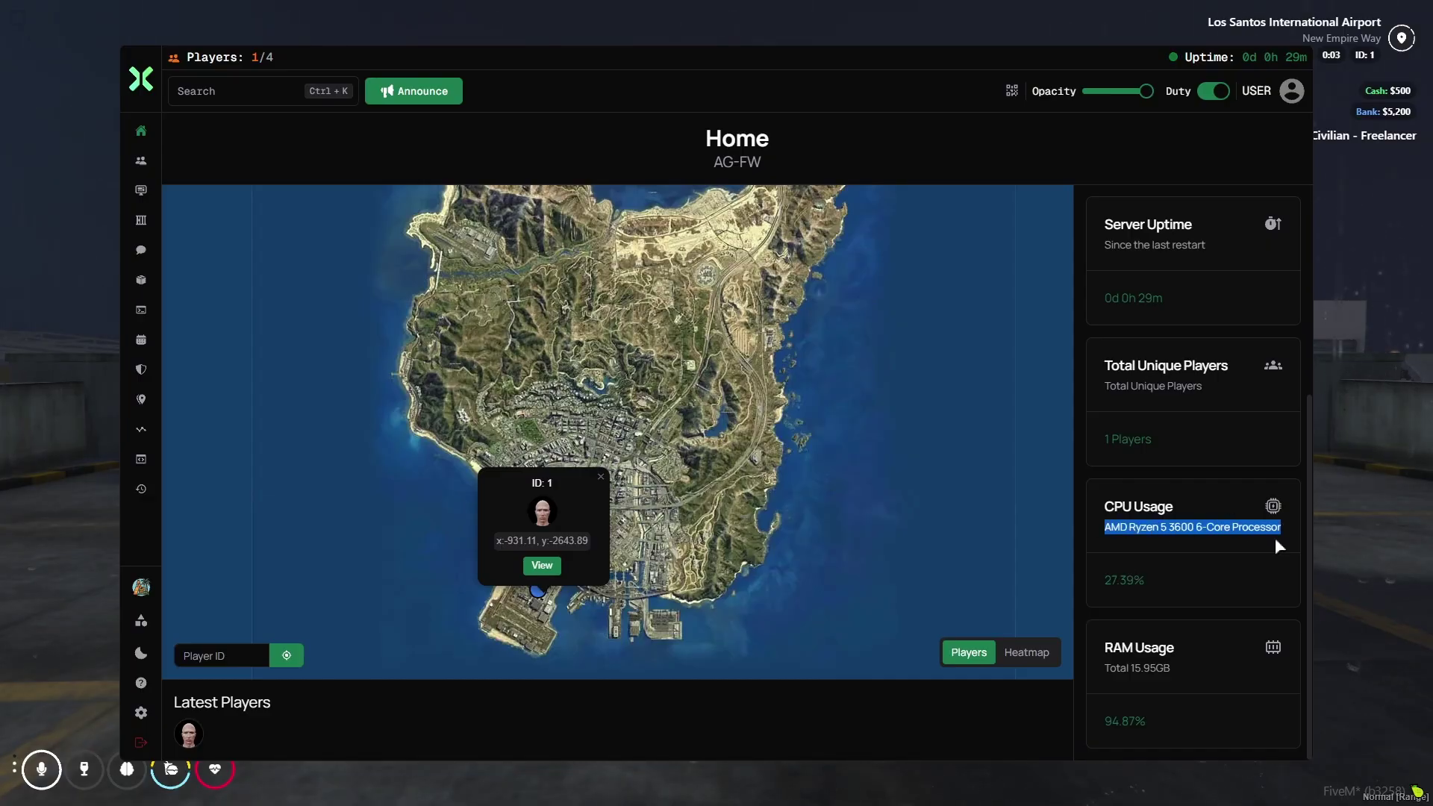
{"action": "left_click", "coordinate": [1202, 549]}
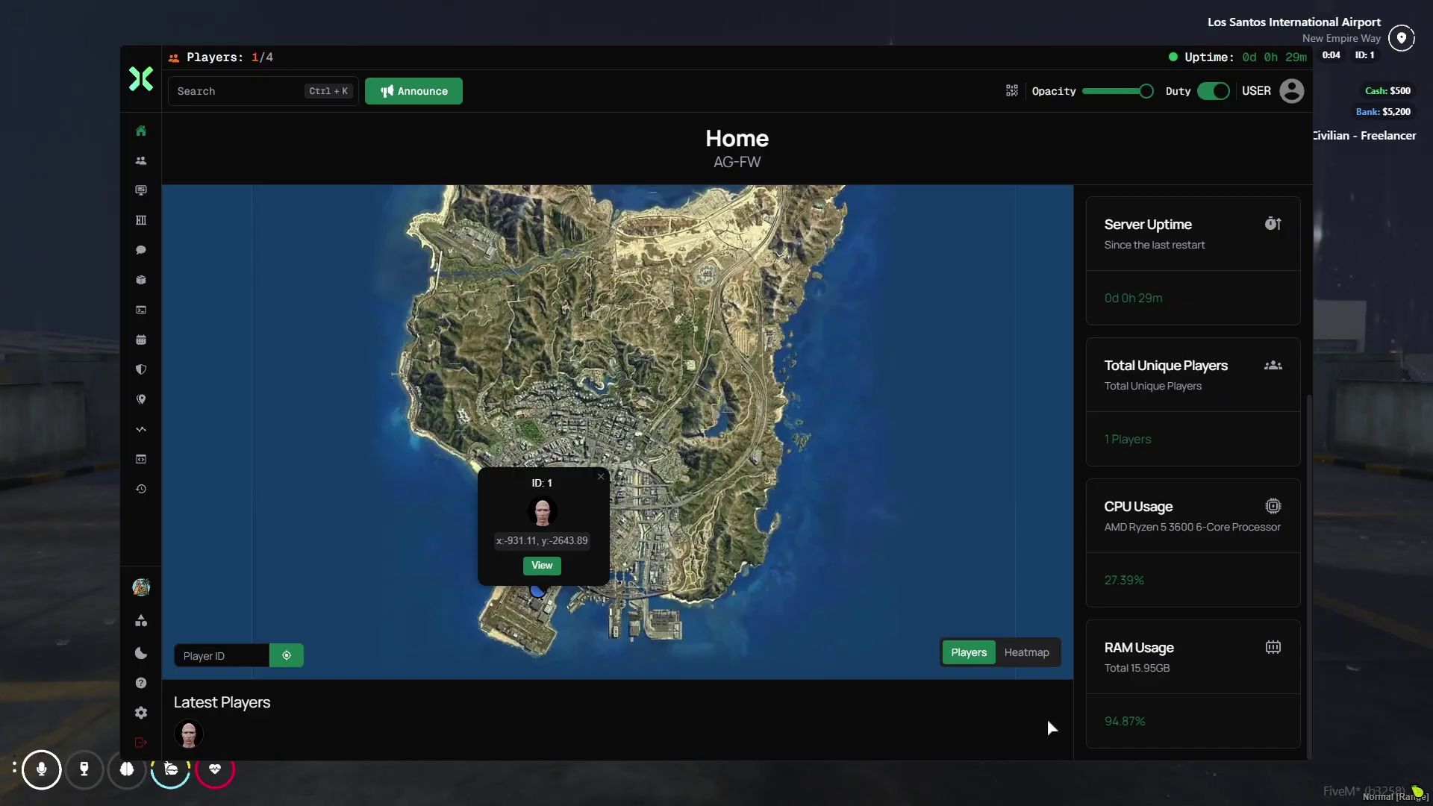
- Show your own USER (You) player details on the Players page and make the panel semi-transparent
{"action": "mouse_move", "coordinate": [142, 189]}
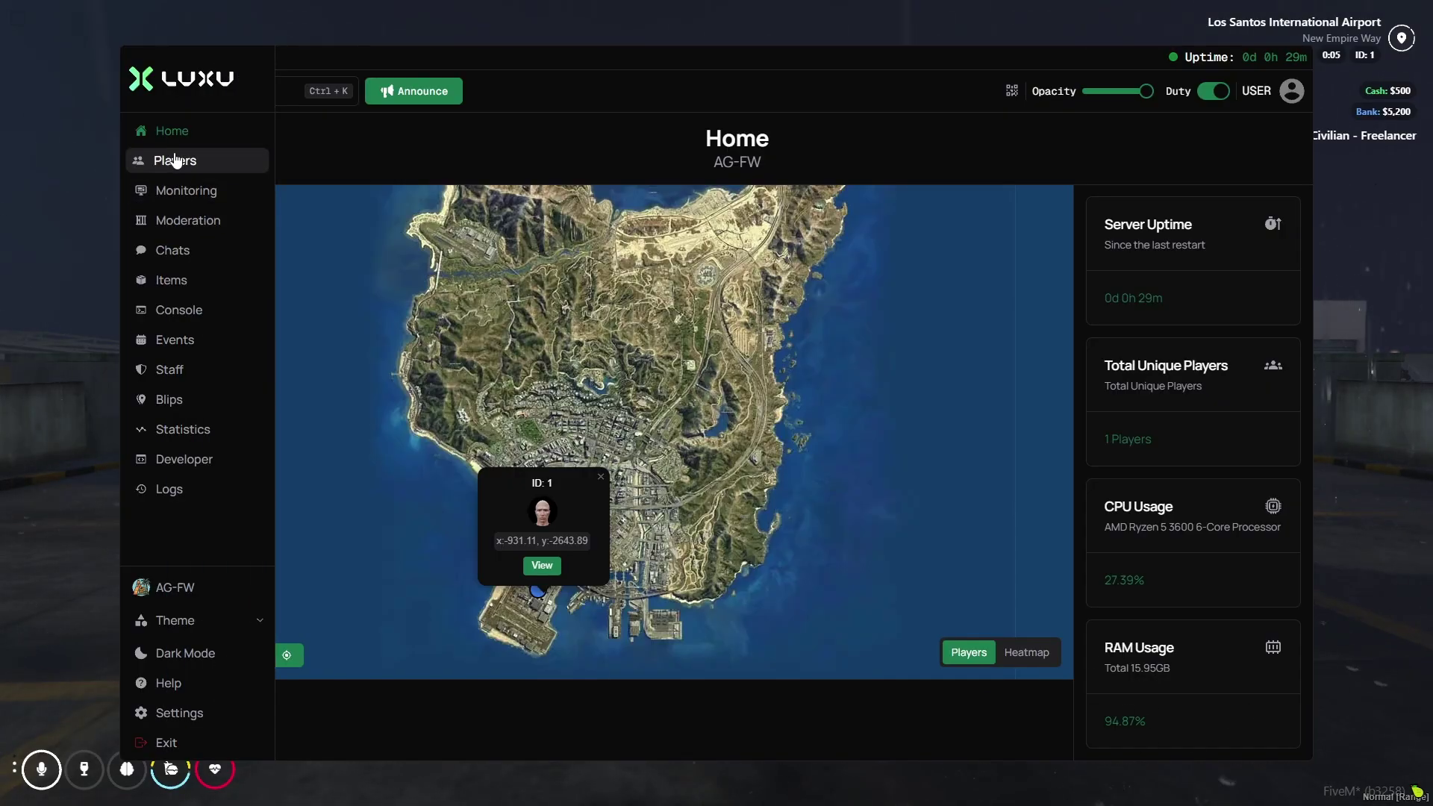
{"action": "left_click", "coordinate": [167, 162]}
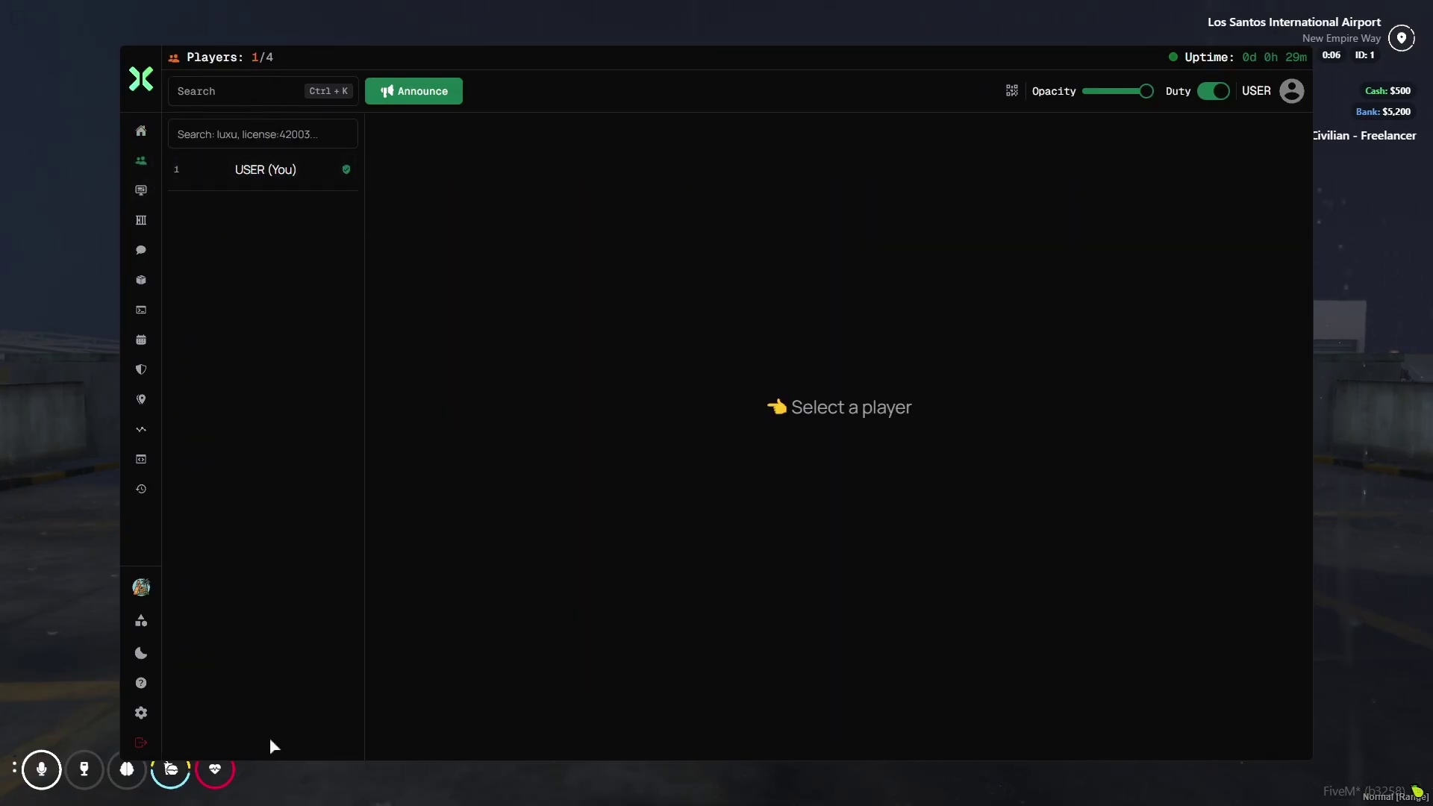
{"action": "left_click", "coordinate": [260, 177]}
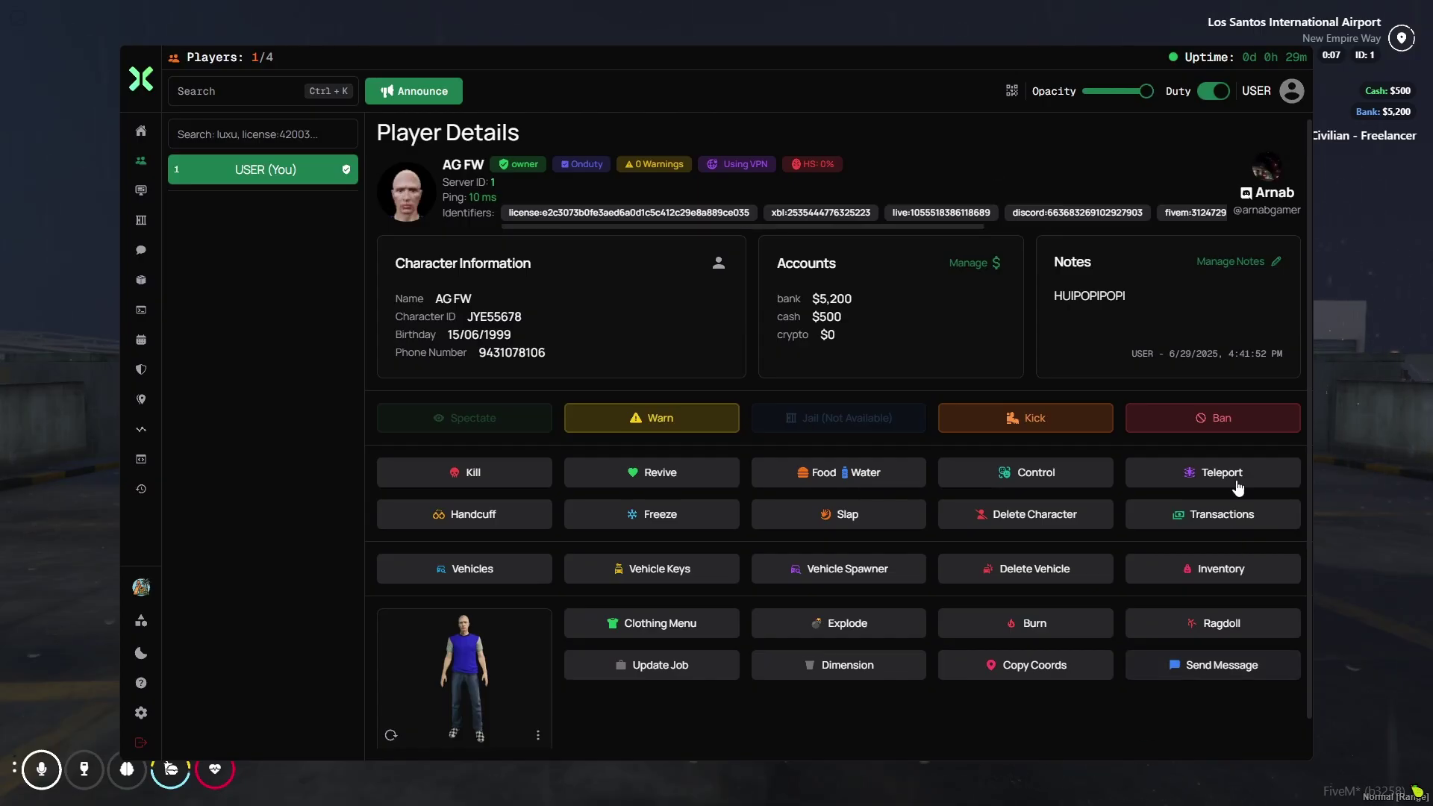
{"action": "left_click_drag", "start_coordinate": [1150, 94], "coordinate": [1197, 102]}
{"action": "left_click", "coordinate": [1216, 95]}
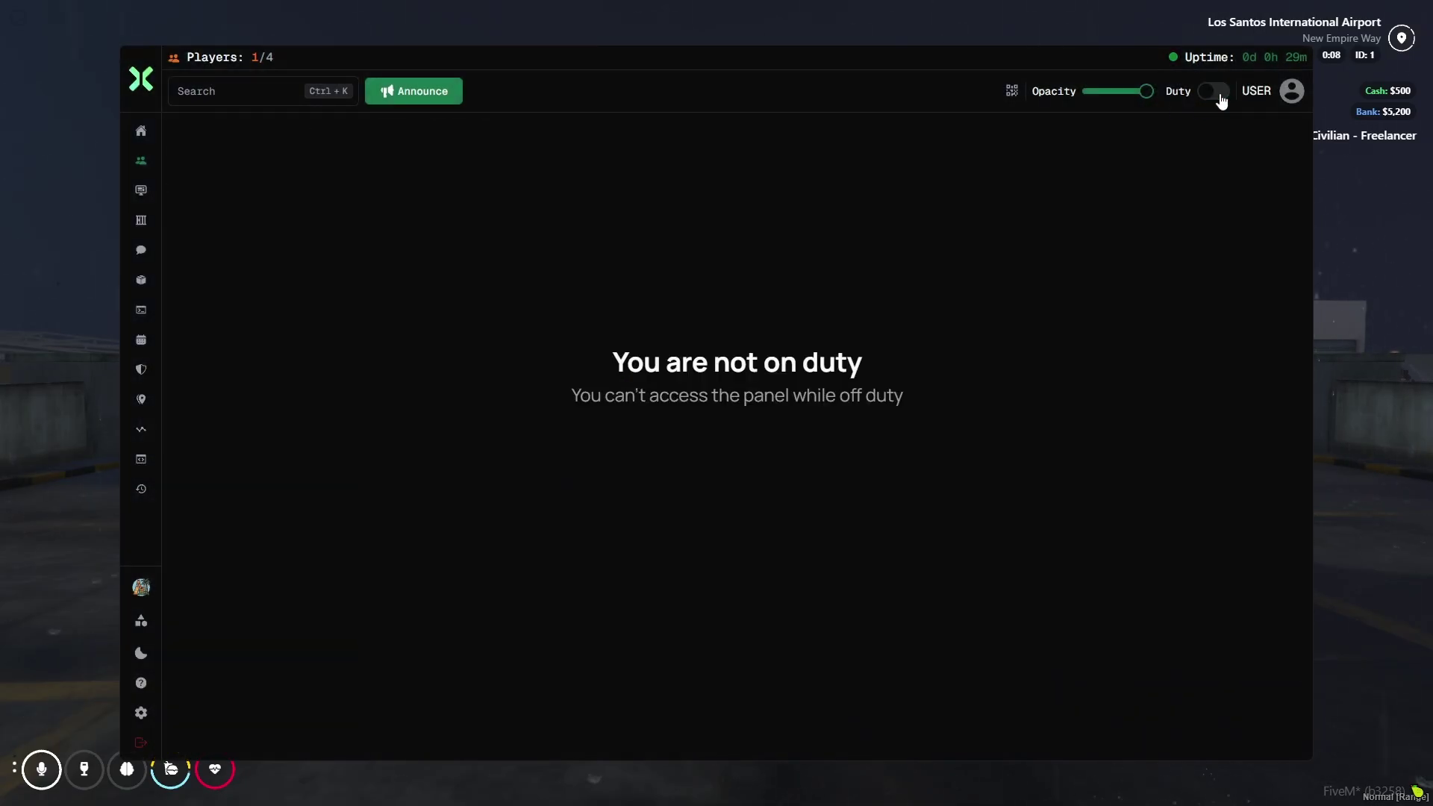
{"action": "left_click", "coordinate": [1219, 95]}
{"action": "left_click", "coordinate": [355, 176]}
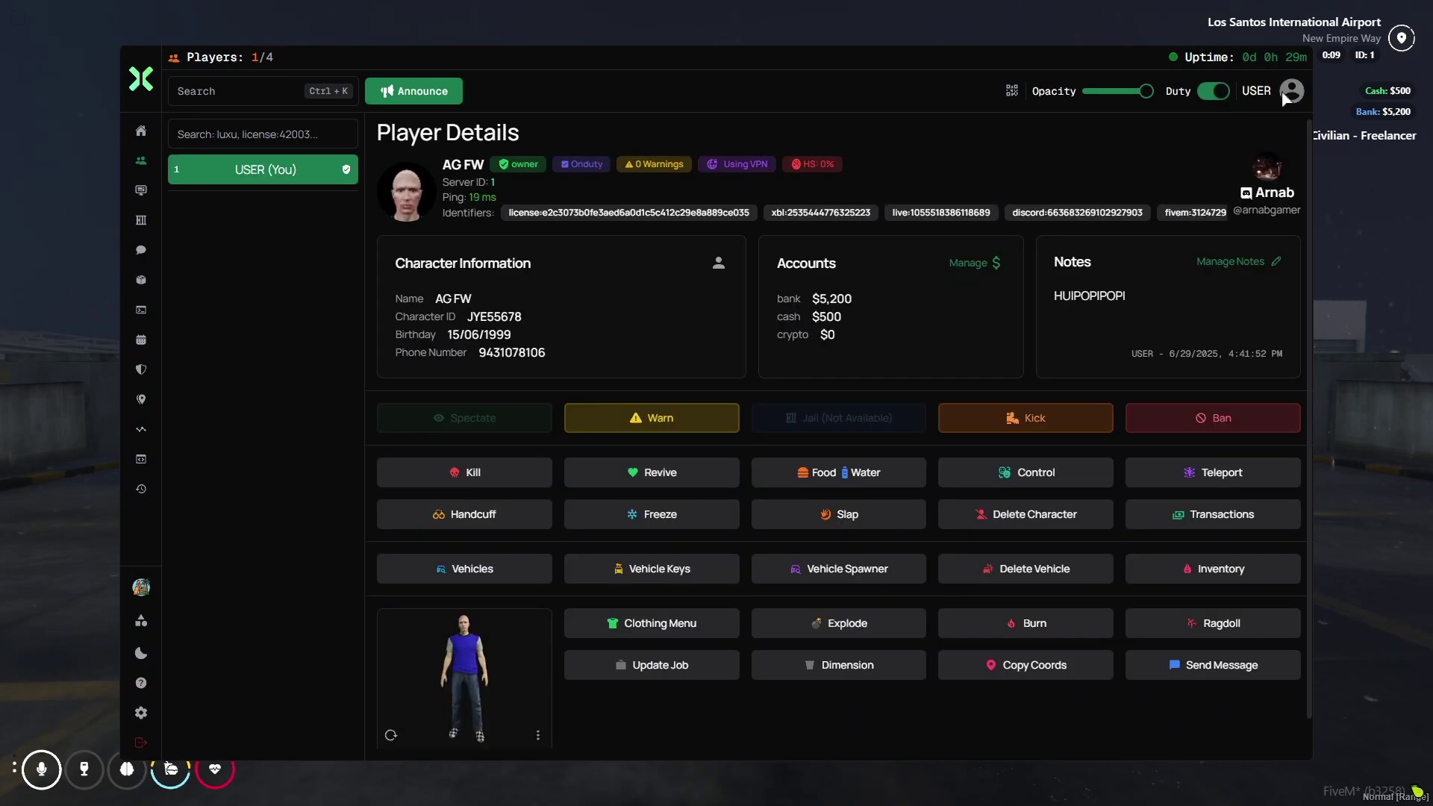
{"action": "triple_click", "coordinate": [459, 171]}
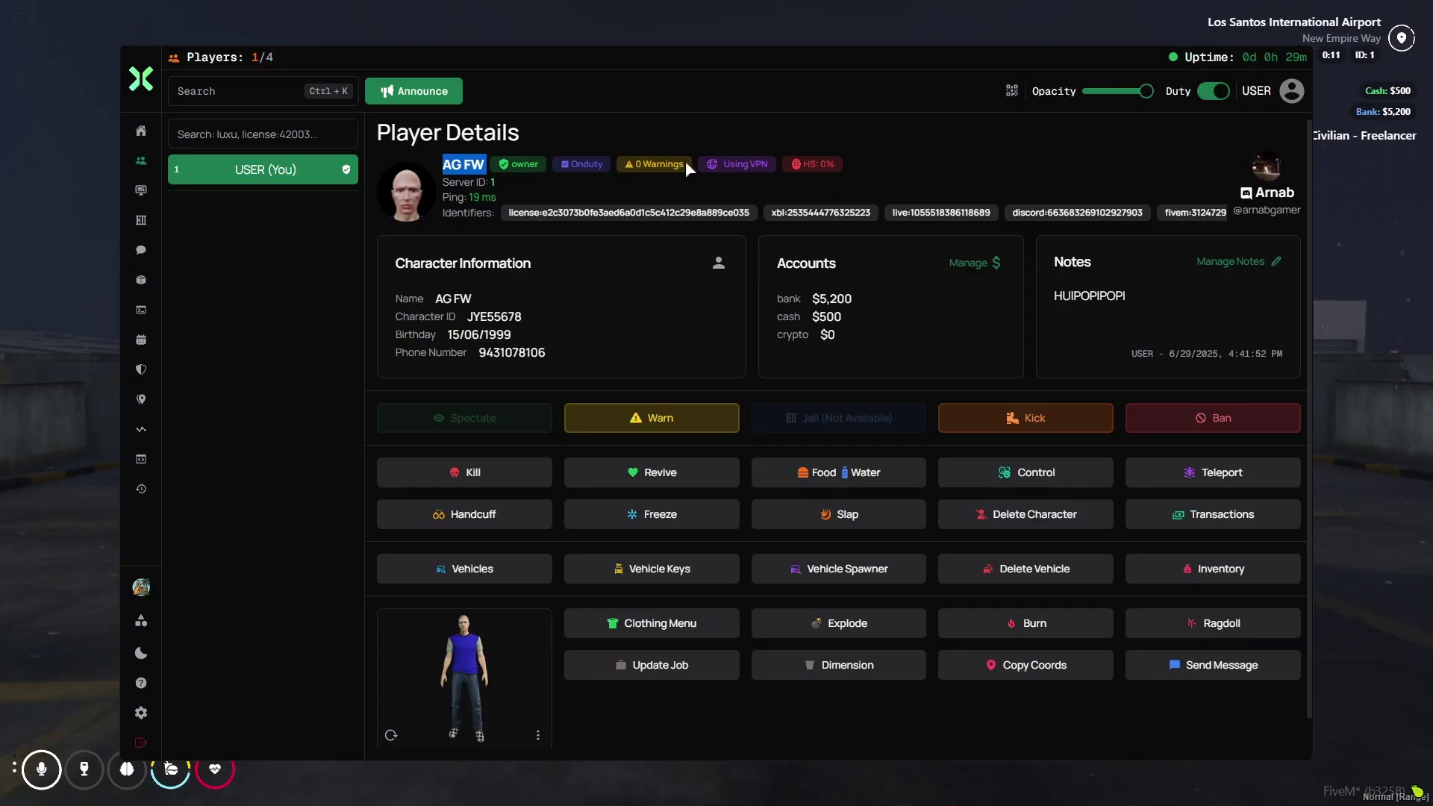
{"action": "mouse_move", "coordinate": [586, 216]}
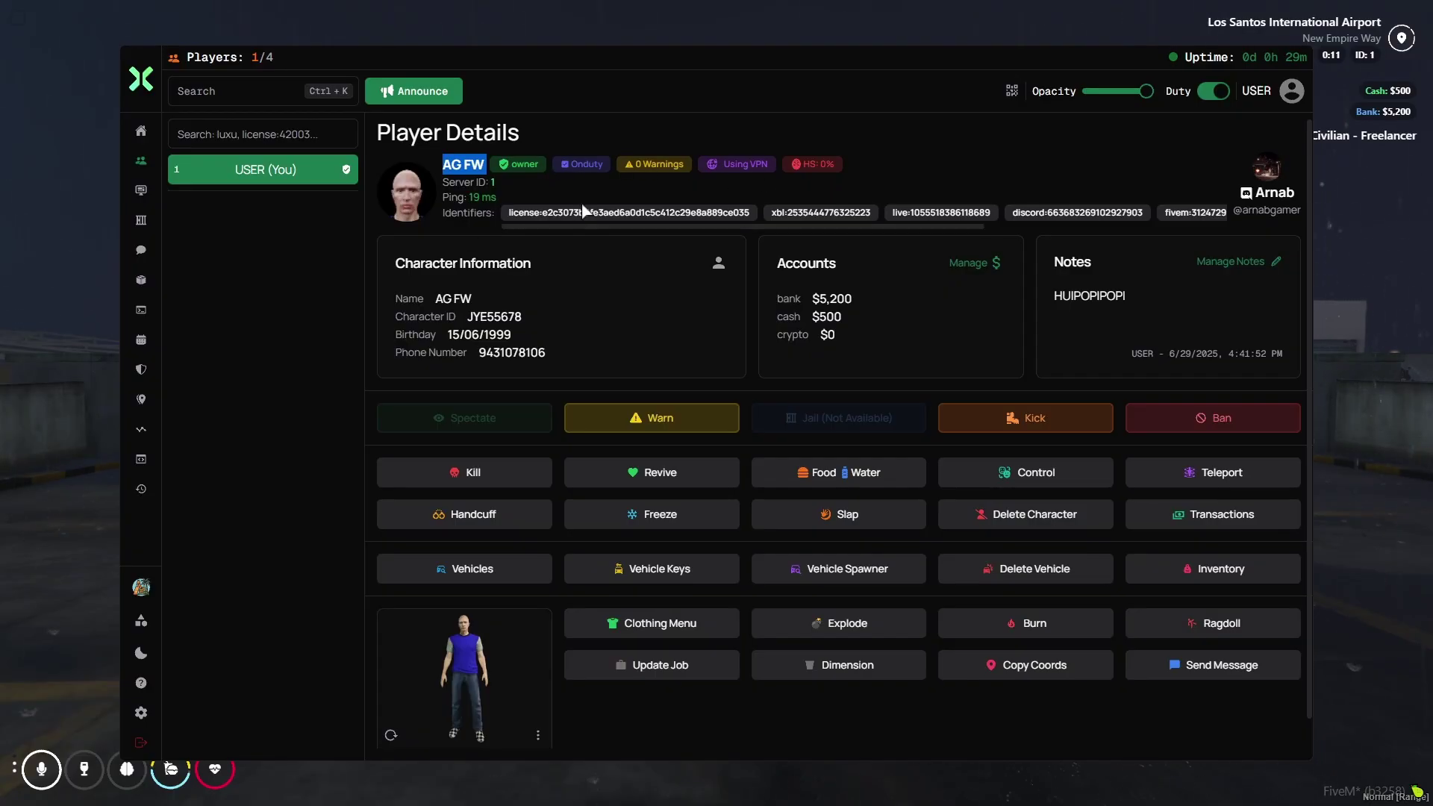
{"action": "mouse_move", "coordinate": [551, 226]}
{"action": "left_mouse_down"}
{"action": "mouse_move", "coordinate": [968, 236]}
{"action": "mouse_move", "coordinate": [730, 205]}
{"action": "mouse_move", "coordinate": [546, 216]}
{"action": "left_mouse_up"}
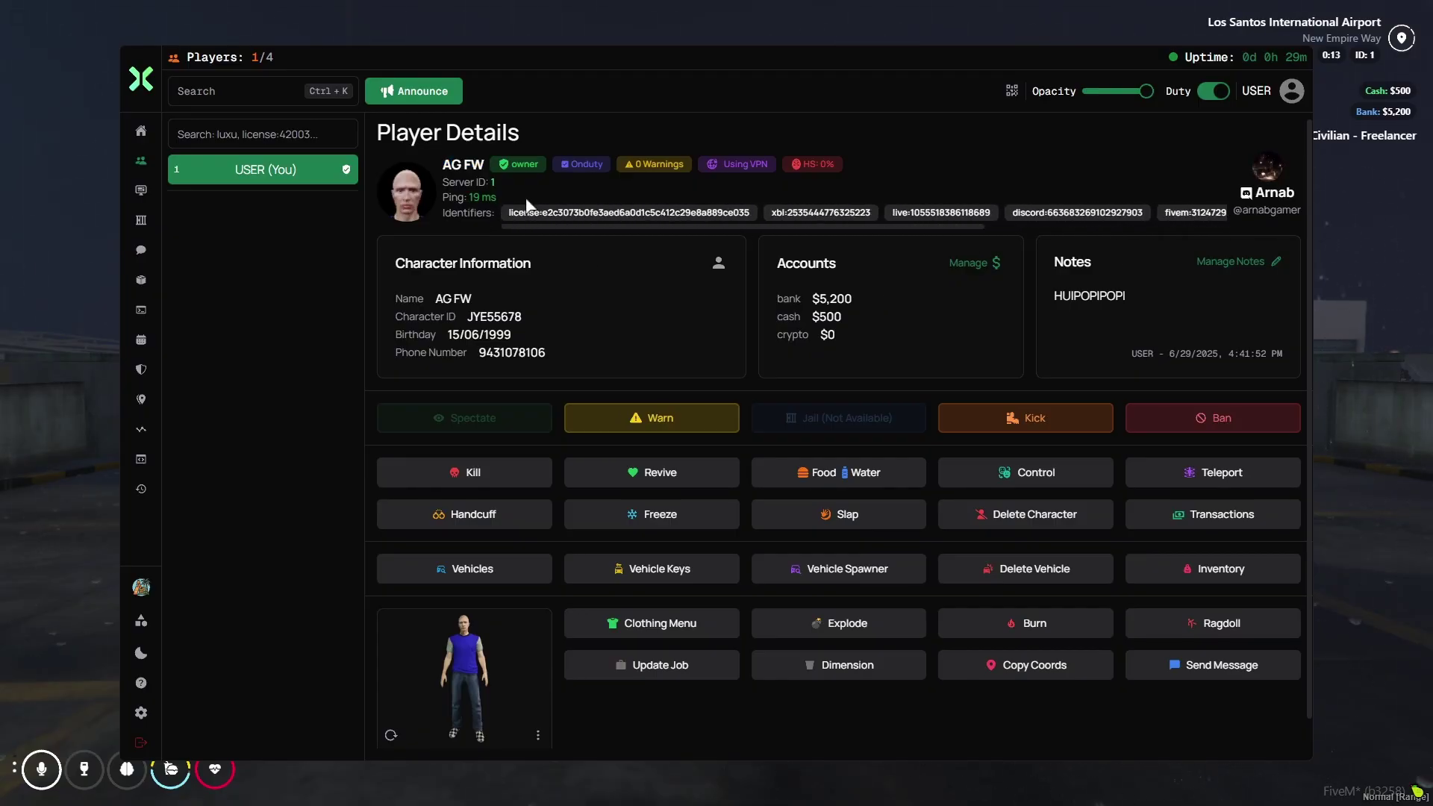
{"action": "double_click", "coordinate": [463, 299]}
{"action": "double_click", "coordinate": [486, 317]}
{"action": "double_click", "coordinate": [492, 335]}
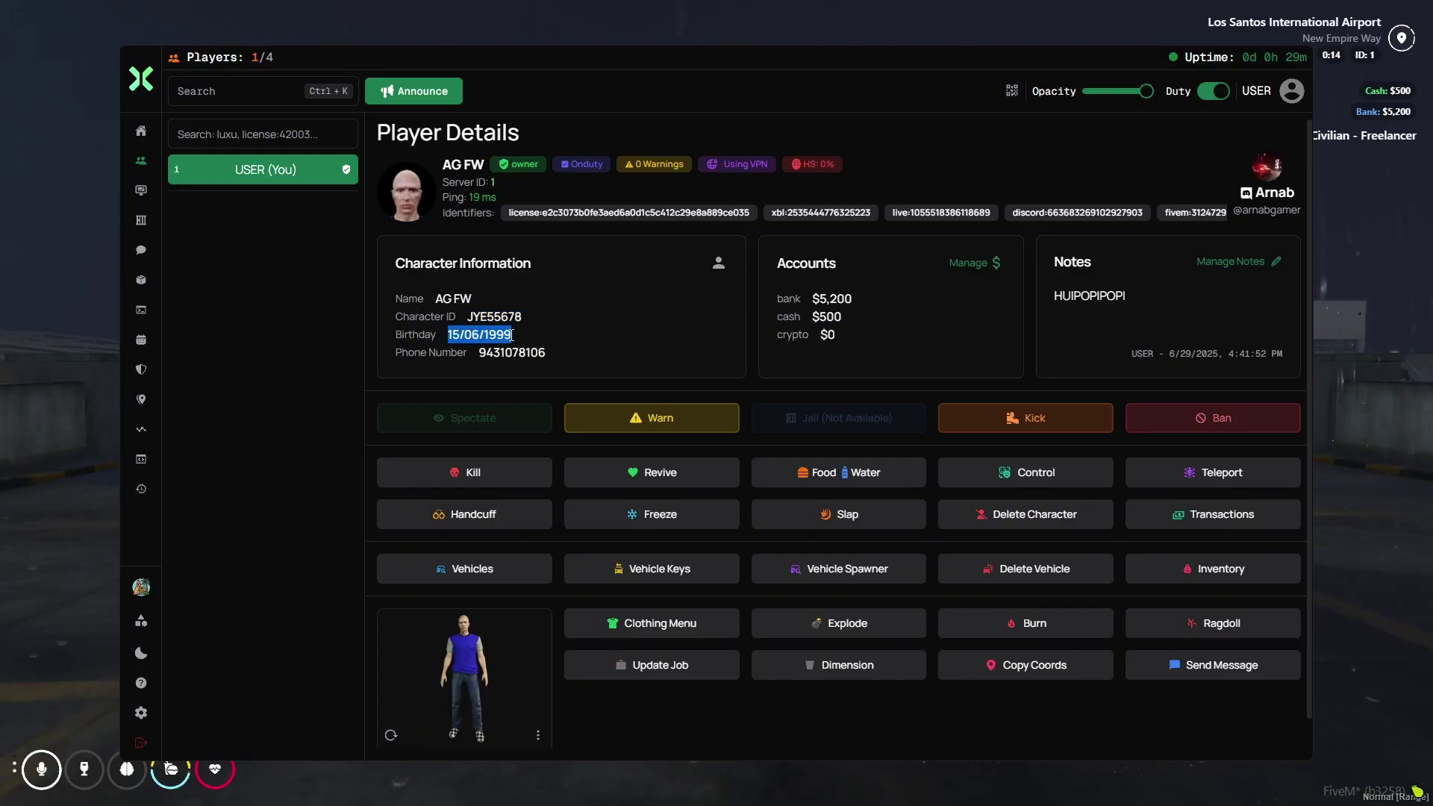
{"action": "double_click", "coordinate": [516, 351]}
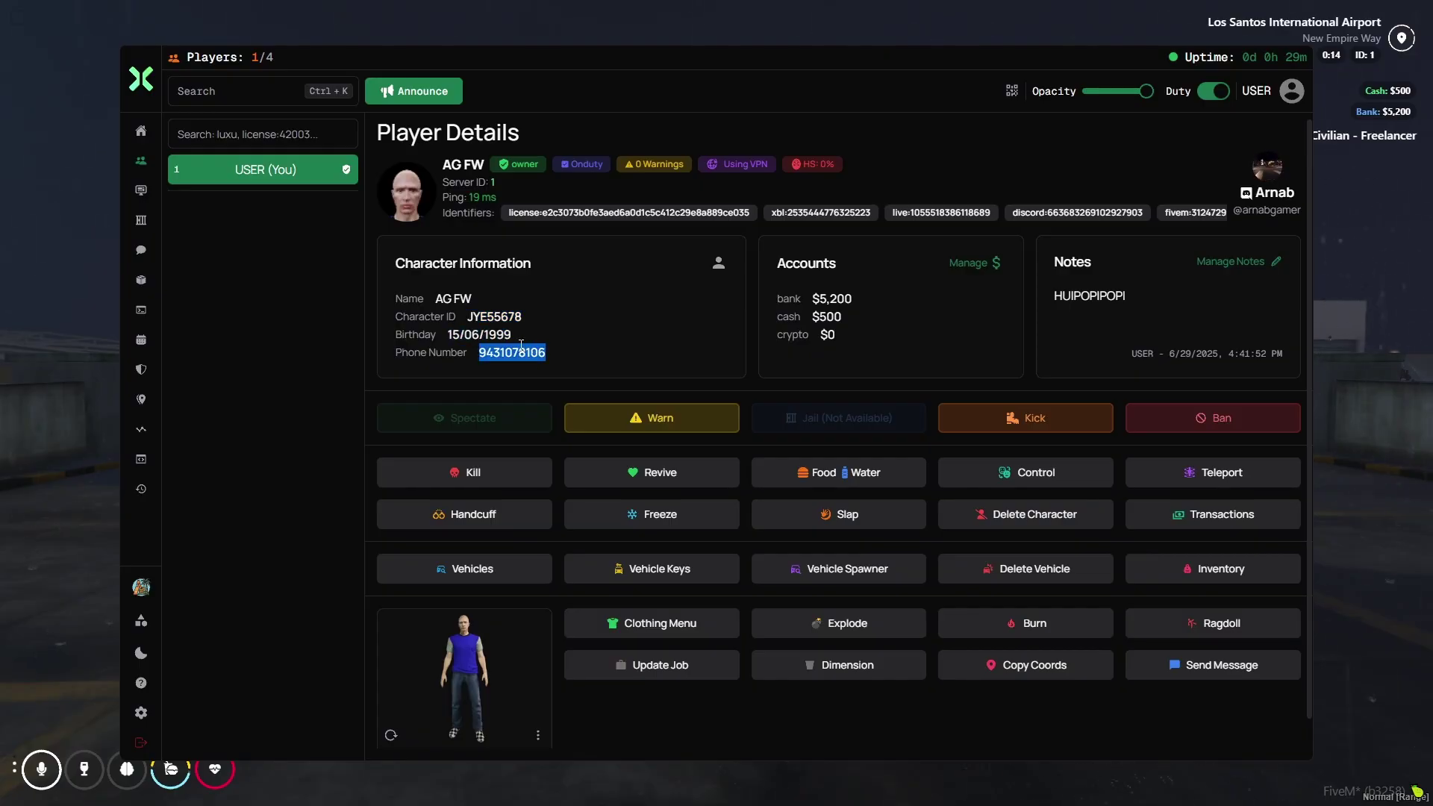
{"action": "left_click", "coordinate": [968, 263]}
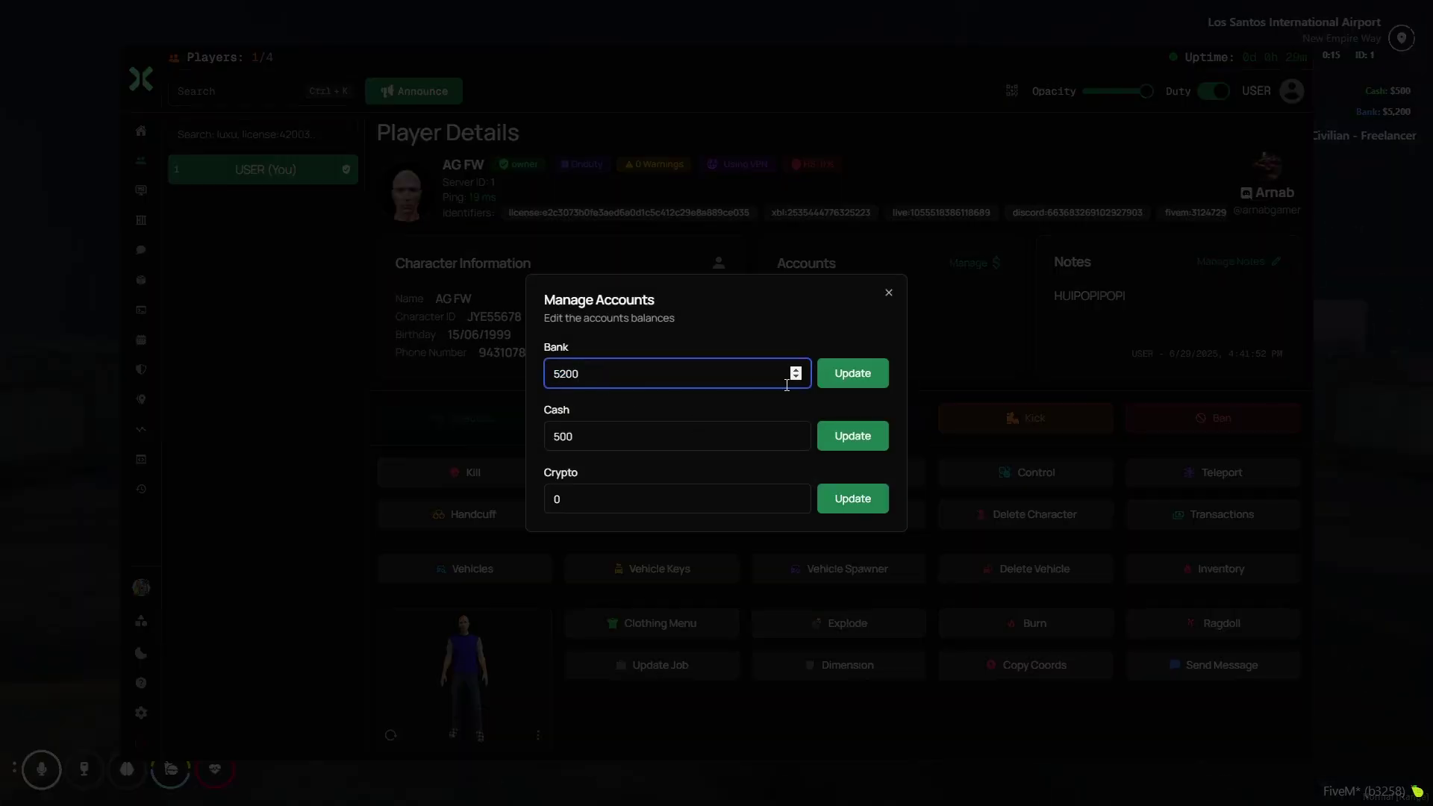
- Save the player's bank balance as 52000
{"action": "type", "text": "0"}
{"action": "left_click", "coordinate": [866, 376]}
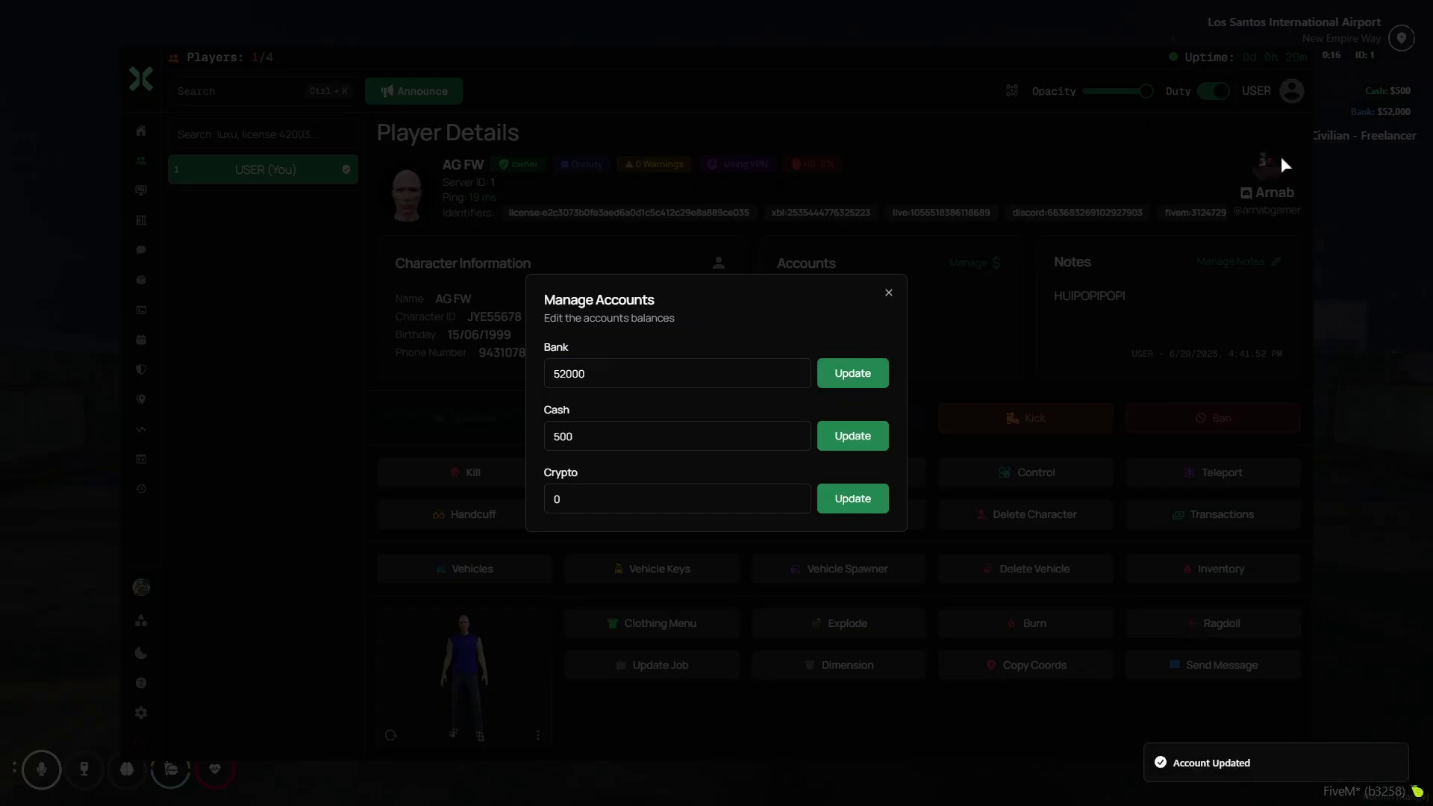
{"action": "left_click", "coordinate": [889, 293]}
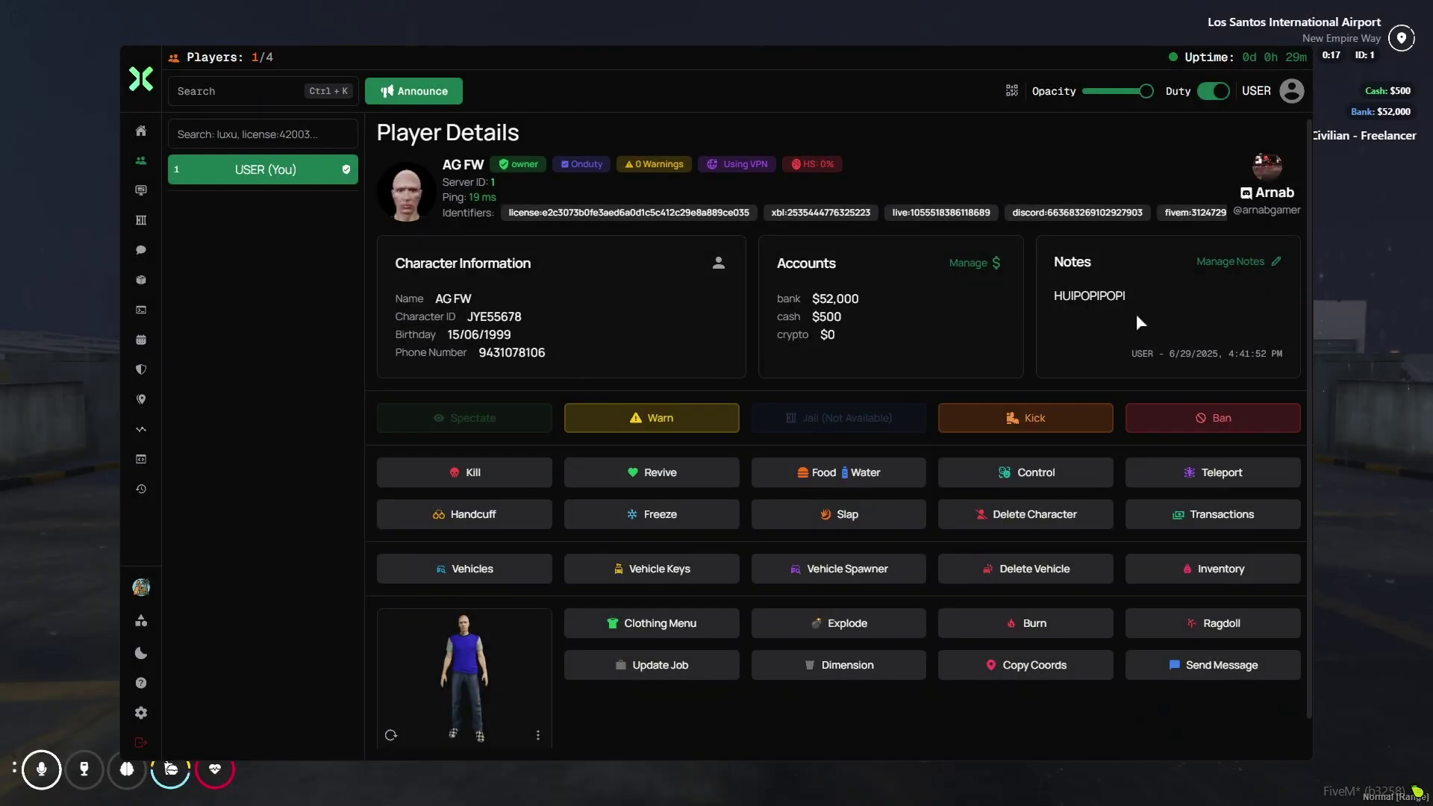
- Add the note 'hiiiiii' to the player in the notes manager
{"action": "double_click", "coordinate": [1090, 295]}
{"action": "left_click", "coordinate": [1235, 261]}
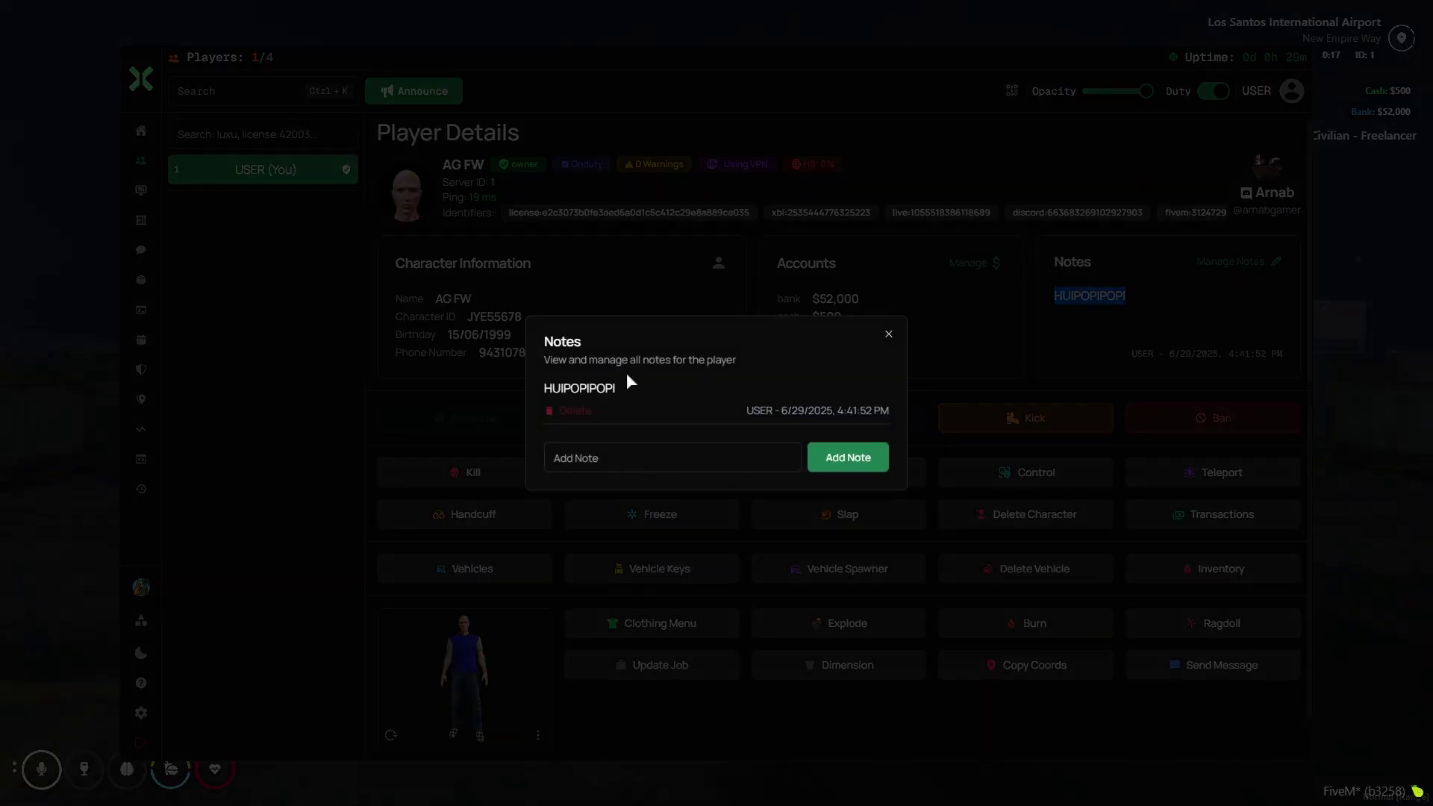
{"action": "left_click", "coordinate": [663, 455]}
{"action": "type", "text": "hiiiiii"}
{"action": "left_click", "coordinate": [835, 456]}
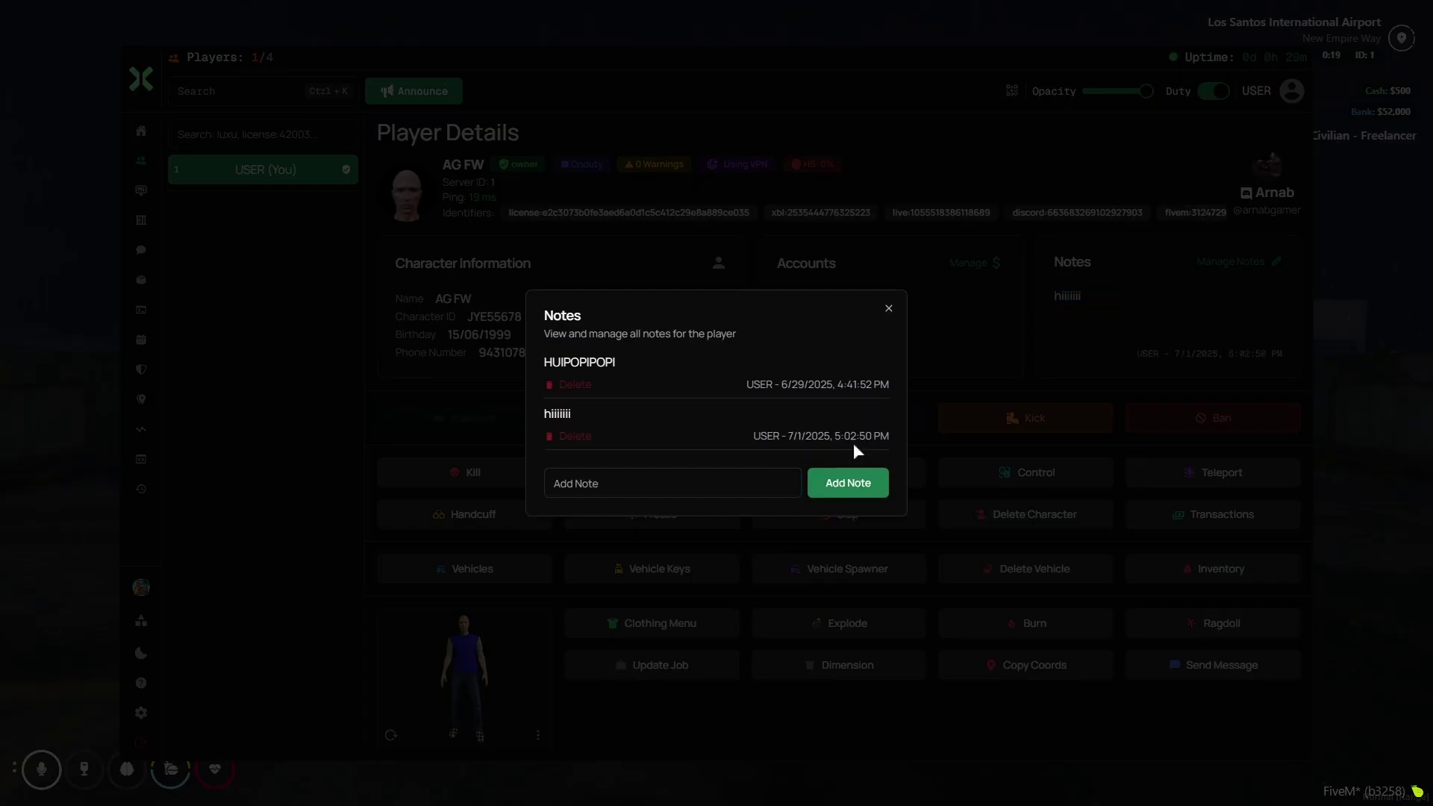
{"action": "left_click", "coordinate": [889, 308]}
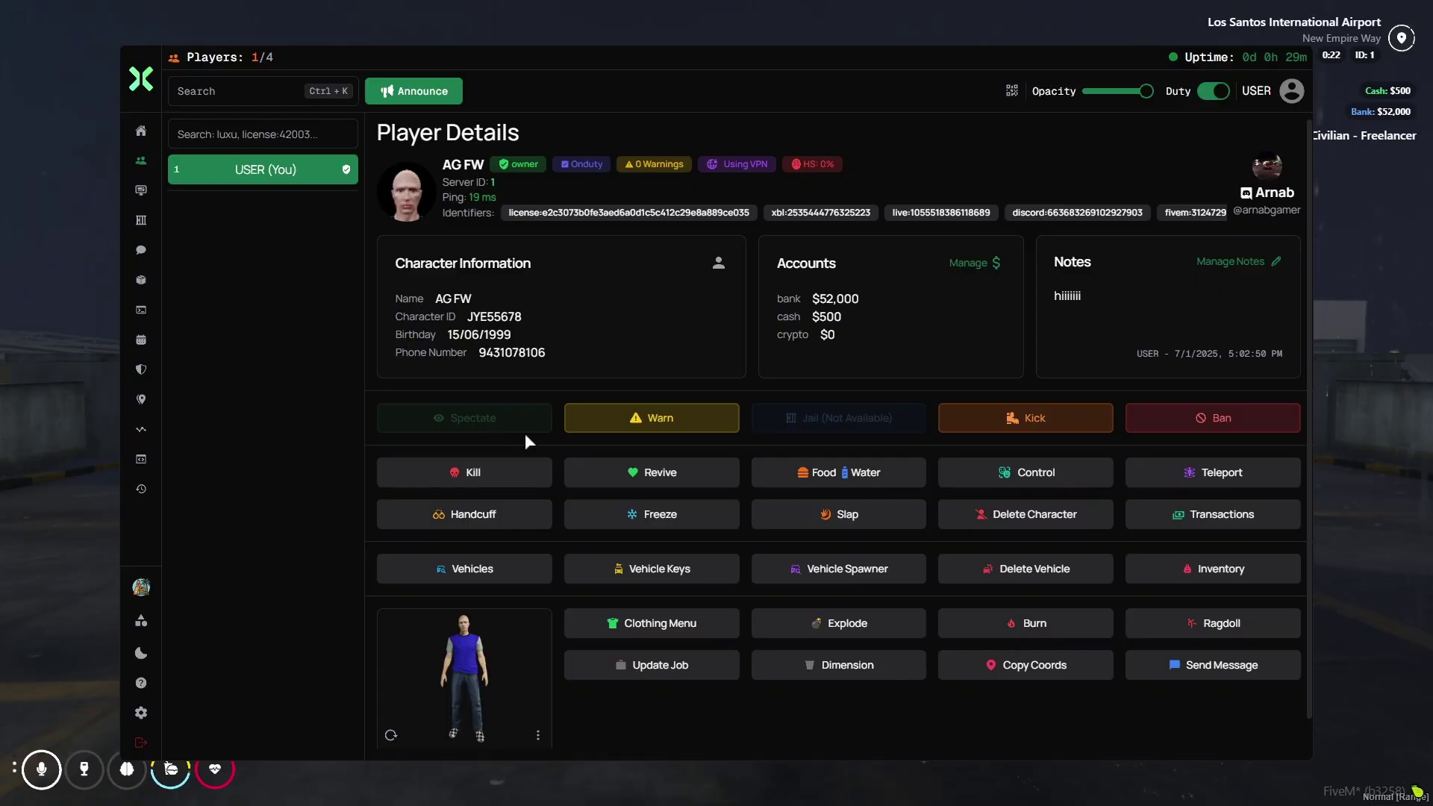
- Warn the player, then kill, revive and slap their character
{"action": "left_click", "coordinate": [623, 416]}
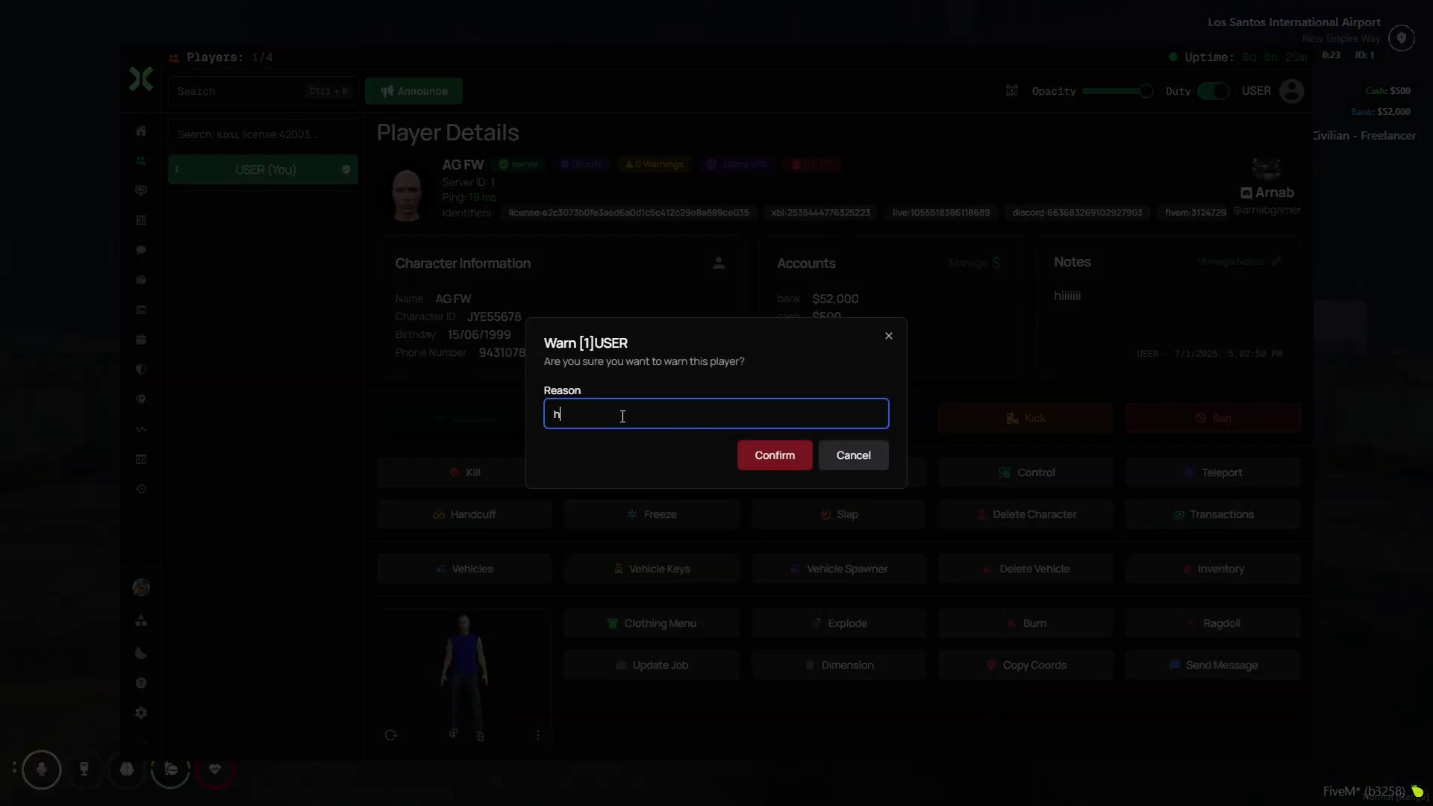
{"action": "left_click", "coordinate": [775, 454]}
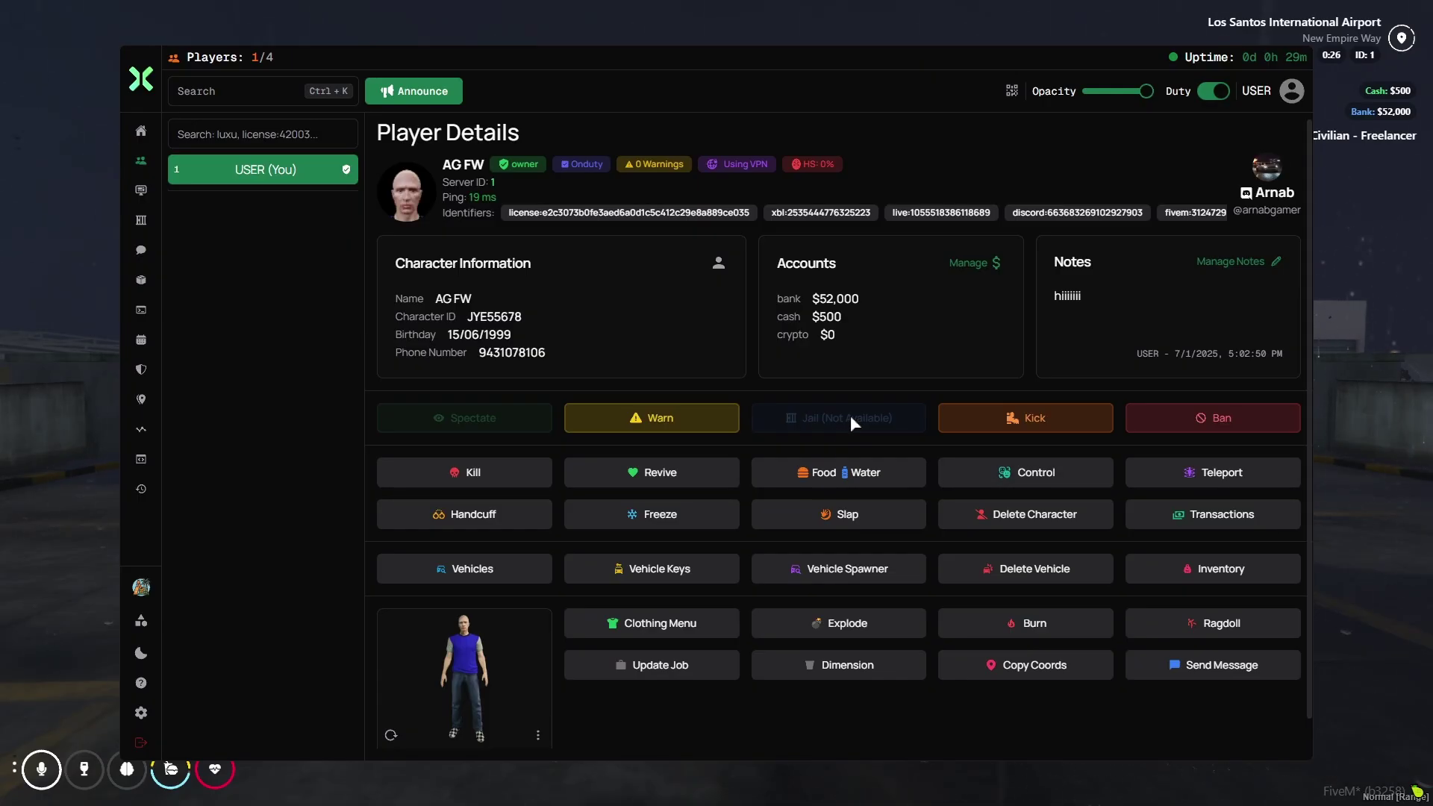
{"action": "left_click", "coordinate": [495, 481]}
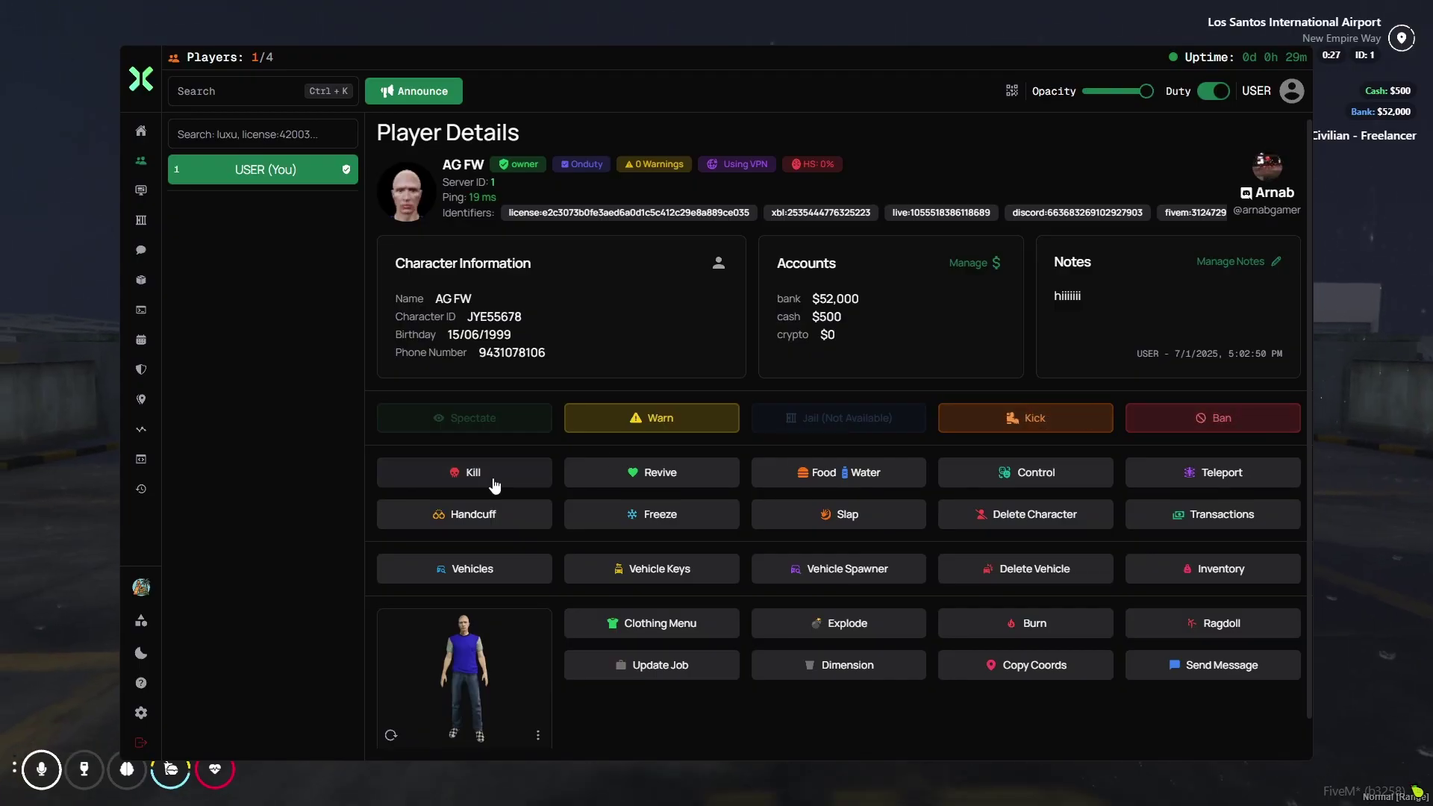
{"action": "left_click", "coordinate": [640, 481]}
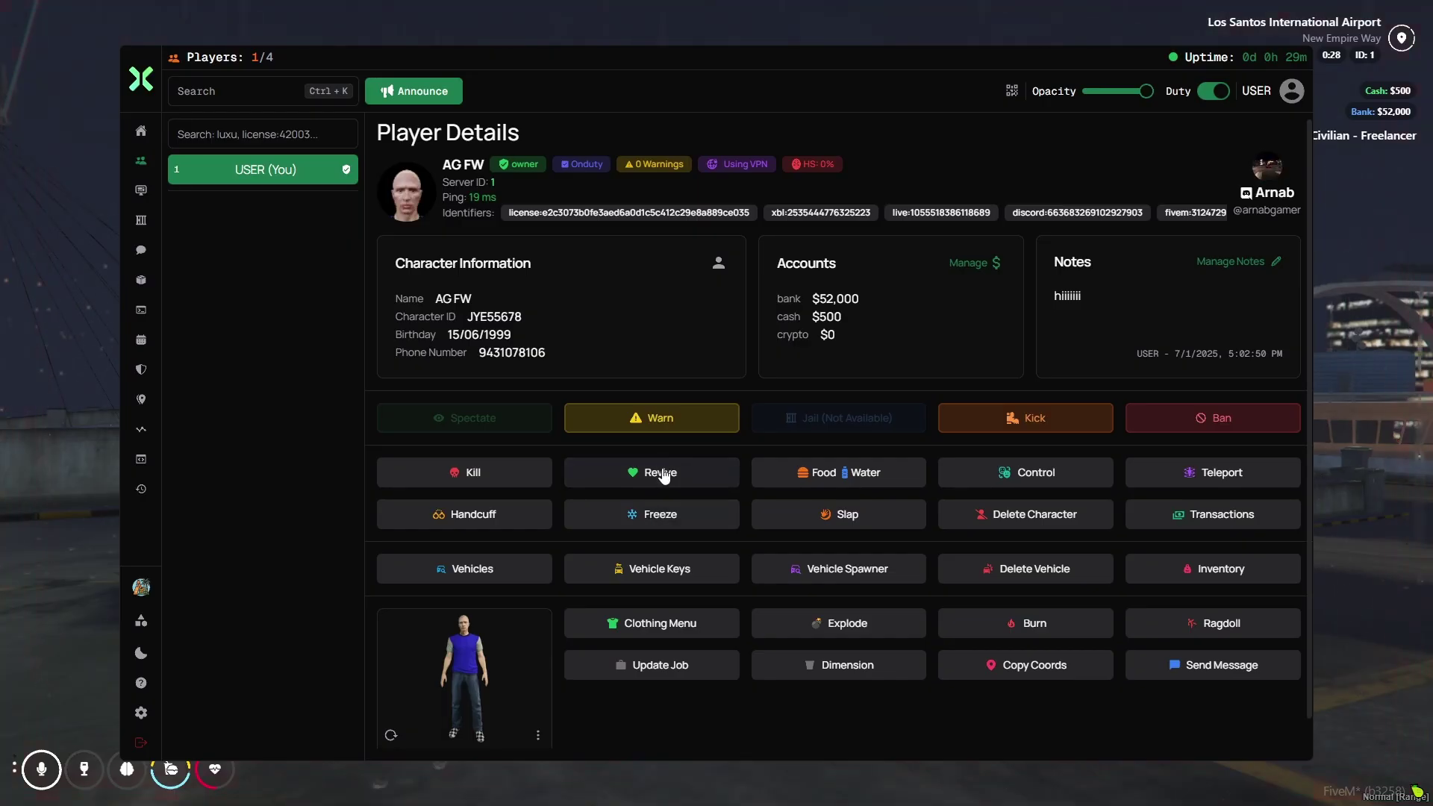
{"action": "left_click", "coordinate": [875, 527]}
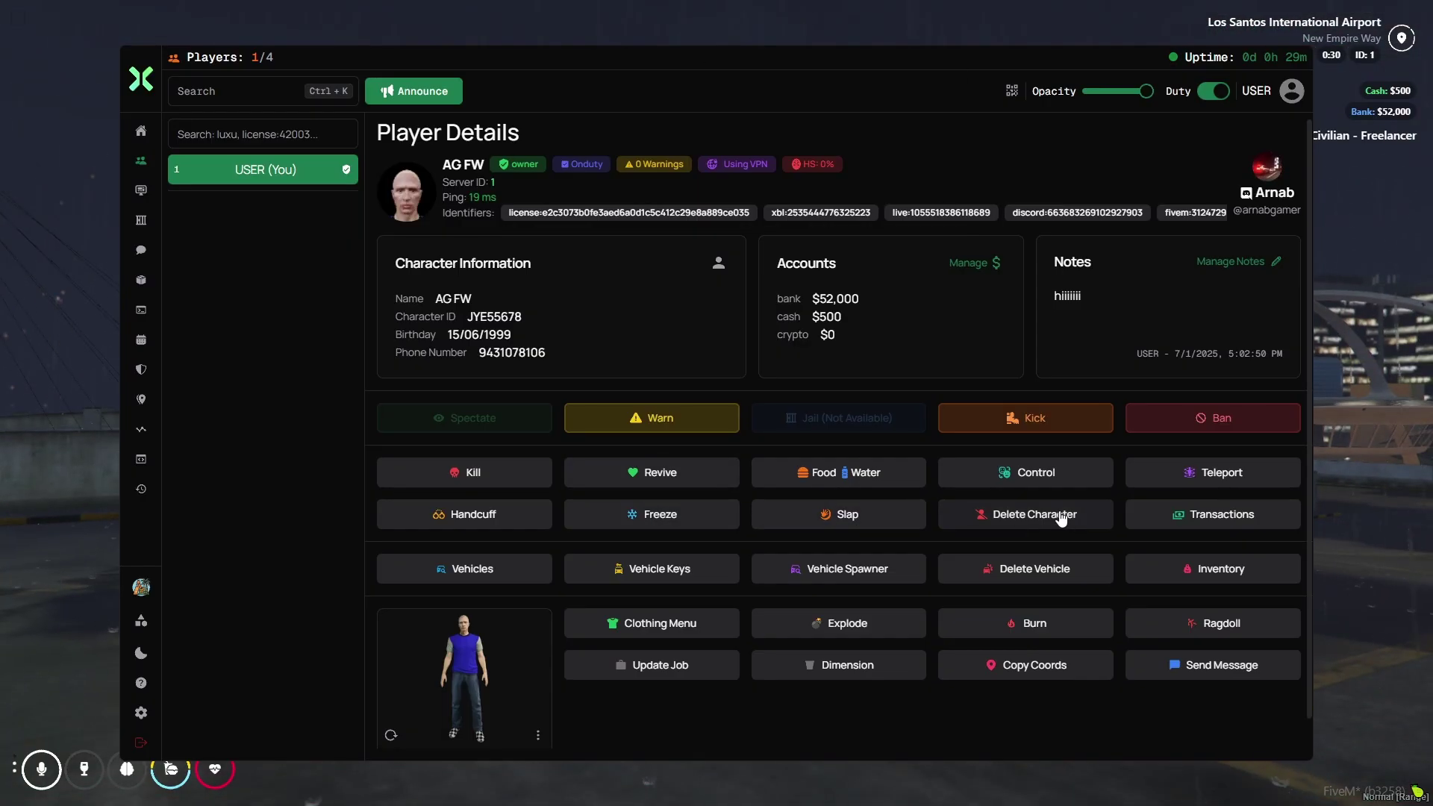
- Load the player's transaction history, then close the Transactions view
{"action": "left_click", "coordinate": [1199, 527]}
{"action": "left_click", "coordinate": [622, 436]}
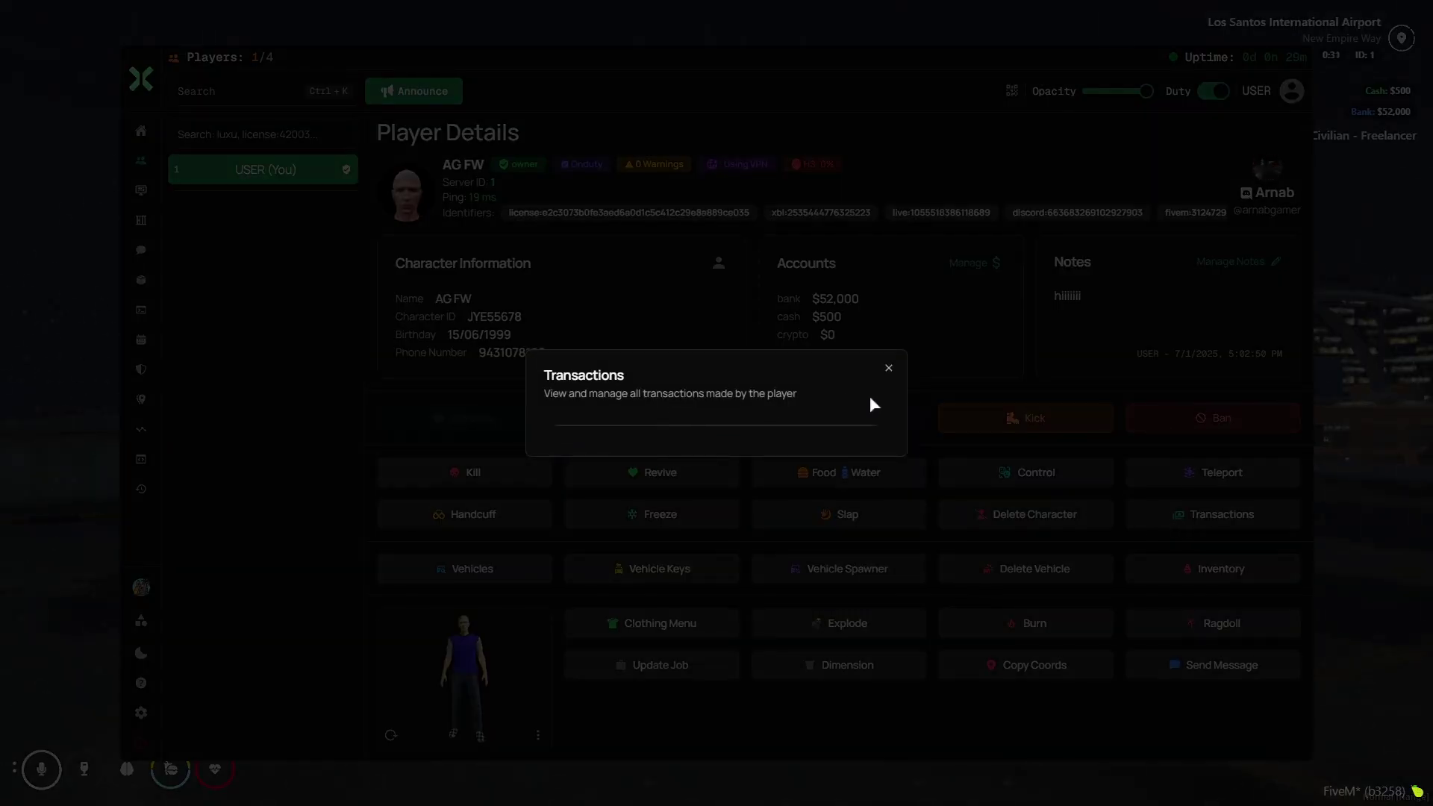
{"action": "left_click", "coordinate": [887, 367]}
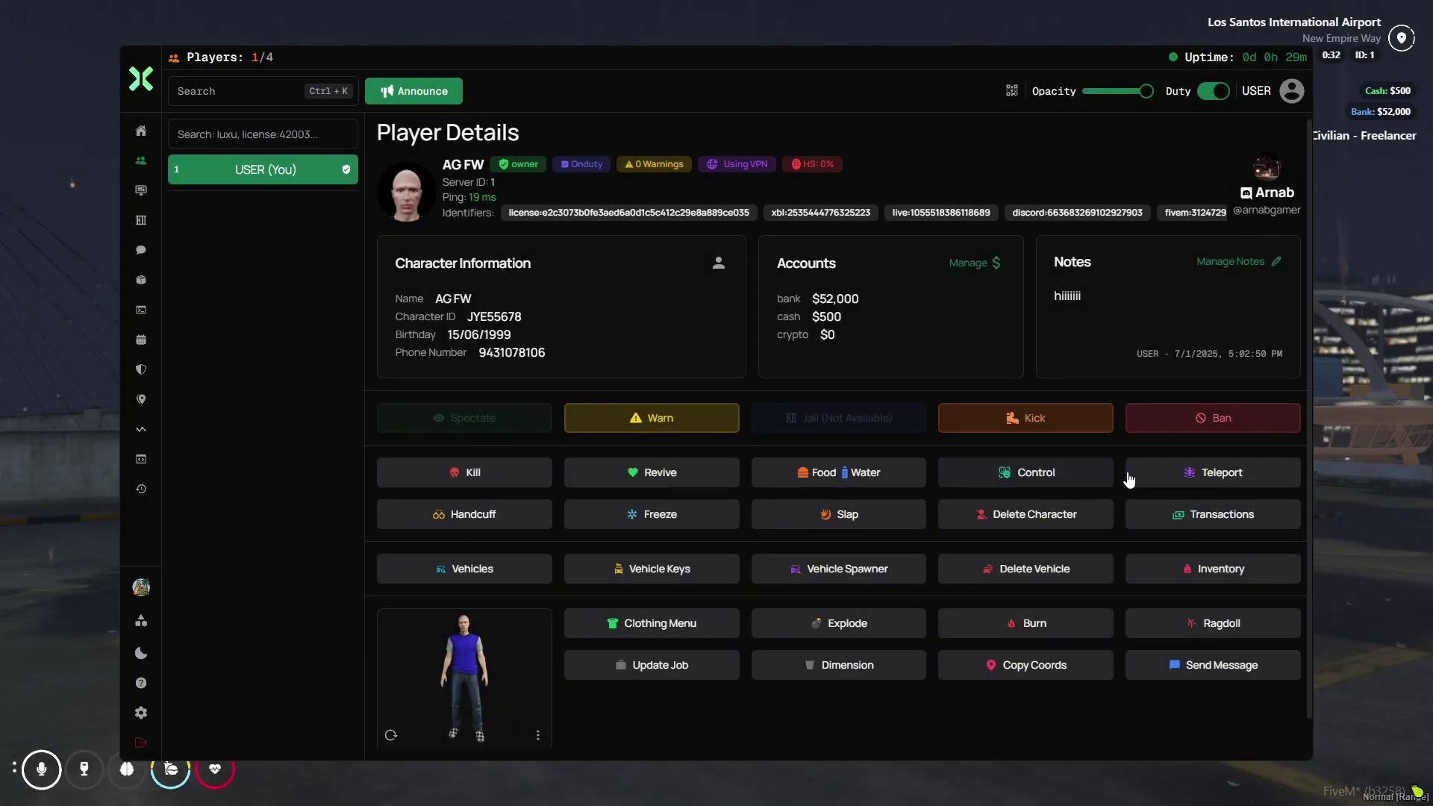
- Check the player's vehicles list and the vehicle key dialog, closing both
{"action": "left_click", "coordinate": [444, 569]}
{"action": "key", "text": "Escape"}
{"action": "left_click", "coordinate": [630, 573]}
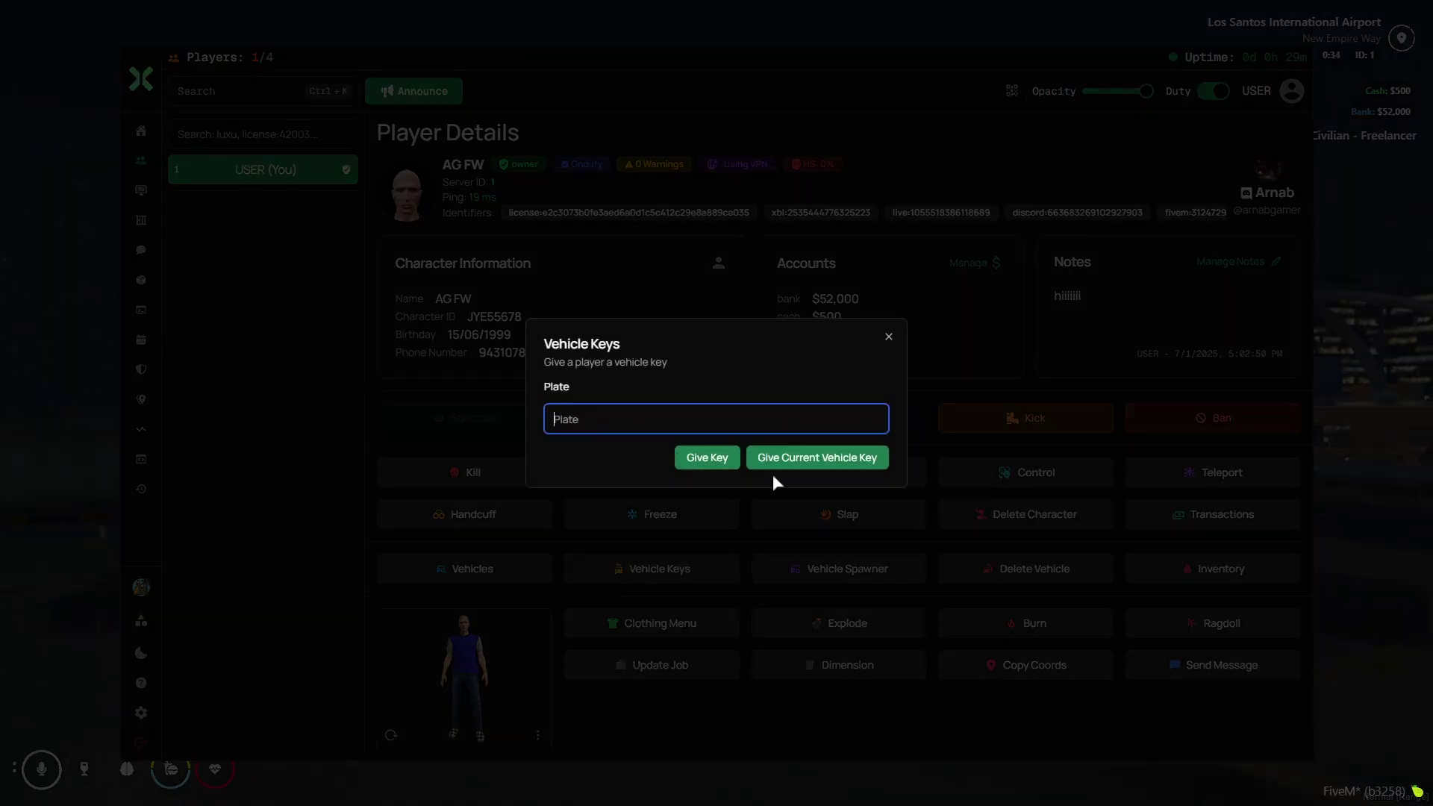
{"action": "left_click", "coordinate": [888, 342]}
- Spawn a t20 car with the Vehicle Spawner
{"action": "left_click", "coordinate": [869, 569]}
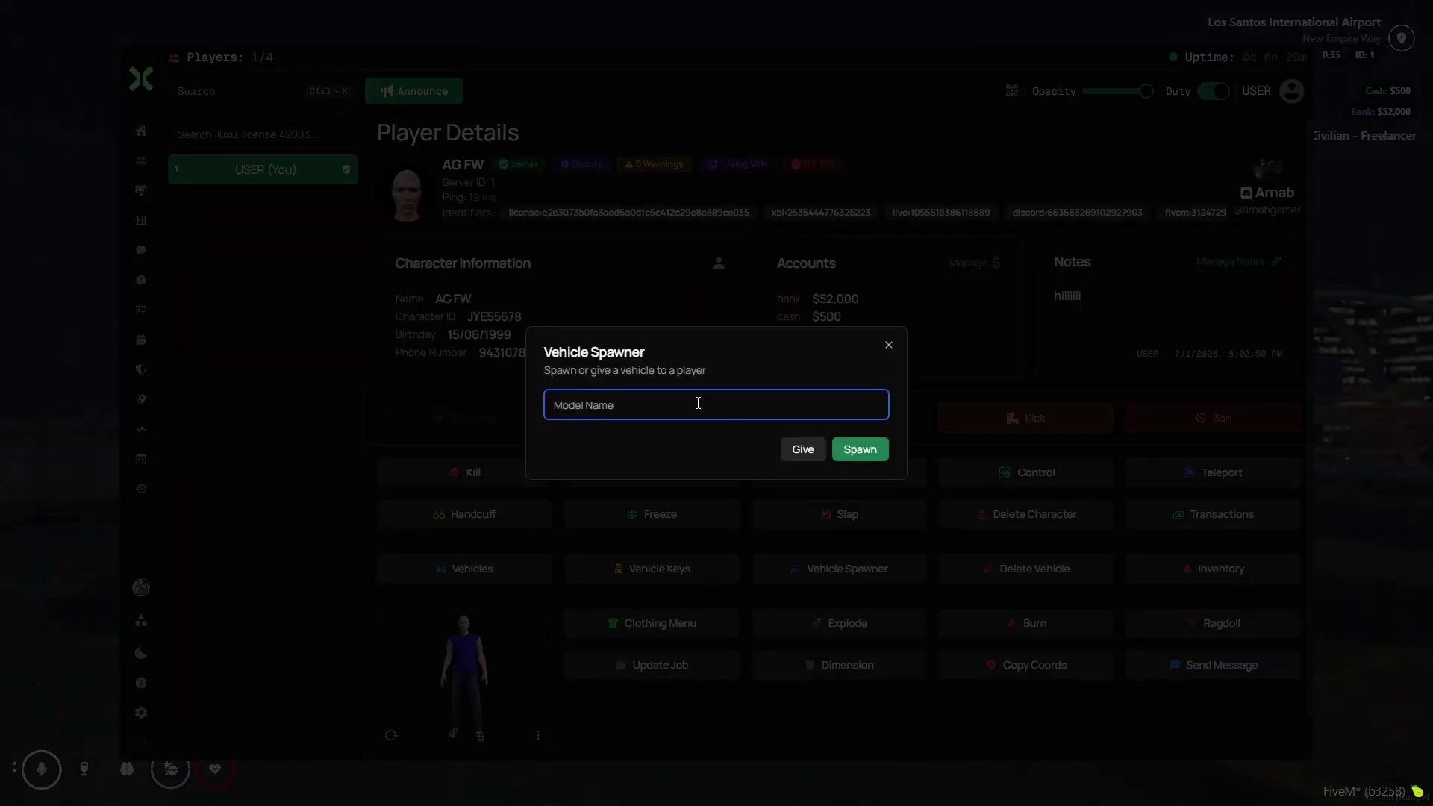
{"action": "type", "text": "t20"}
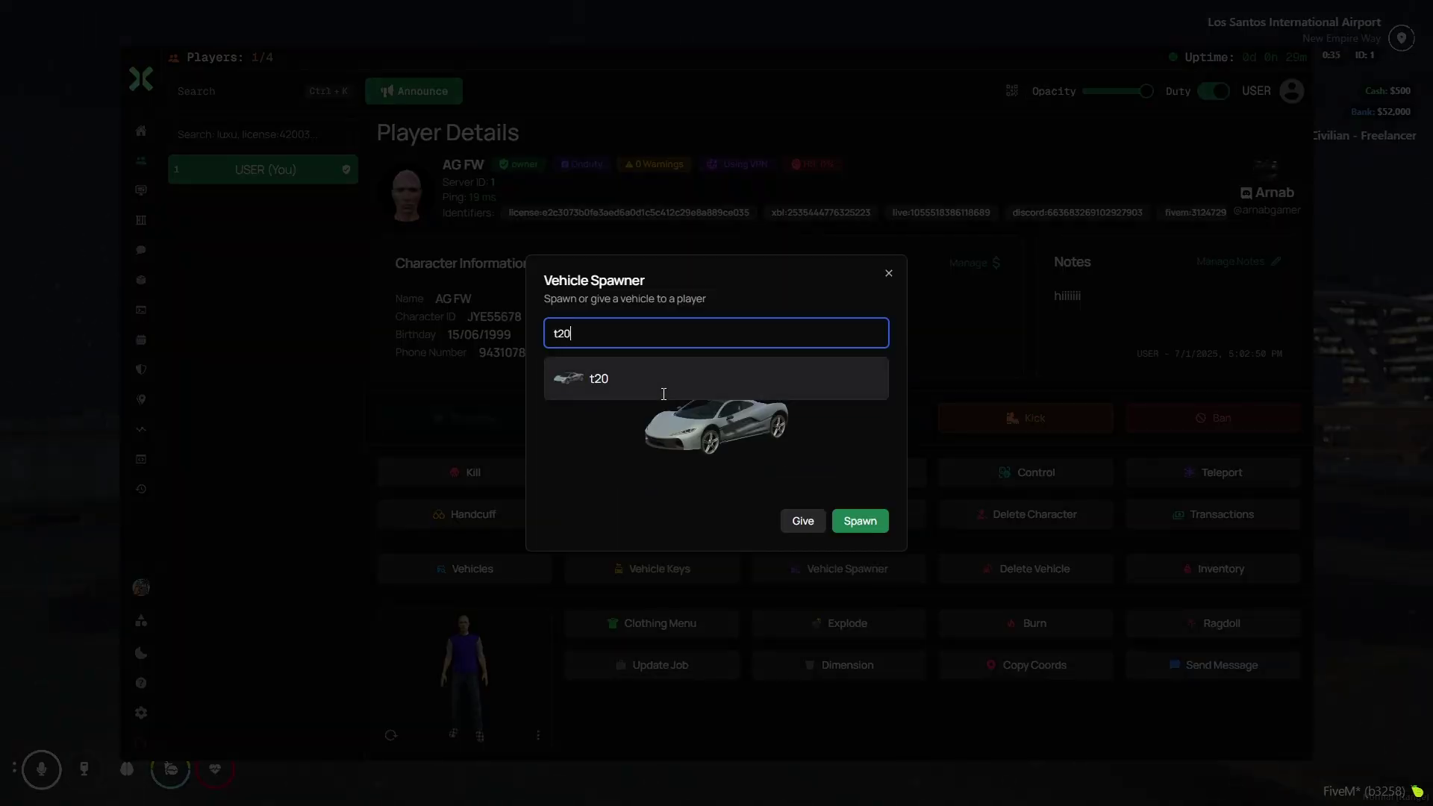
{"action": "left_click", "coordinate": [663, 390]}
{"action": "key", "text": "Return"}
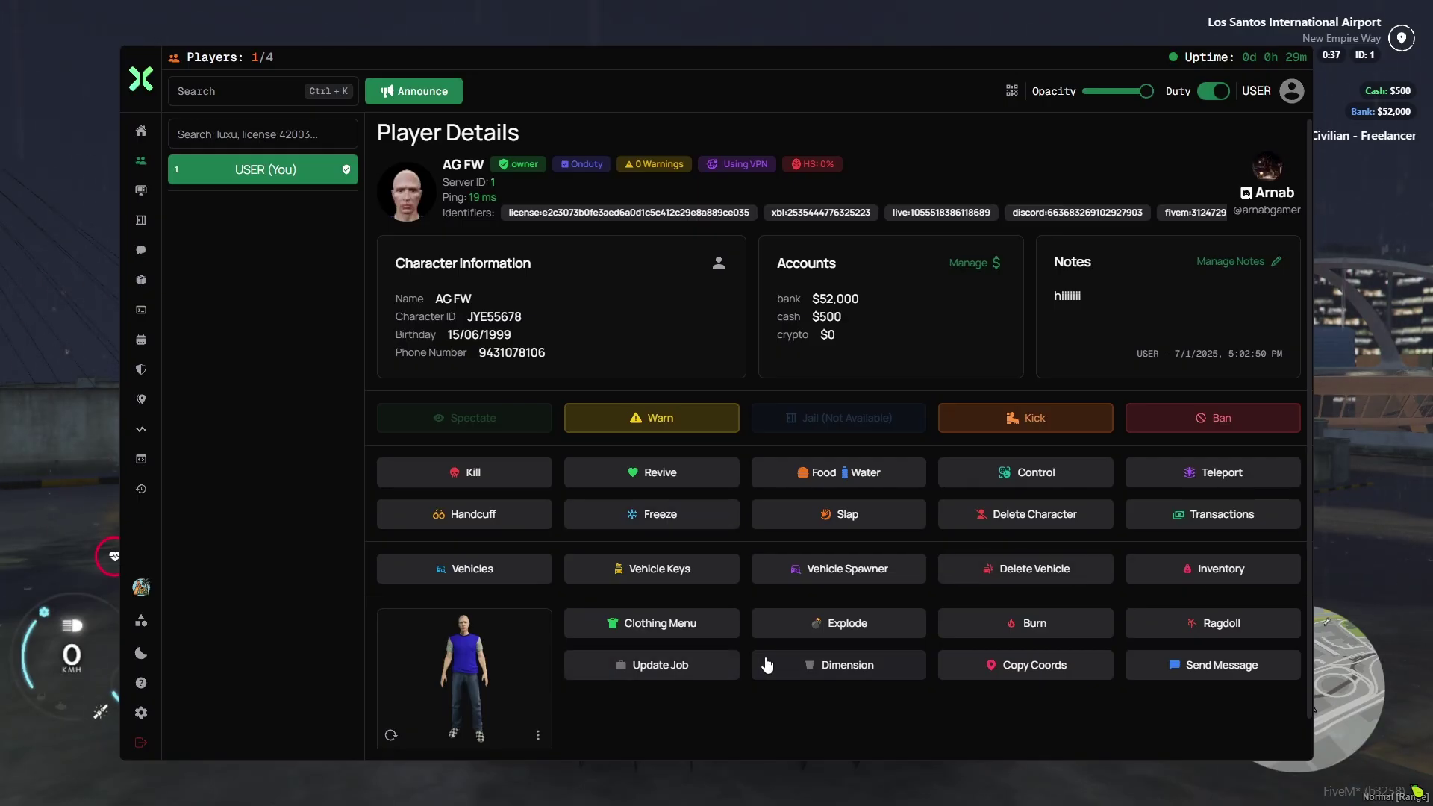
- Run /admincar in game, then reopen the admin panel with /admin
{"action": "key", "text": "Escape"}
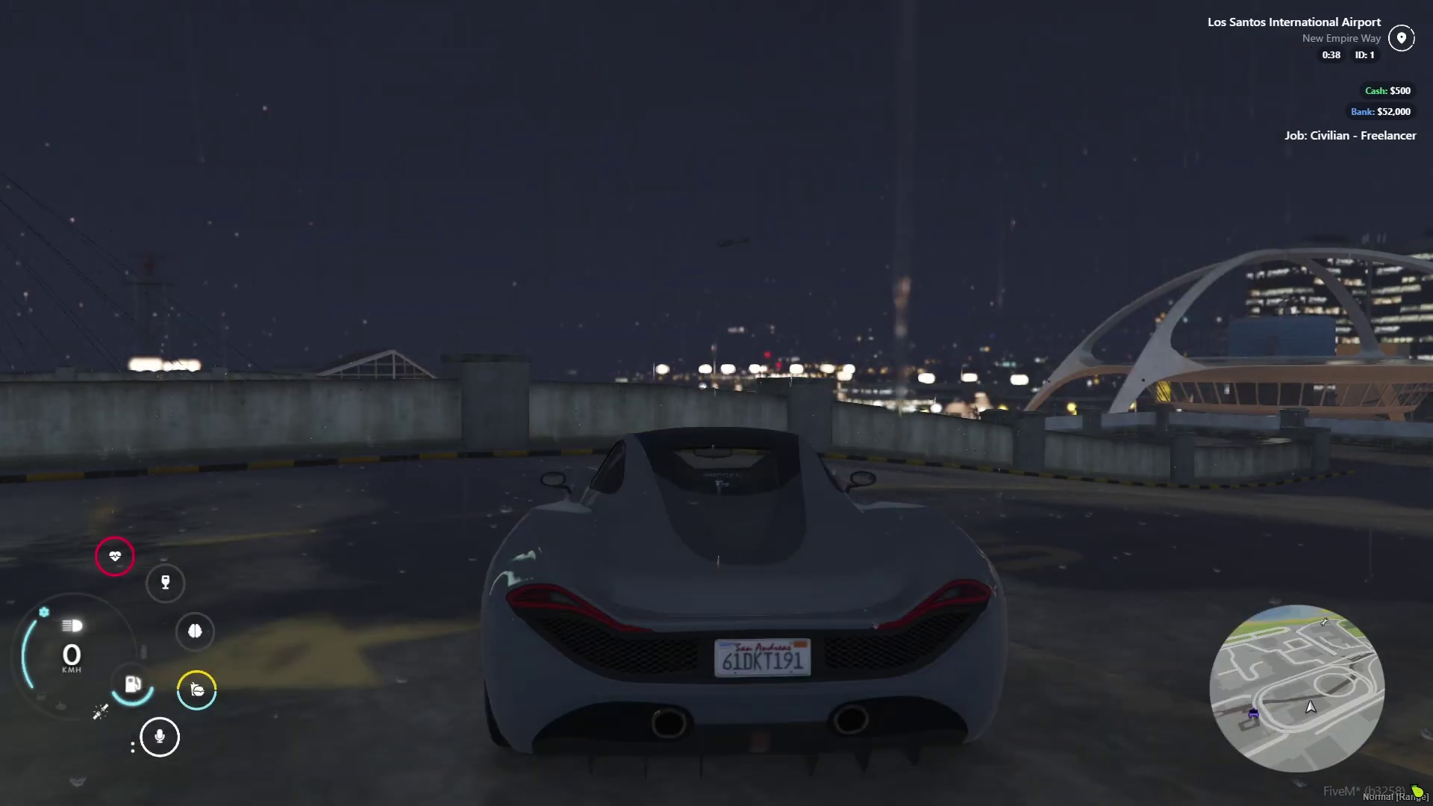
{"action": "type", "text": "t/adminca"}
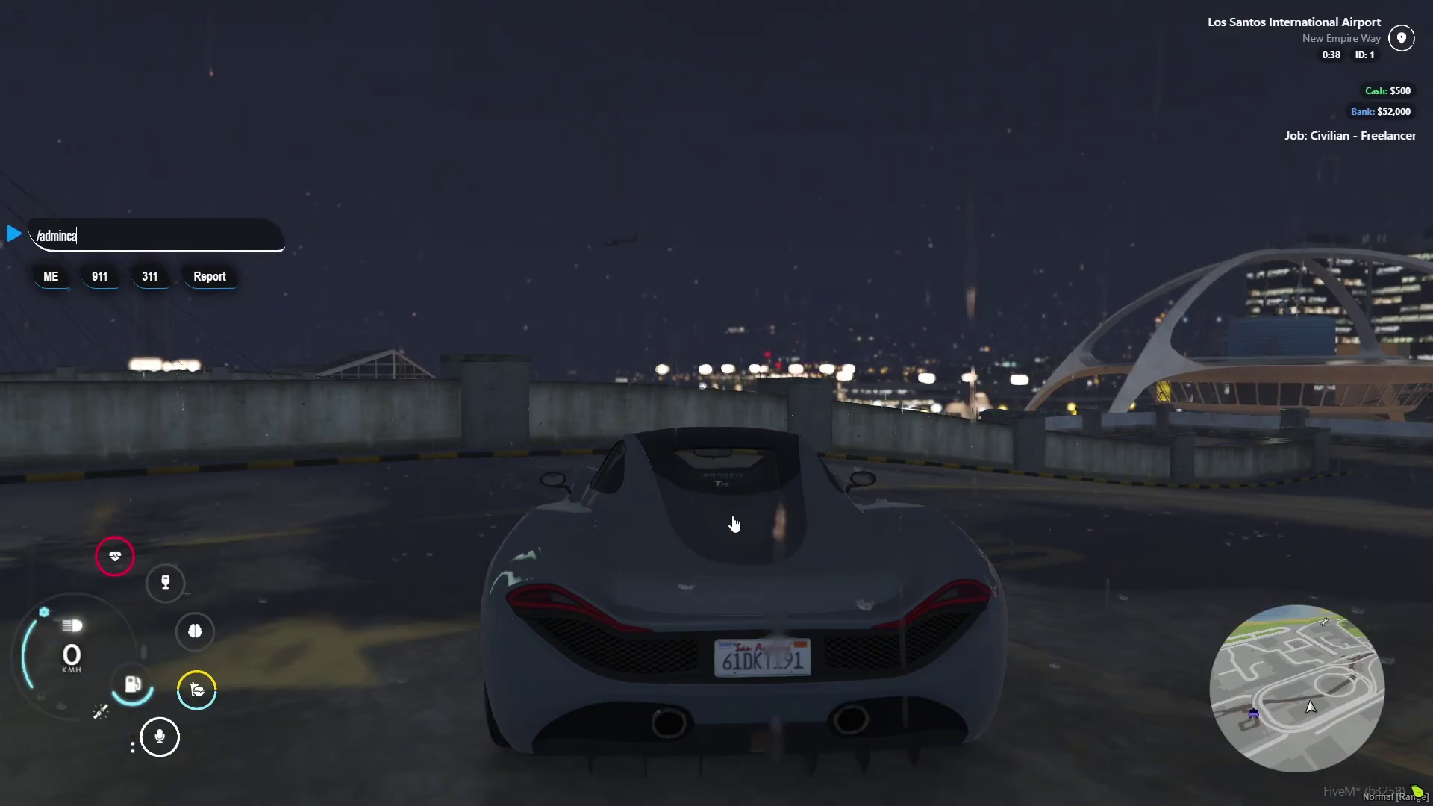
{"action": "type", "text": "r"}
{"action": "key", "text": "Return"}
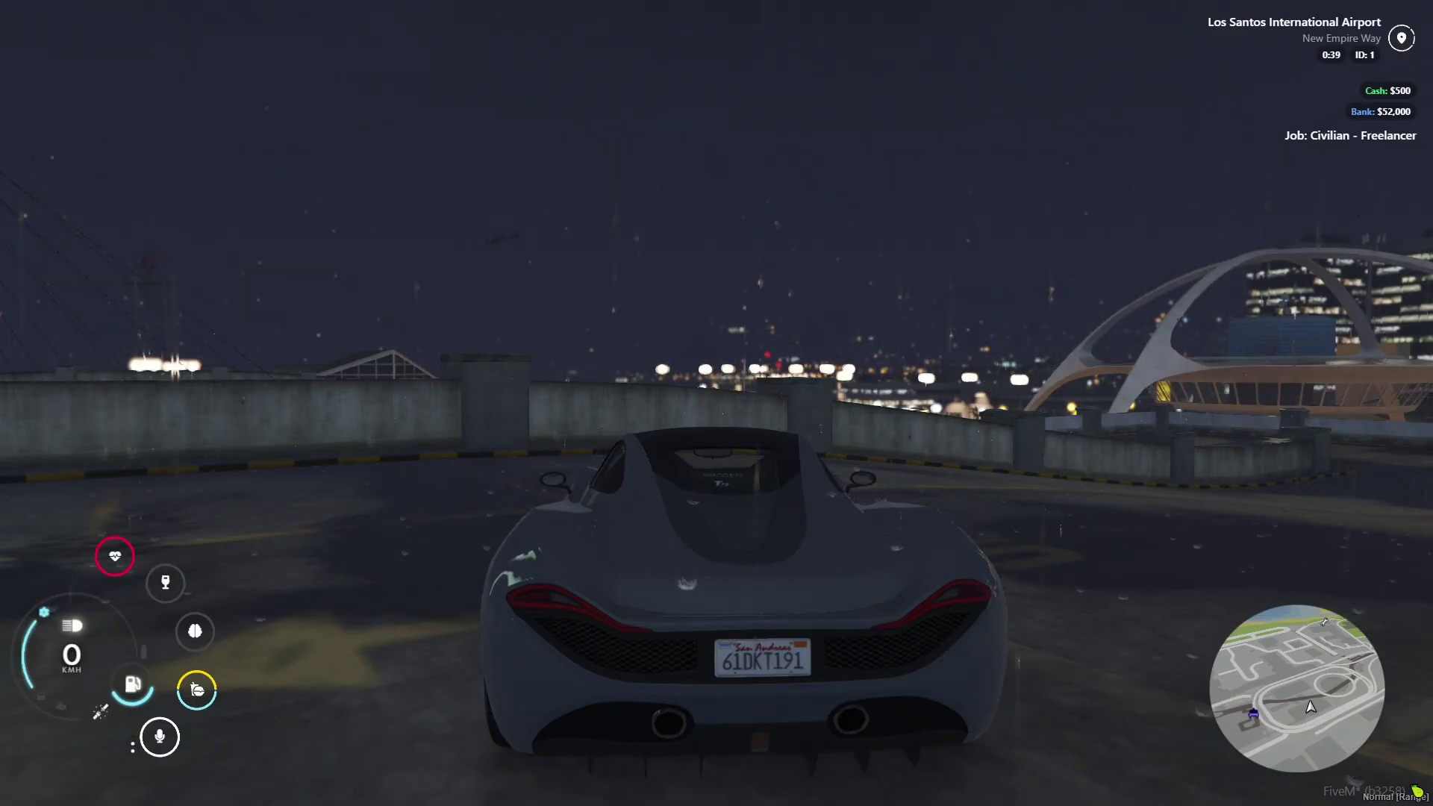
{"action": "type", "text": "t/"}
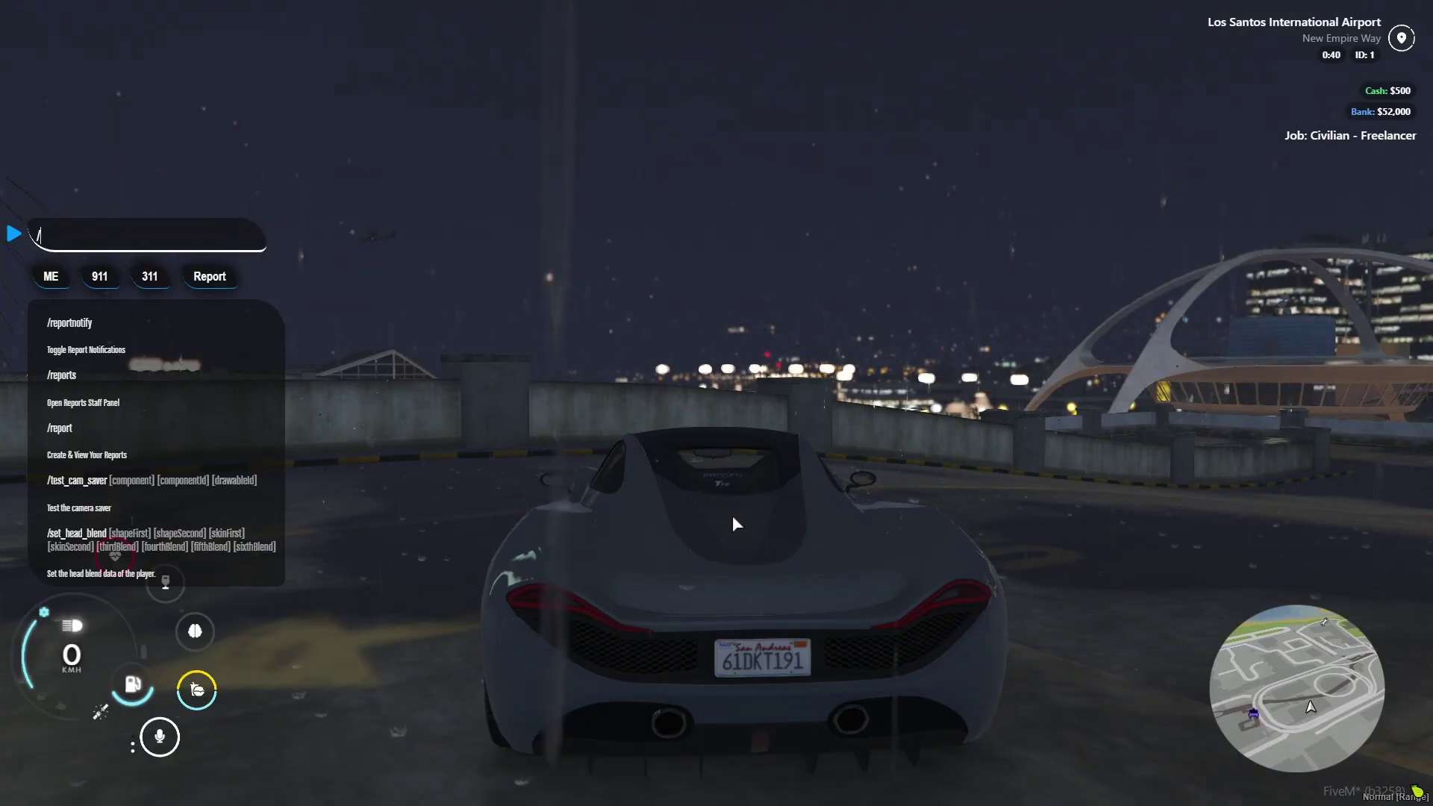
{"action": "type", "text": "admin"}
{"action": "key", "text": "Return"}
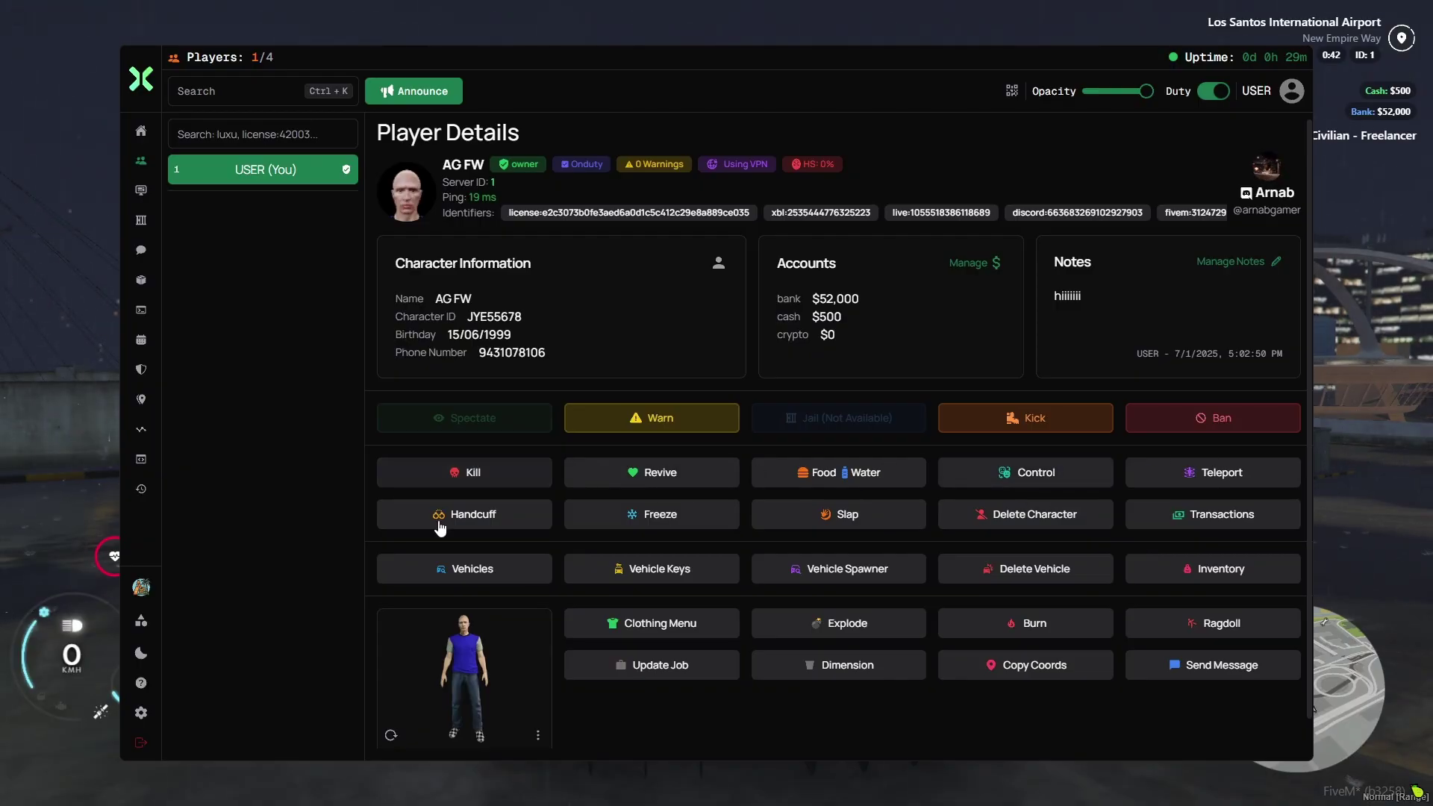
- Check the player's vehicles list and inventory
{"action": "left_click", "coordinate": [489, 576]}
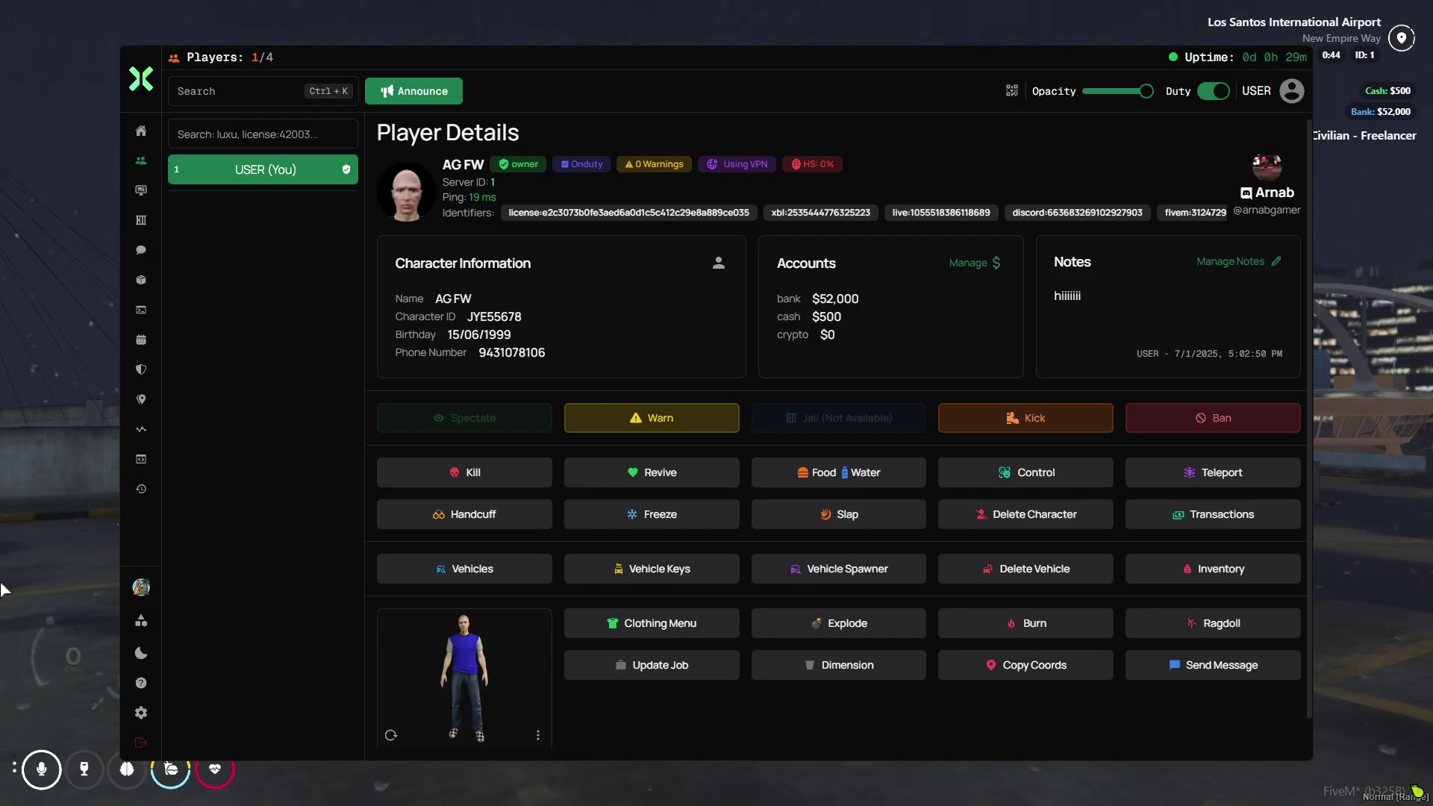
{"action": "left_click", "coordinate": [1230, 575]}
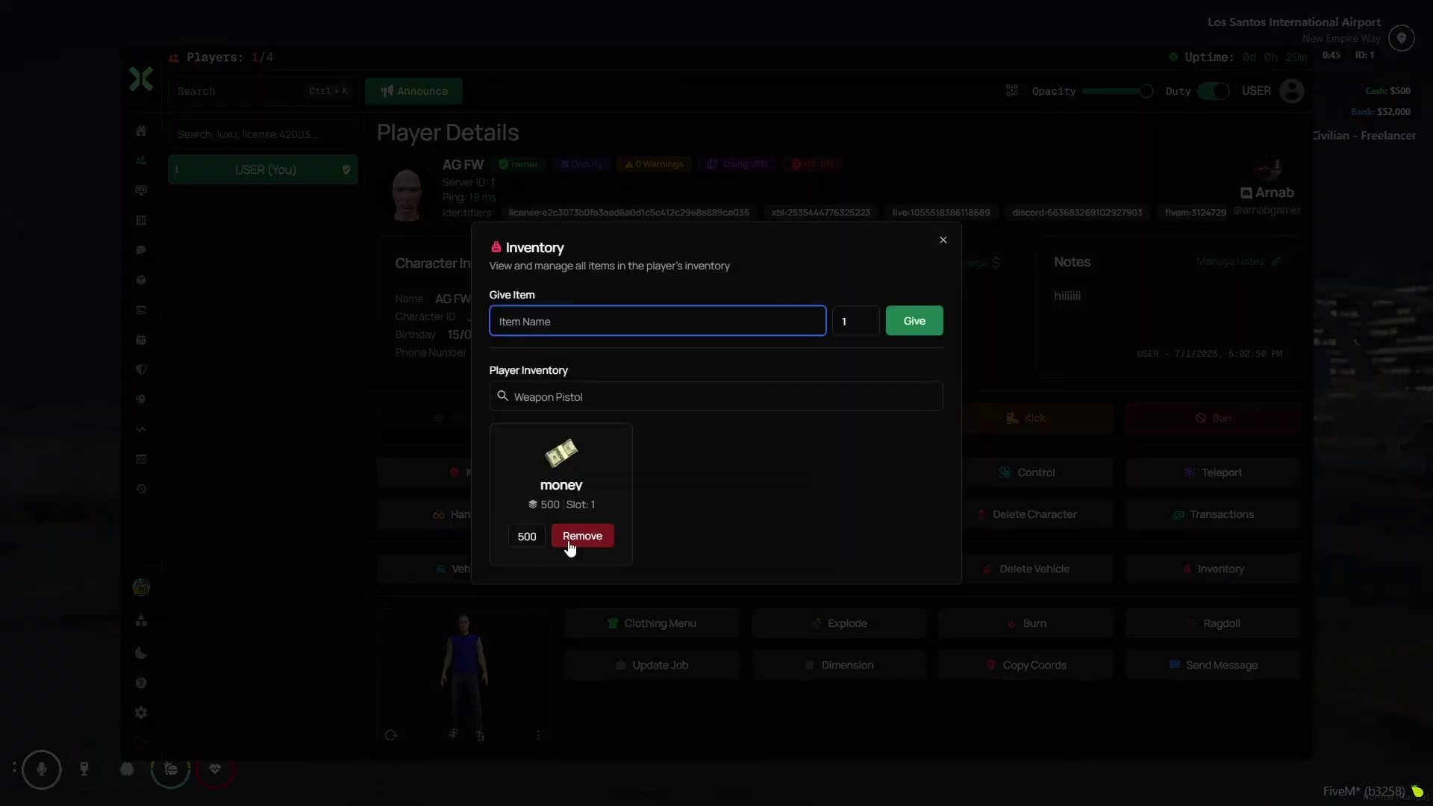
{"action": "left_click", "coordinate": [1149, 597]}
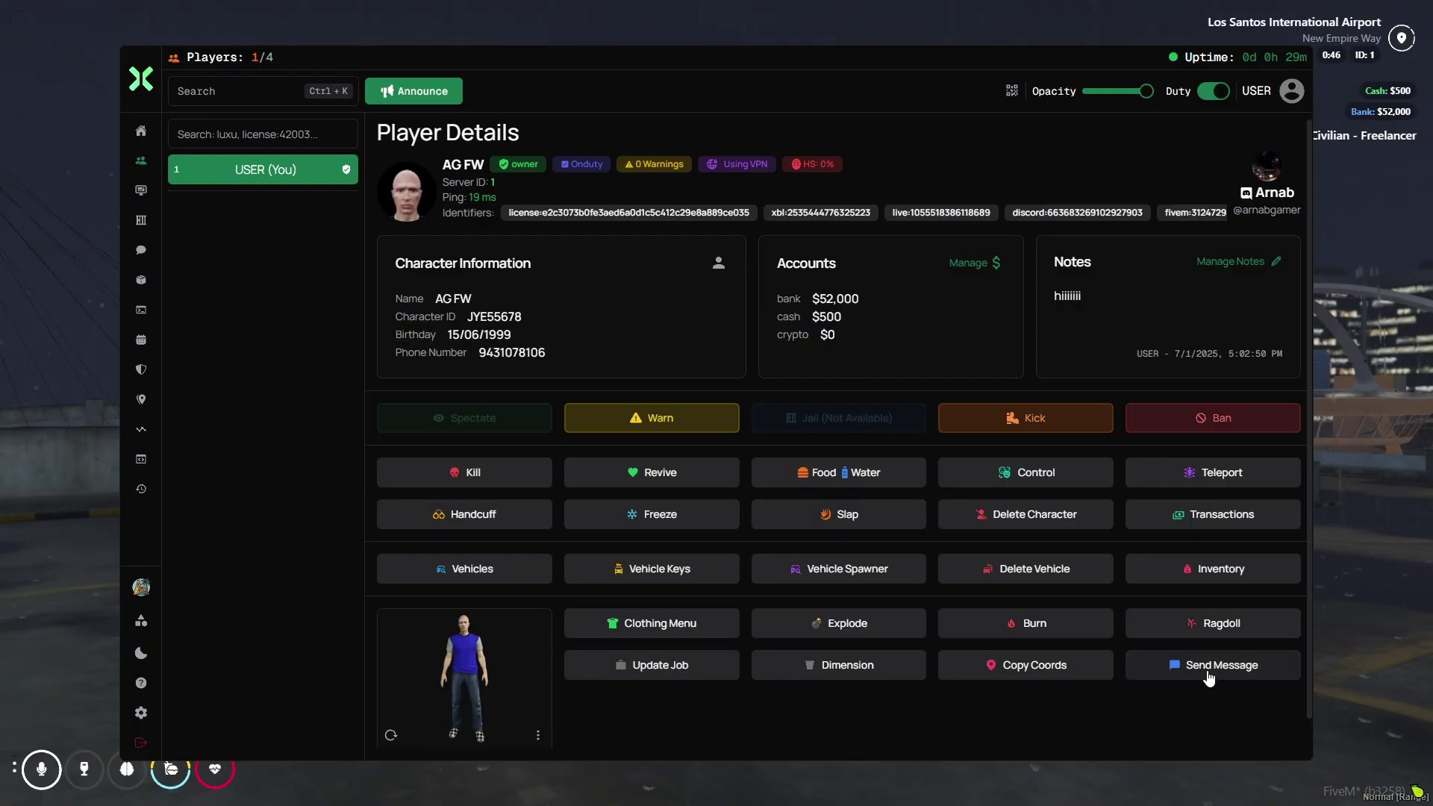
- Teleport the player through two preset locations, ending at the Pillbox Hill Hospital
{"action": "left_click", "coordinate": [1138, 478]}
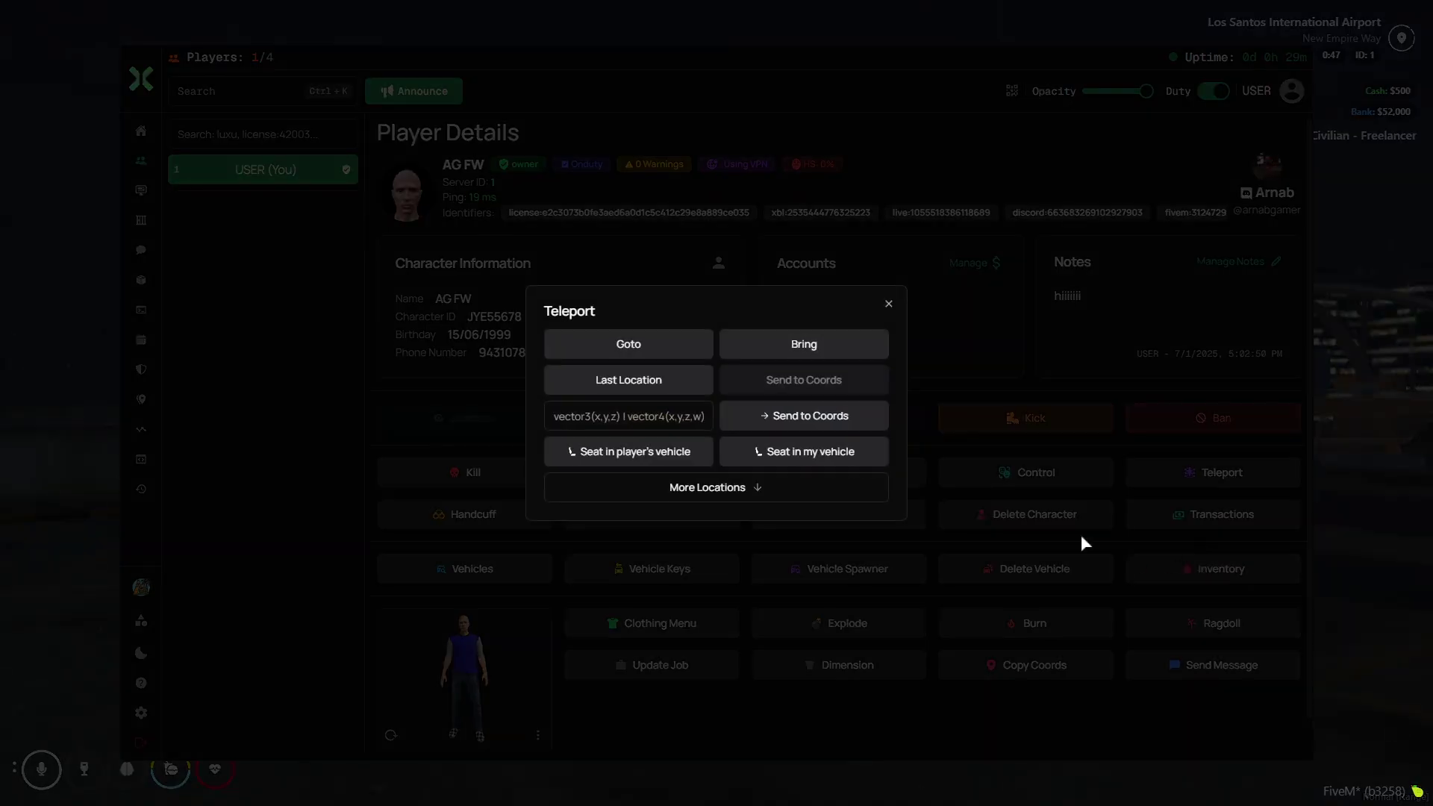
{"action": "left_click", "coordinate": [708, 488]}
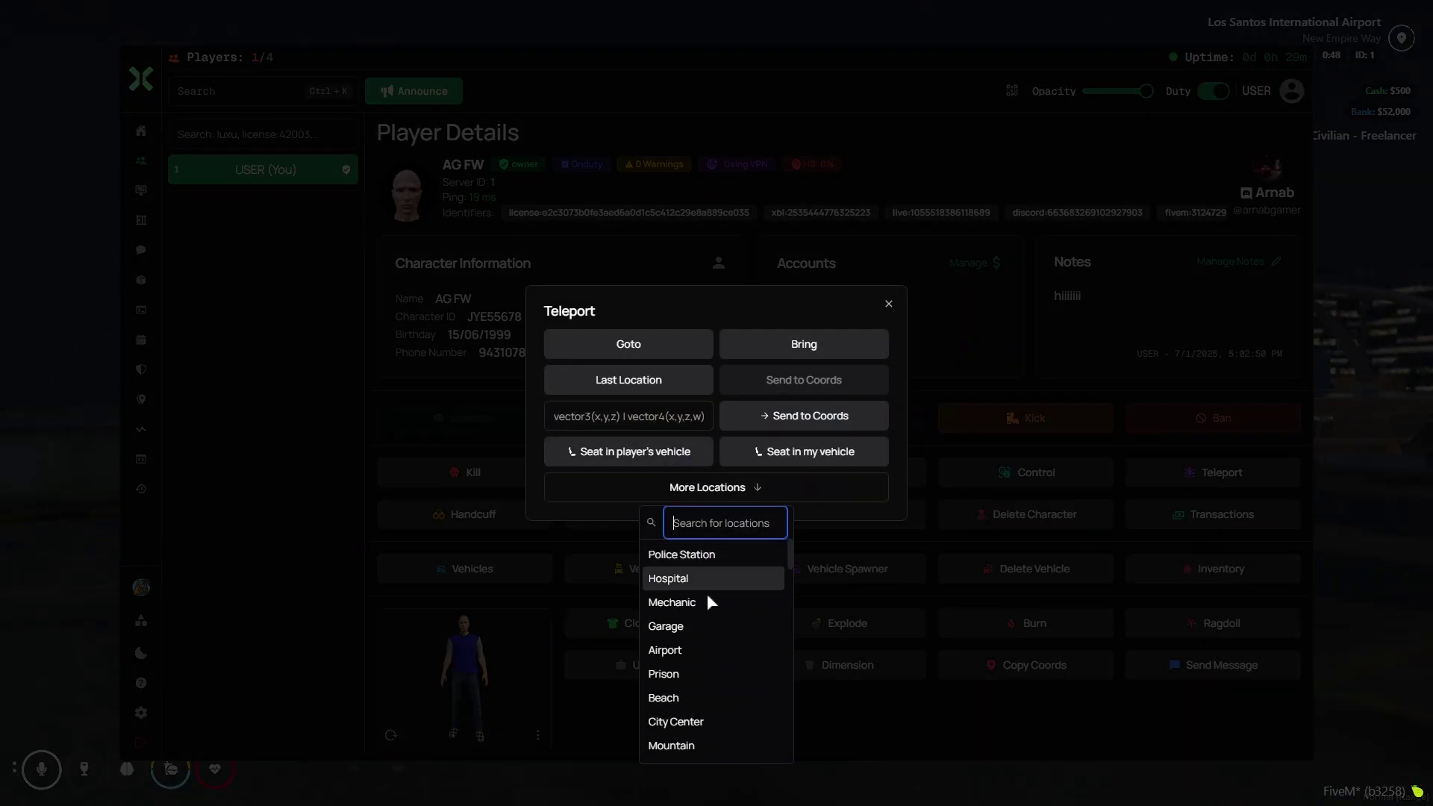
{"action": "left_click", "coordinate": [732, 615]}
{"action": "left_click", "coordinate": [675, 489]}
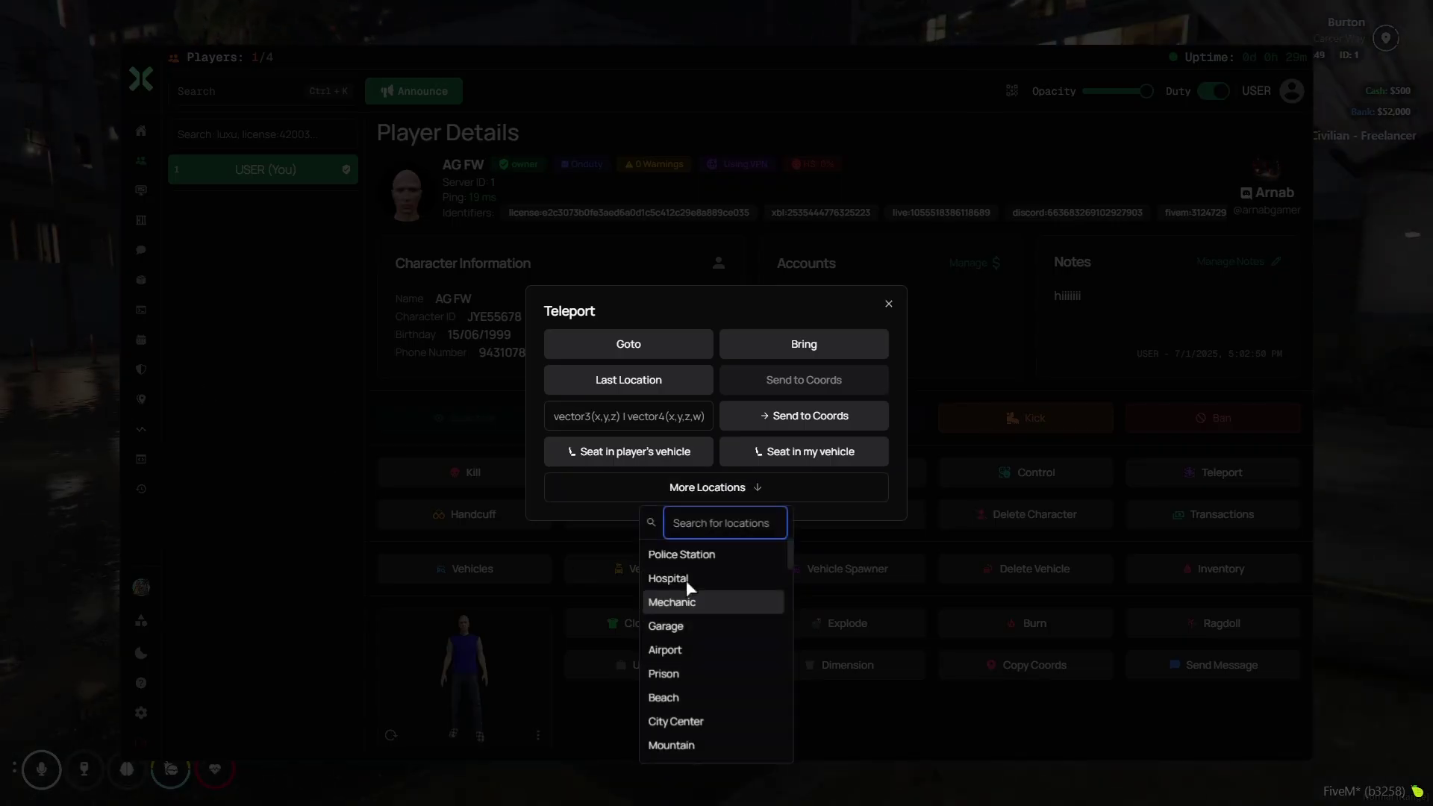
{"action": "left_click", "coordinate": [684, 720]}
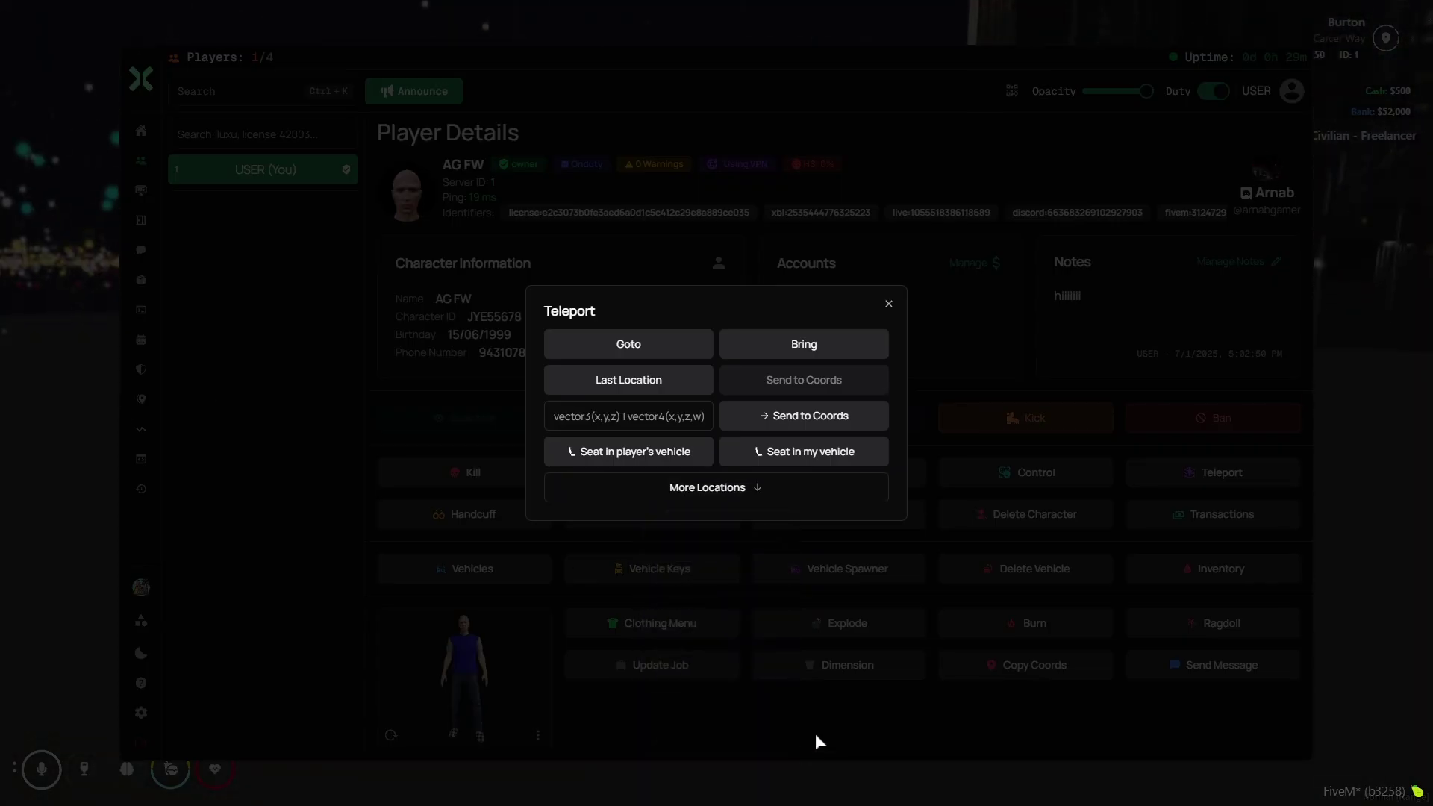
{"action": "left_click", "coordinate": [769, 355]}
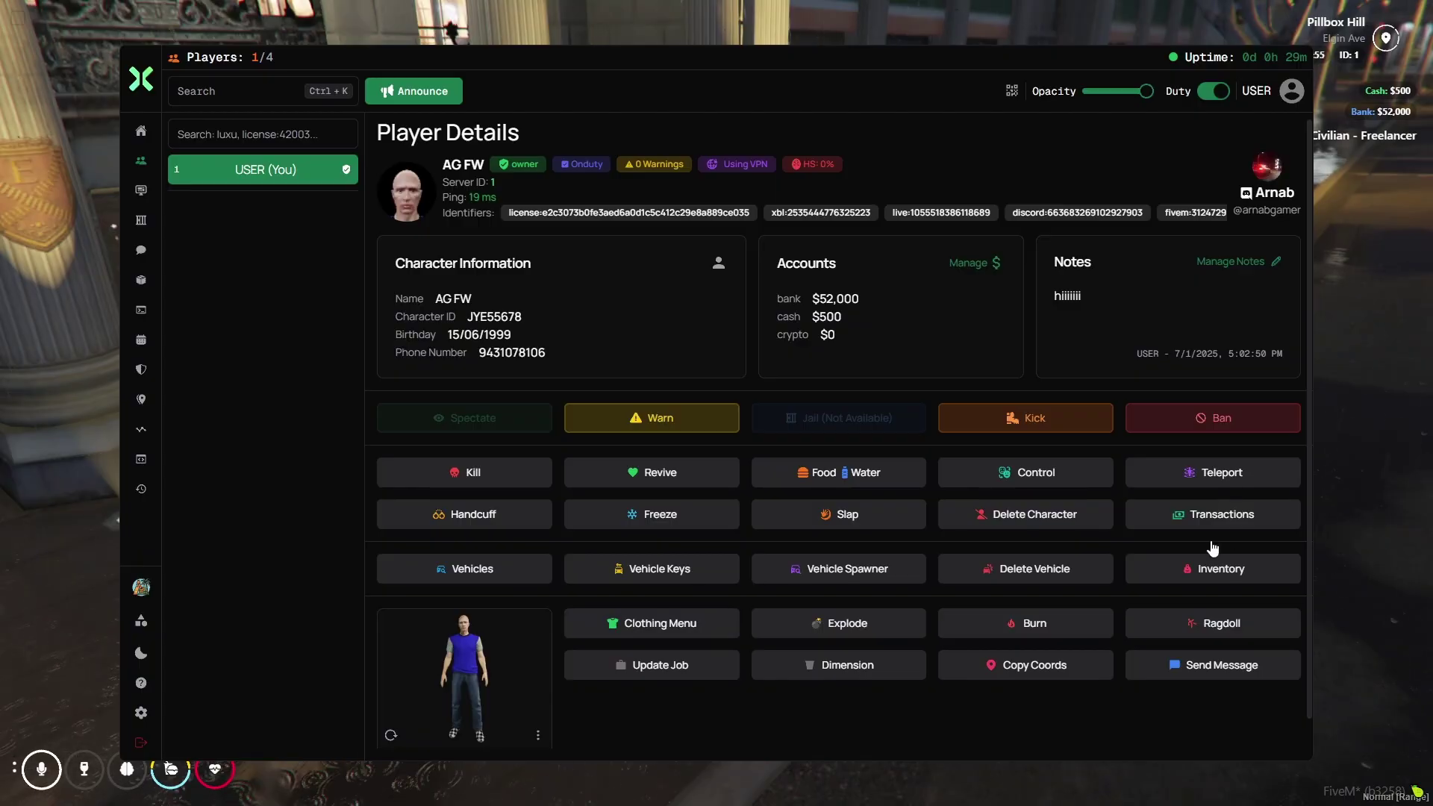
- Change the player's ped to the a_f_m_salton_01 model
{"action": "scroll", "coordinate": [699, 662], "scroll_direction": "down", "scroll_amount": 1}
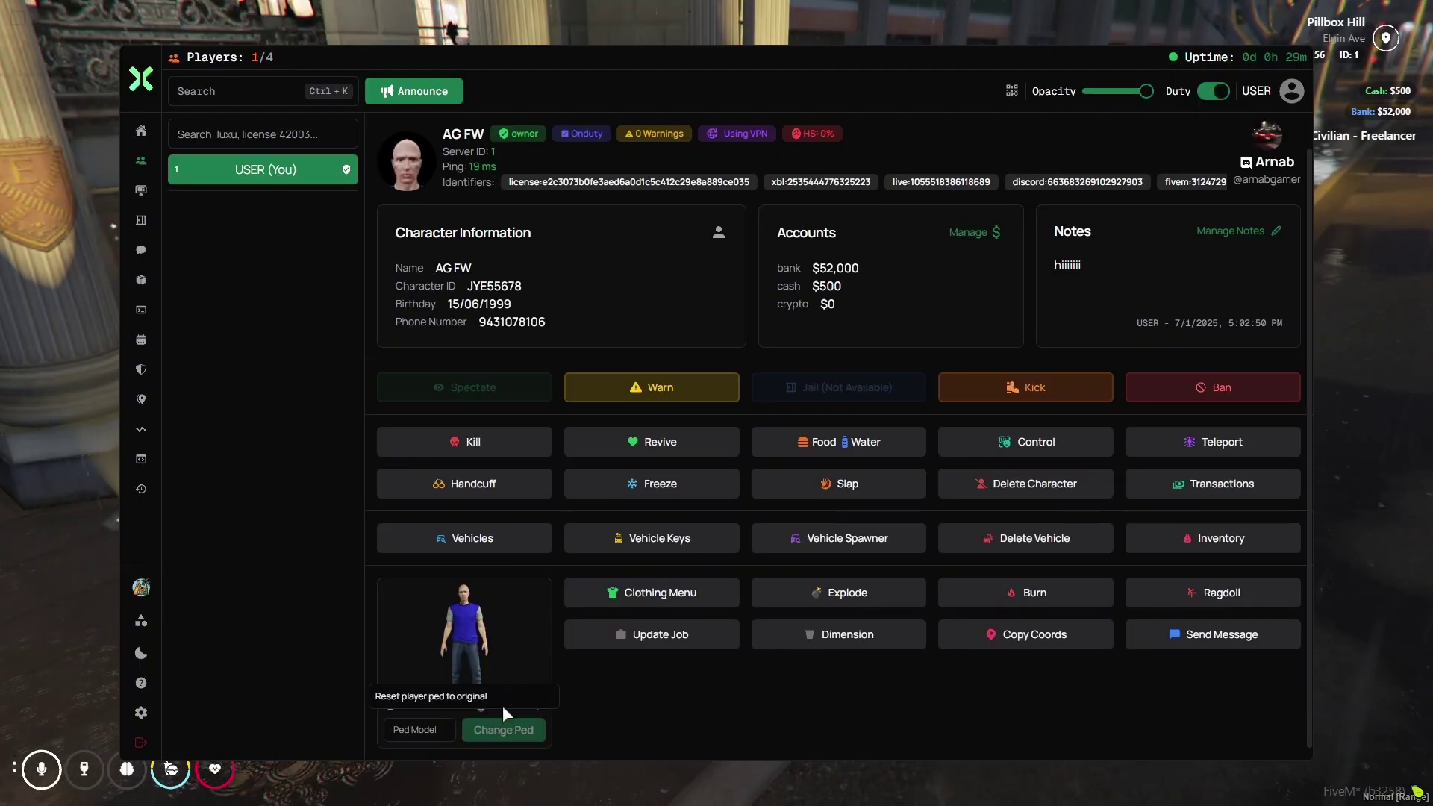
{"action": "left_click", "coordinate": [516, 729]}
{"action": "scroll", "coordinate": [715, 548], "scroll_direction": "down", "scroll_amount": 10}
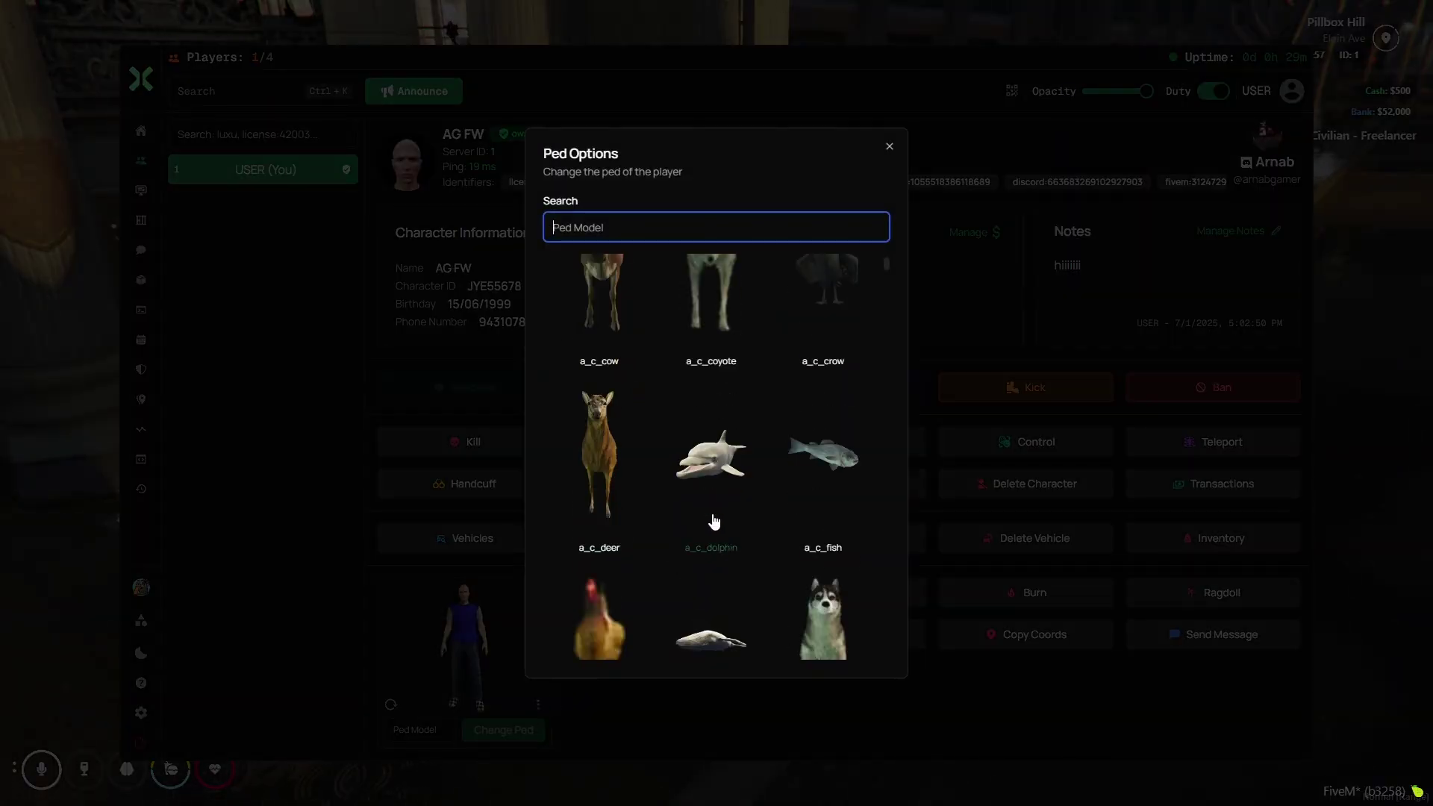
{"action": "left_click", "coordinate": [713, 469]}
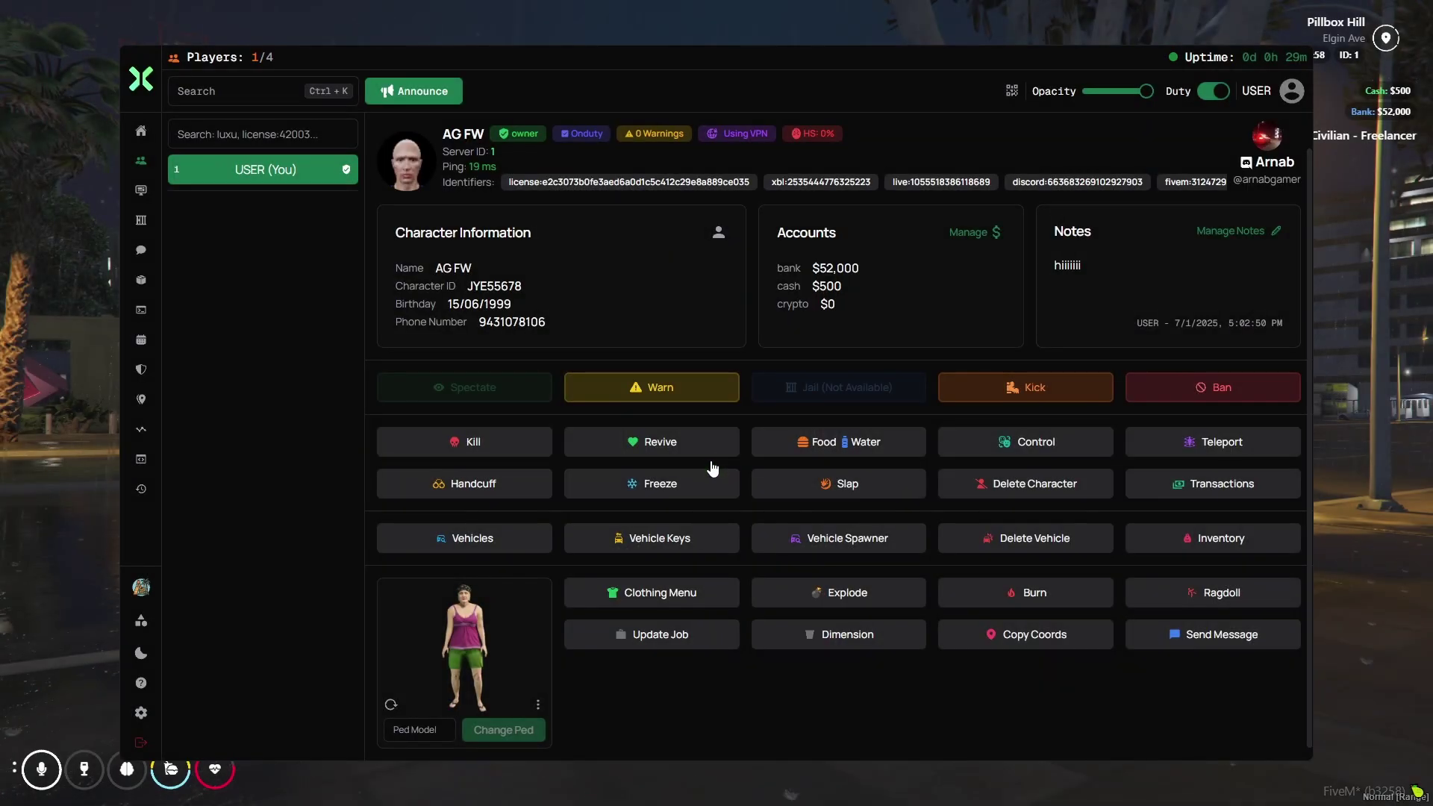
- Close the admin panel to view the new ped, then reopen it with /admin twice
{"action": "key", "text": "Escape"}
{"action": "type", "text": "t"}
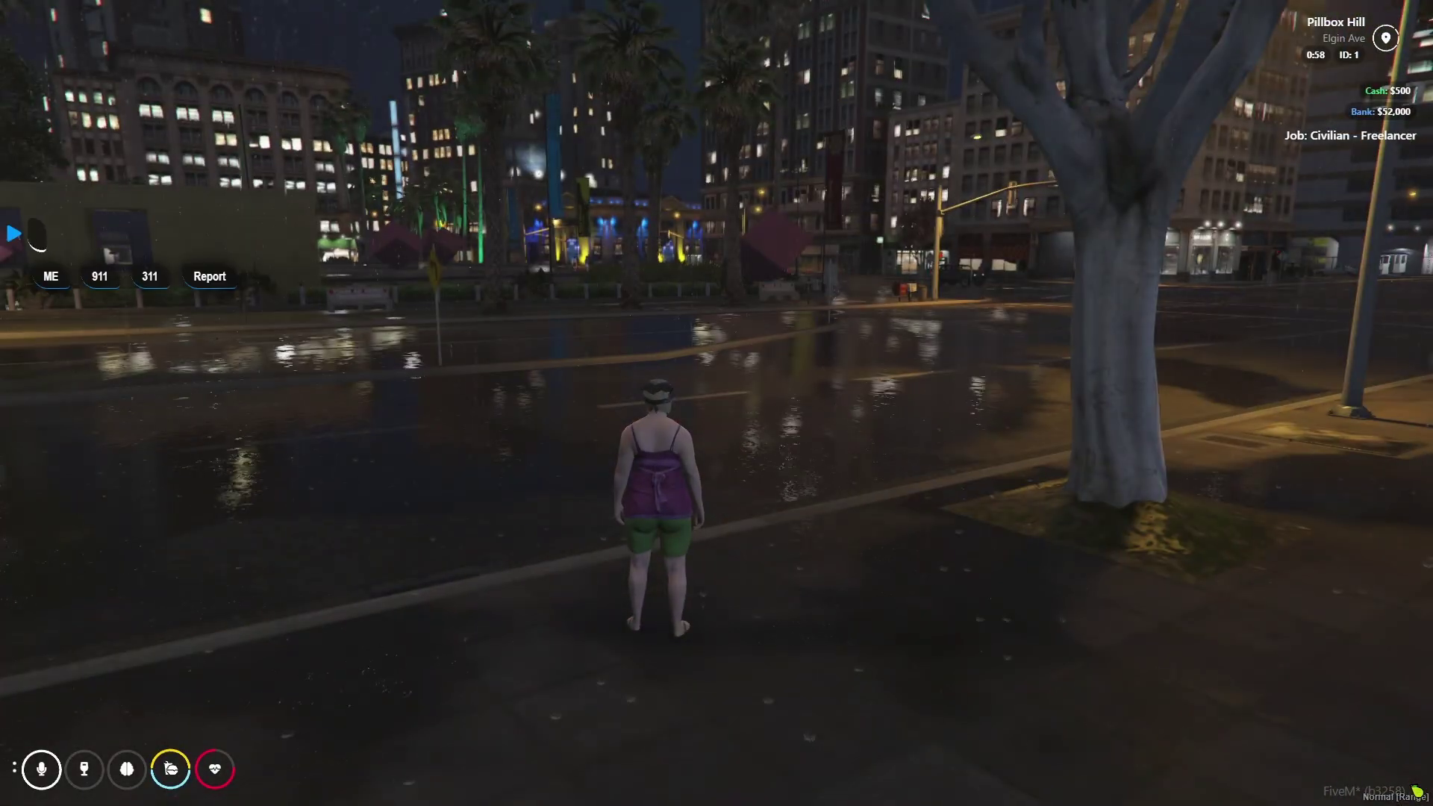
{"action": "type", "text": "/admin"}
{"action": "key", "text": "Return"}
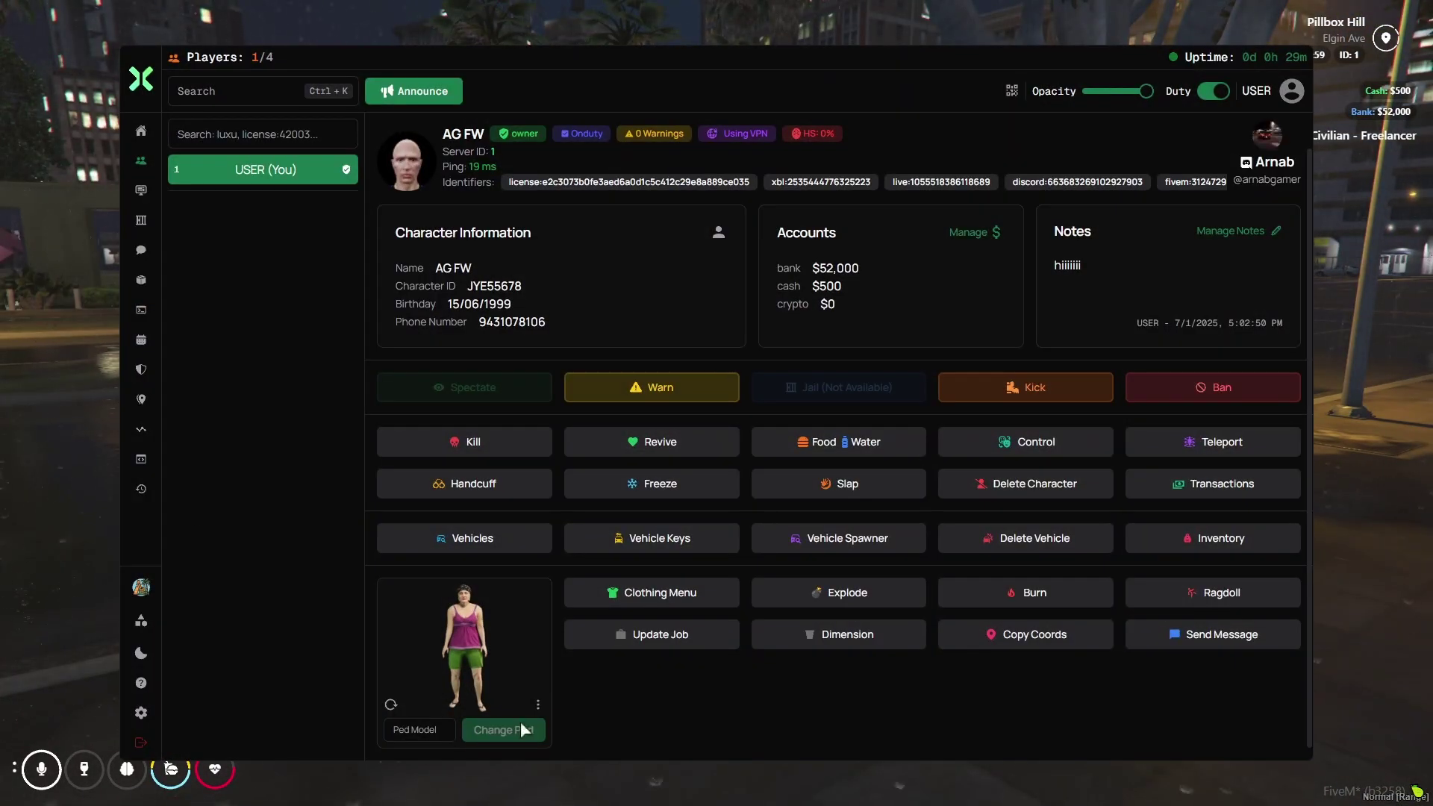
{"action": "key", "text": "Escape"}
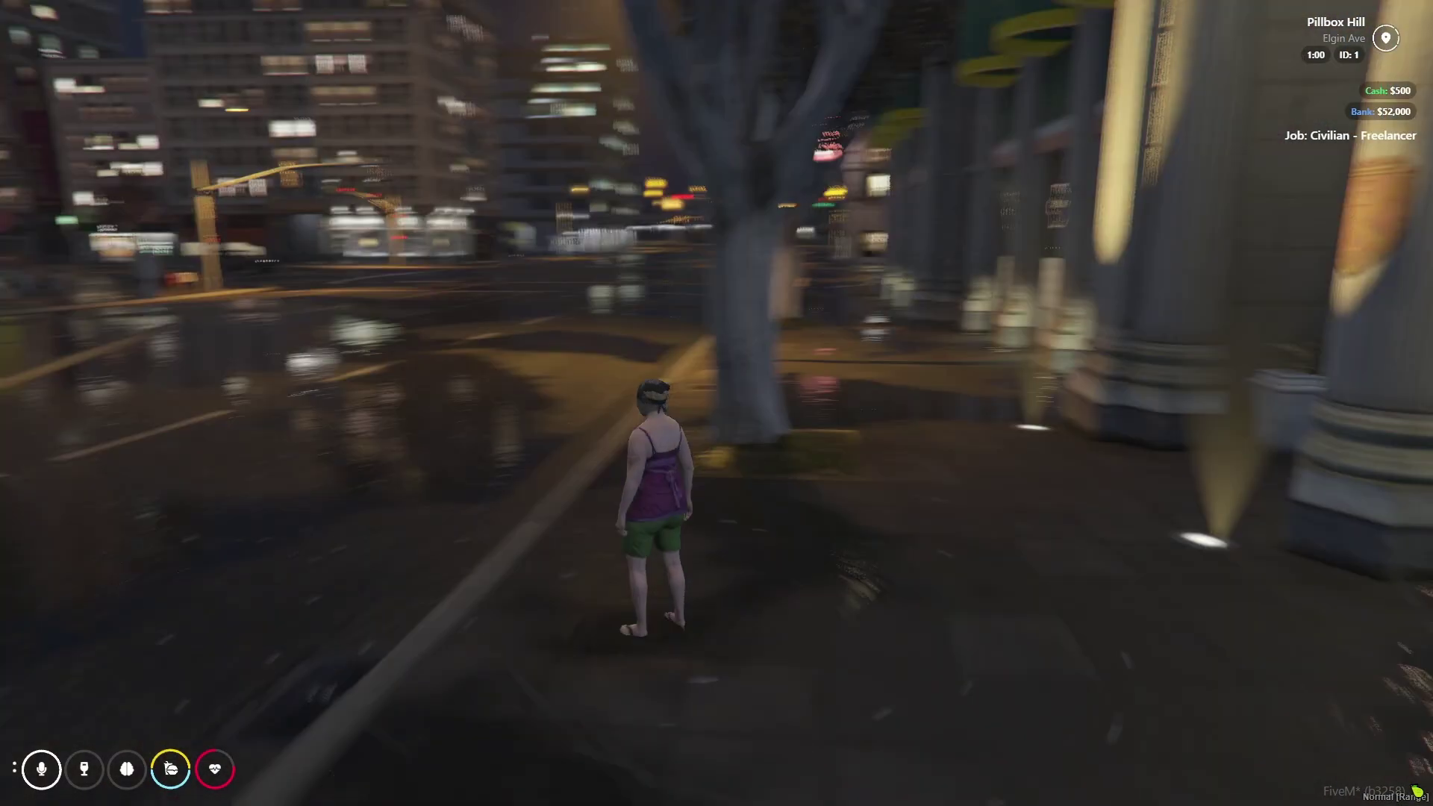
{"action": "type", "text": "t/admin"}
{"action": "key", "text": "Return"}
- Spectate USER (You) on the multi-player watch page and send them a warning with reason 'hi'
{"action": "left_click", "coordinate": [141, 190]}
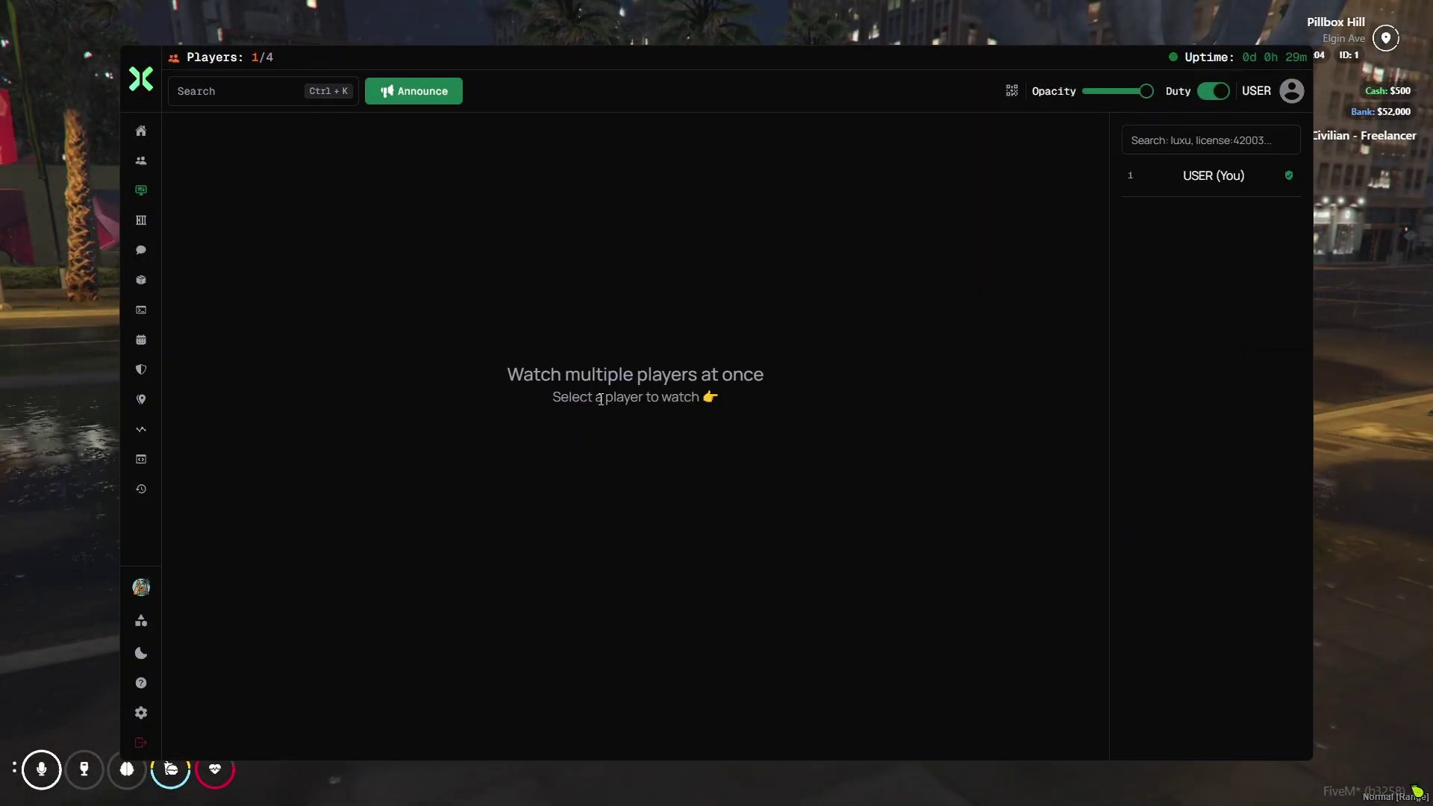
{"action": "left_click", "coordinate": [1200, 183]}
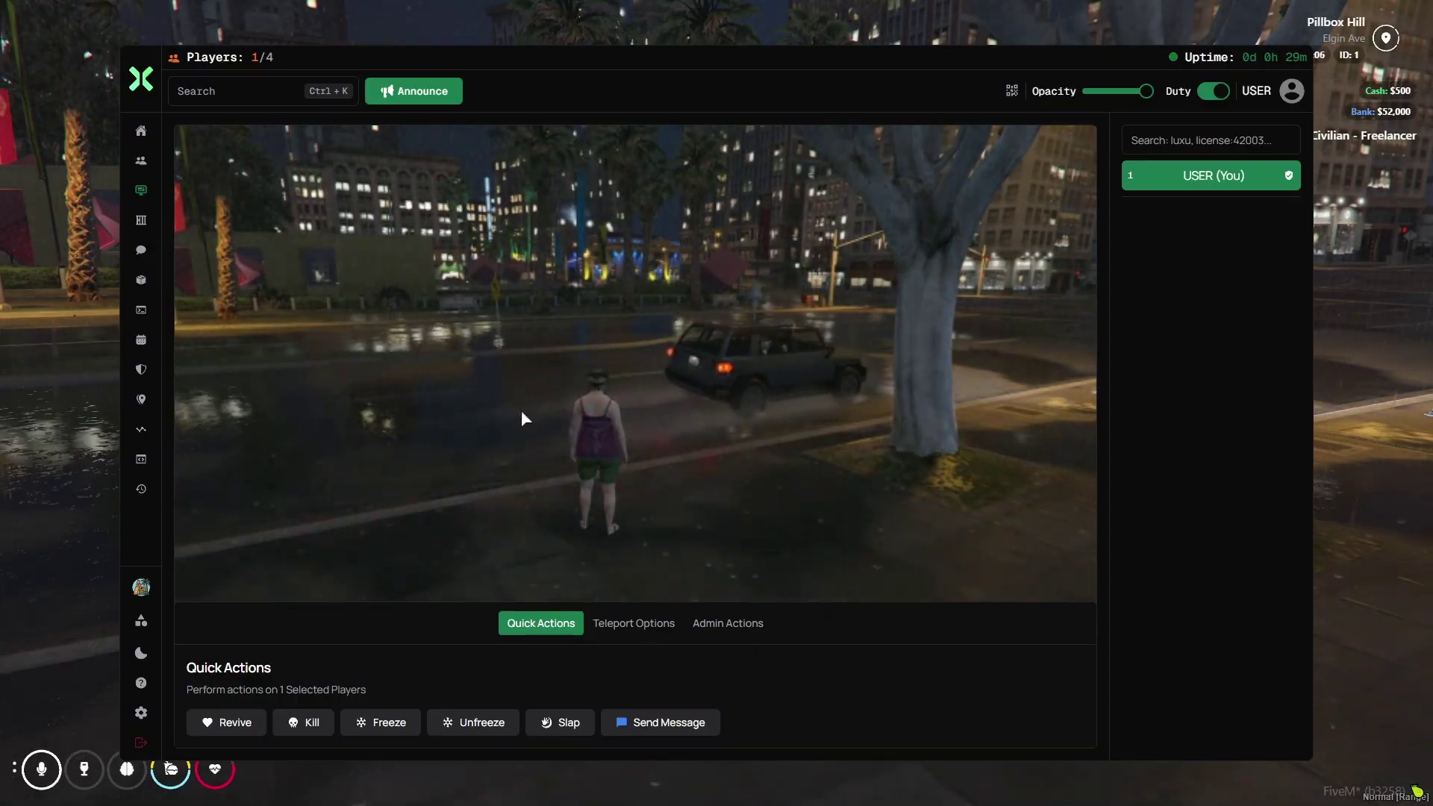
{"action": "left_click", "coordinate": [625, 631]}
{"action": "left_click", "coordinate": [741, 557]}
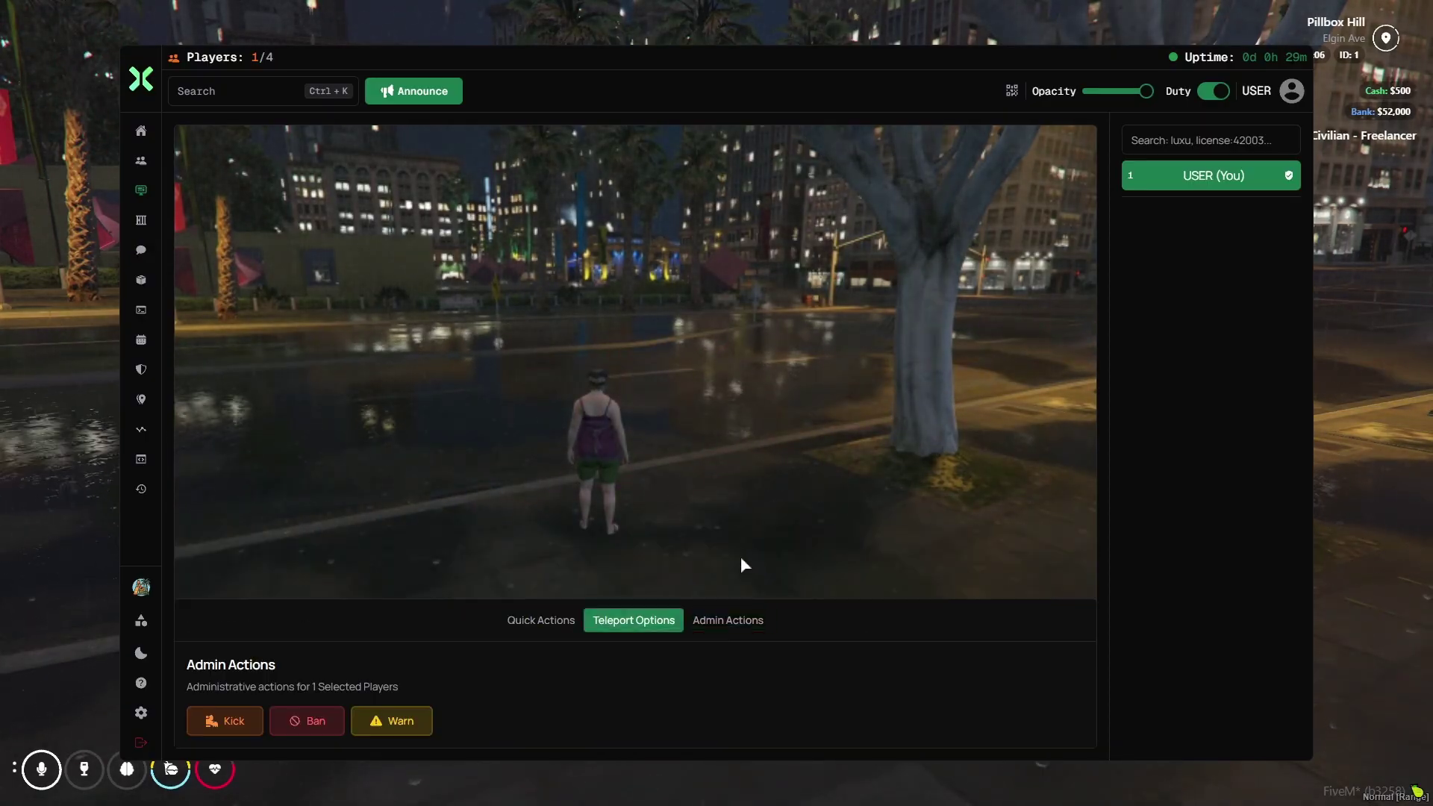
{"action": "left_click", "coordinate": [382, 725]}
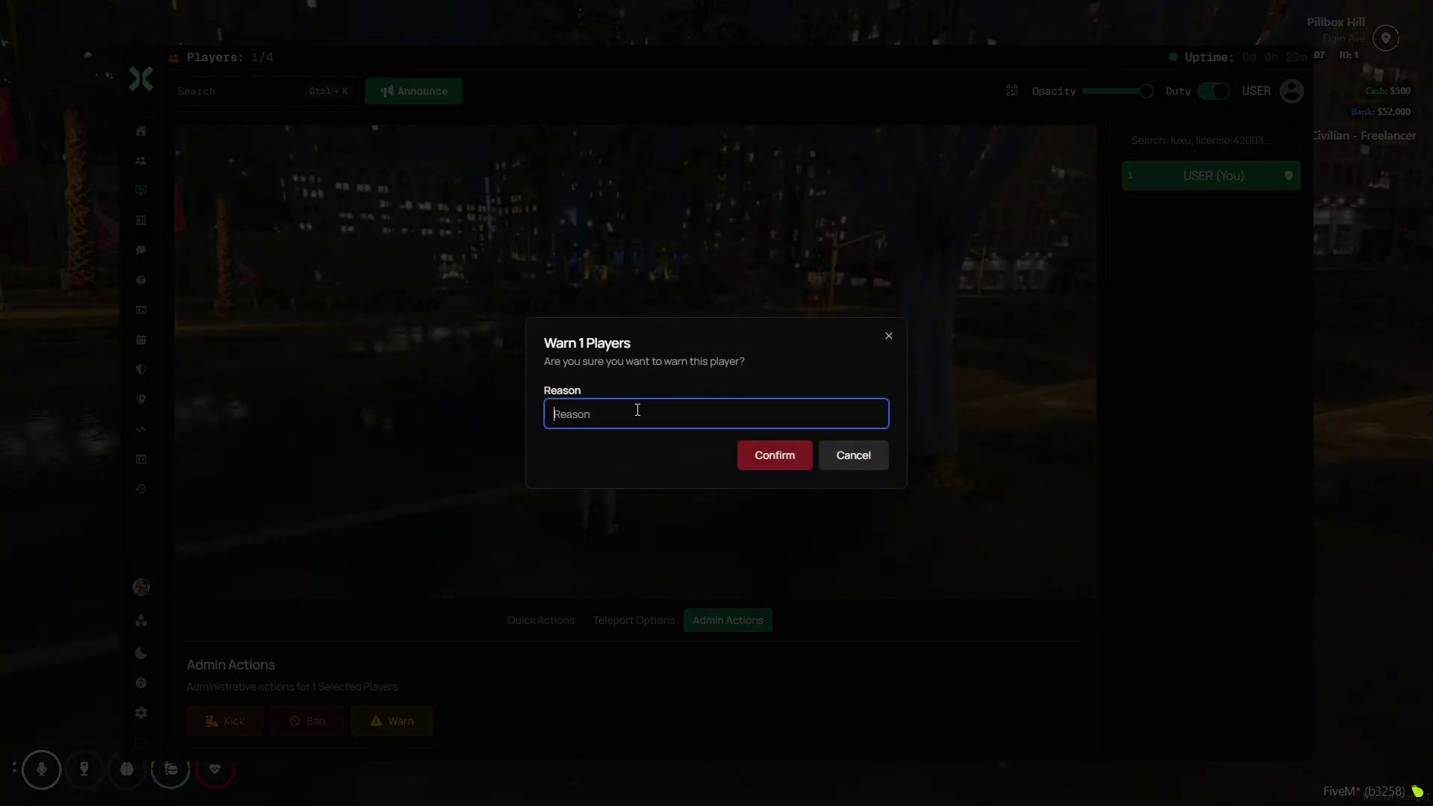
{"action": "left_click", "coordinate": [803, 454]}
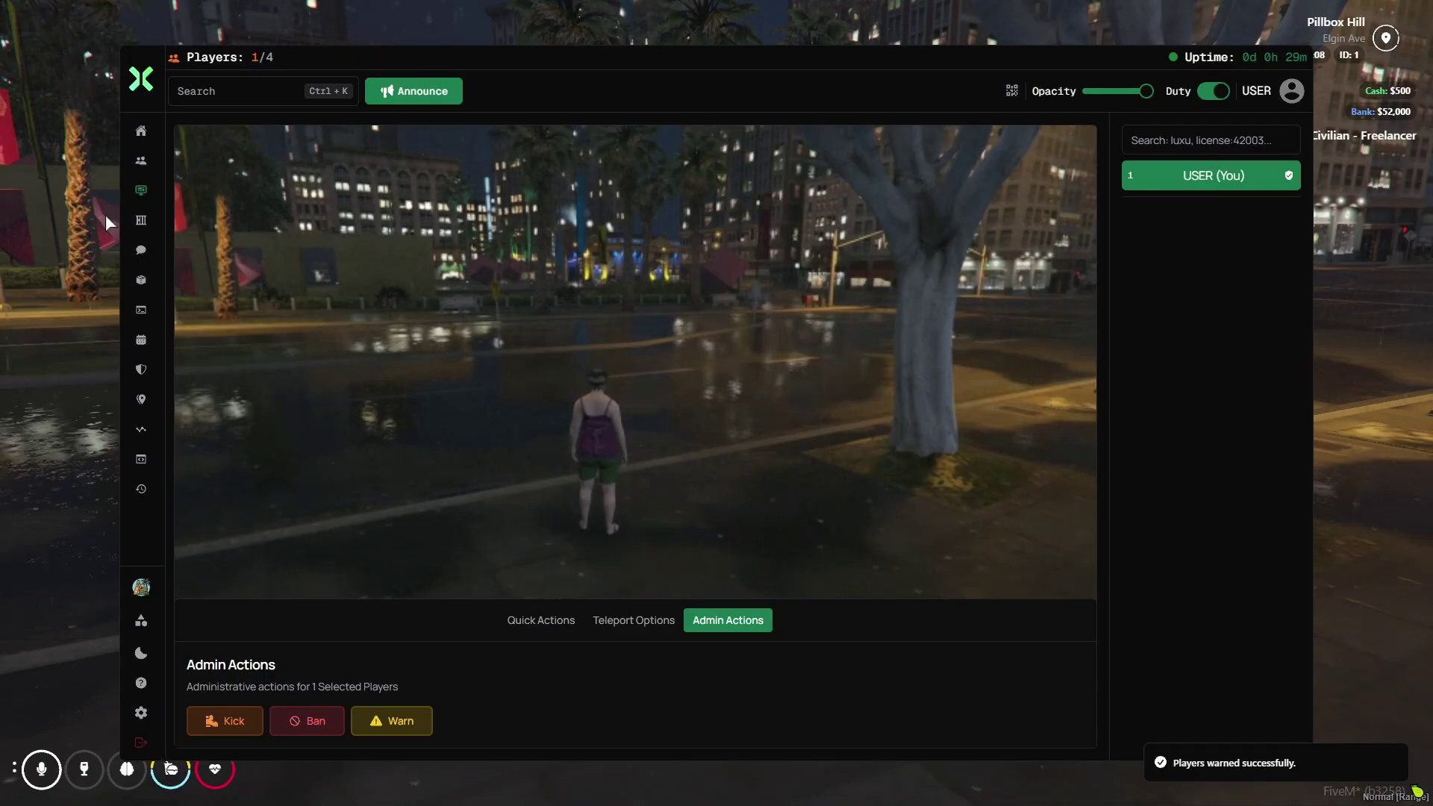
{"action": "left_click", "coordinate": [188, 220]}
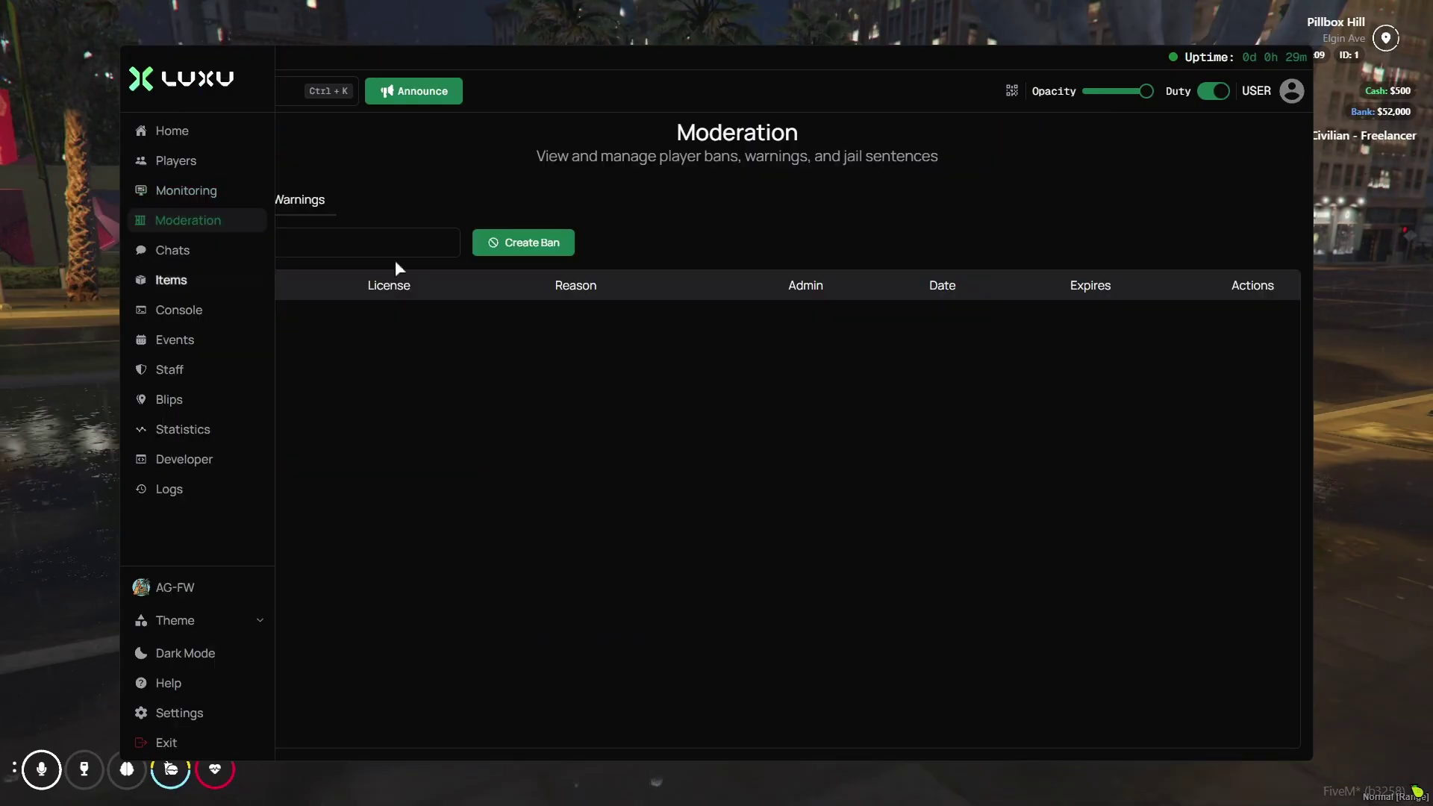
- Try the Create Ban form, adding and removing an identifier, then cancel without saving
{"action": "left_click", "coordinate": [553, 248]}
{"action": "left_click", "coordinate": [636, 404]}
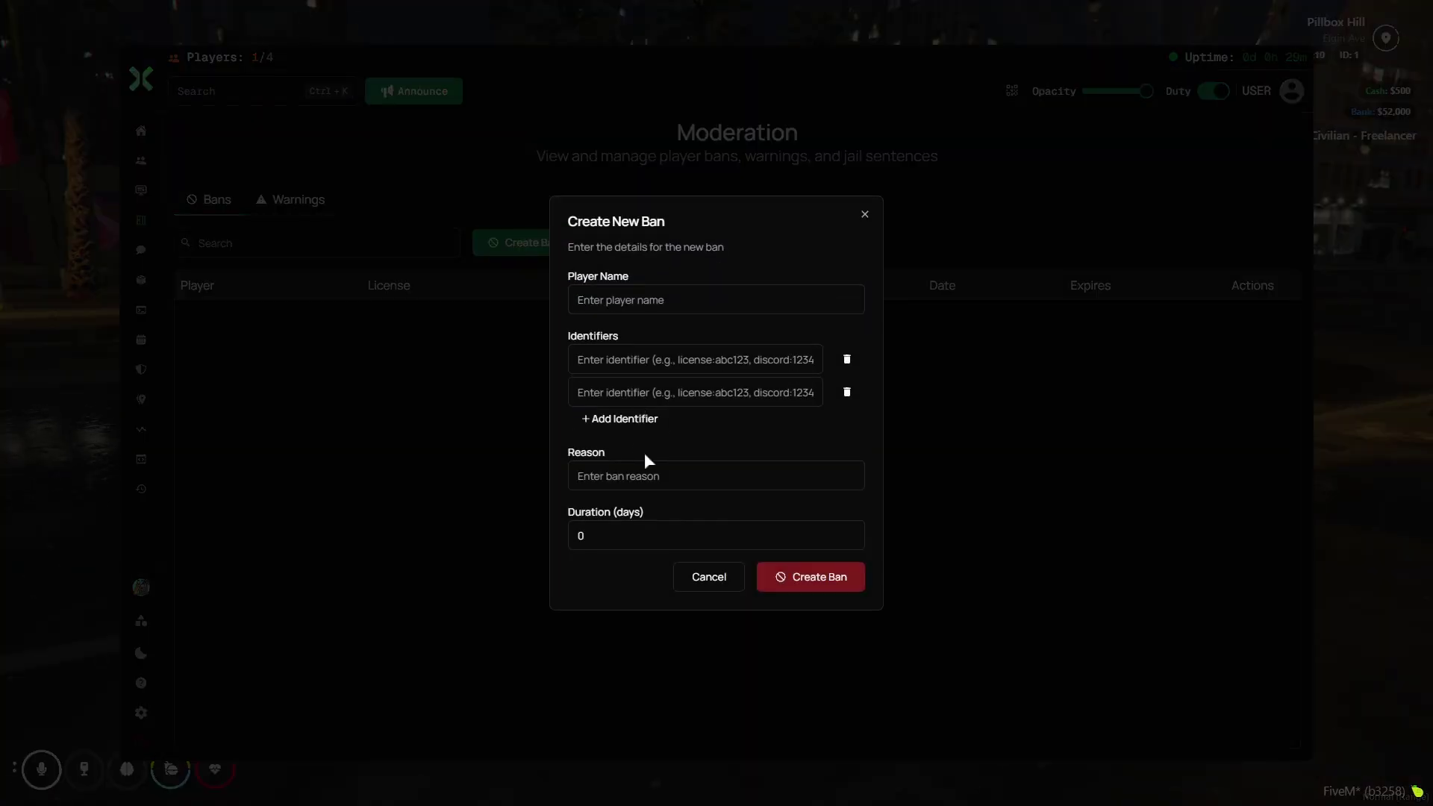
{"action": "left_click", "coordinate": [844, 393]}
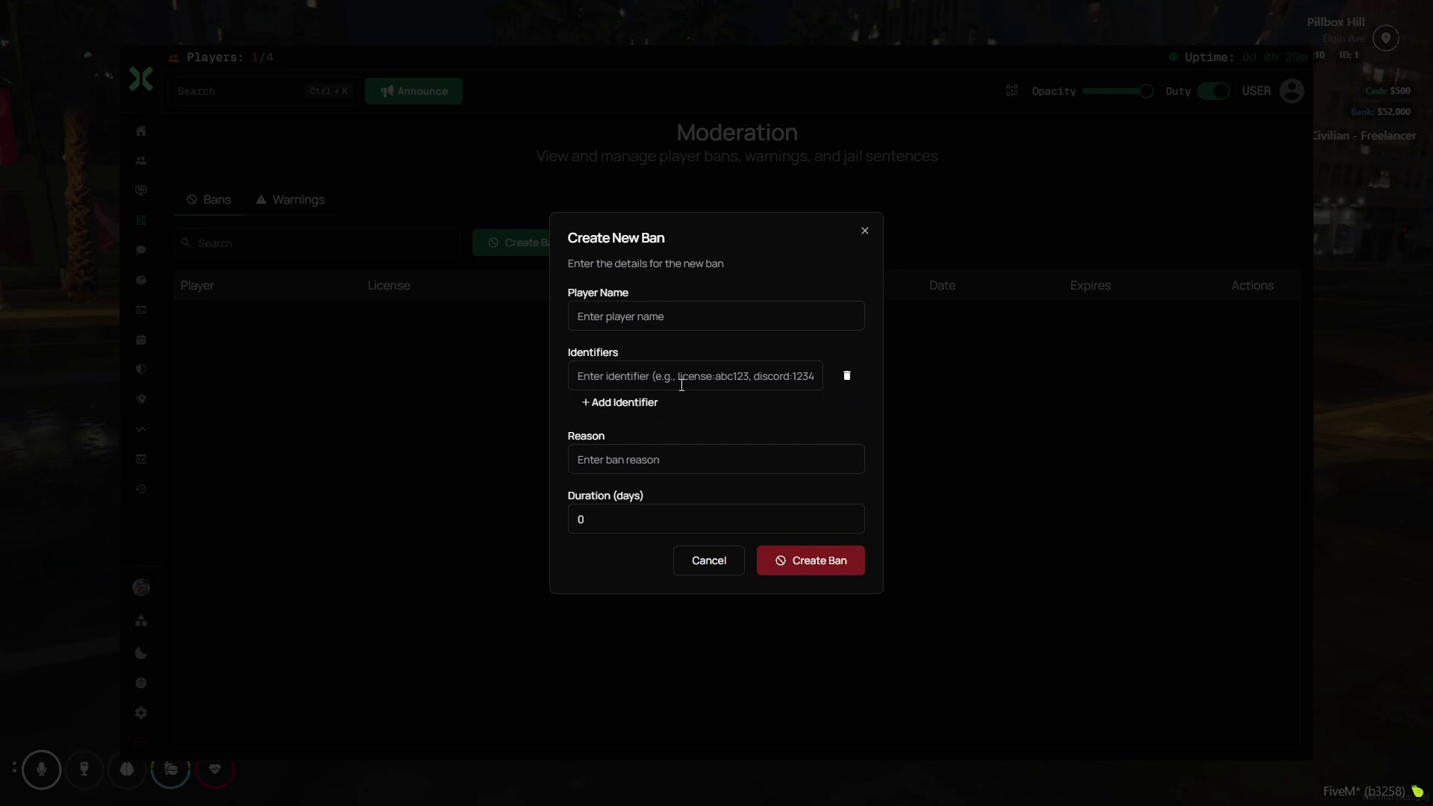
{"action": "left_click", "coordinate": [587, 464]}
{"action": "key", "text": "Tab"}
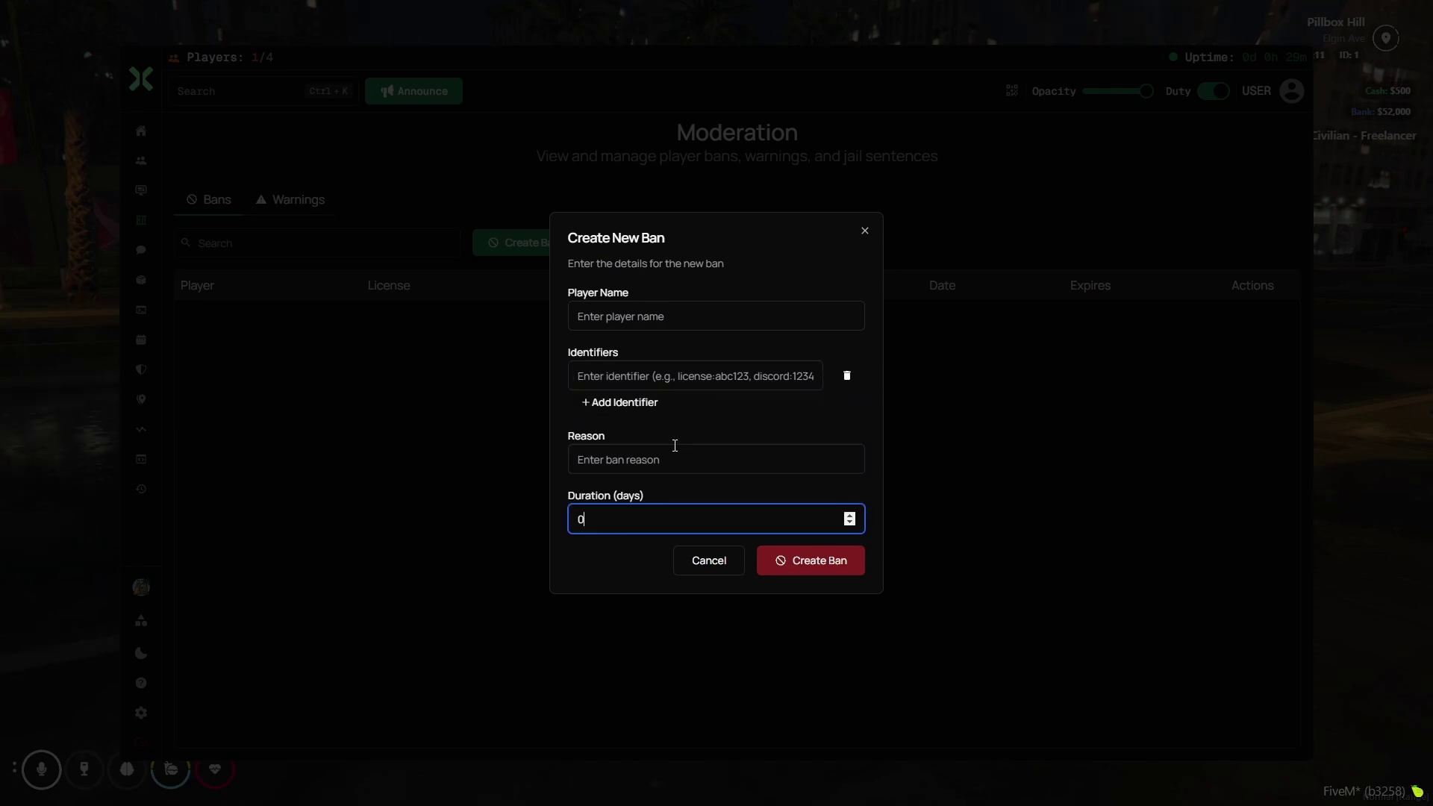
{"action": "left_click", "coordinate": [327, 366]}
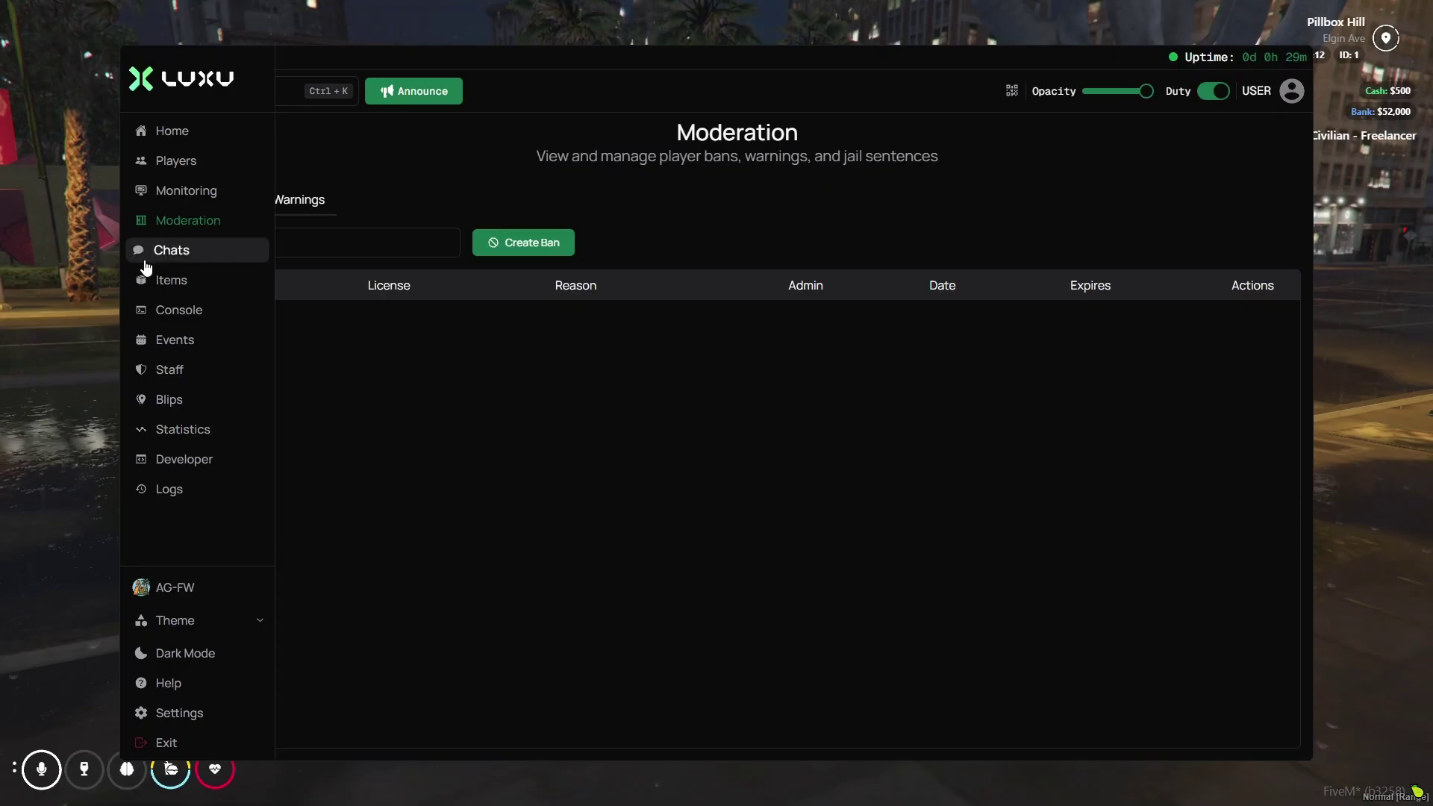
- Reply 'hi' in the player's report chat and in the staff chat
{"action": "left_click", "coordinate": [176, 249]}
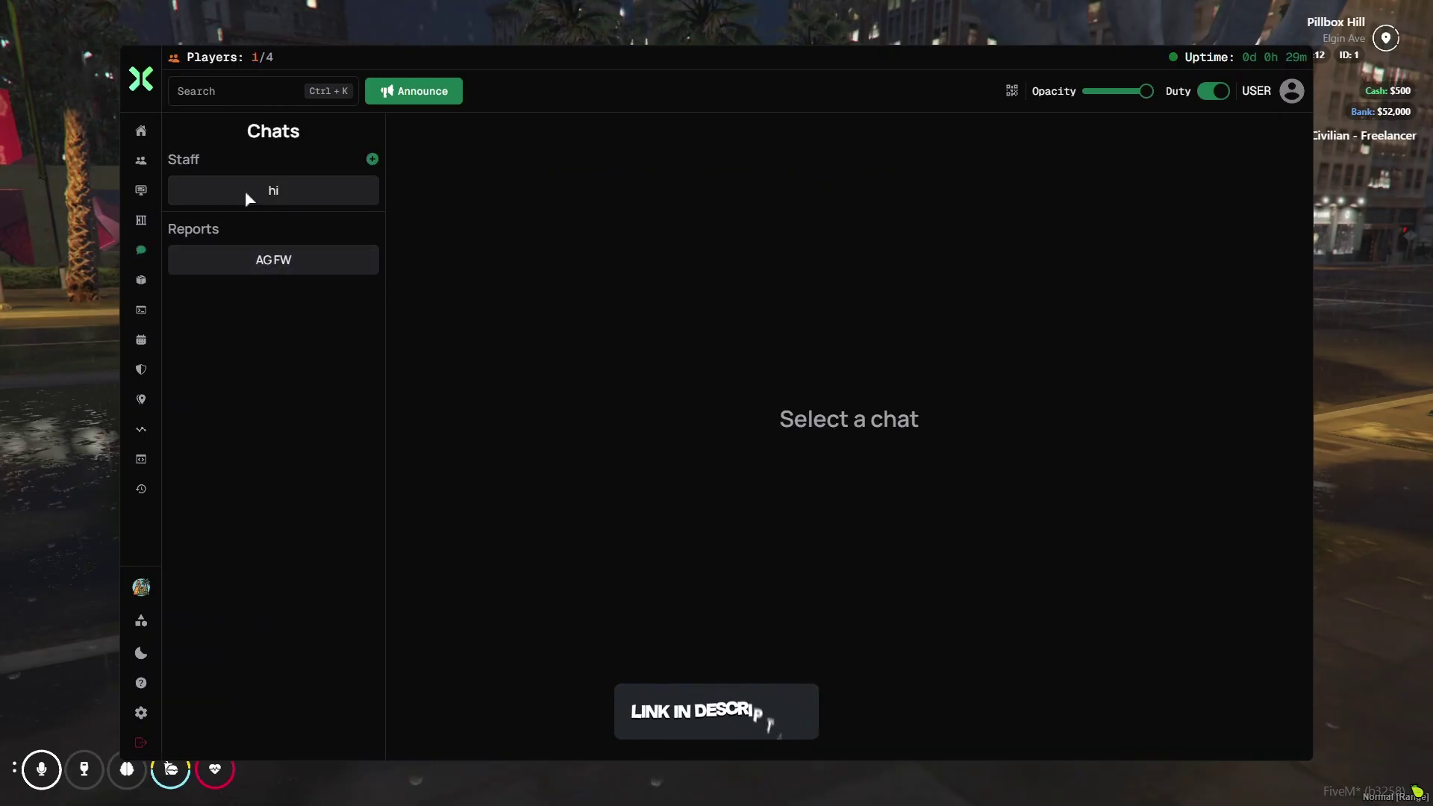
{"action": "left_click", "coordinate": [280, 254]}
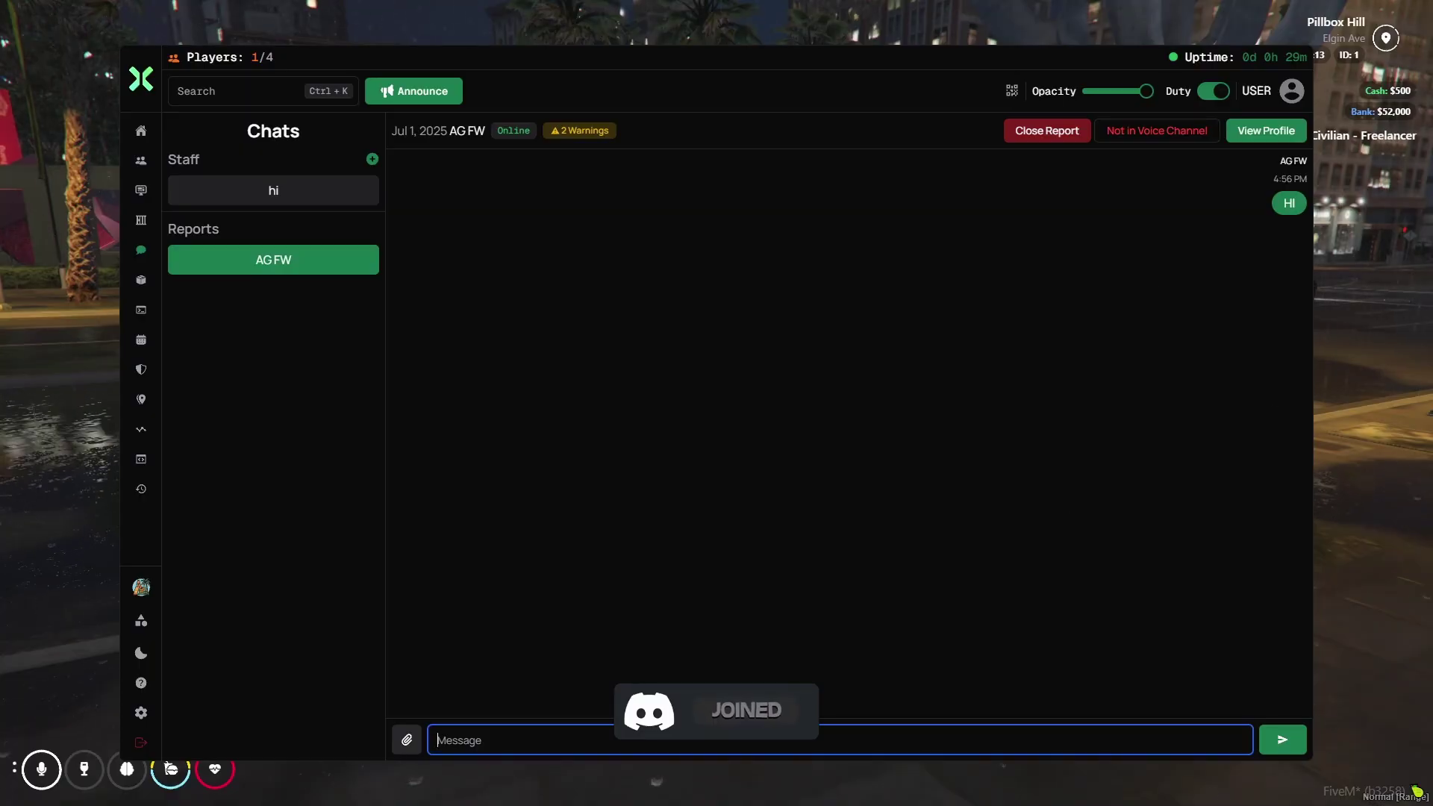
{"action": "type", "text": "hi"}
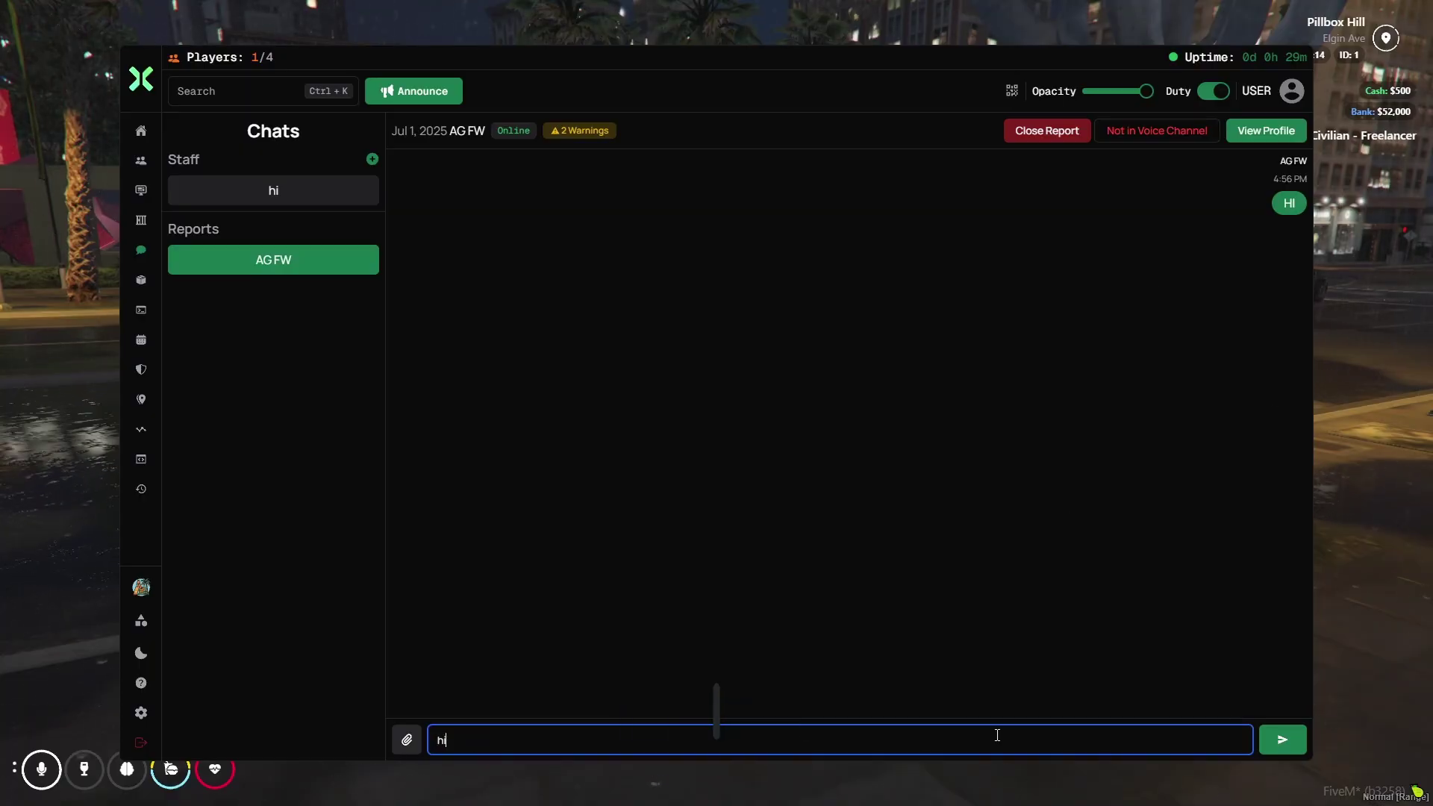
{"action": "left_click", "coordinate": [1291, 739]}
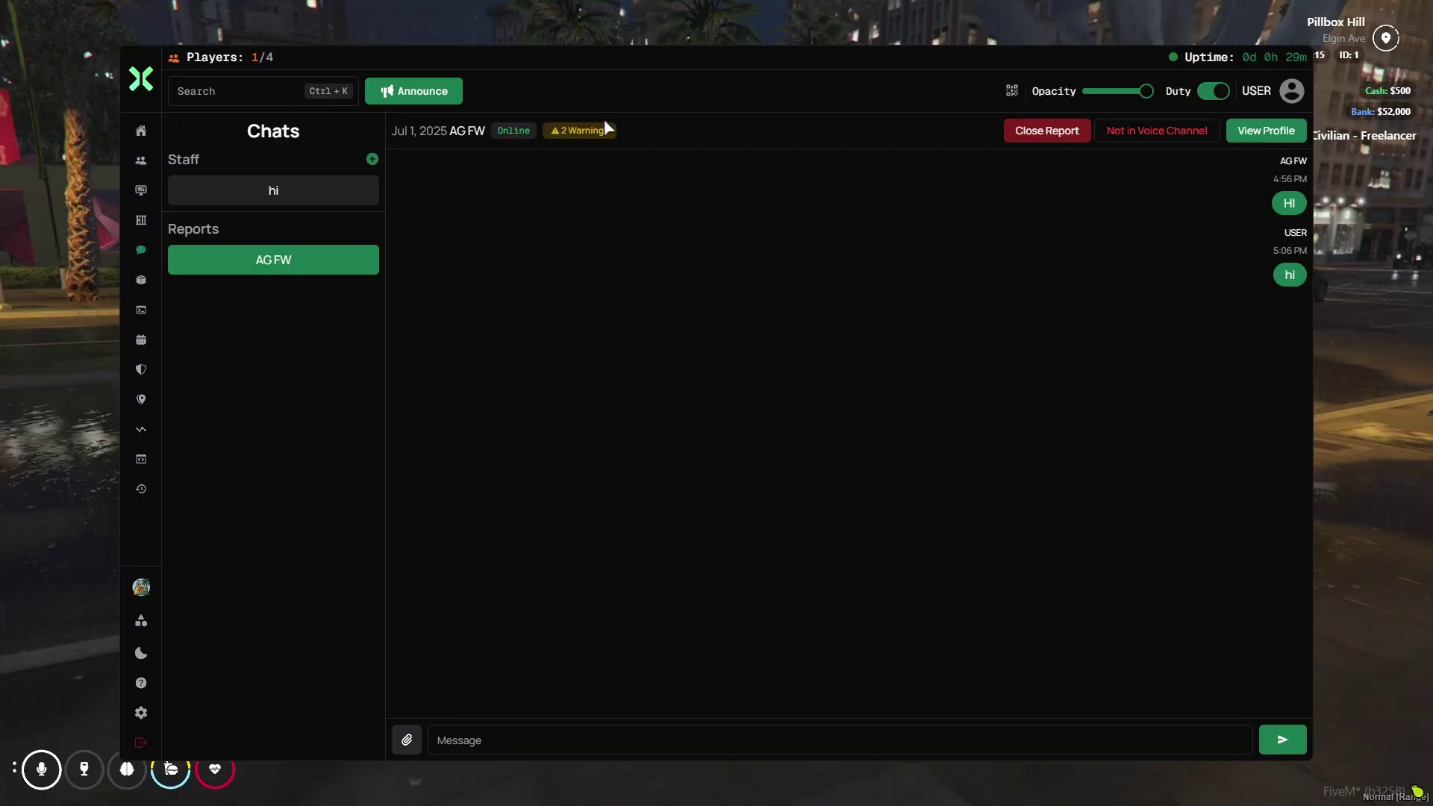
{"action": "left_click", "coordinate": [274, 191]}
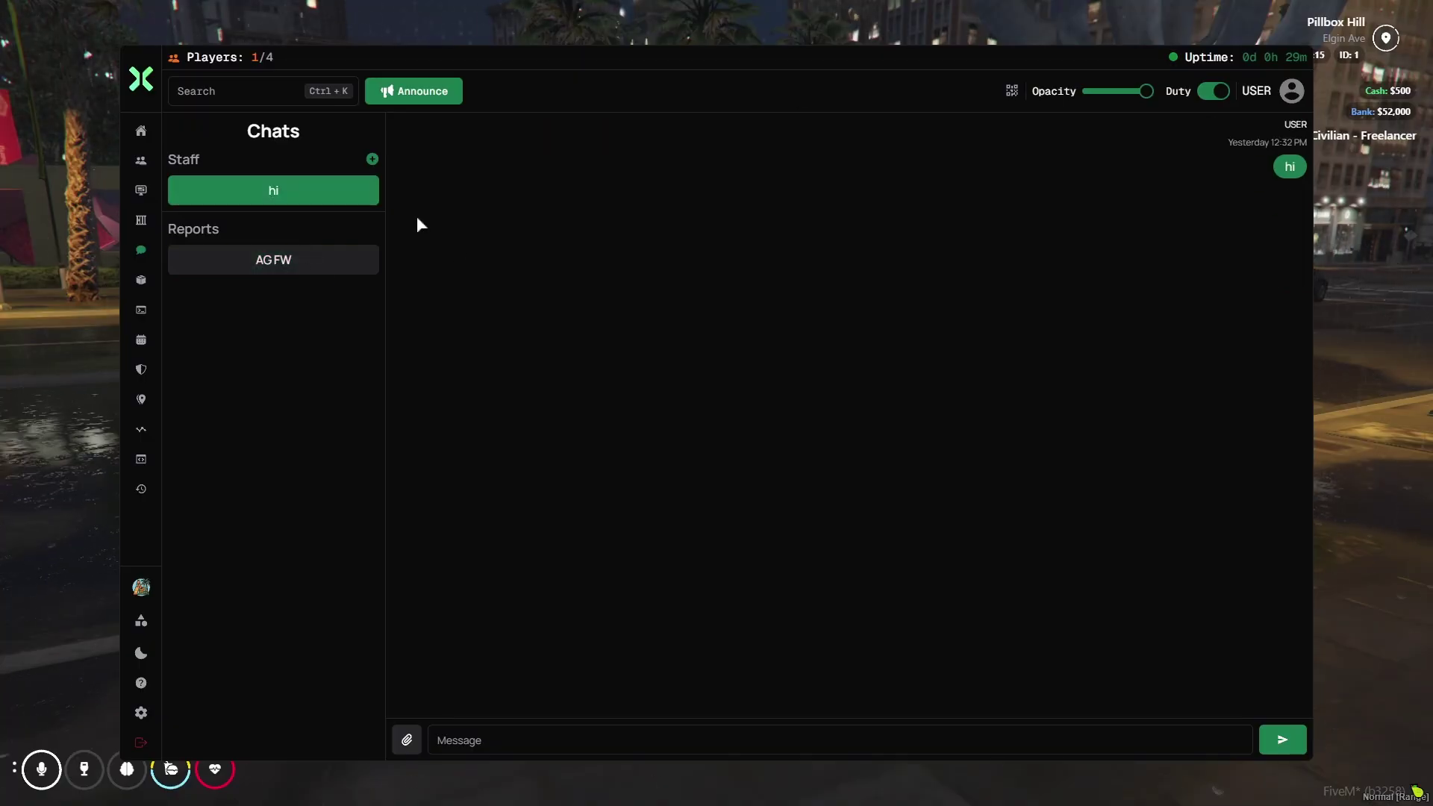
{"action": "left_click", "coordinate": [629, 737]}
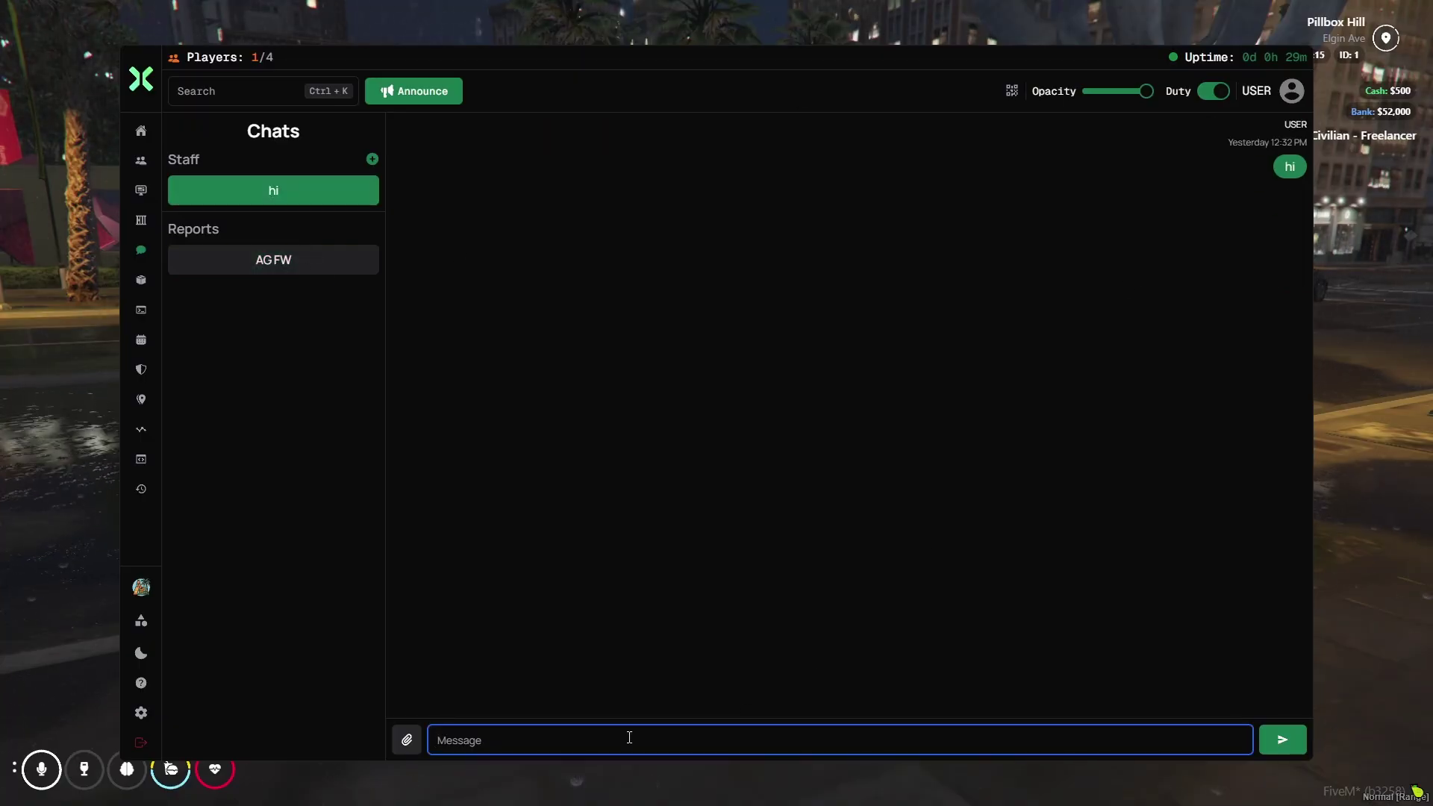
{"action": "left_click", "coordinate": [1283, 738]}
- Check which players hold Atm, Assault SMG and Barrel in the Items Database
{"action": "left_click", "coordinate": [141, 280]}
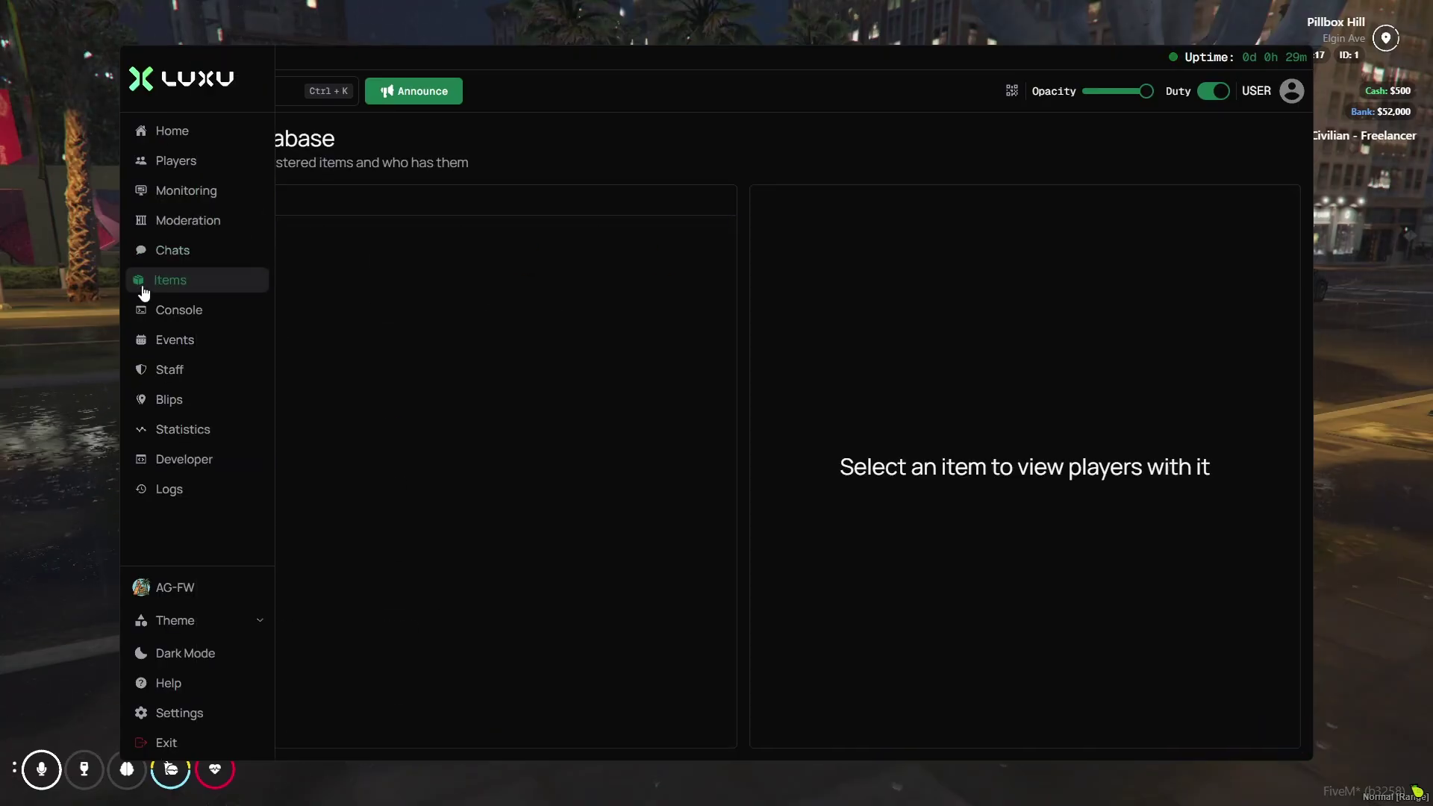
{"action": "scroll", "coordinate": [598, 458], "scroll_direction": "down", "scroll_amount": 15}
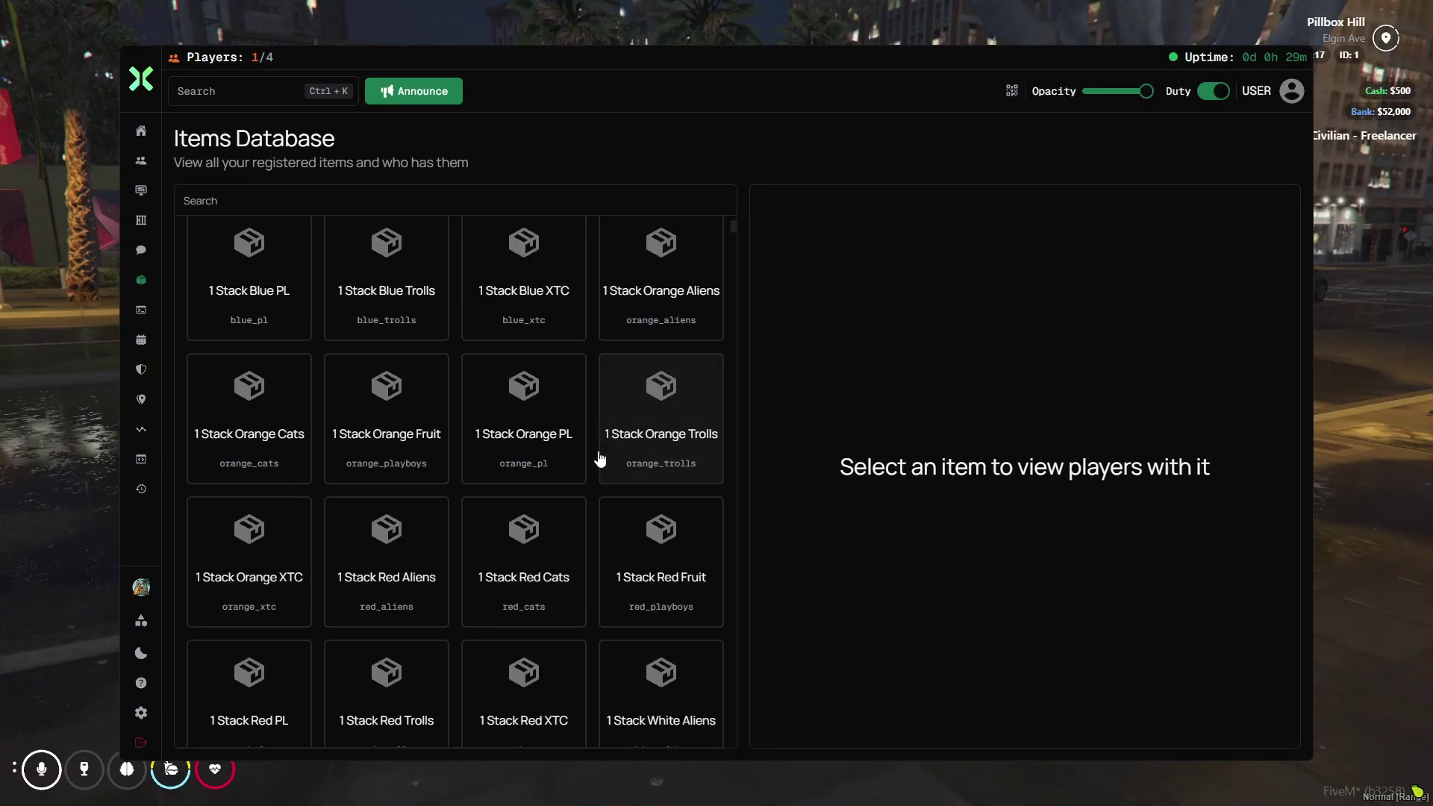
{"action": "scroll", "coordinate": [641, 557], "scroll_direction": "down", "scroll_amount": 20}
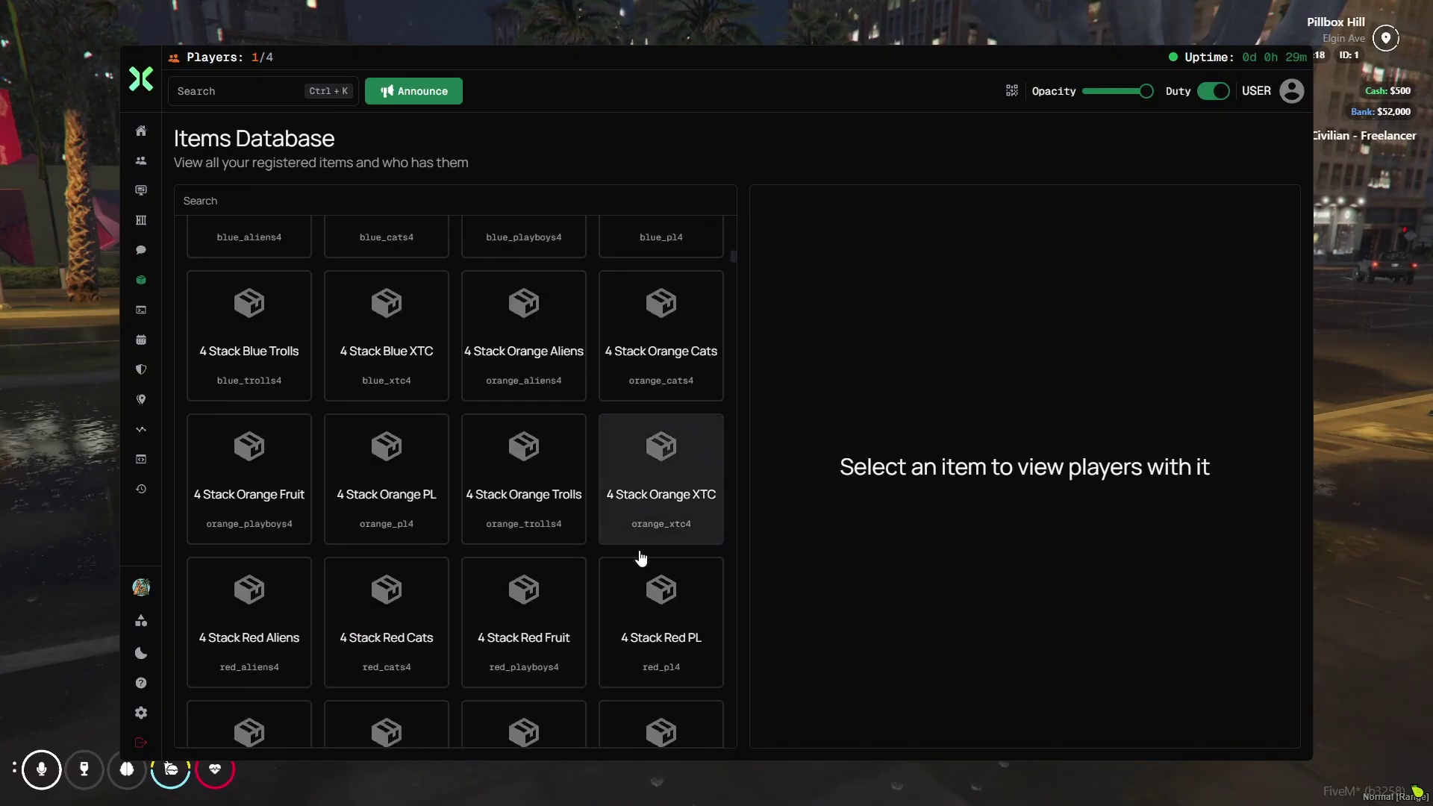
{"action": "scroll", "coordinate": [478, 418], "scroll_direction": "up", "scroll_amount": 10}
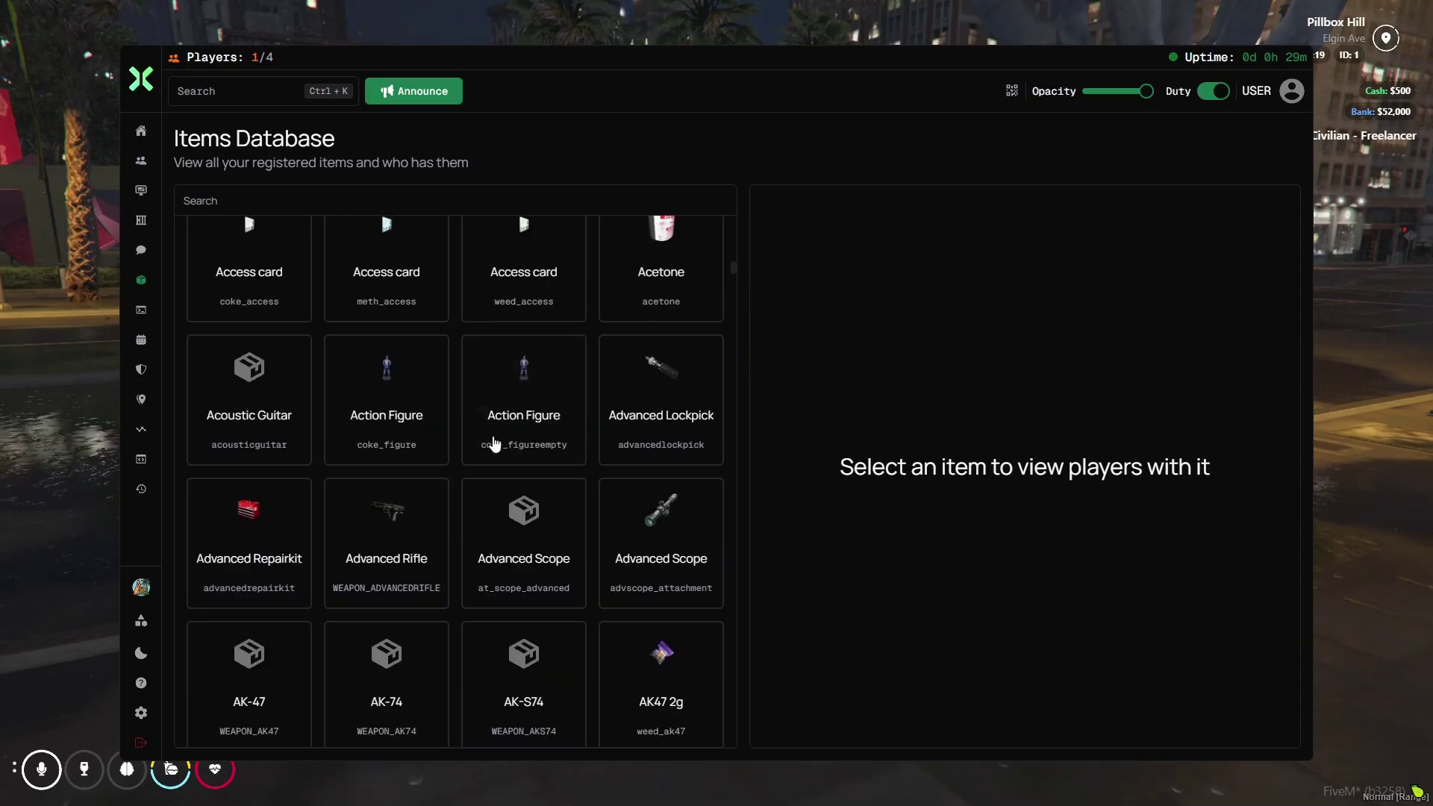
{"action": "scroll", "coordinate": [535, 332], "scroll_direction": "up", "scroll_amount": 2}
{"action": "scroll", "coordinate": [480, 601], "scroll_direction": "down", "scroll_amount": 15}
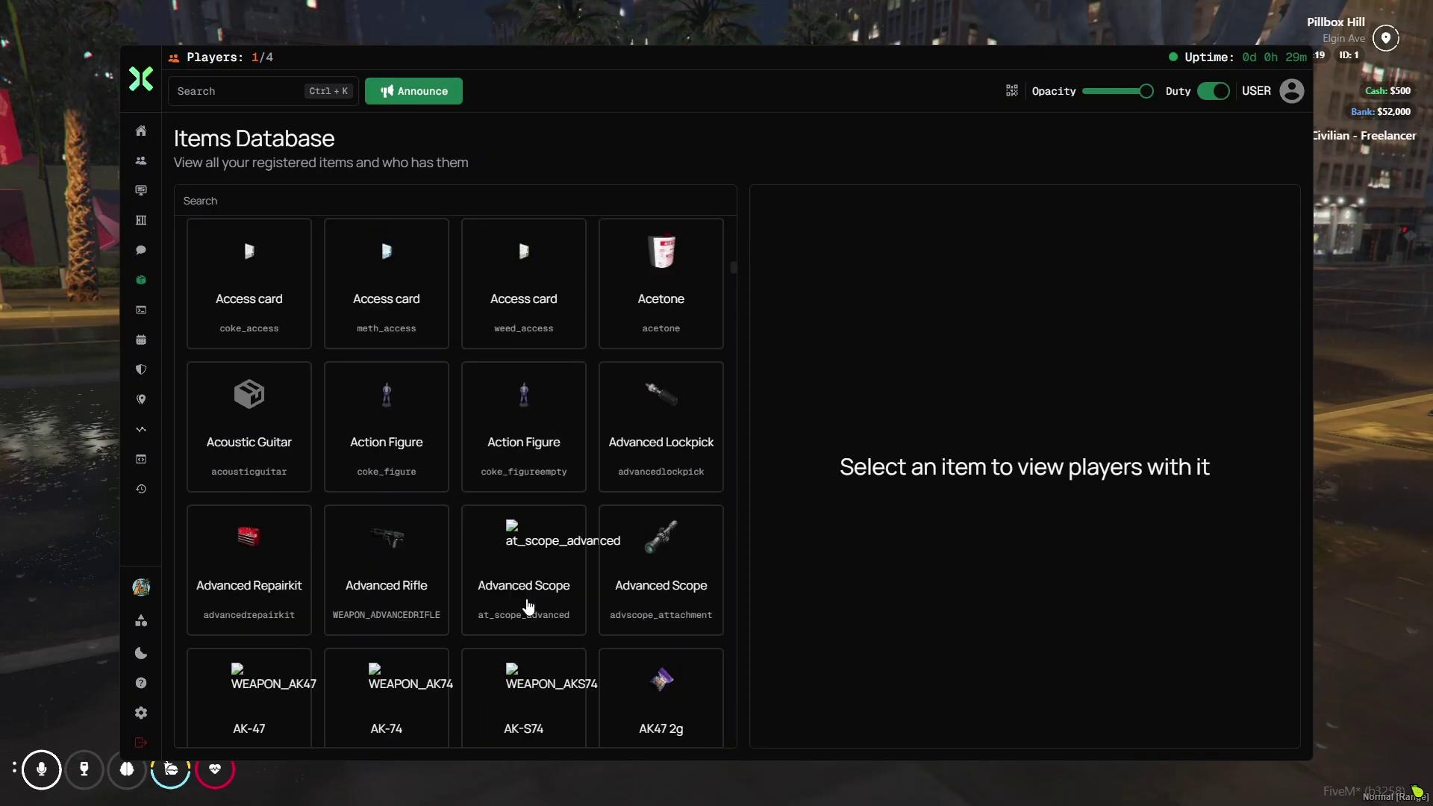
{"action": "scroll", "coordinate": [554, 544], "scroll_direction": "down", "scroll_amount": 3}
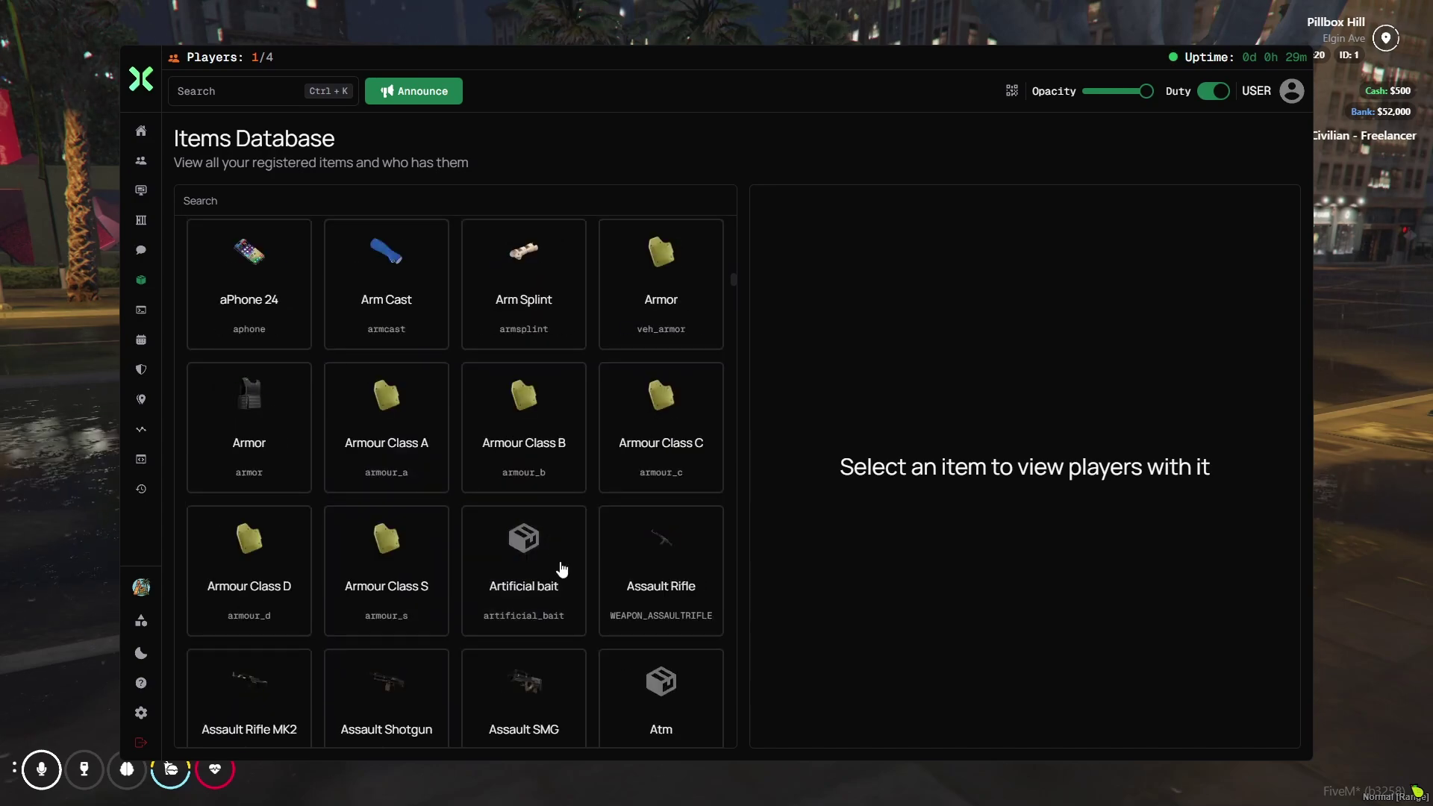
{"action": "scroll", "coordinate": [672, 553], "scroll_direction": "down", "scroll_amount": 3}
{"action": "left_click", "coordinate": [680, 531]}
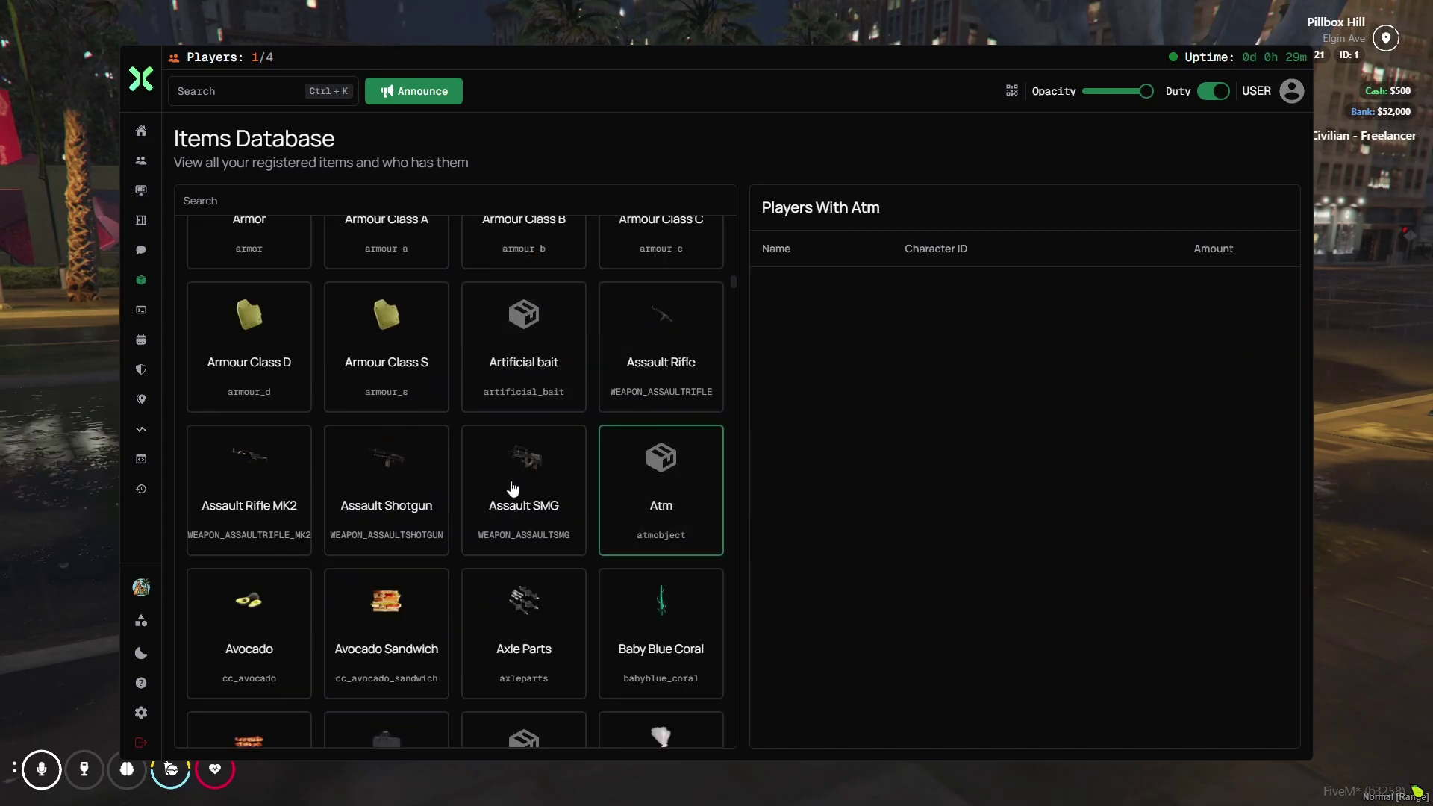
{"action": "left_click", "coordinate": [512, 507]}
{"action": "scroll", "coordinate": [466, 571], "scroll_direction": "down", "scroll_amount": 8}
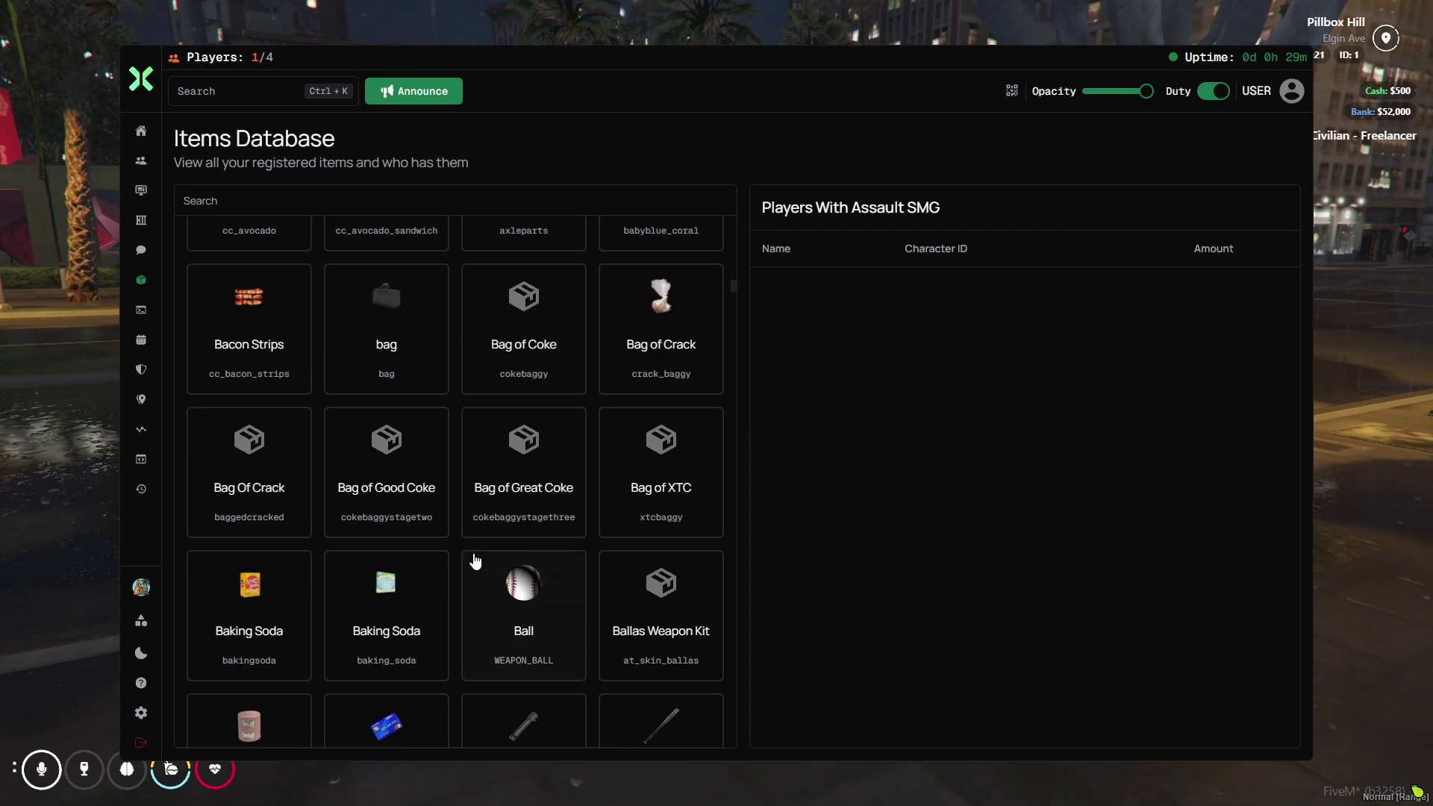
{"action": "left_click", "coordinate": [533, 502]}
- On the Console page, select lusty94_smoking and then arsenoui_female2 in the resource list
{"action": "mouse_move", "coordinate": [127, 371]}
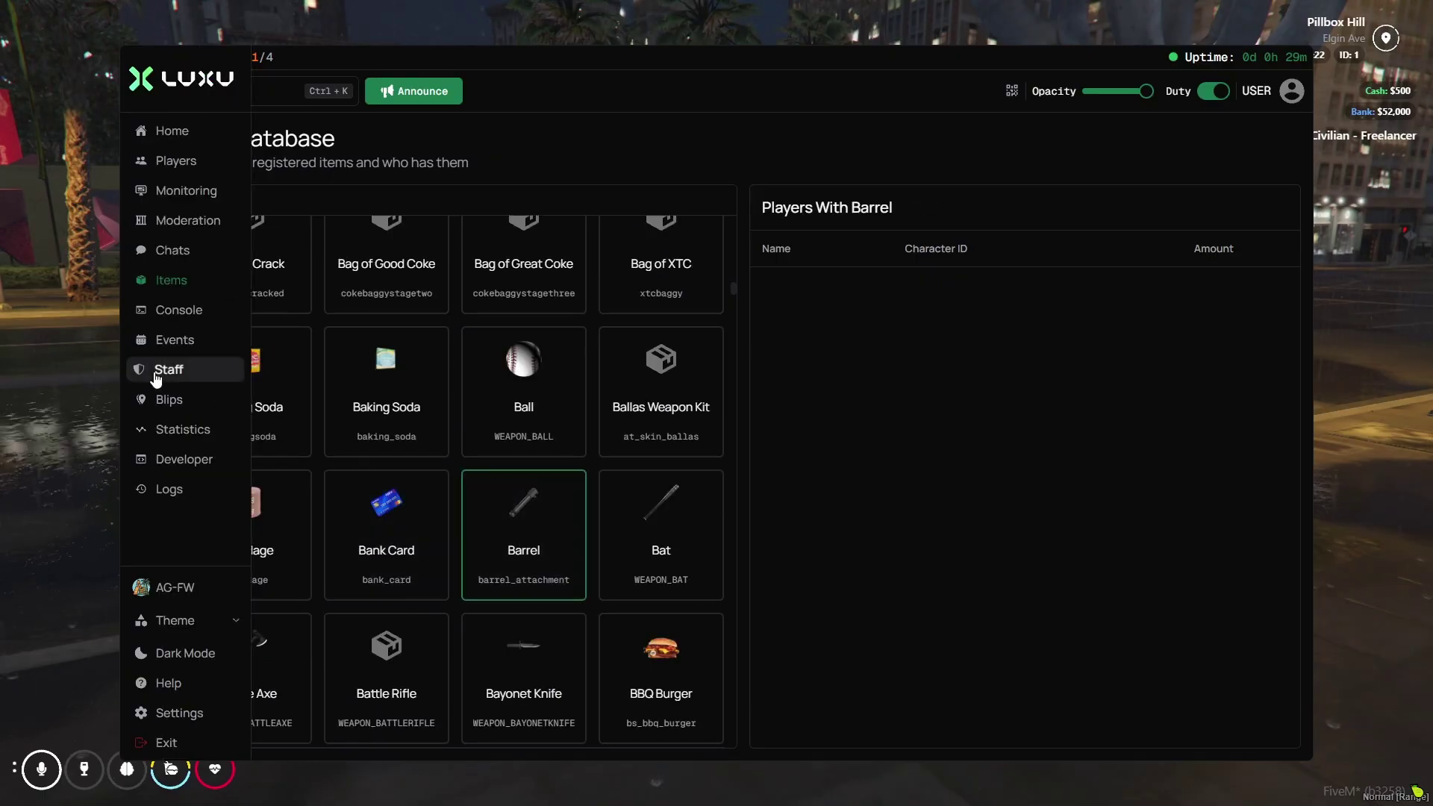
{"action": "left_click", "coordinate": [130, 310]}
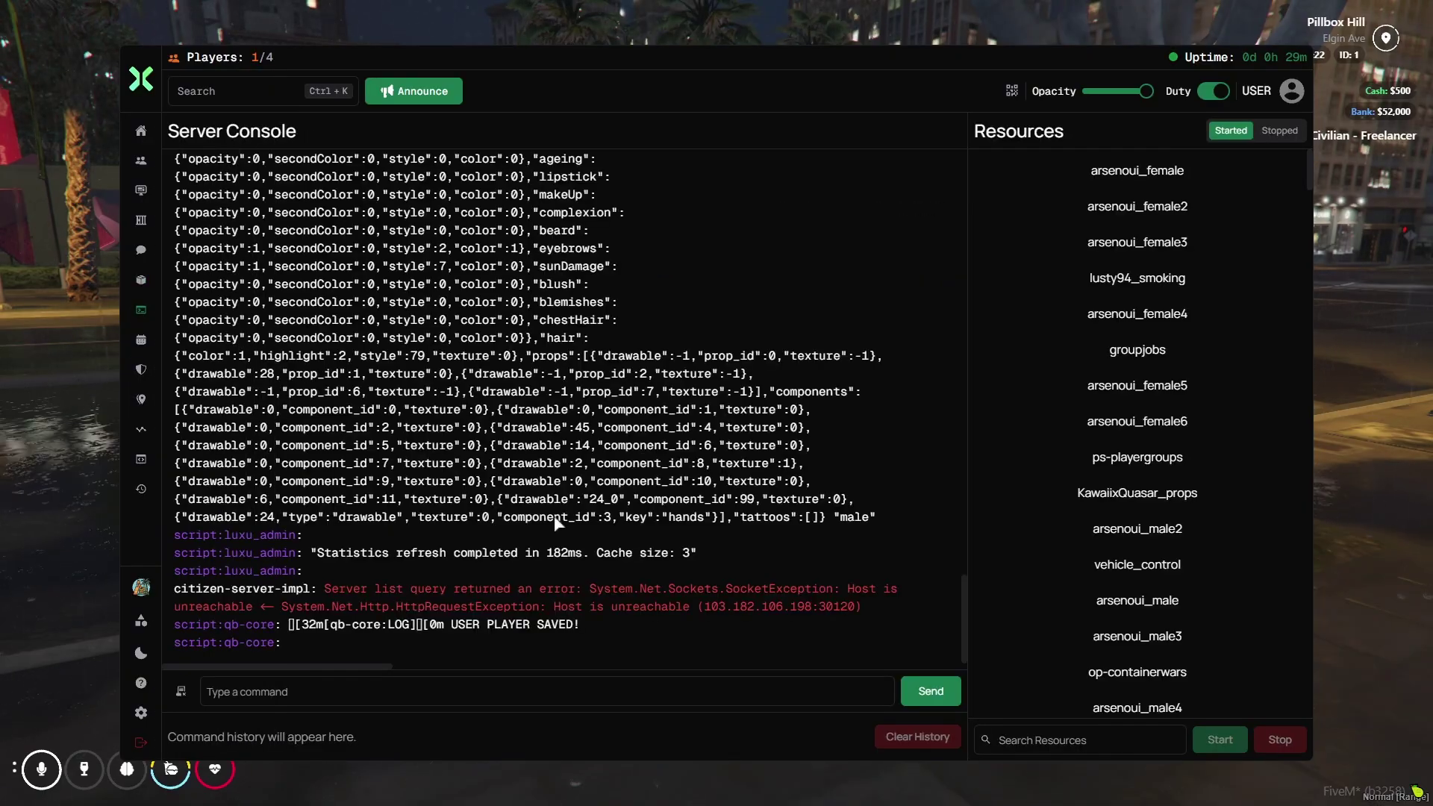
{"action": "scroll", "coordinate": [554, 515], "scroll_direction": "up", "scroll_amount": 6}
{"action": "scroll", "coordinate": [1164, 418], "scroll_direction": "down", "scroll_amount": 5}
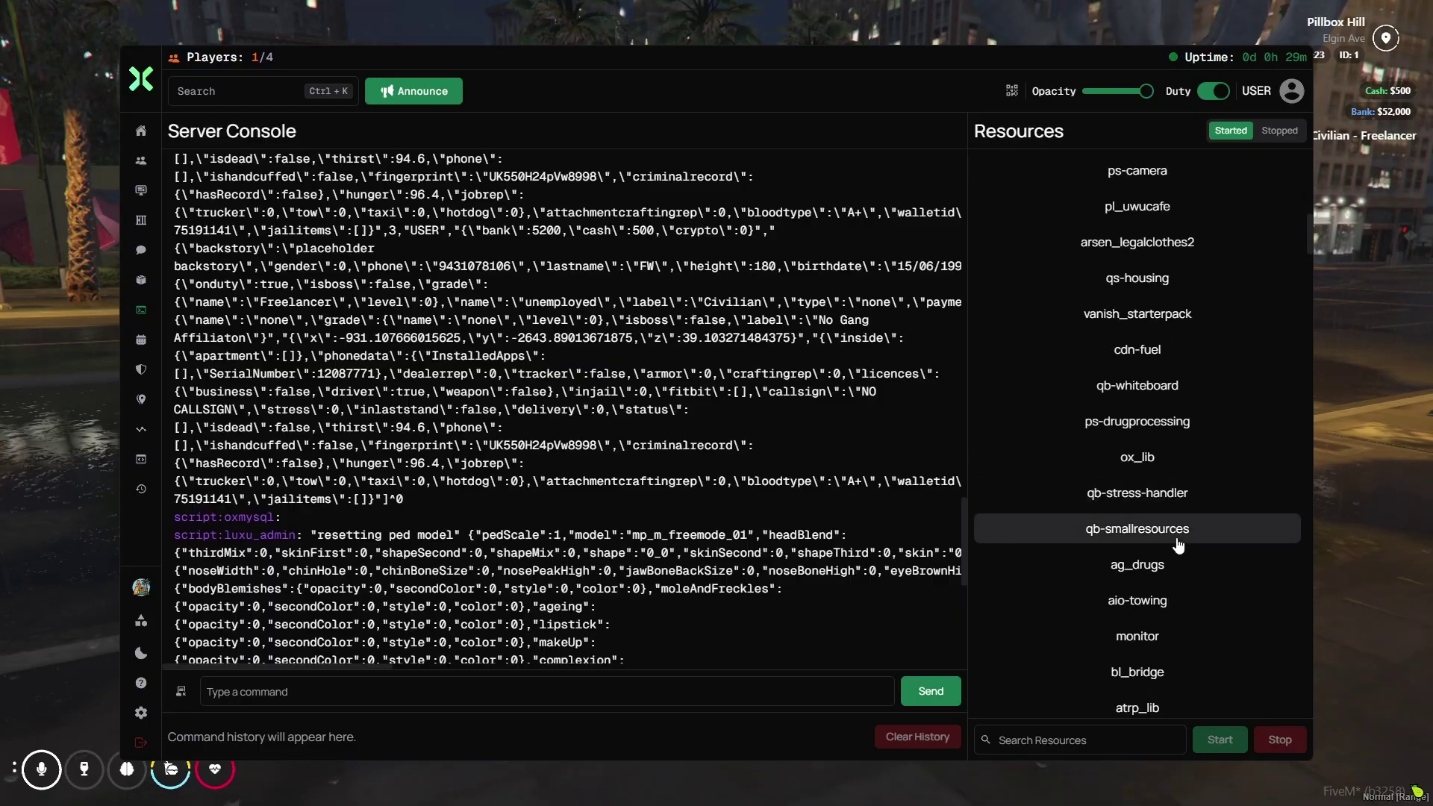
{"action": "scroll", "coordinate": [1179, 547], "scroll_direction": "up", "scroll_amount": 5}
{"action": "left_click", "coordinate": [1187, 278]}
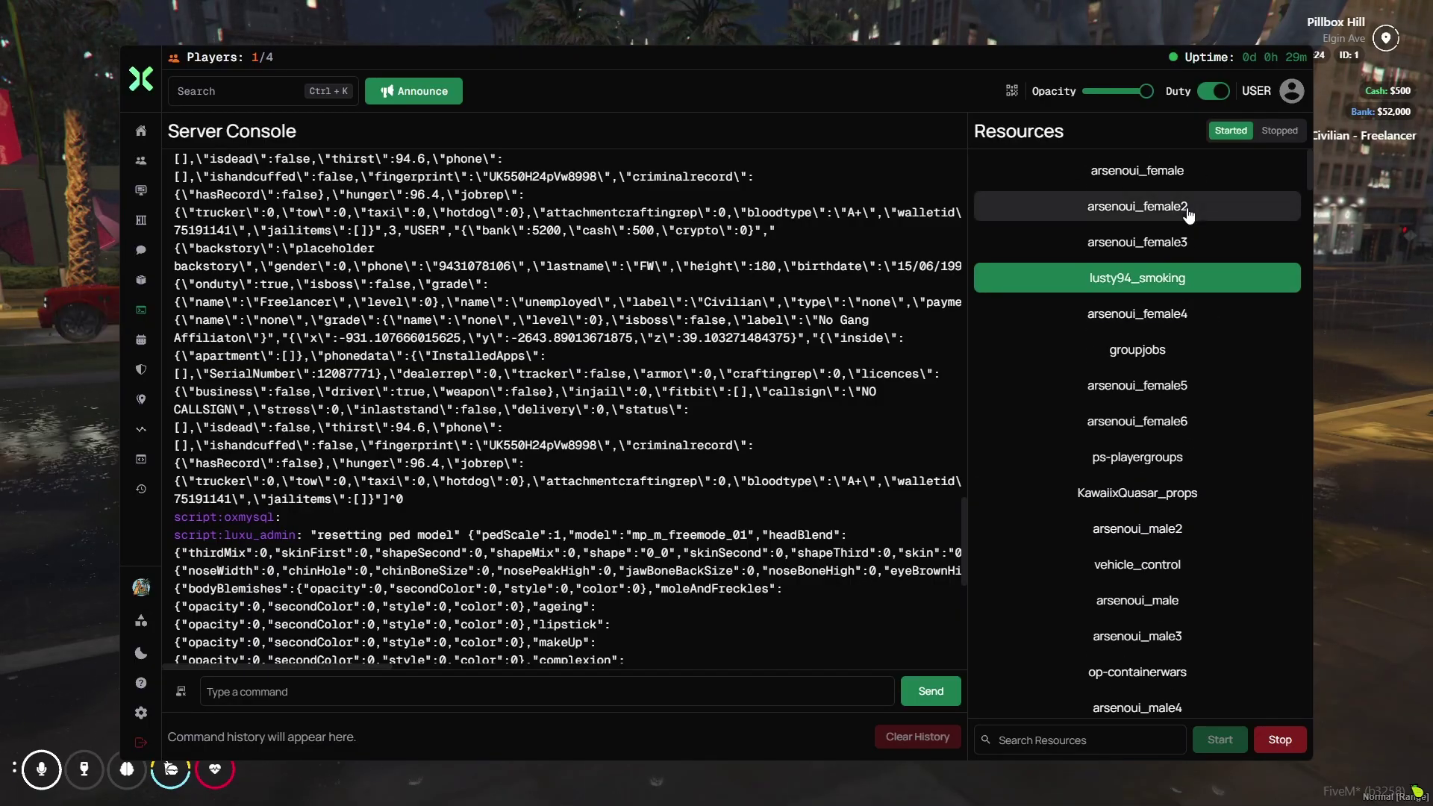
{"action": "left_click", "coordinate": [1189, 210]}
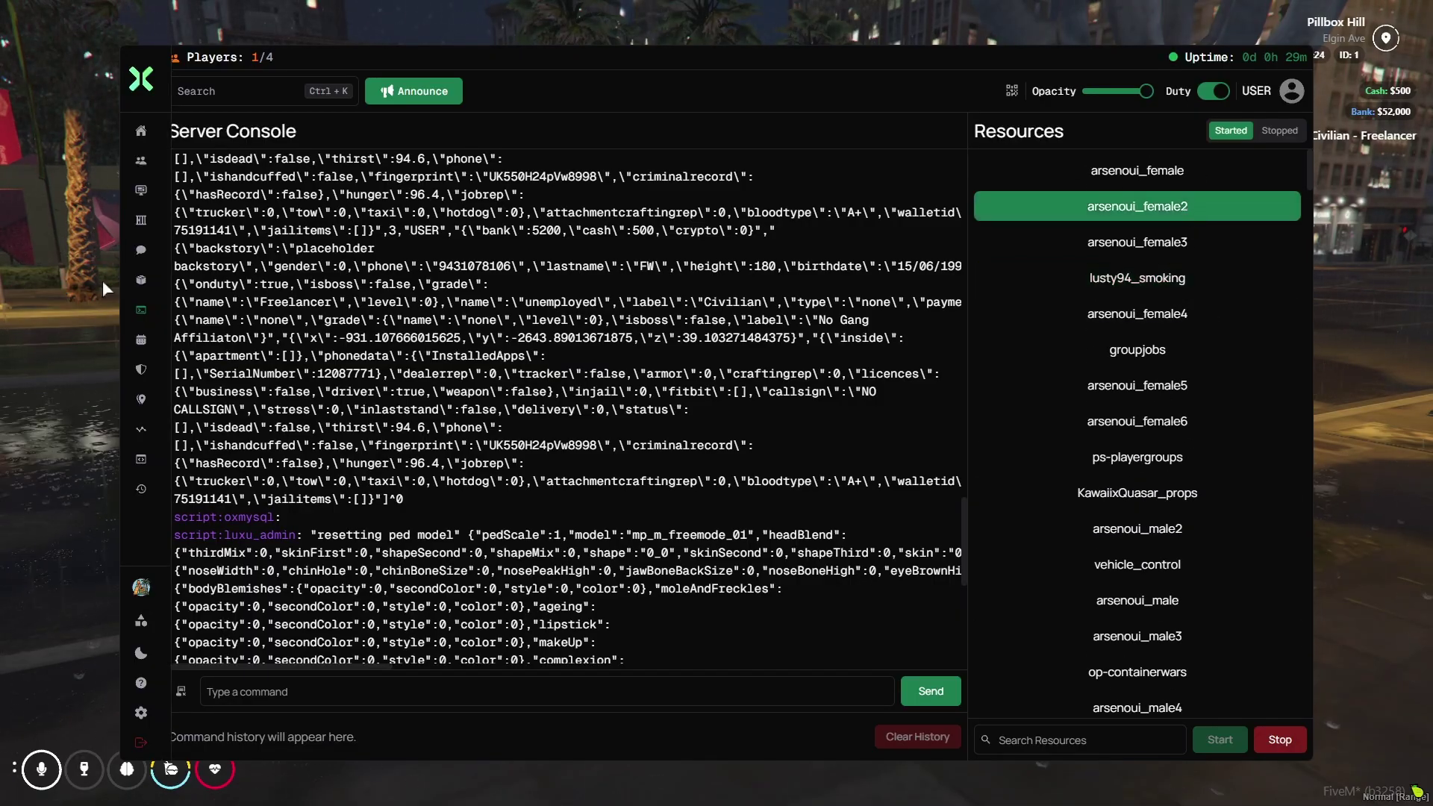
- Open the Events page
{"action": "left_click", "coordinate": [150, 339]}
- Create event 'hu' with description 'hi', dated 1-06-2025, and view its details
{"action": "left_click", "coordinate": [707, 208]}
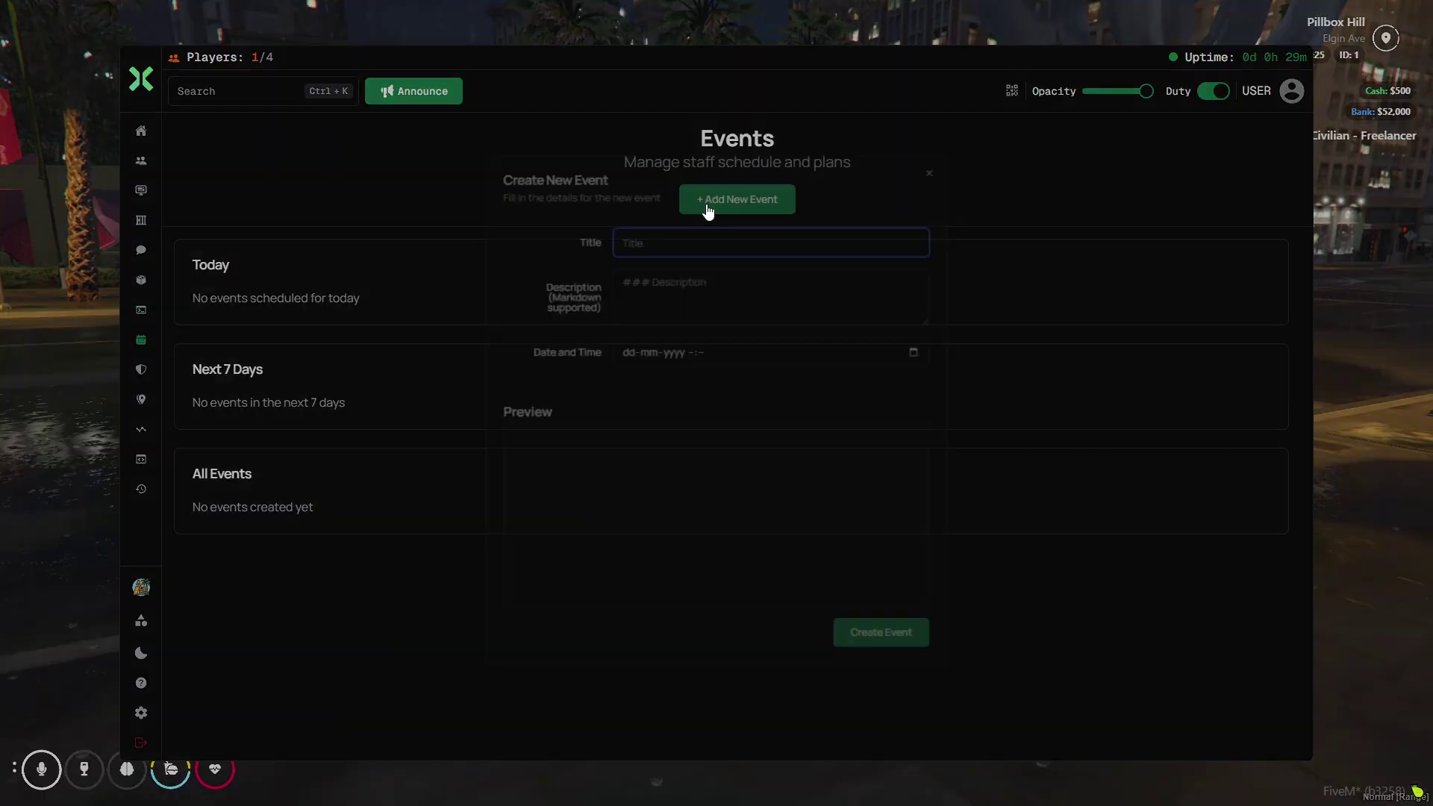
{"action": "left_click", "coordinate": [702, 288]}
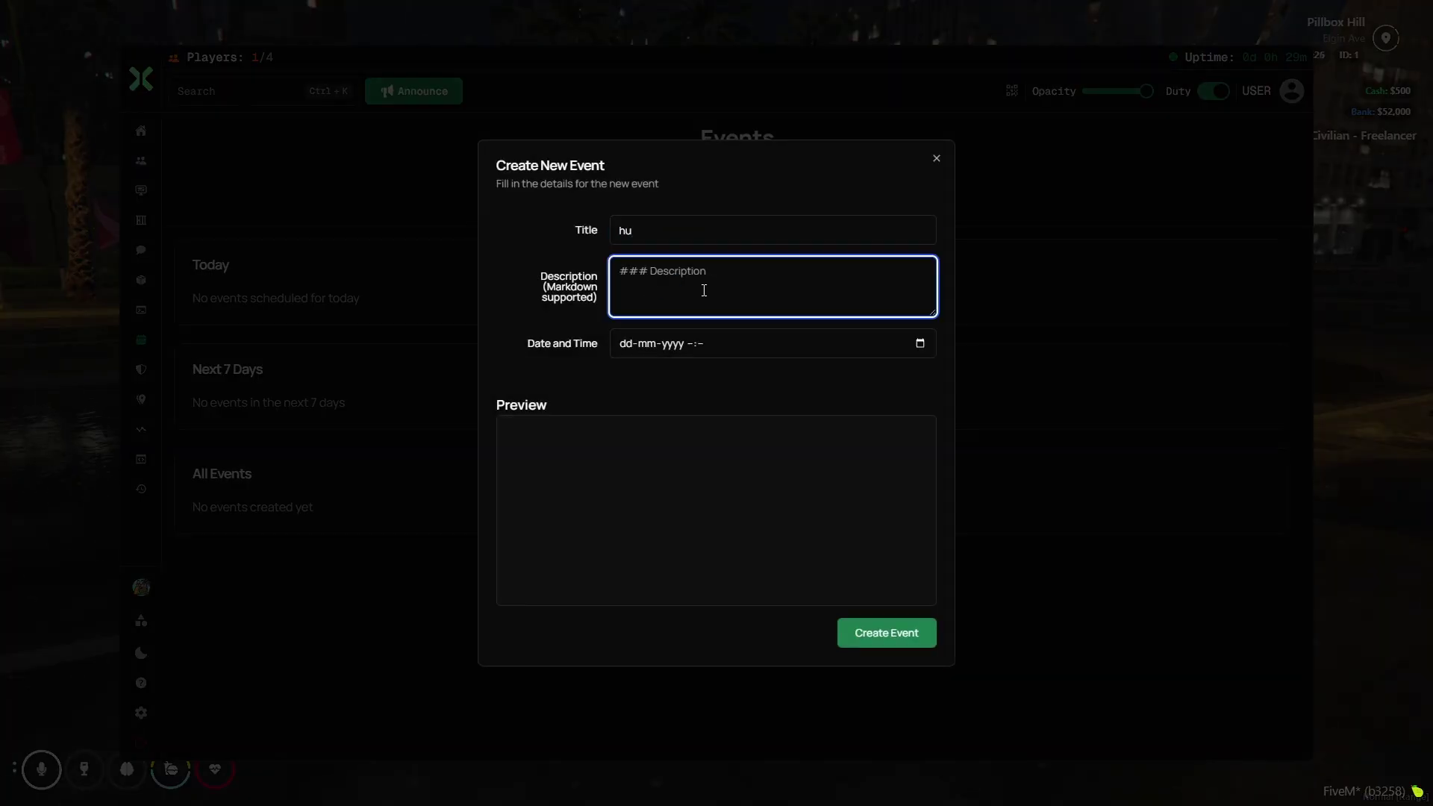
{"action": "left_click", "coordinate": [627, 346]}
{"action": "type", "text": "1-"}
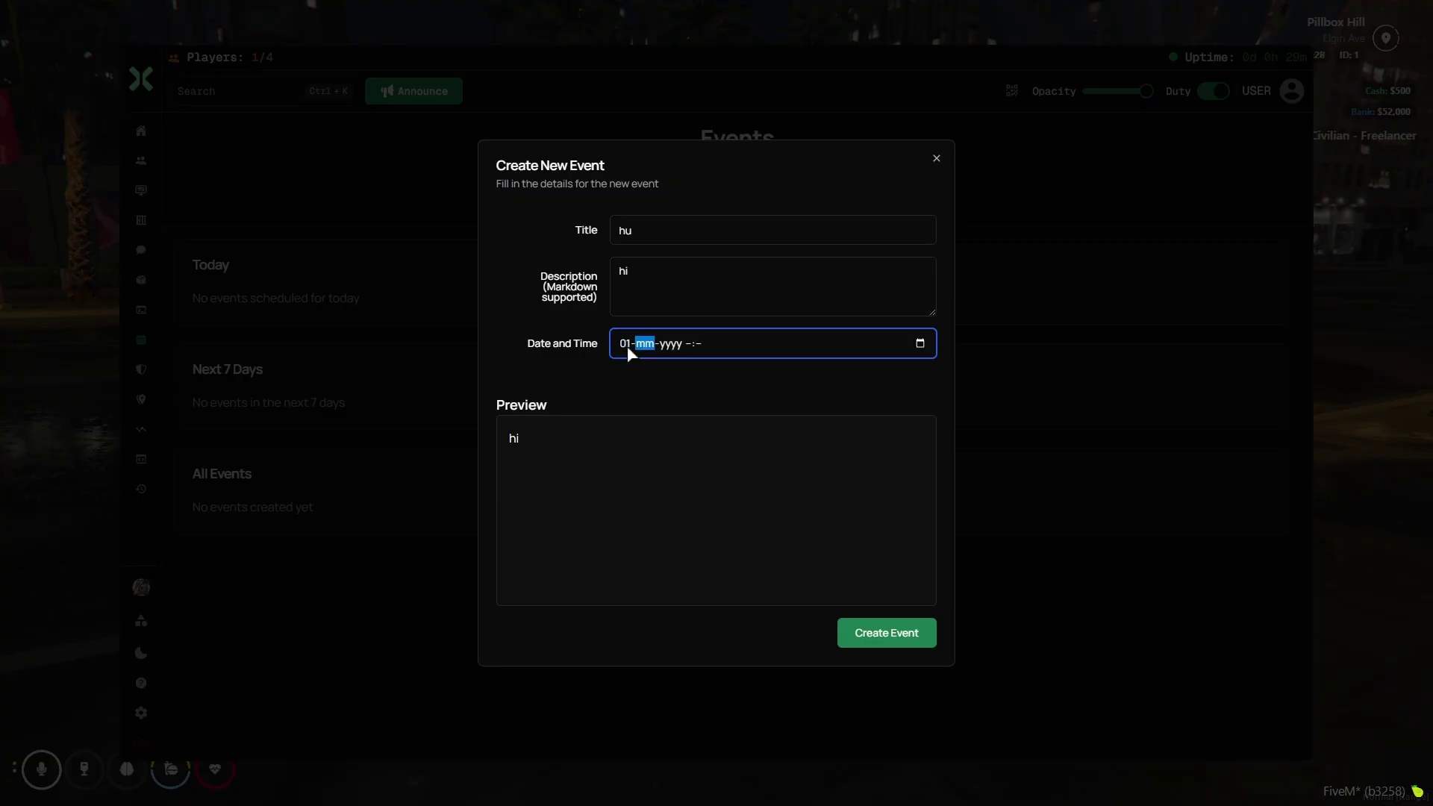
{"action": "type", "text": "06-2025 05:07"}
{"action": "key", "text": "Return"}
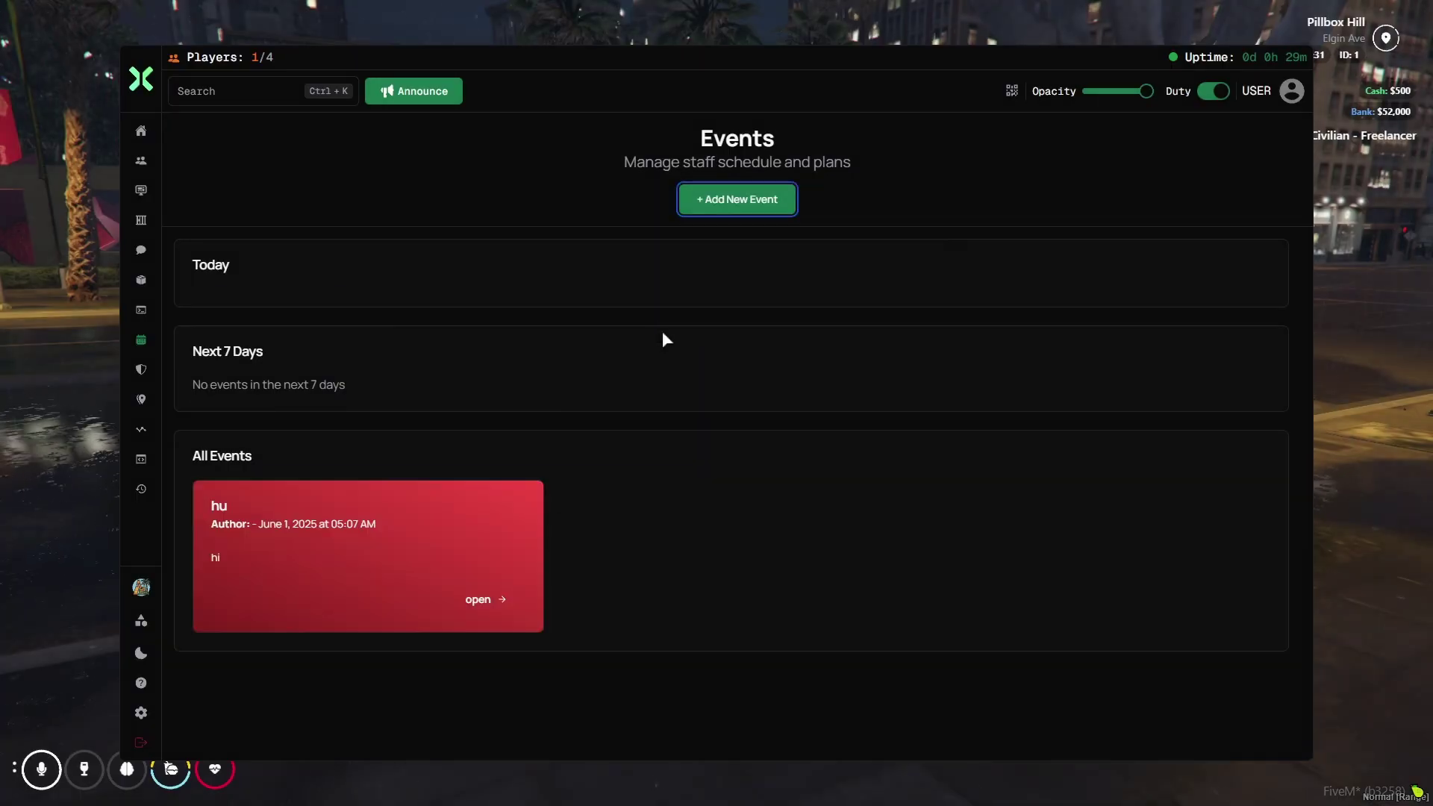
{"action": "left_click", "coordinate": [478, 600]}
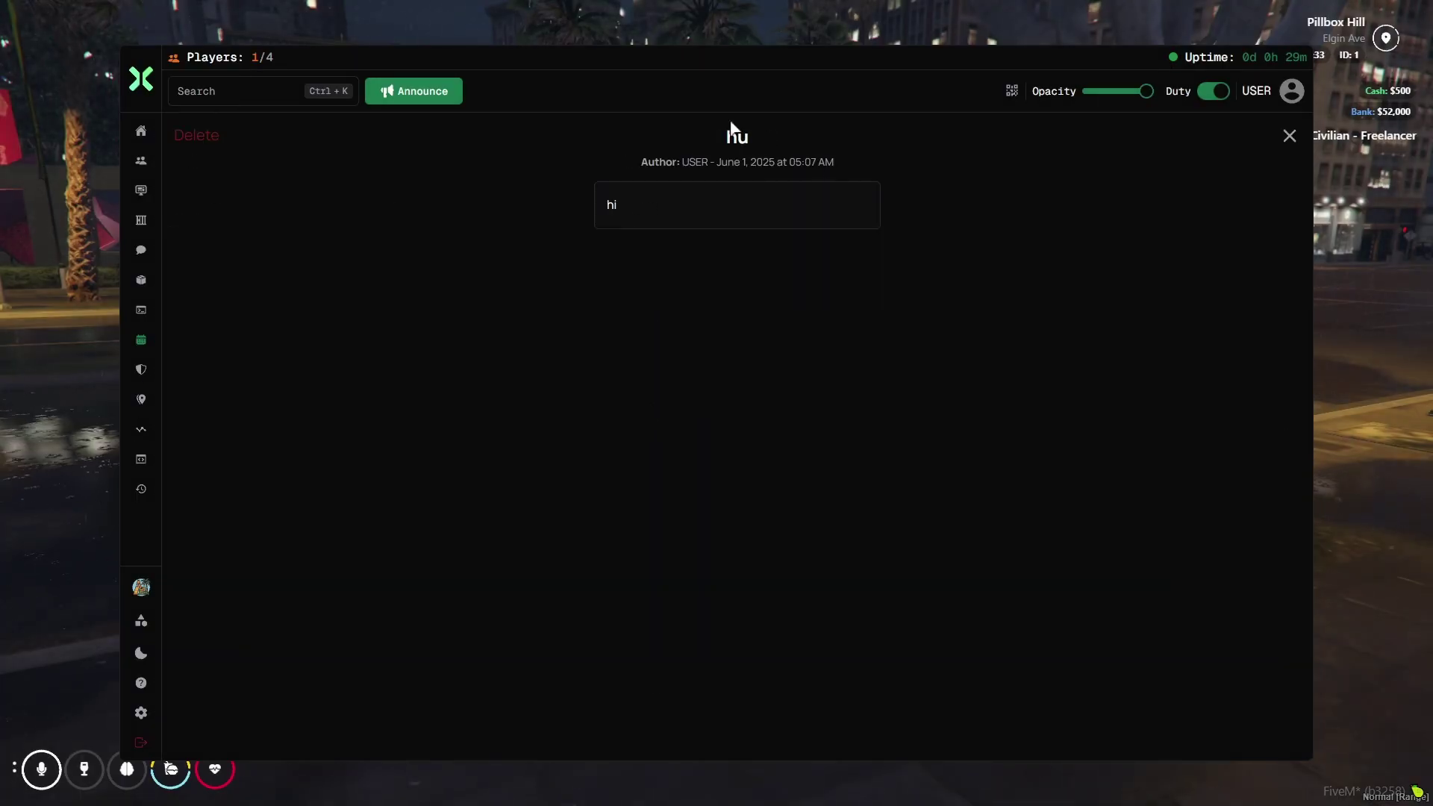
{"action": "left_click", "coordinate": [166, 370]}
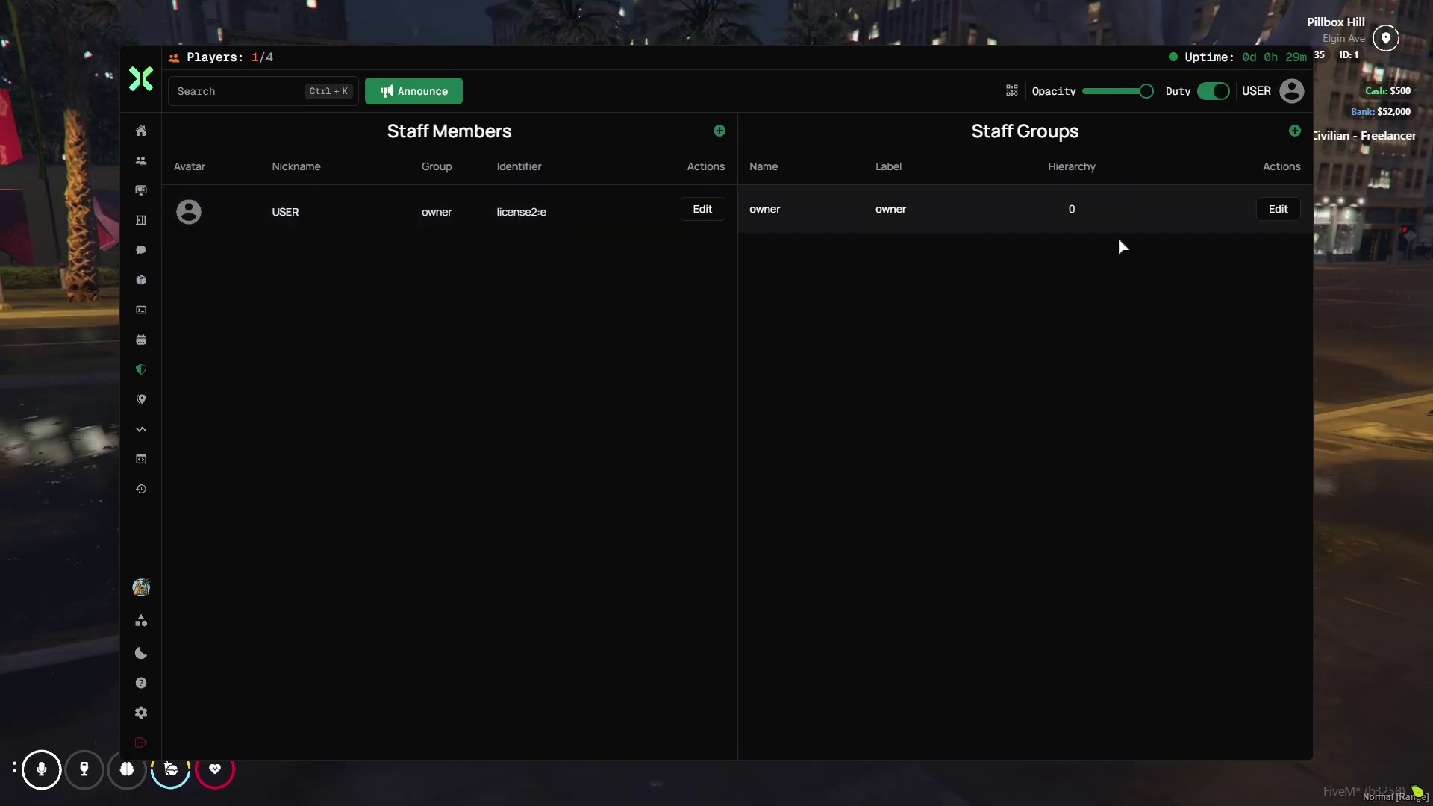
- Inspect the owner staff group's permissions and ACE section, then cancel without saving
{"action": "left_click", "coordinate": [1275, 213]}
{"action": "scroll", "coordinate": [687, 462], "scroll_direction": "down", "scroll_amount": 5}
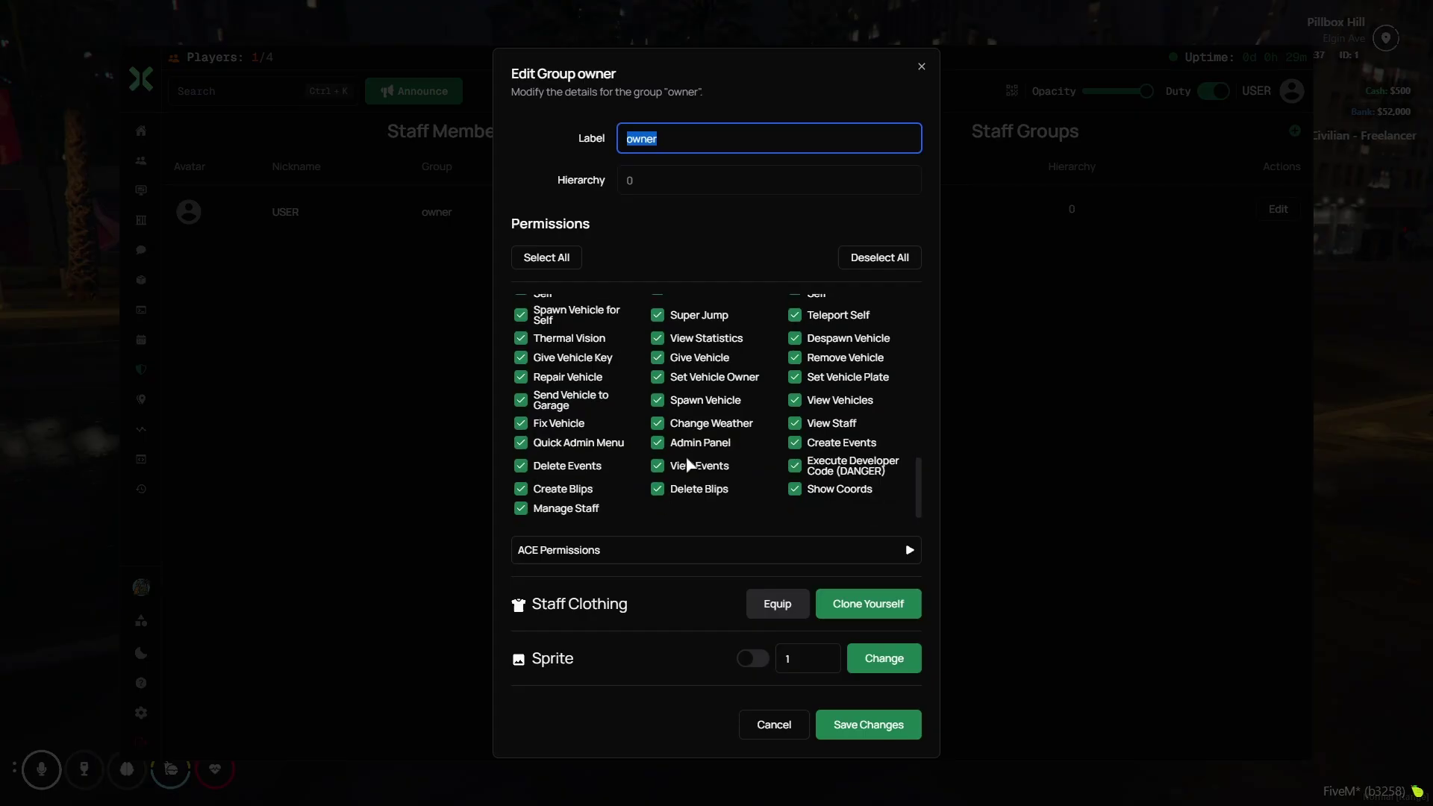
{"action": "scroll", "coordinate": [685, 444], "scroll_direction": "up", "scroll_amount": 5}
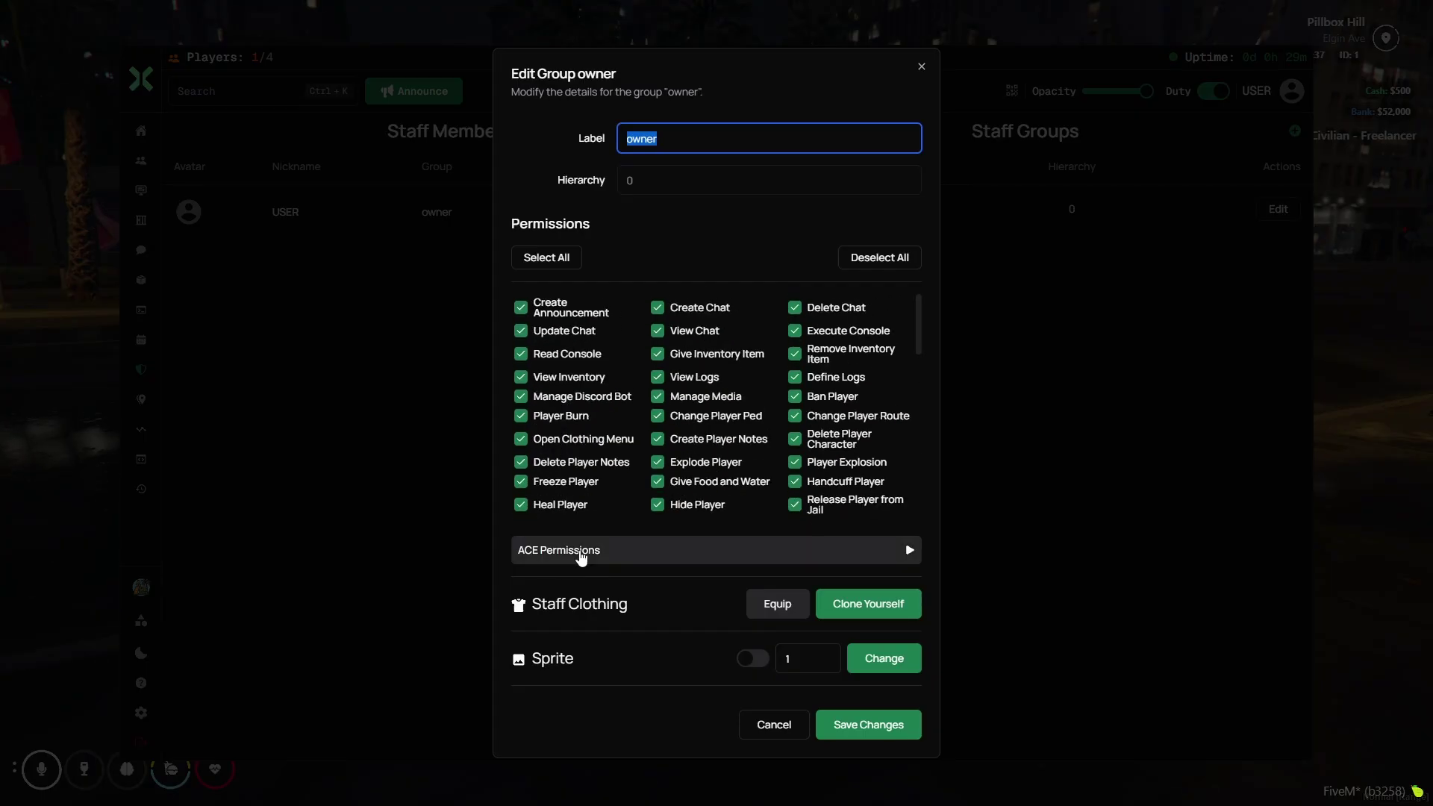
{"action": "left_click", "coordinate": [672, 552]}
{"action": "left_click", "coordinate": [640, 544]}
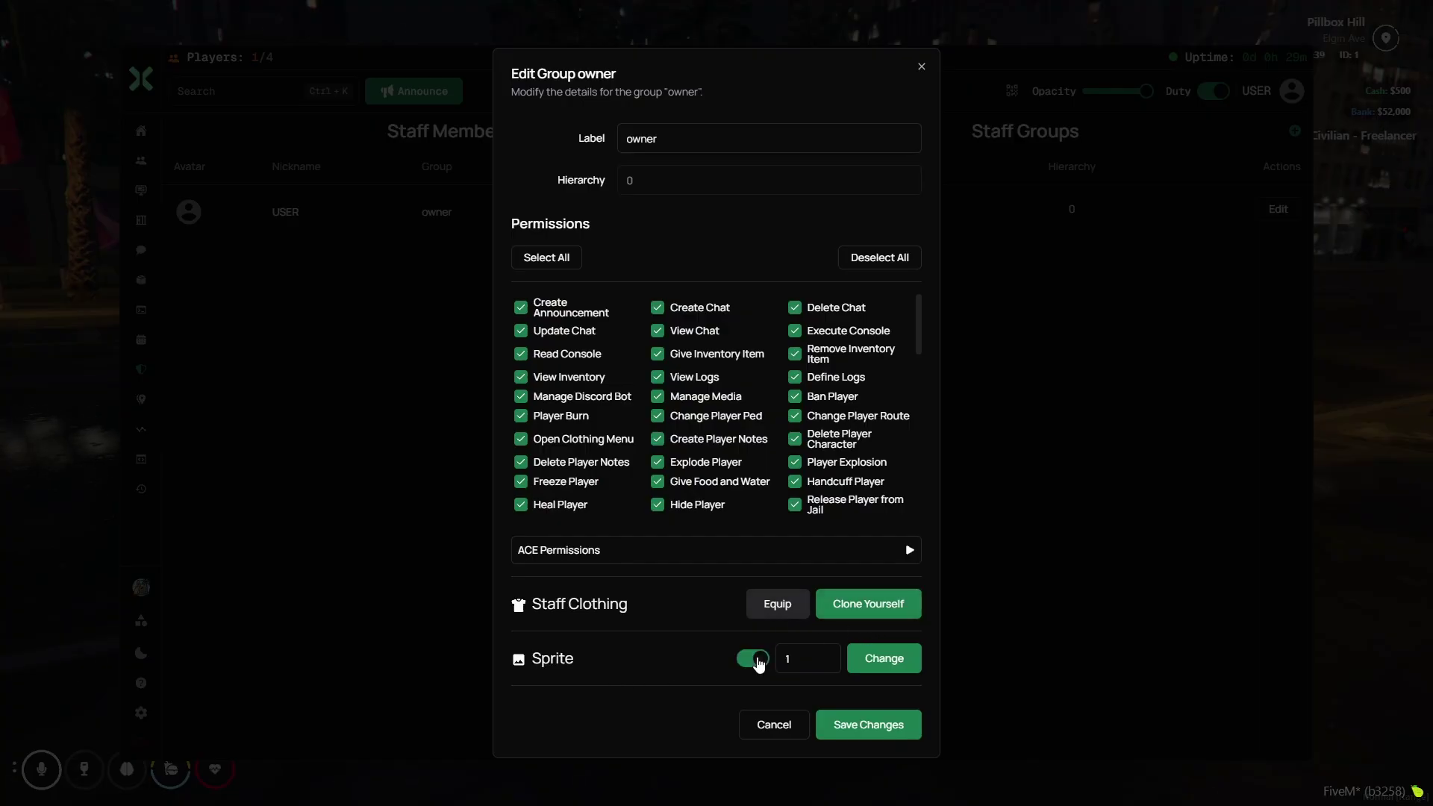
{"action": "scroll", "coordinate": [819, 526], "scroll_direction": "down", "scroll_amount": 6}
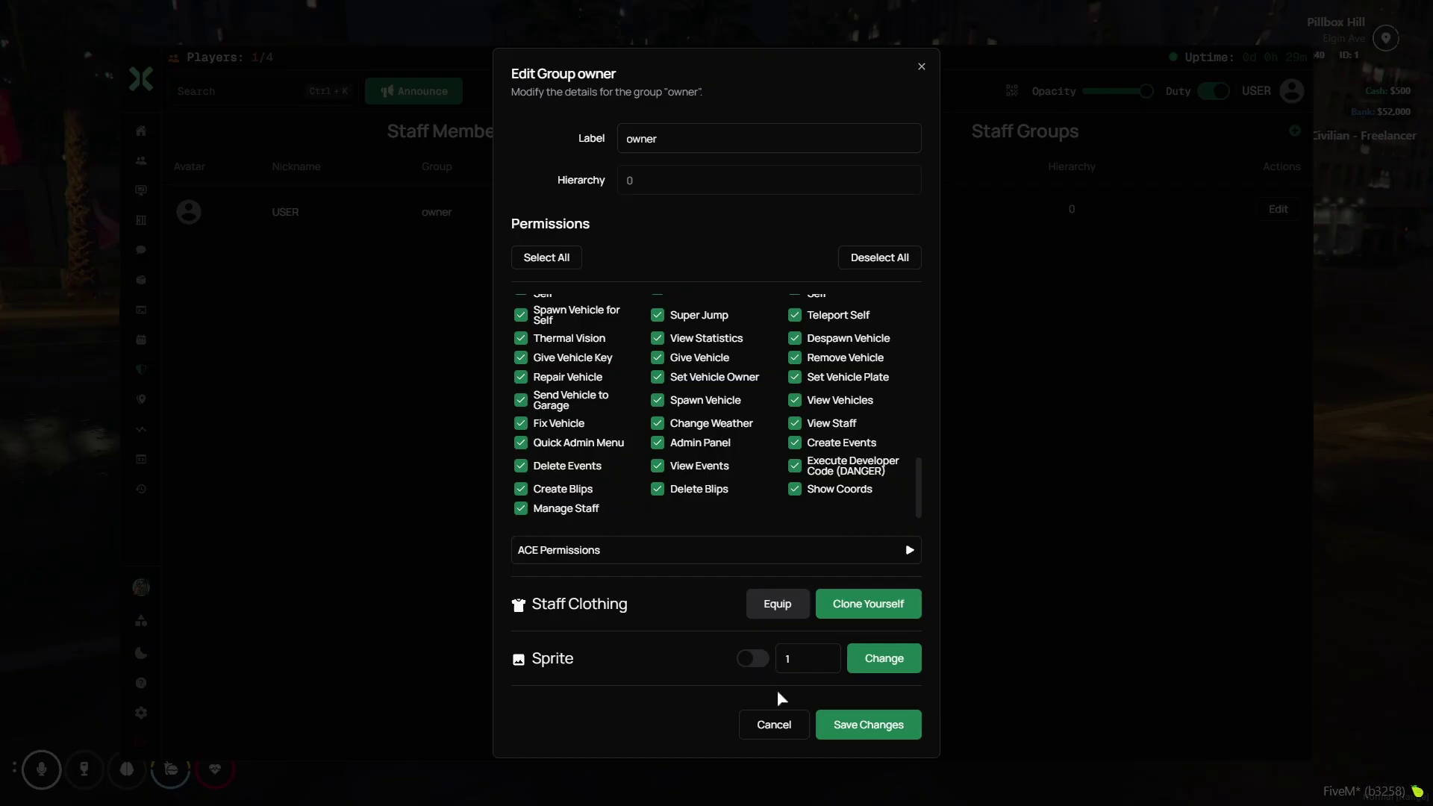
{"action": "left_click", "coordinate": [921, 67]}
- Browse the Blips page's label, colour and Sprite Picker options, then go to Statistics
{"action": "left_click", "coordinate": [112, 397]}
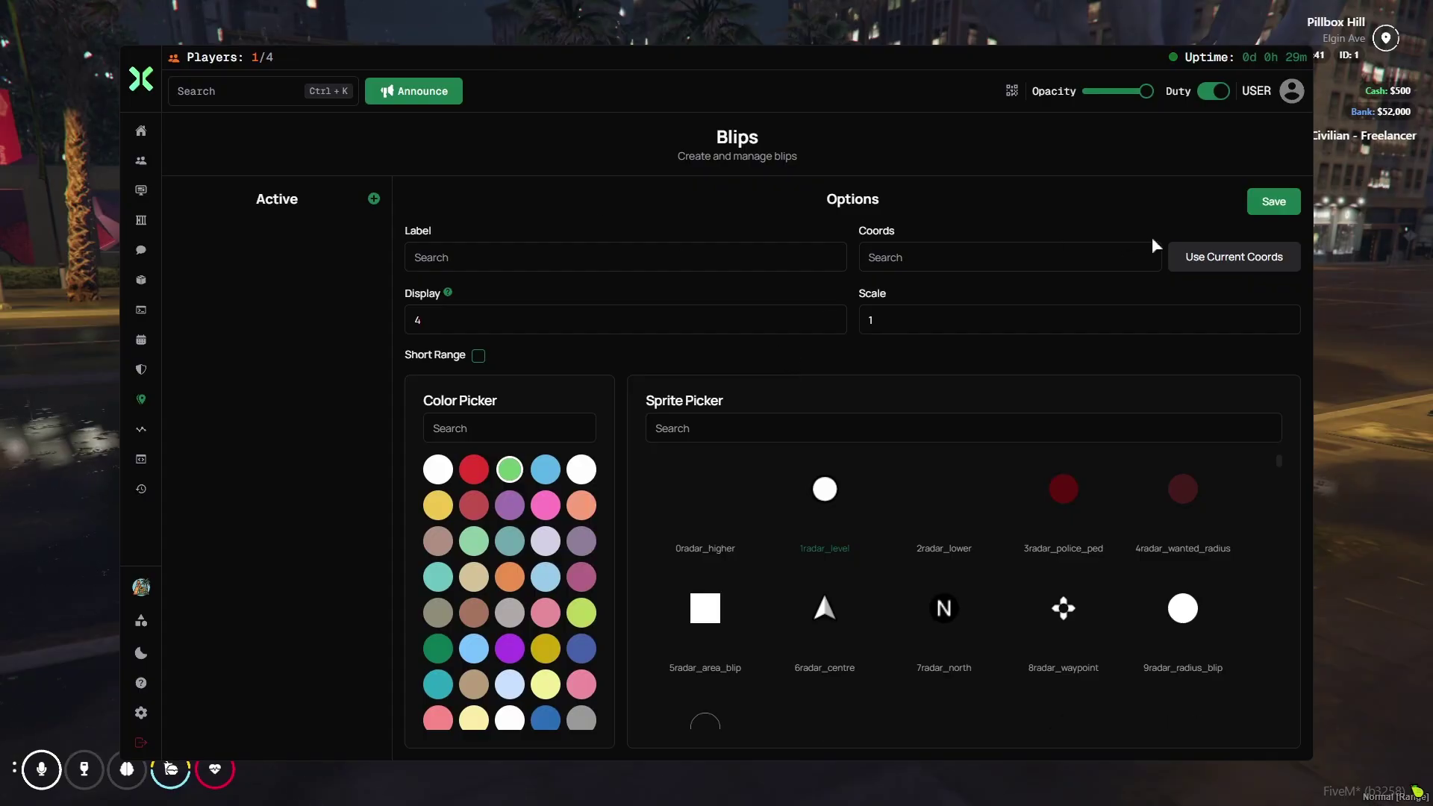
{"action": "scroll", "coordinate": [1005, 646], "scroll_direction": "down", "scroll_amount": 10}
{"action": "scroll", "coordinate": [1005, 644], "scroll_direction": "down", "scroll_amount": 15}
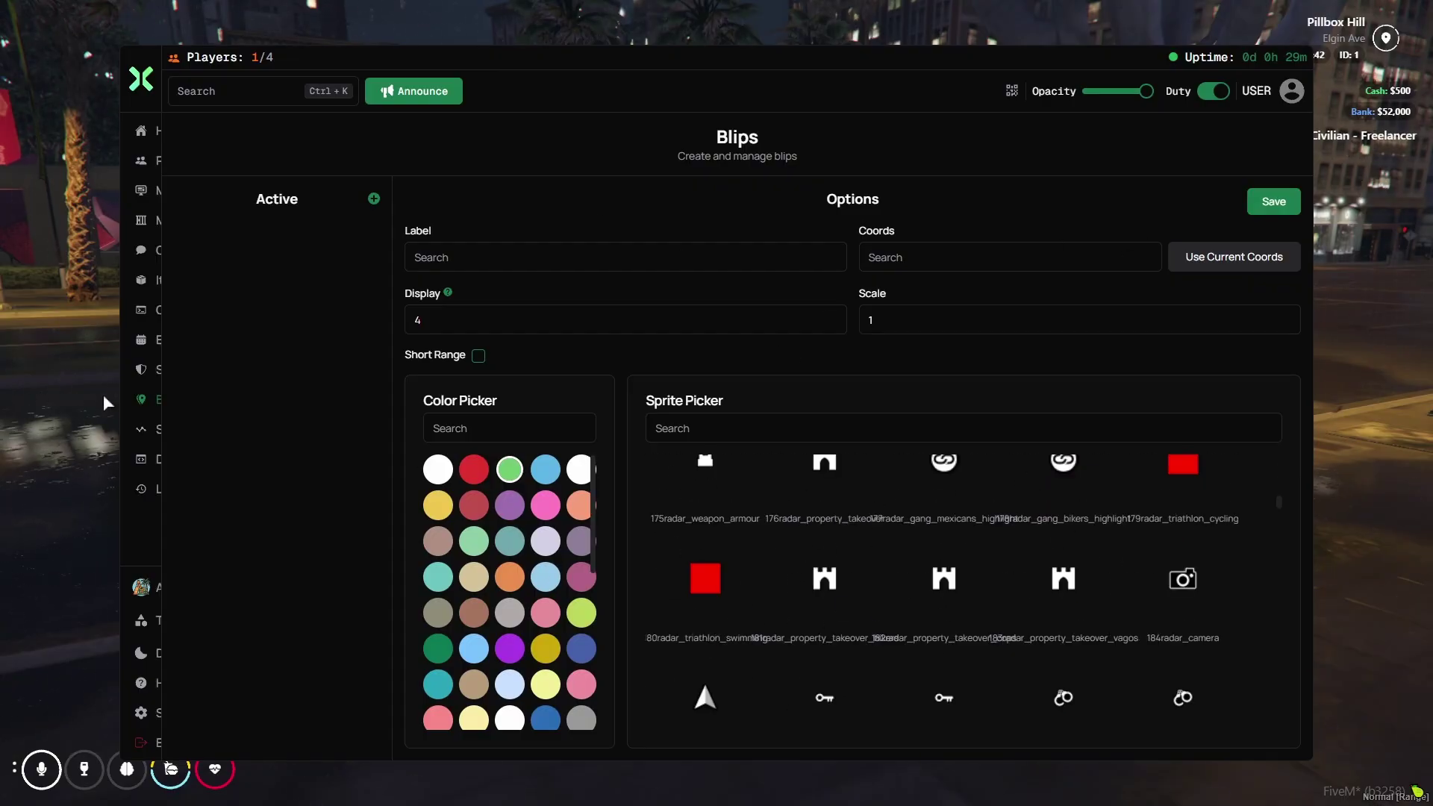
{"action": "left_click", "coordinate": [133, 429]}
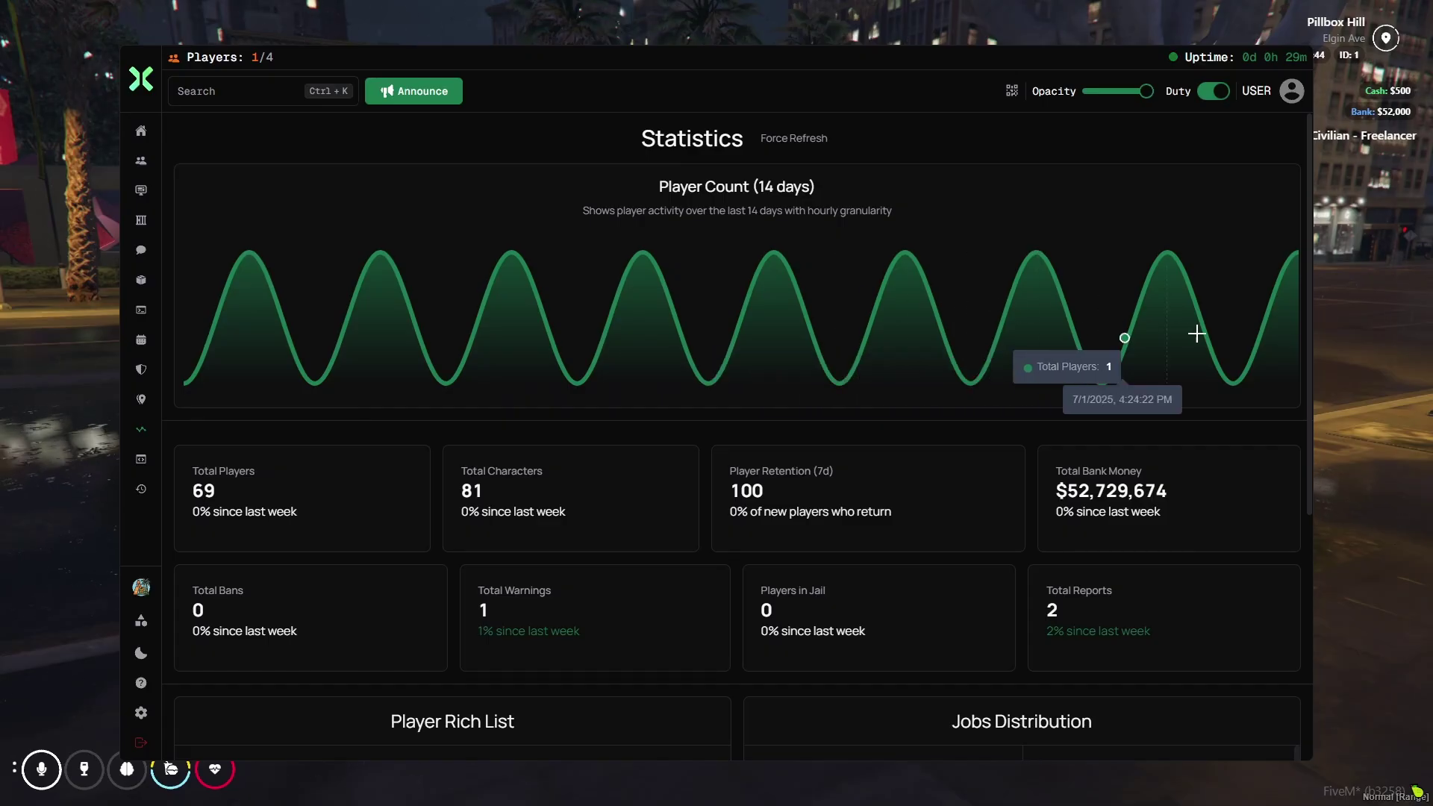
- Select the Total Bank Money, Player Retention 100, Total Characters 81 and Total Players 69 values
{"action": "triple_click", "coordinate": [1064, 498]}
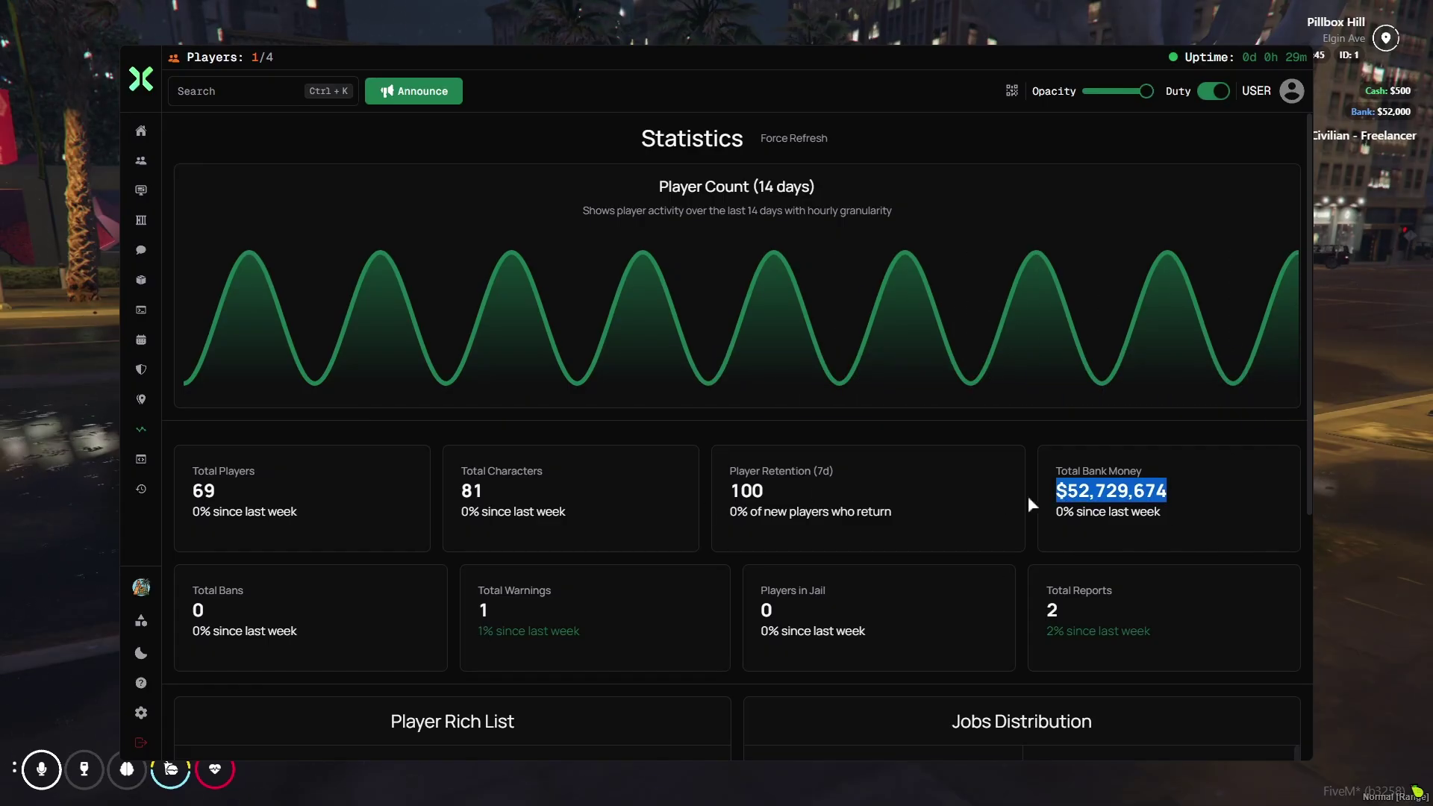
{"action": "left_click_drag", "start_coordinate": [773, 491], "coordinate": [735, 492]}
{"action": "double_click", "coordinate": [472, 493]}
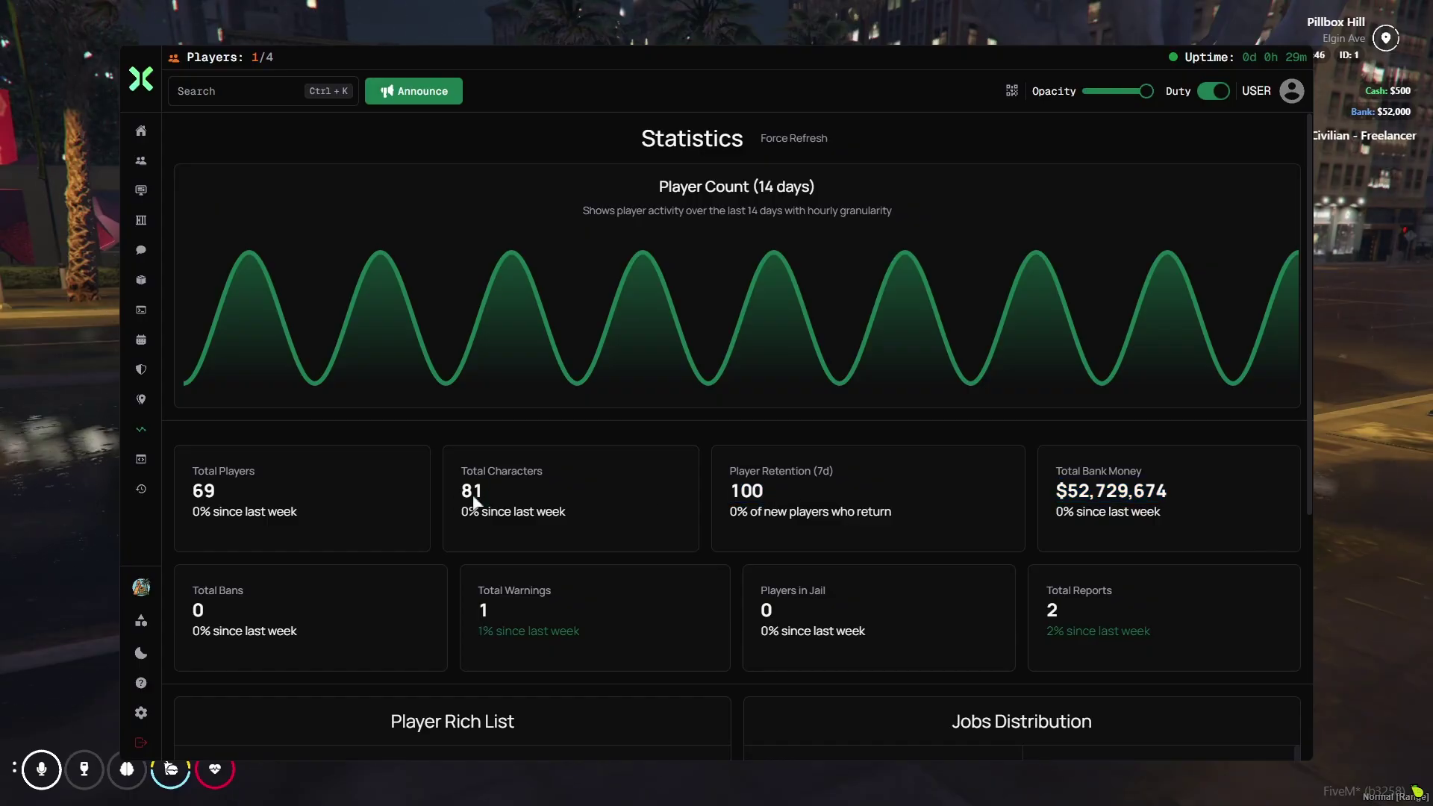
{"action": "double_click", "coordinate": [199, 491]}
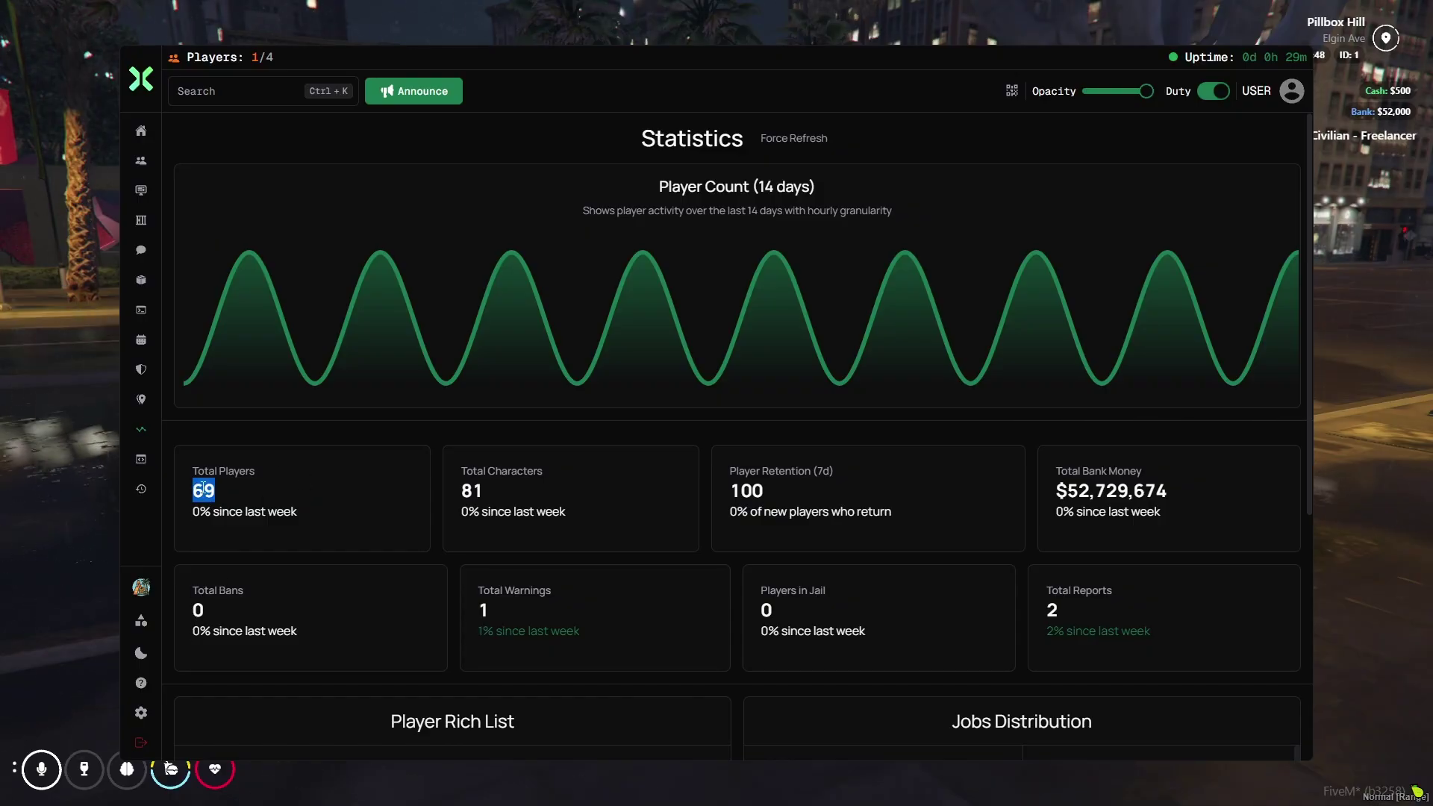
{"action": "double_click", "coordinate": [476, 493]}
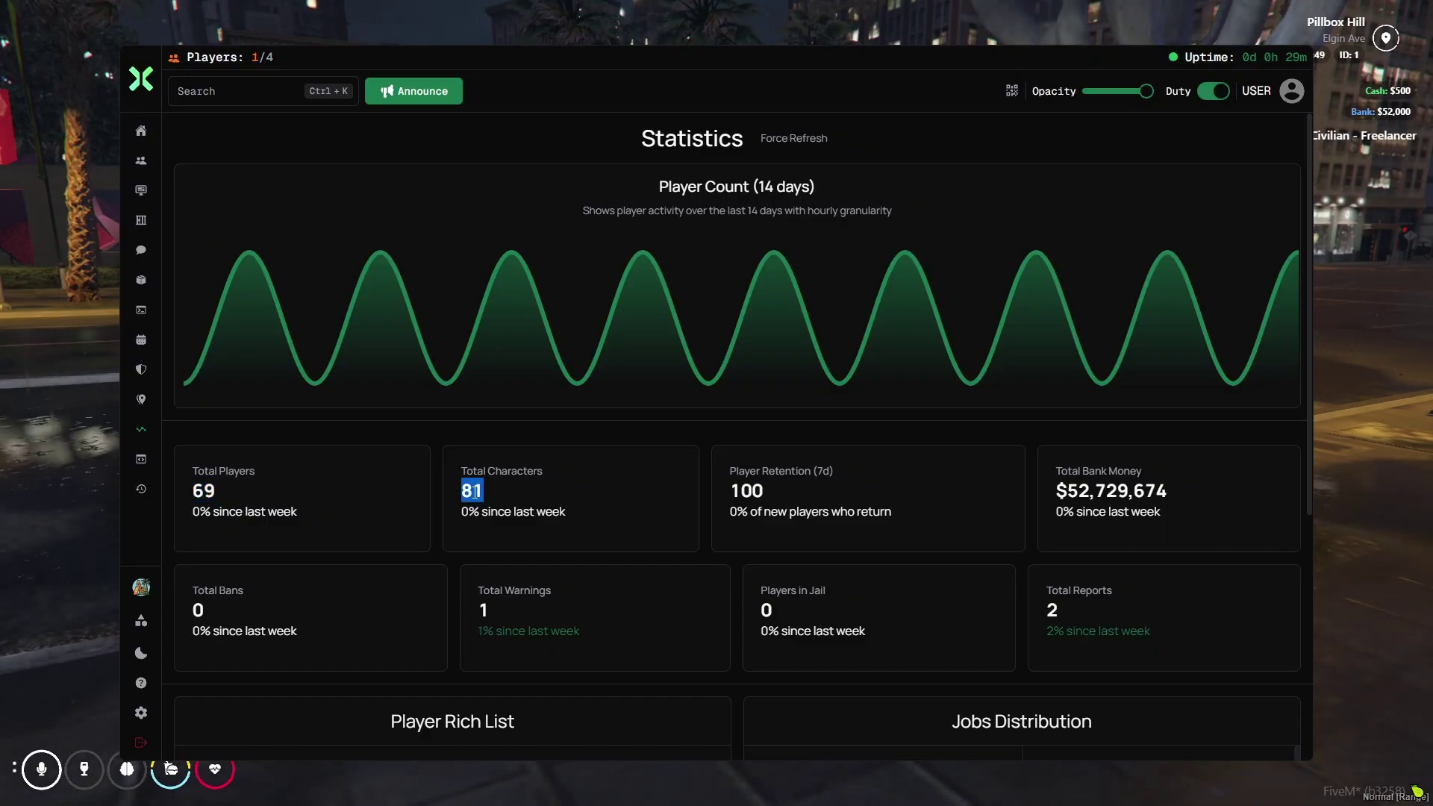
{"action": "left_click", "coordinate": [466, 632]}
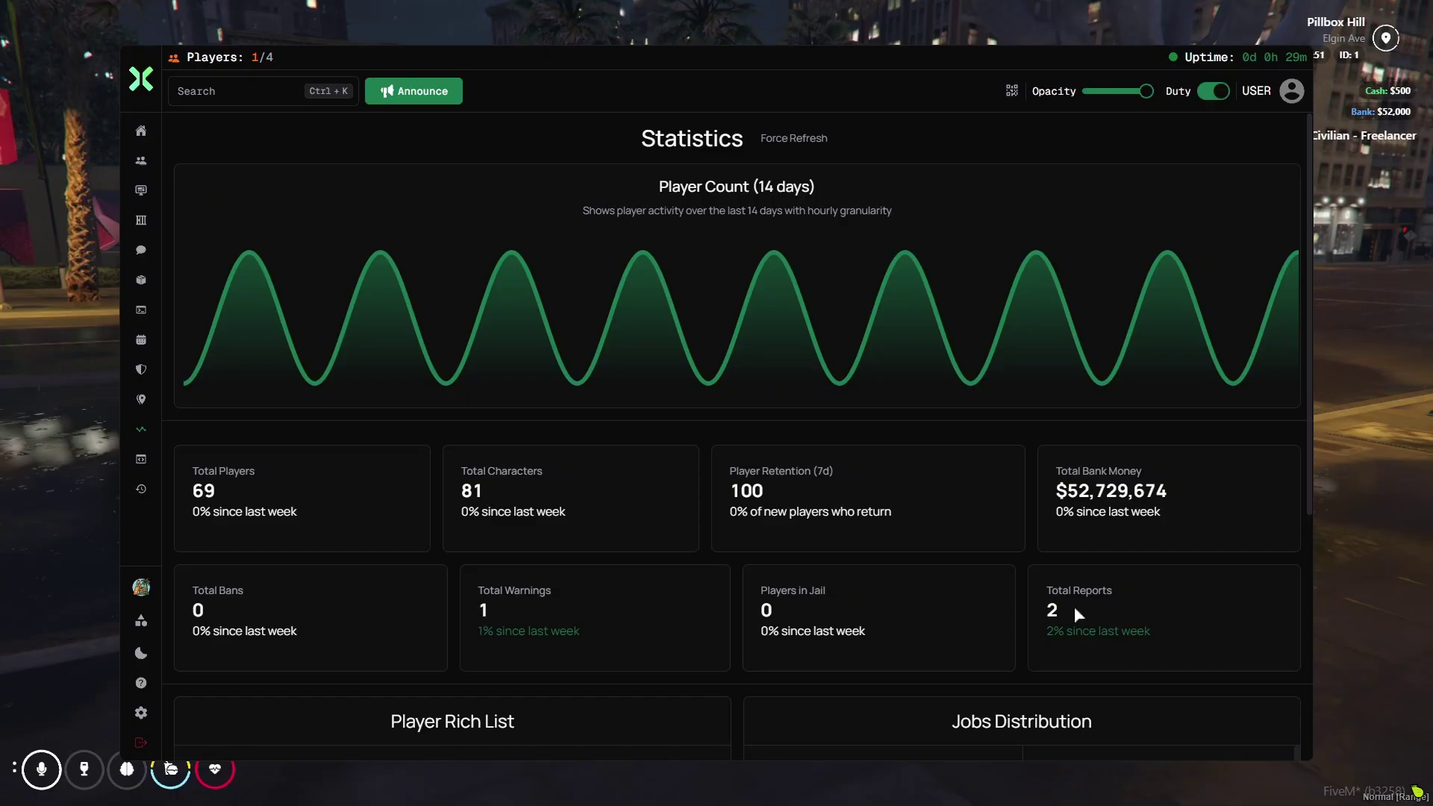
- Copy the richest character's Character ID from the Player Rich List
{"action": "scroll", "coordinate": [1093, 630], "scroll_direction": "down", "scroll_amount": 5}
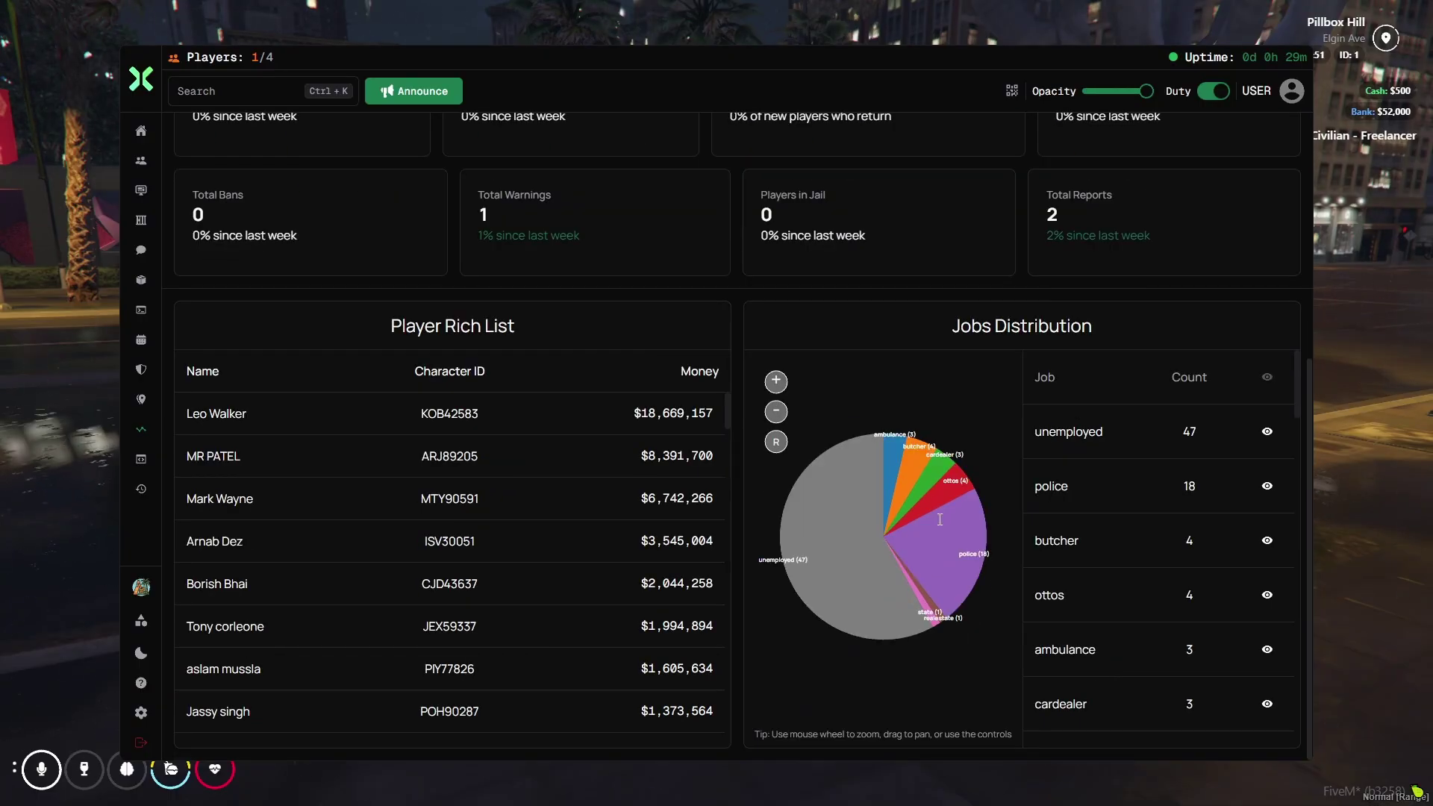
{"action": "scroll", "coordinate": [336, 507], "scroll_direction": "down", "scroll_amount": 5}
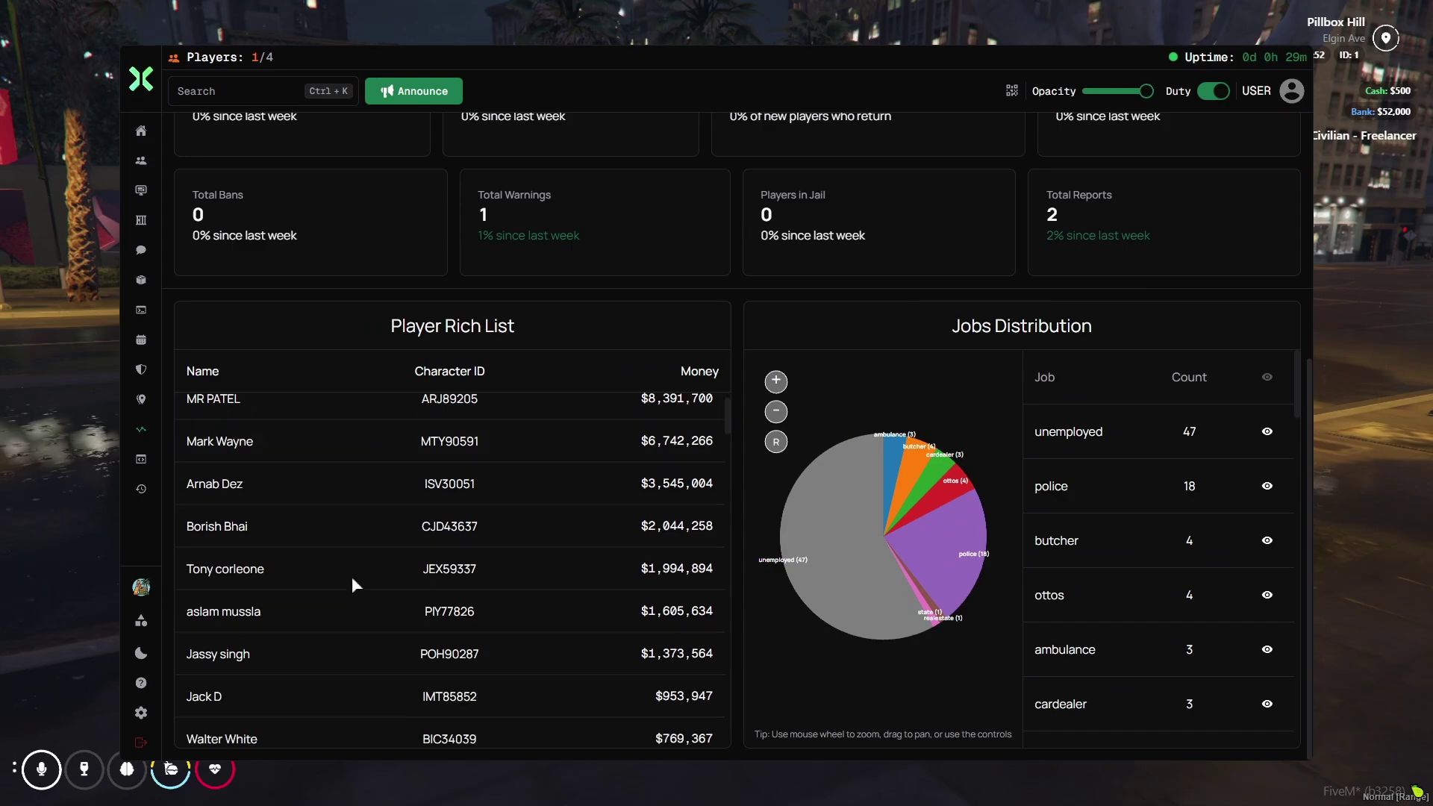
{"action": "scroll", "coordinate": [579, 496], "scroll_direction": "up", "scroll_amount": 5}
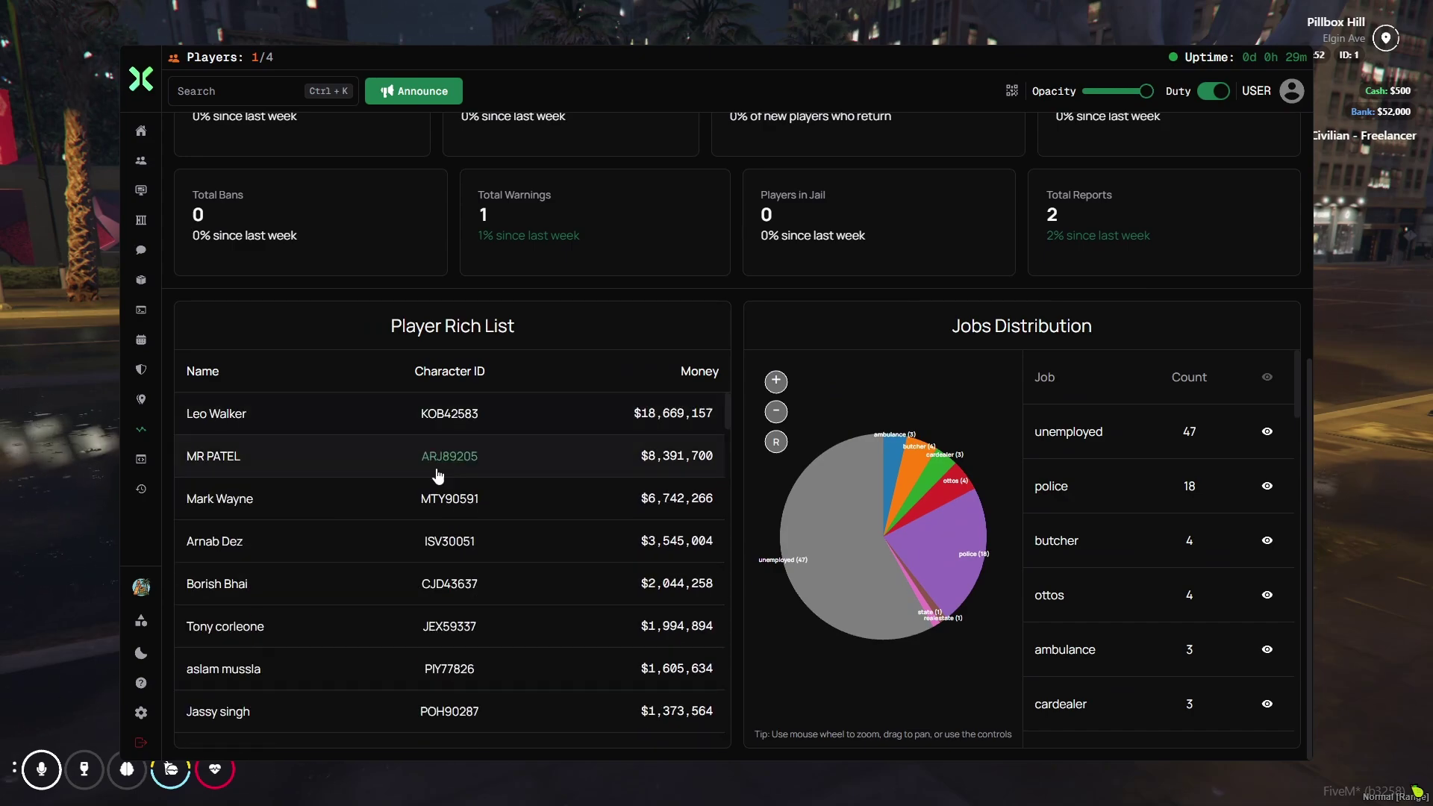
{"action": "left_click", "coordinate": [437, 422]}
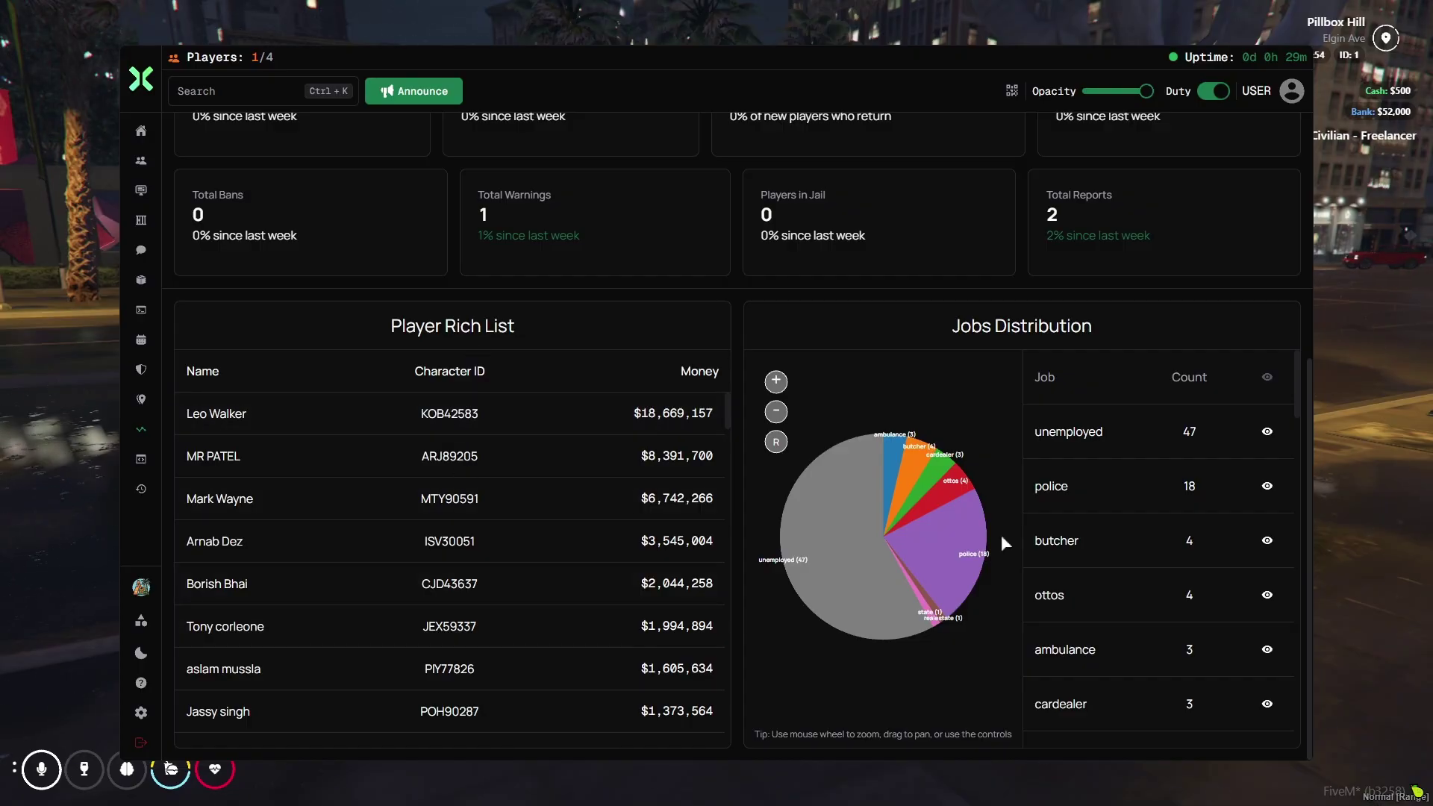
- Hide and restore the unemployed and police slices in the Jobs Distribution chart
{"action": "scroll", "coordinate": [1195, 467], "scroll_direction": "down", "scroll_amount": 3}
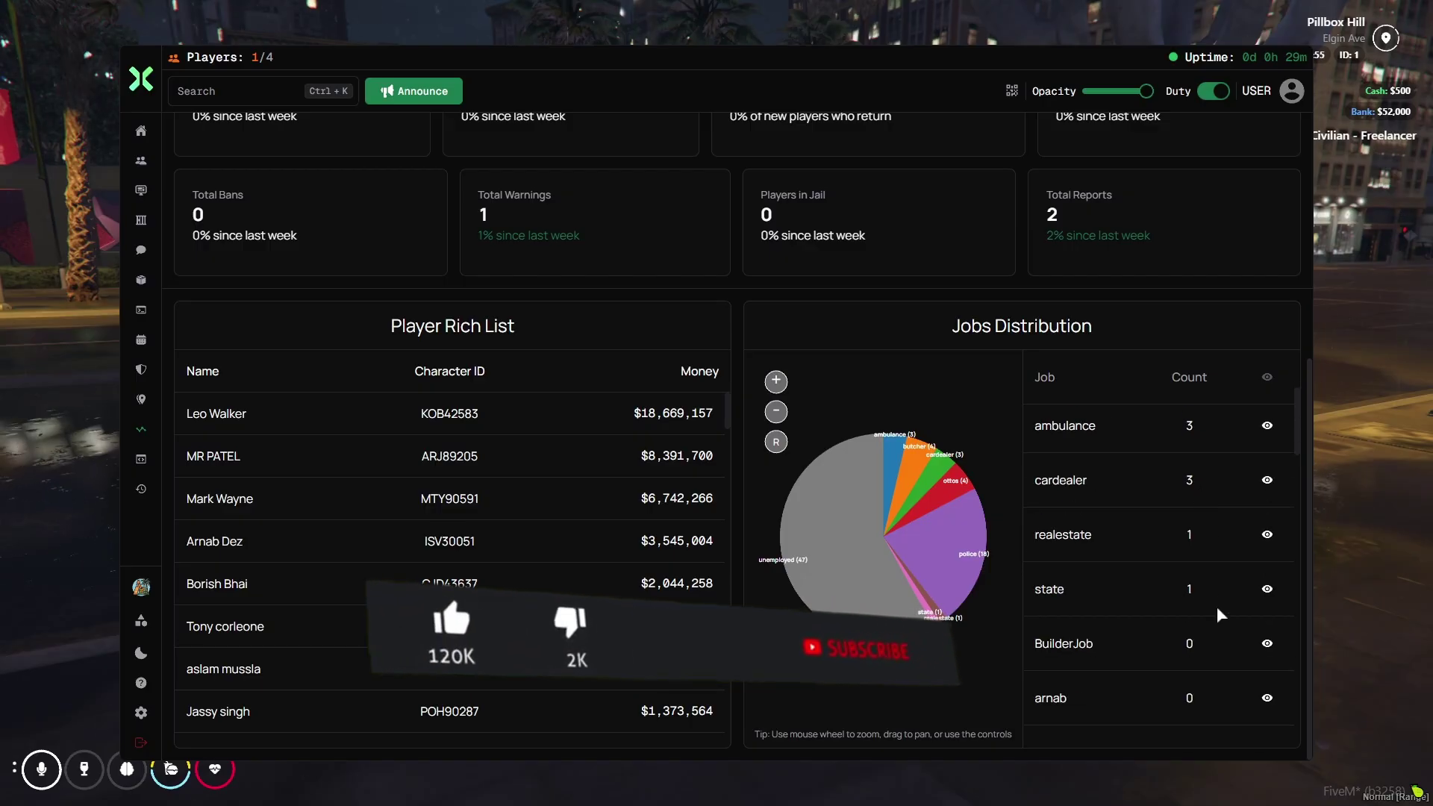
{"action": "scroll", "coordinate": [1241, 562], "scroll_direction": "up", "scroll_amount": 3}
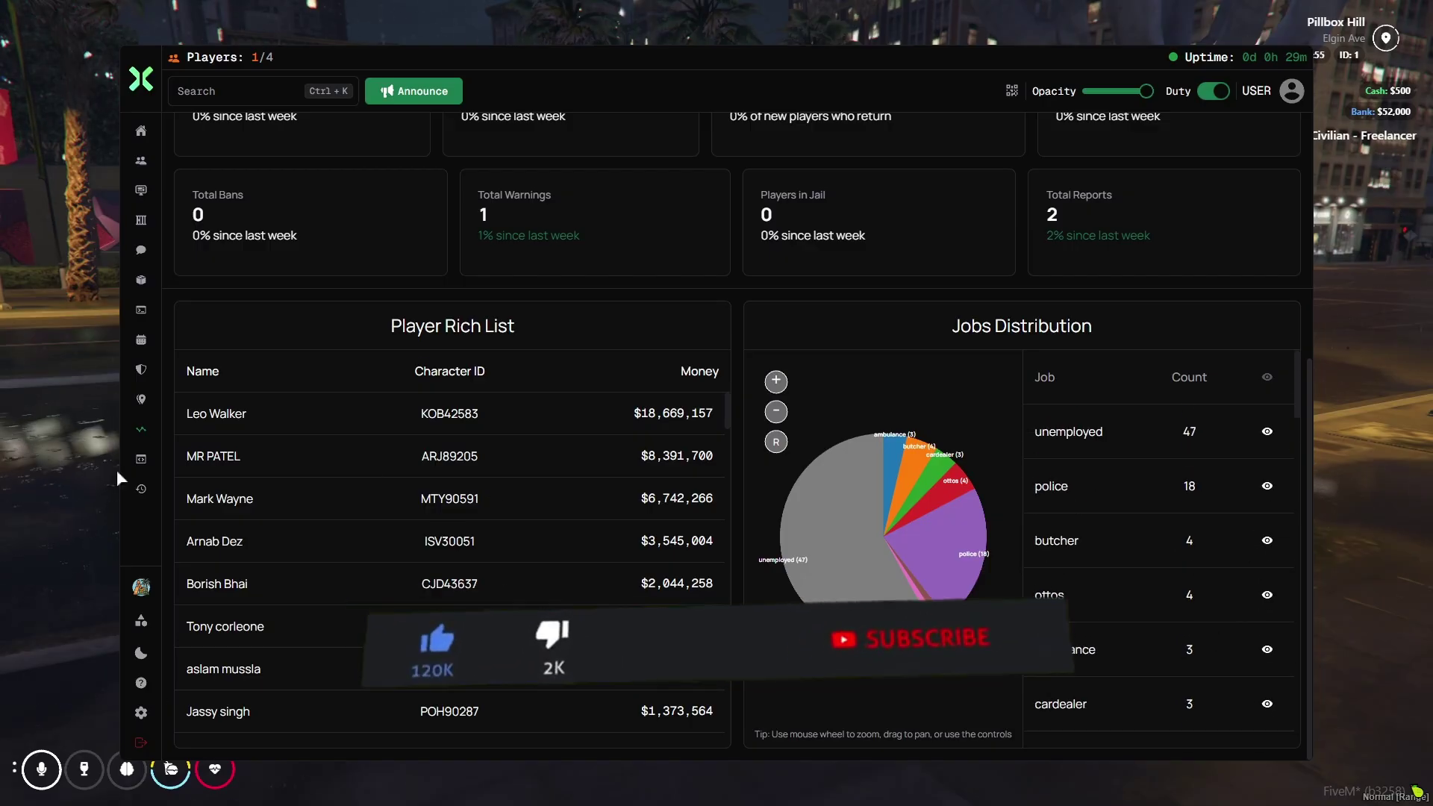
{"action": "left_click", "coordinate": [1267, 432]}
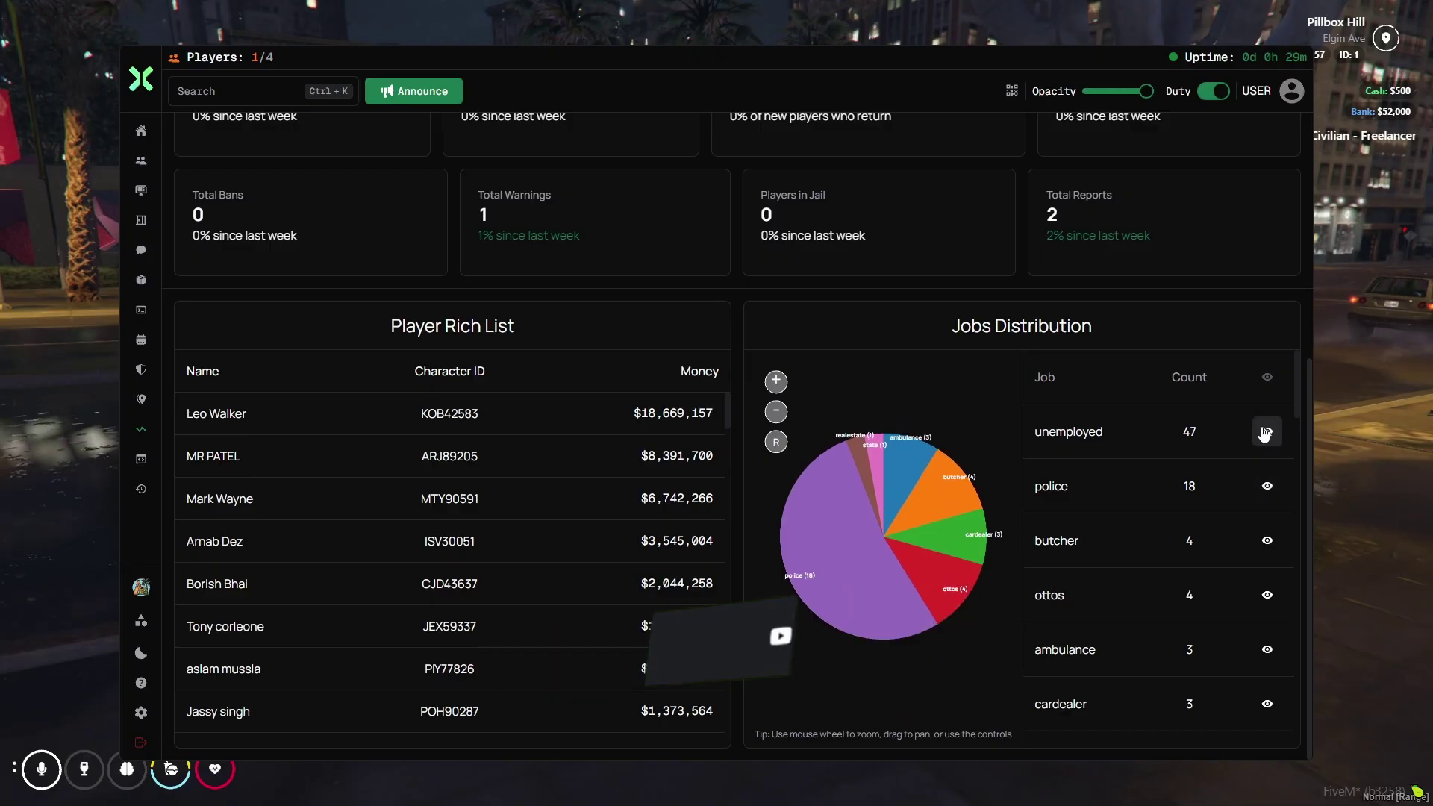
{"action": "left_click", "coordinate": [1267, 431]}
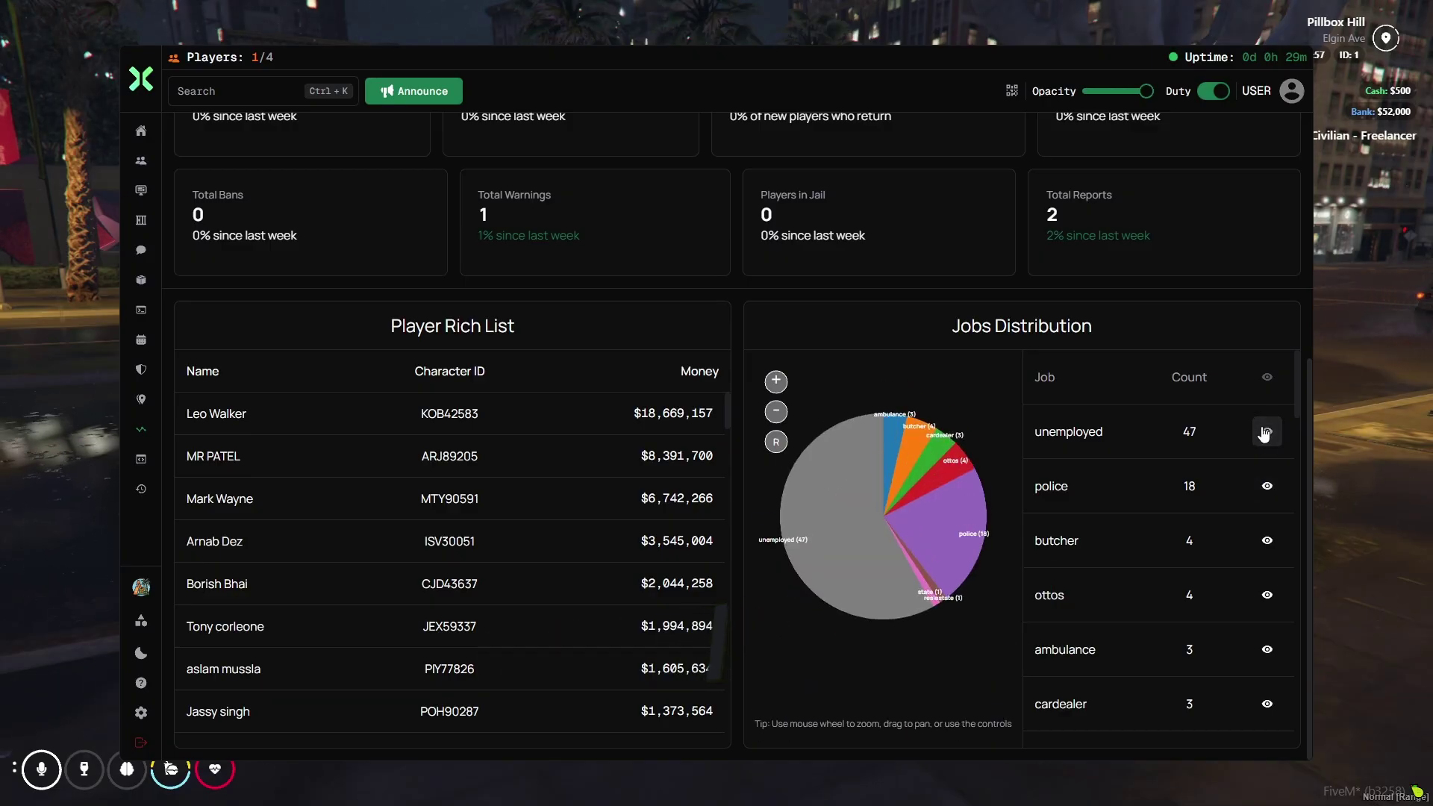
{"action": "left_click", "coordinate": [1267, 486]}
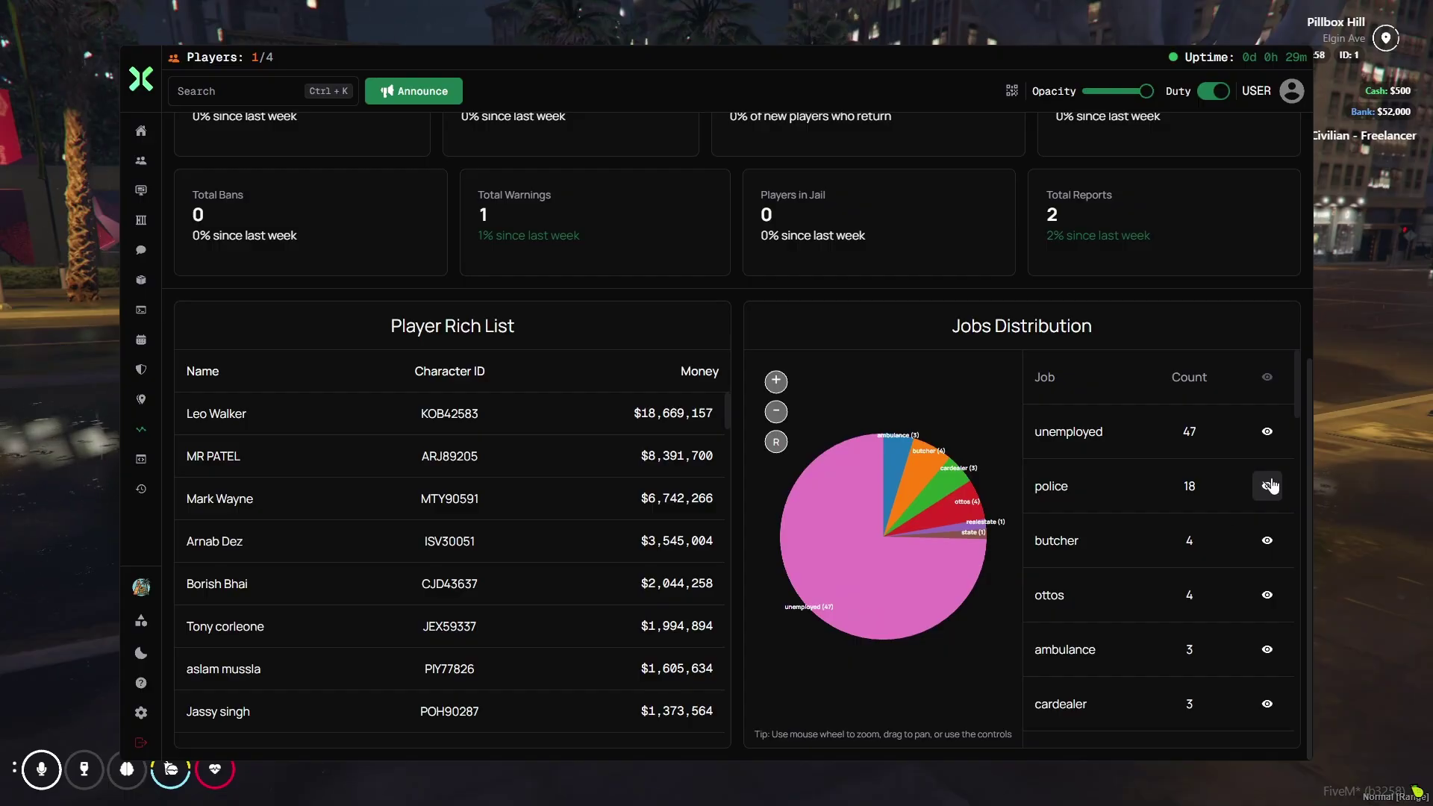
{"action": "left_click", "coordinate": [1268, 486]}
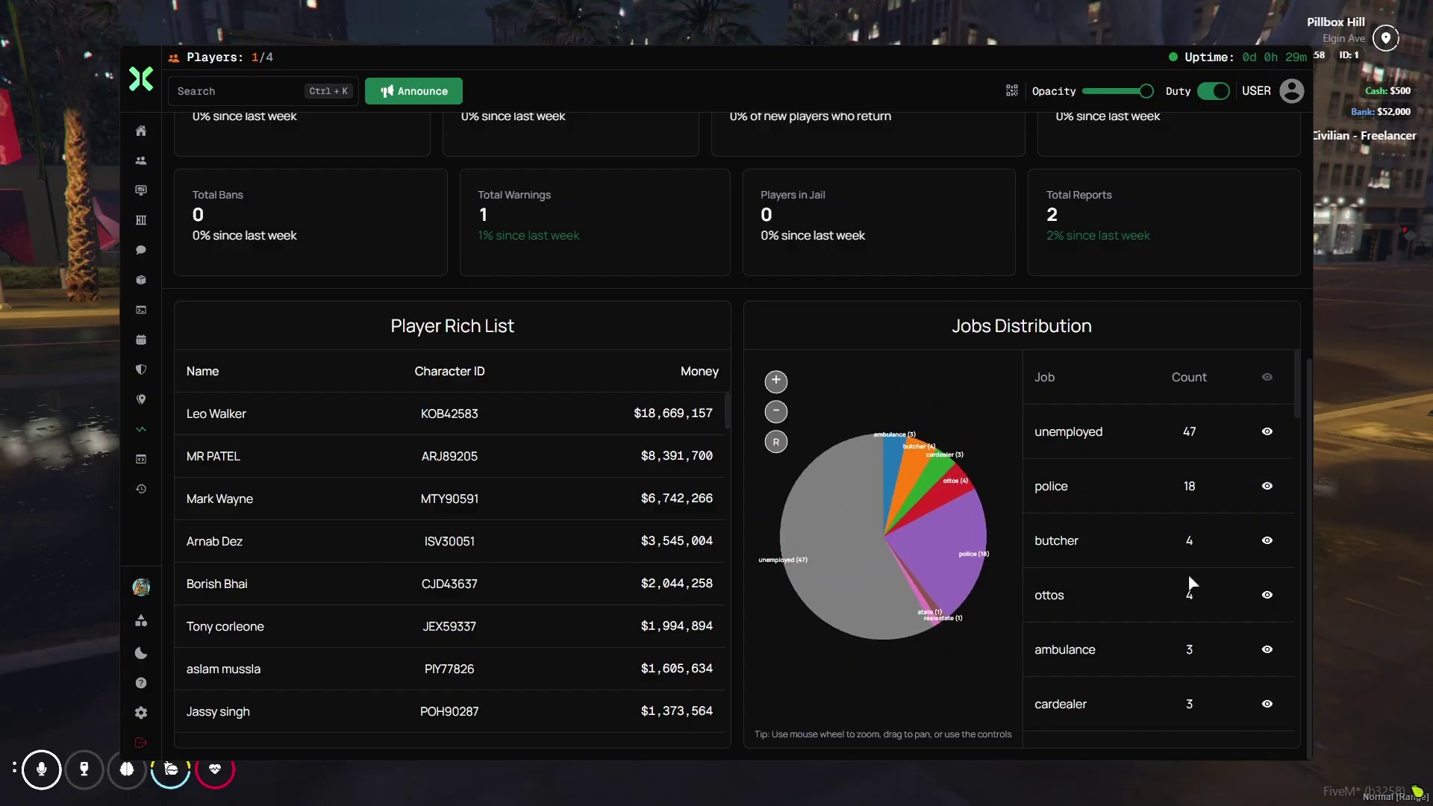
{"action": "scroll", "coordinate": [1185, 594], "scroll_direction": "down", "scroll_amount": 8}
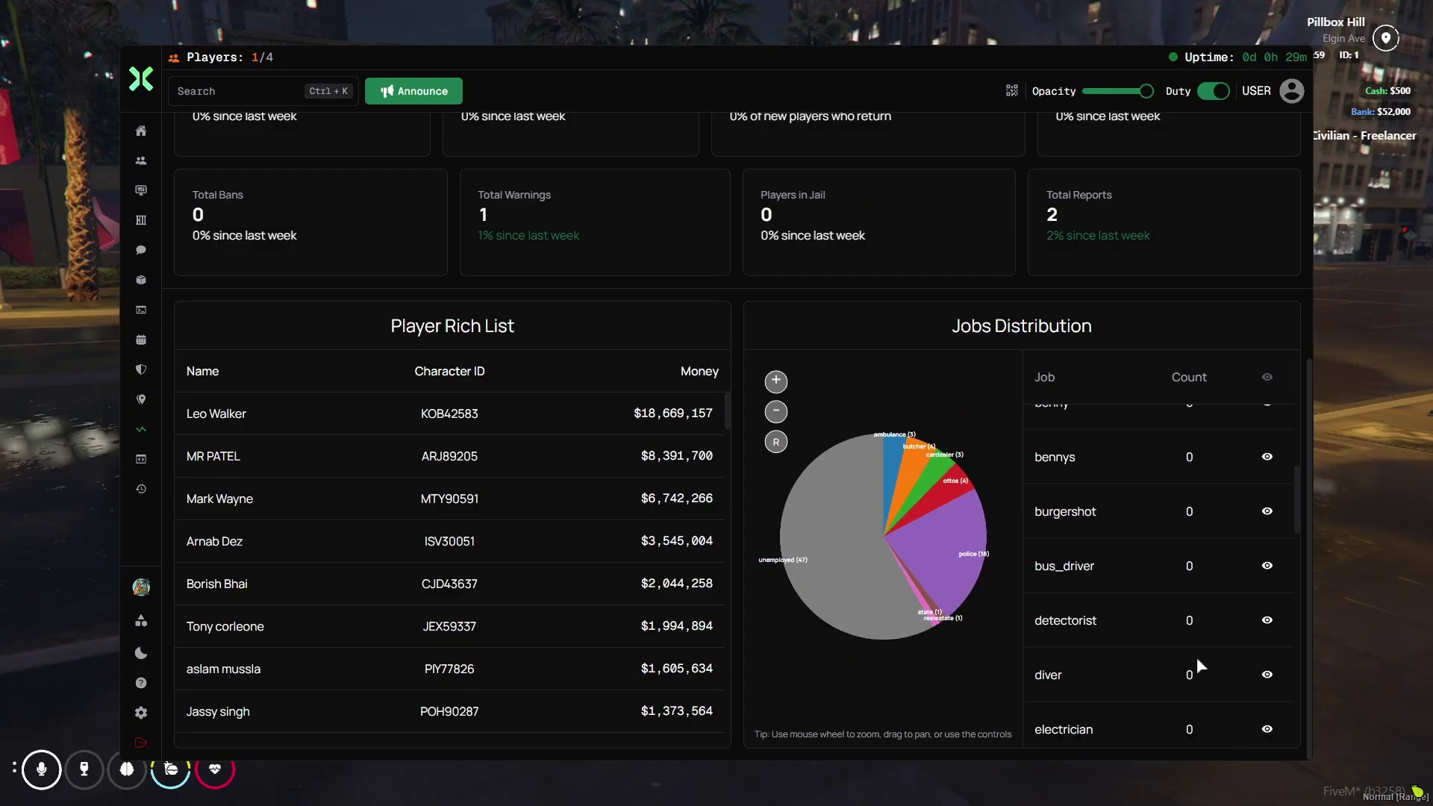
{"action": "scroll", "coordinate": [1198, 659], "scroll_direction": "down", "scroll_amount": 12}
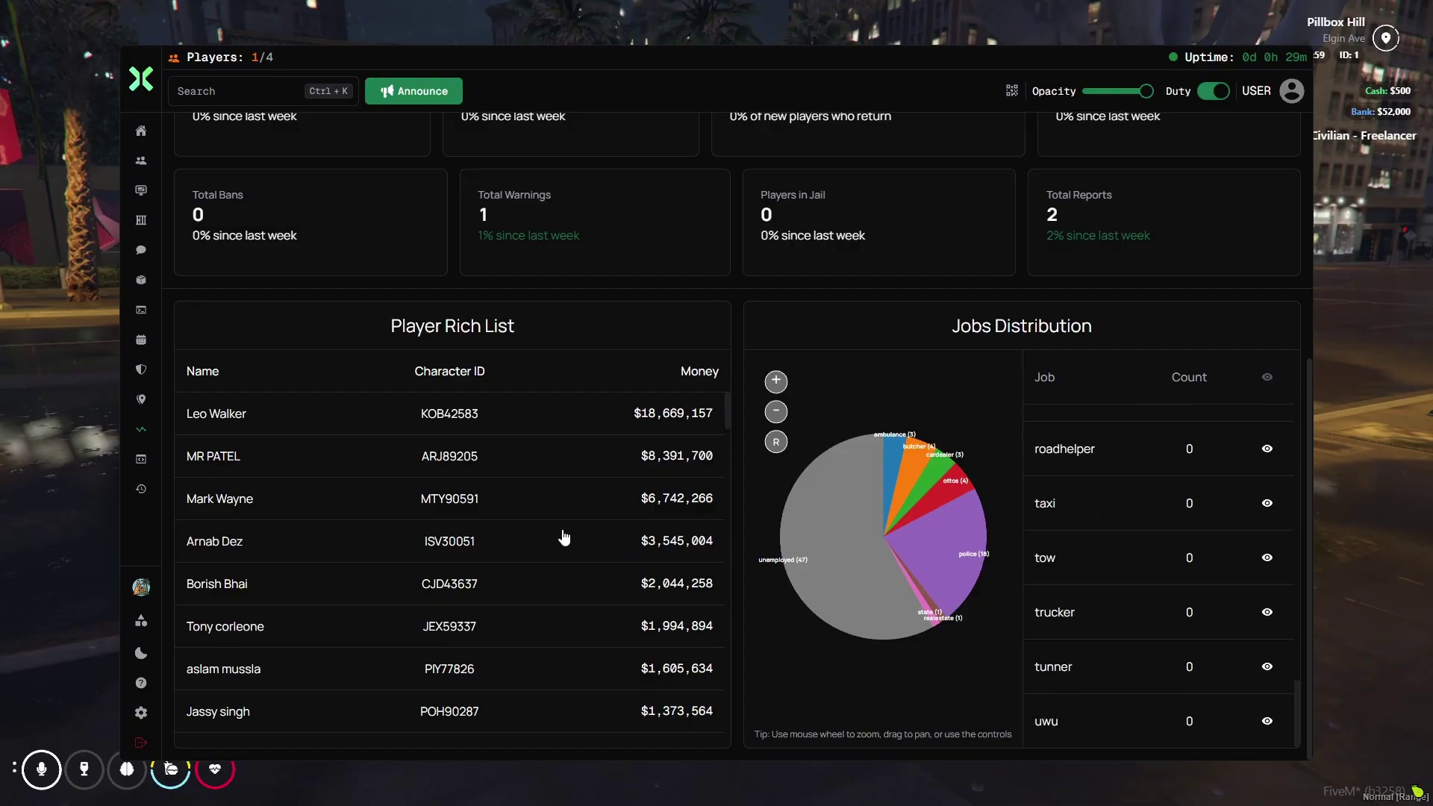
- Run the Hello world client.lua script on the client, then on the server
{"action": "left_click", "coordinate": [168, 458]}
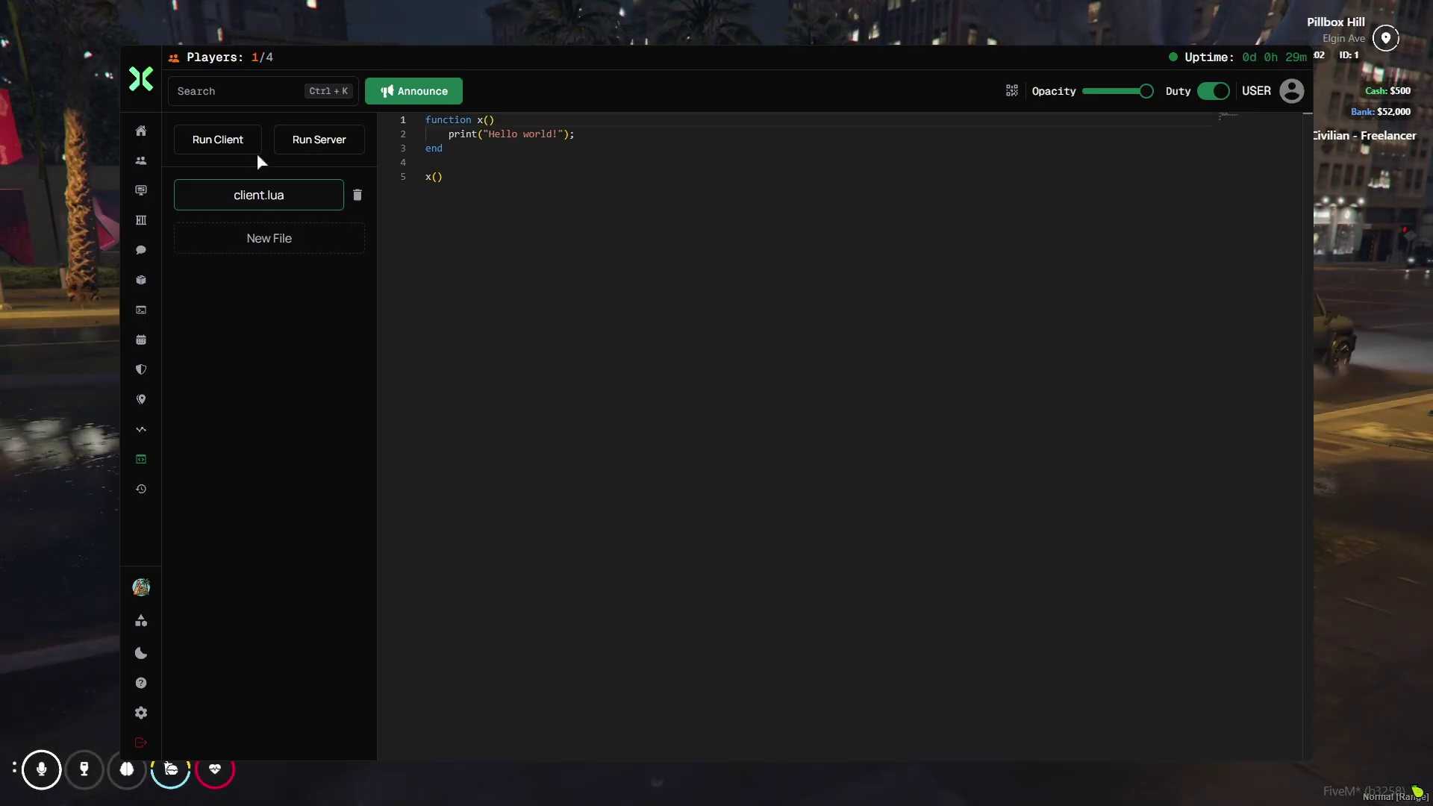
{"action": "left_click", "coordinate": [229, 140]}
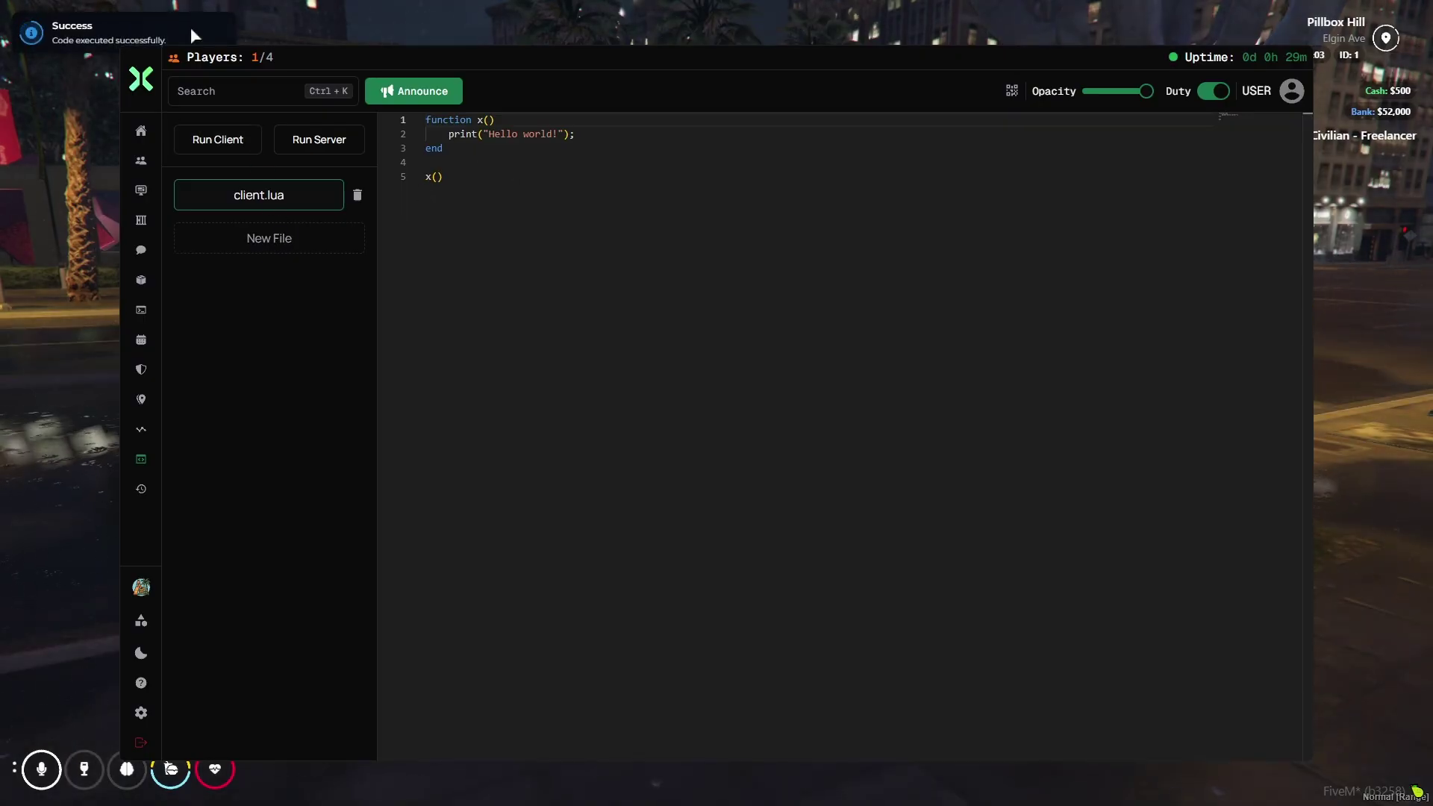
{"action": "double_click", "coordinate": [511, 133]}
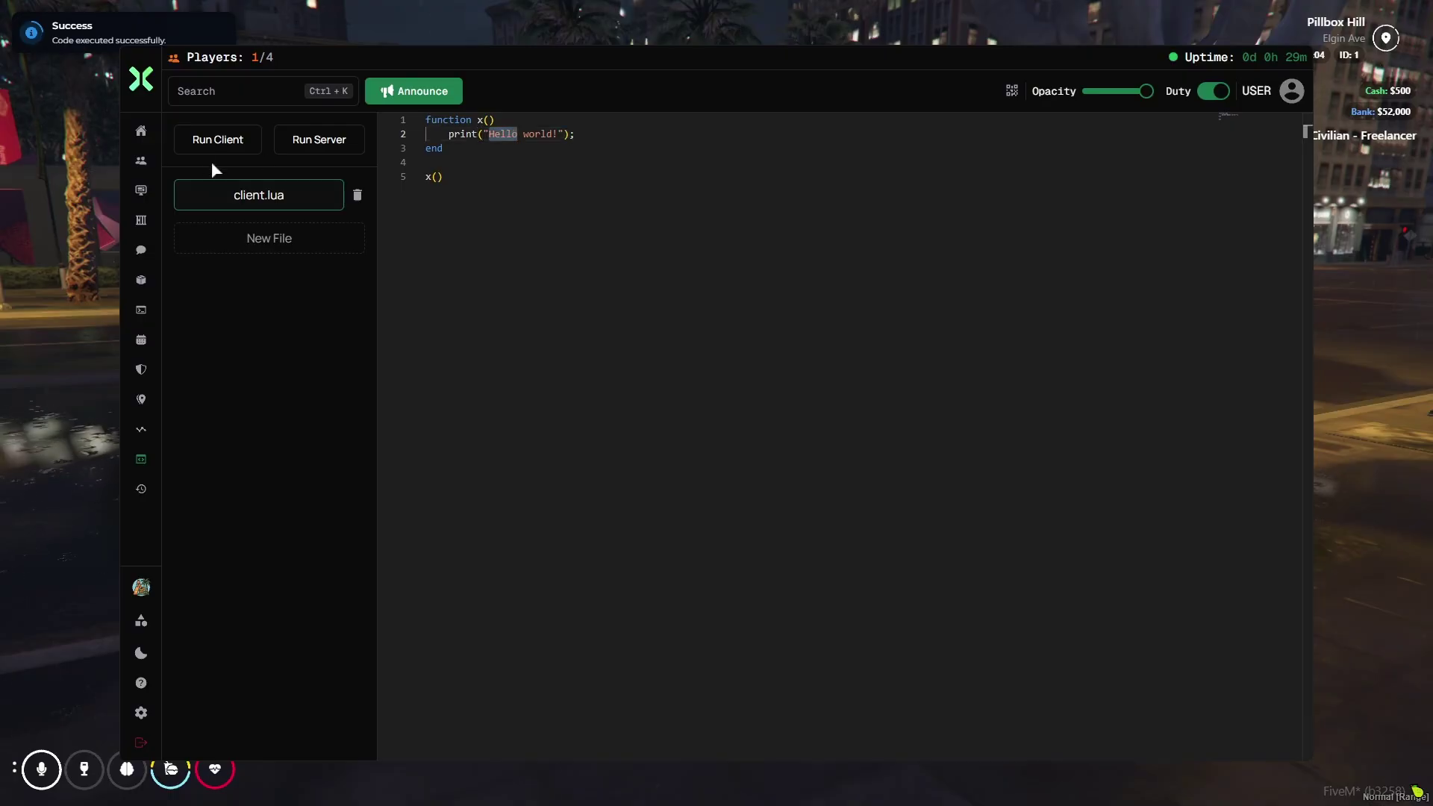
{"action": "left_click", "coordinate": [299, 139]}
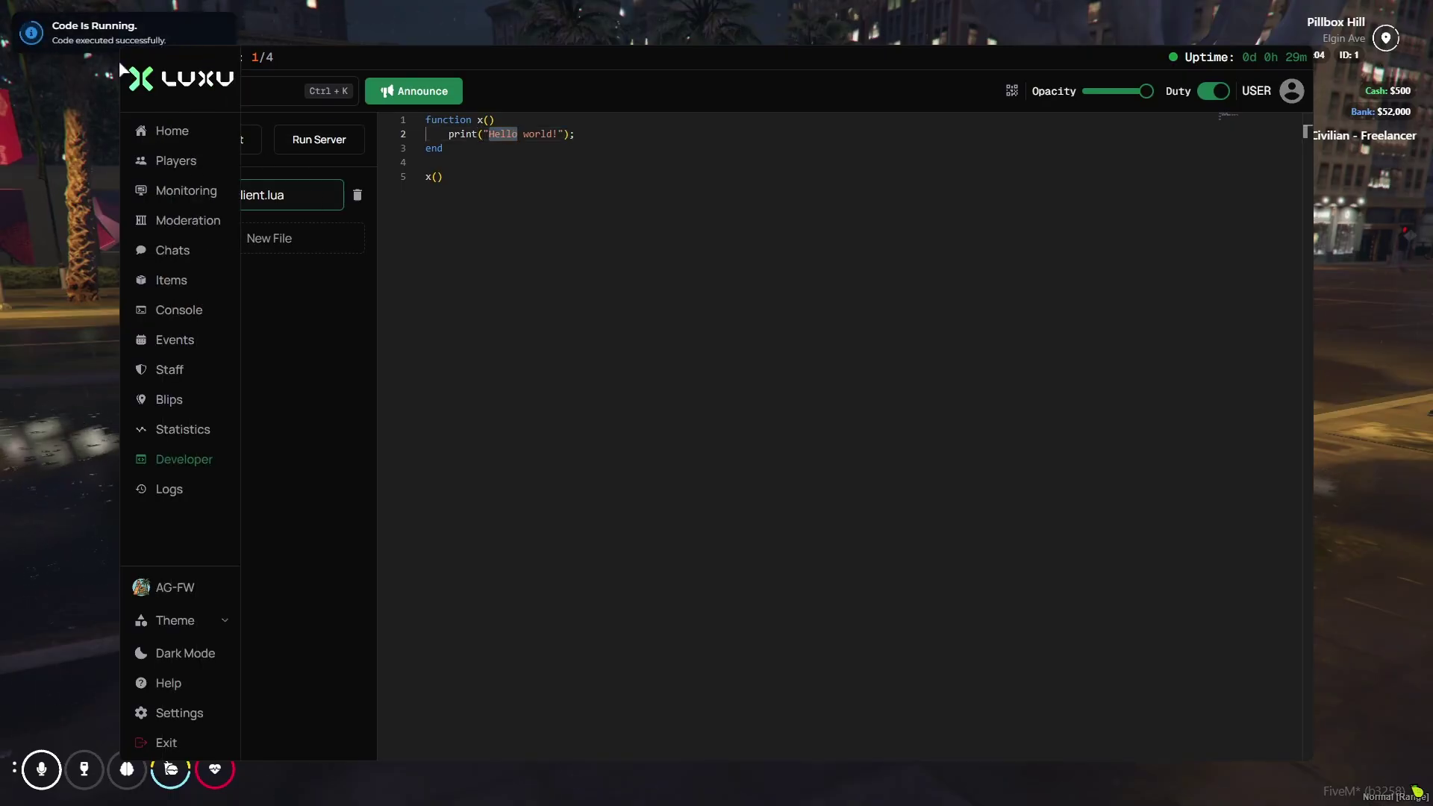
- Review the Logs page's staff actions, death record and chat commands, selecting the /hideHUD entry
{"action": "mouse_move", "coordinate": [184, 312]}
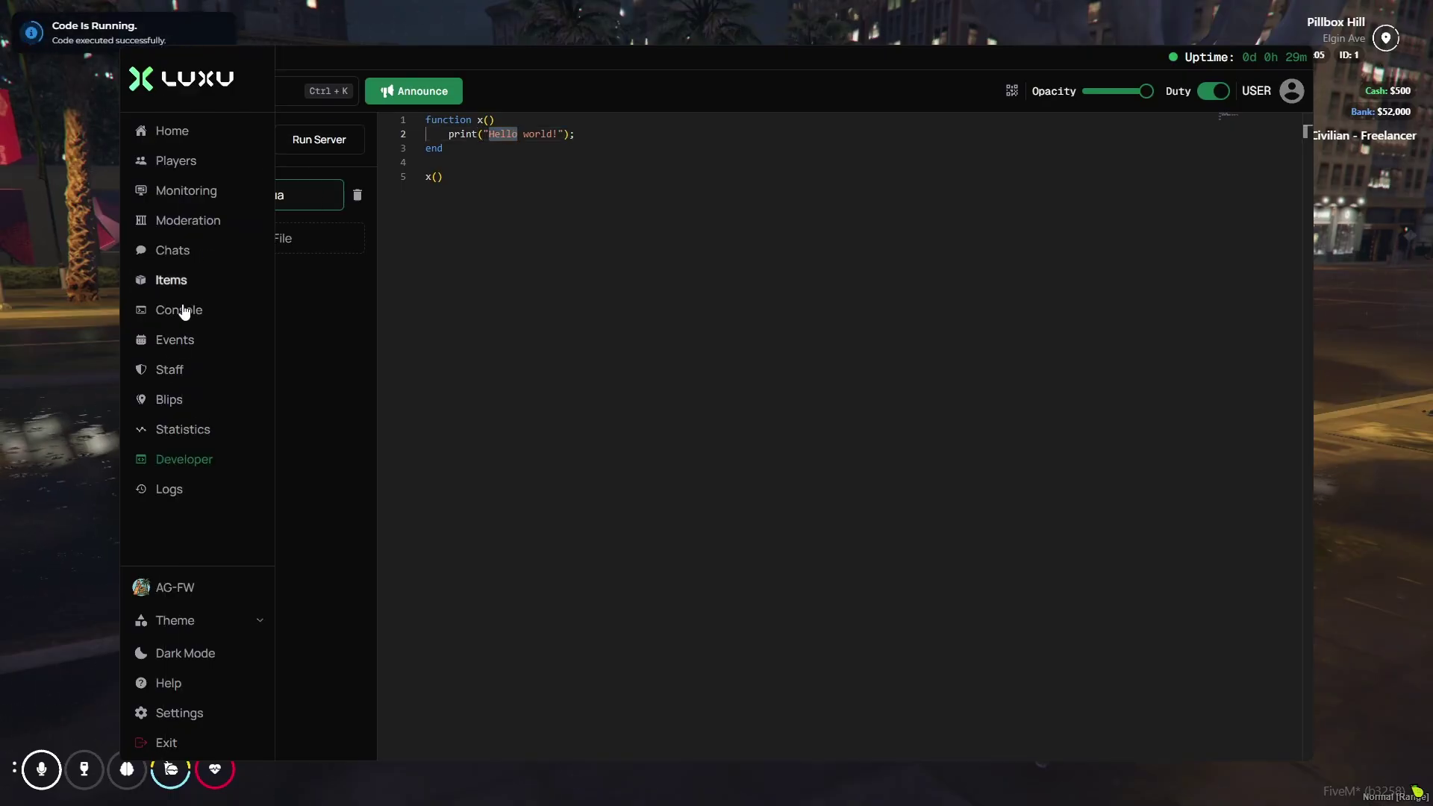
{"action": "left_click", "coordinate": [179, 490]}
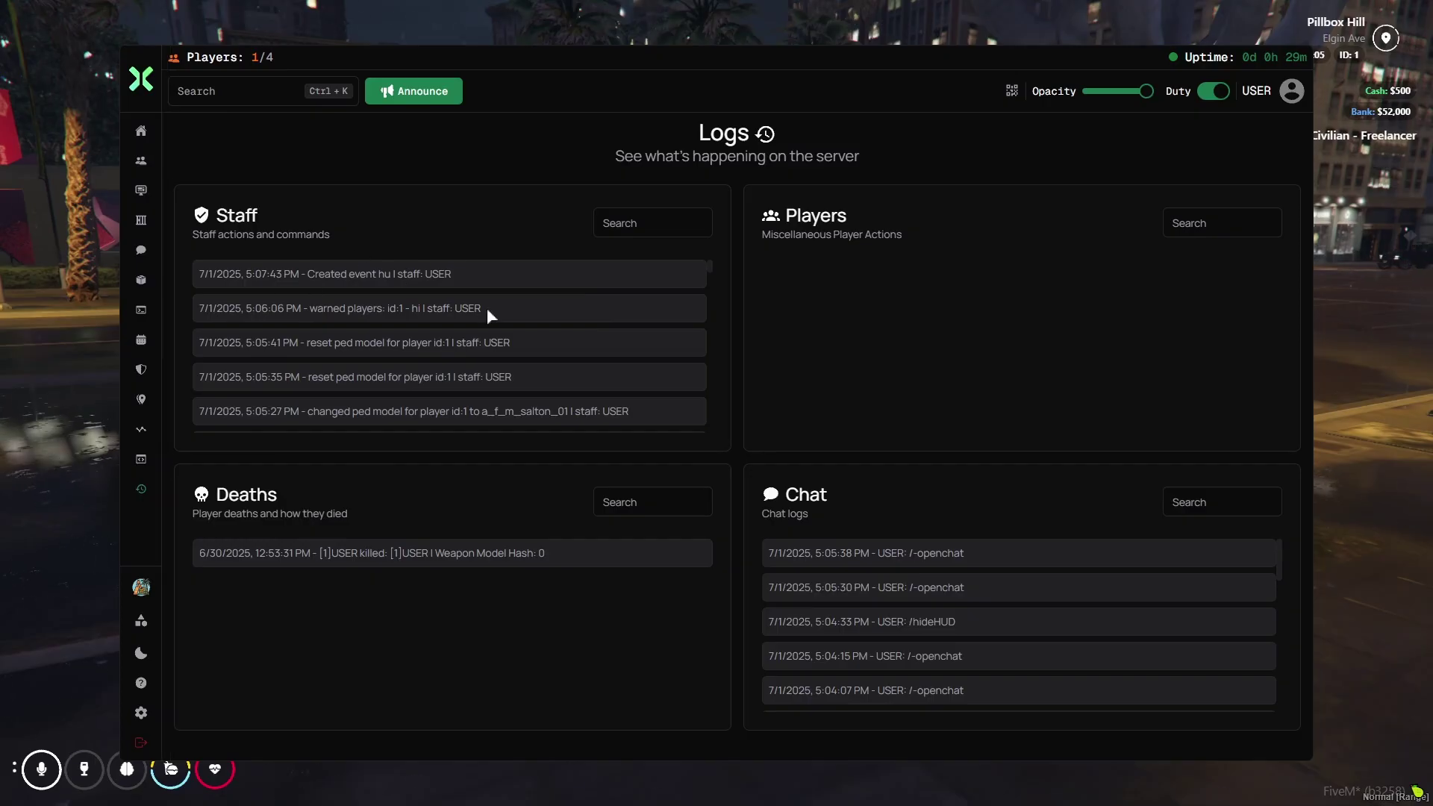
{"action": "scroll", "coordinate": [362, 373], "scroll_direction": "down", "scroll_amount": 3}
{"action": "scroll", "coordinate": [418, 388], "scroll_direction": "up", "scroll_amount": 3}
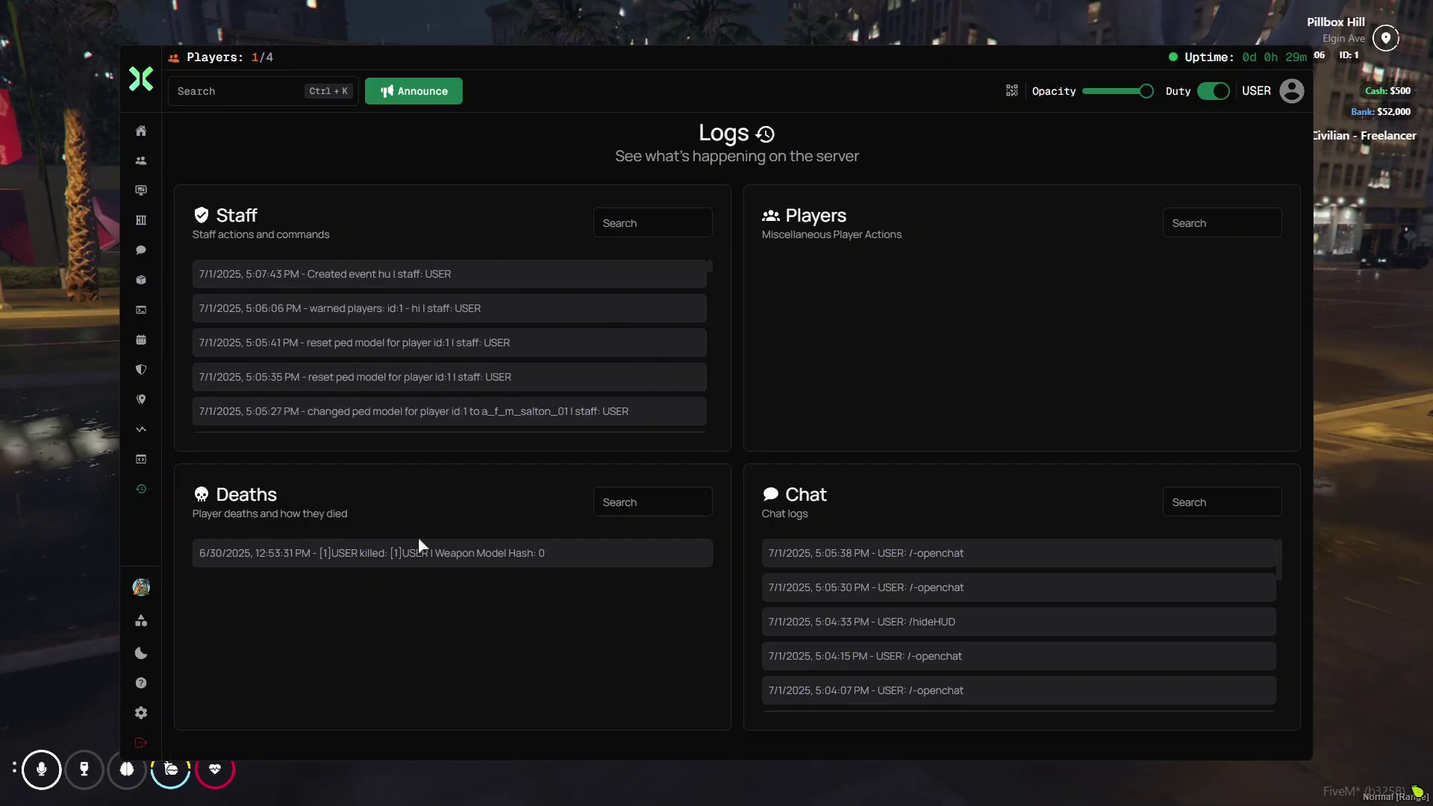
{"action": "triple_click", "coordinate": [454, 553]}
{"action": "left_click", "coordinate": [233, 517]}
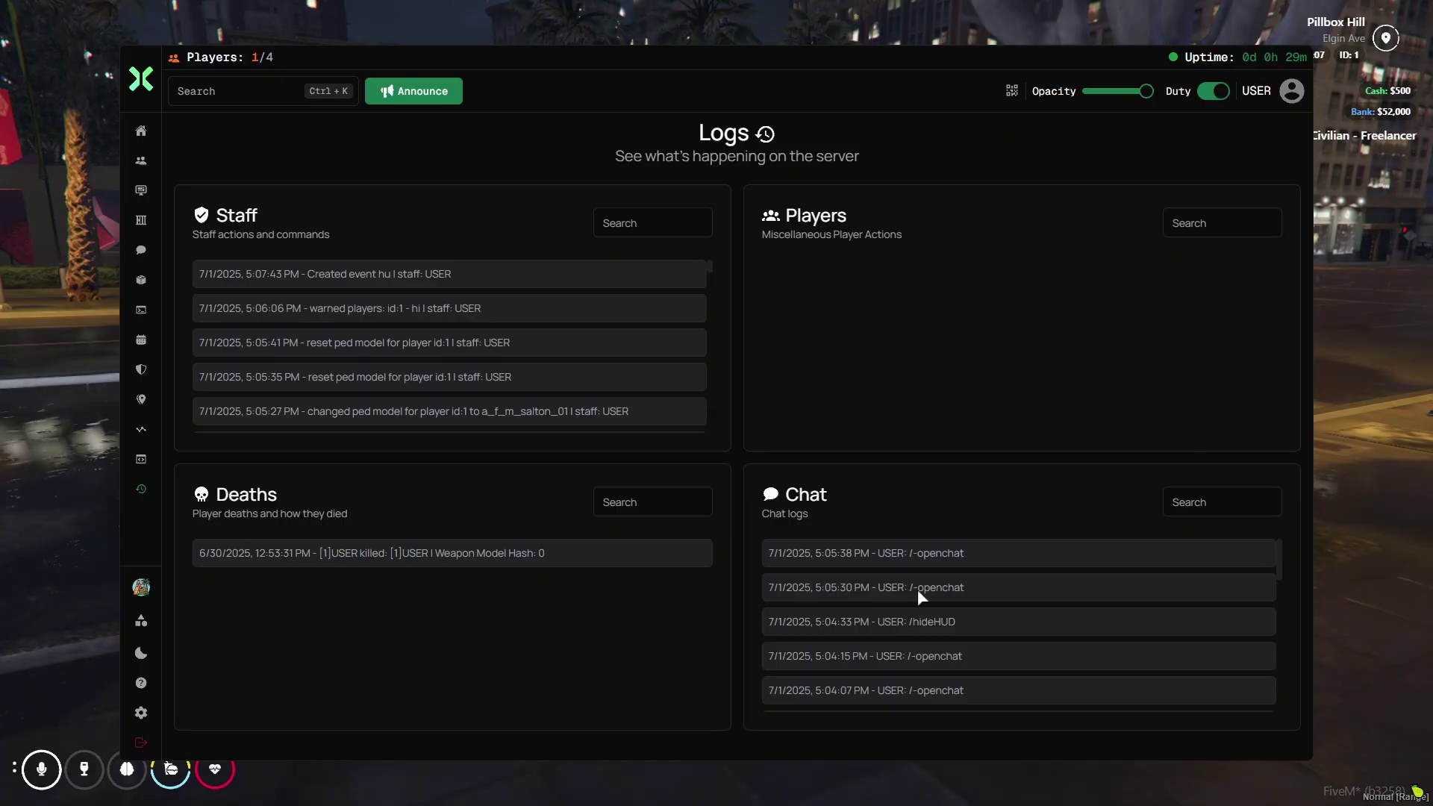
{"action": "scroll", "coordinate": [905, 559], "scroll_direction": "down", "scroll_amount": 5}
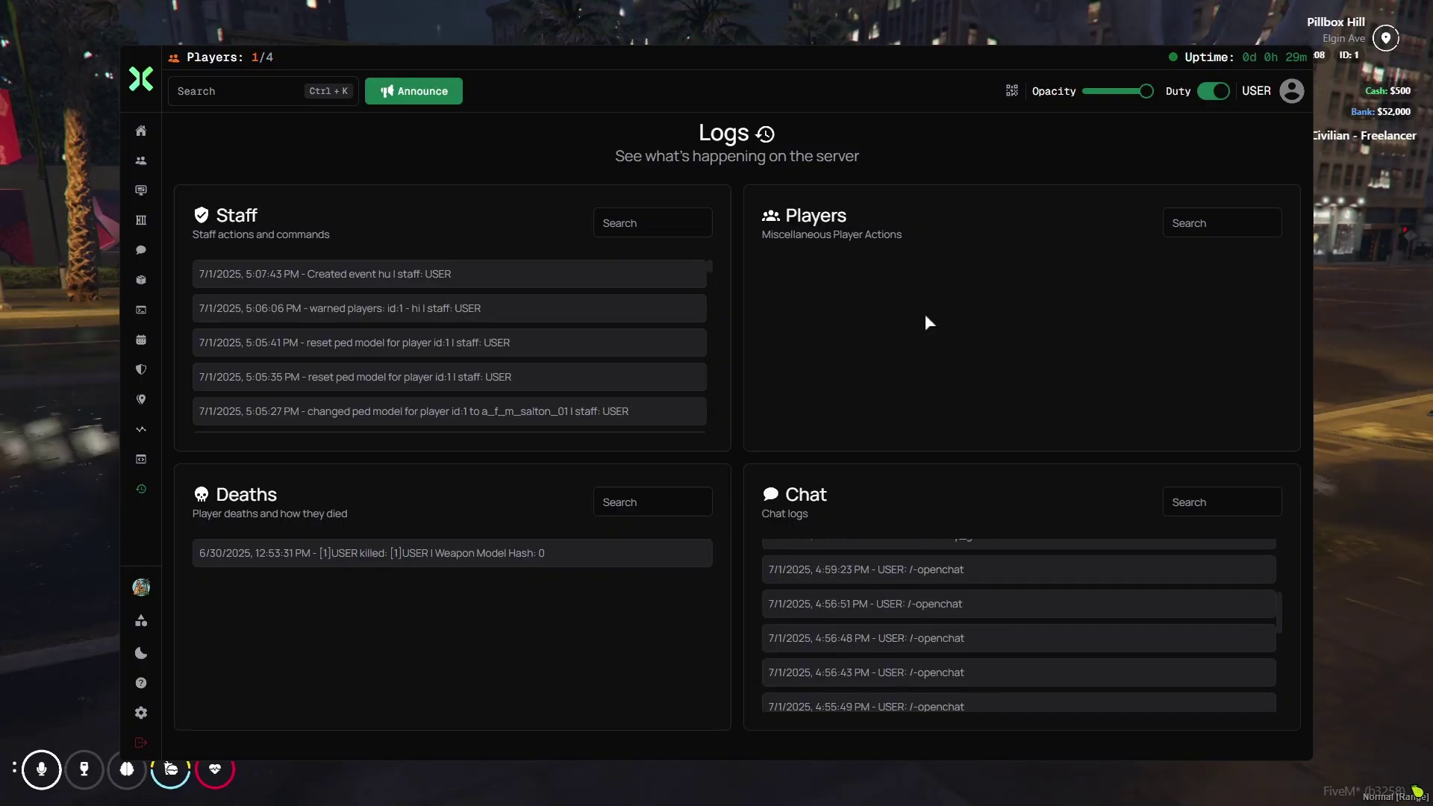
{"action": "scroll", "coordinate": [942, 643], "scroll_direction": "up", "scroll_amount": 5}
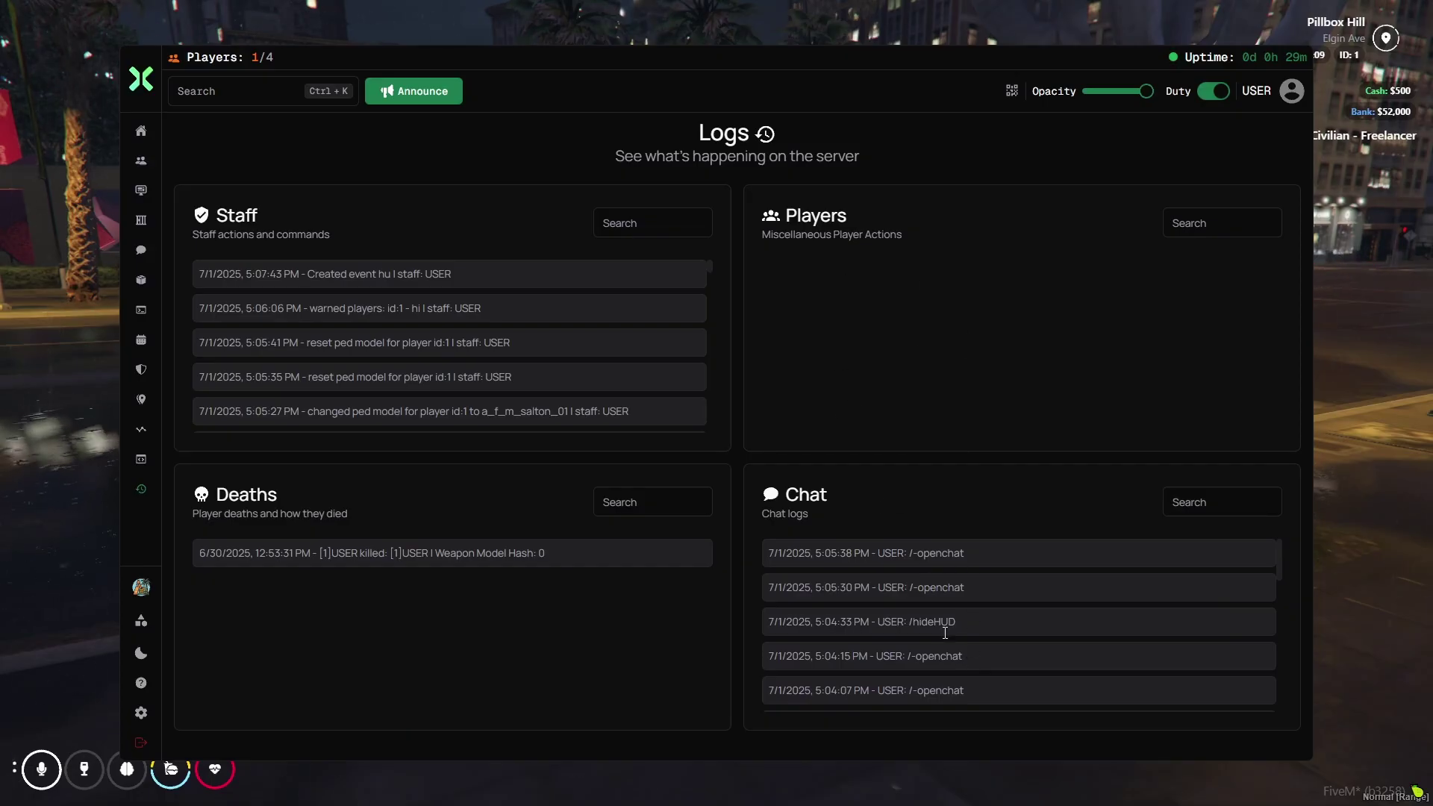
{"action": "left_click_drag", "start_coordinate": [970, 630], "coordinate": [837, 626]}
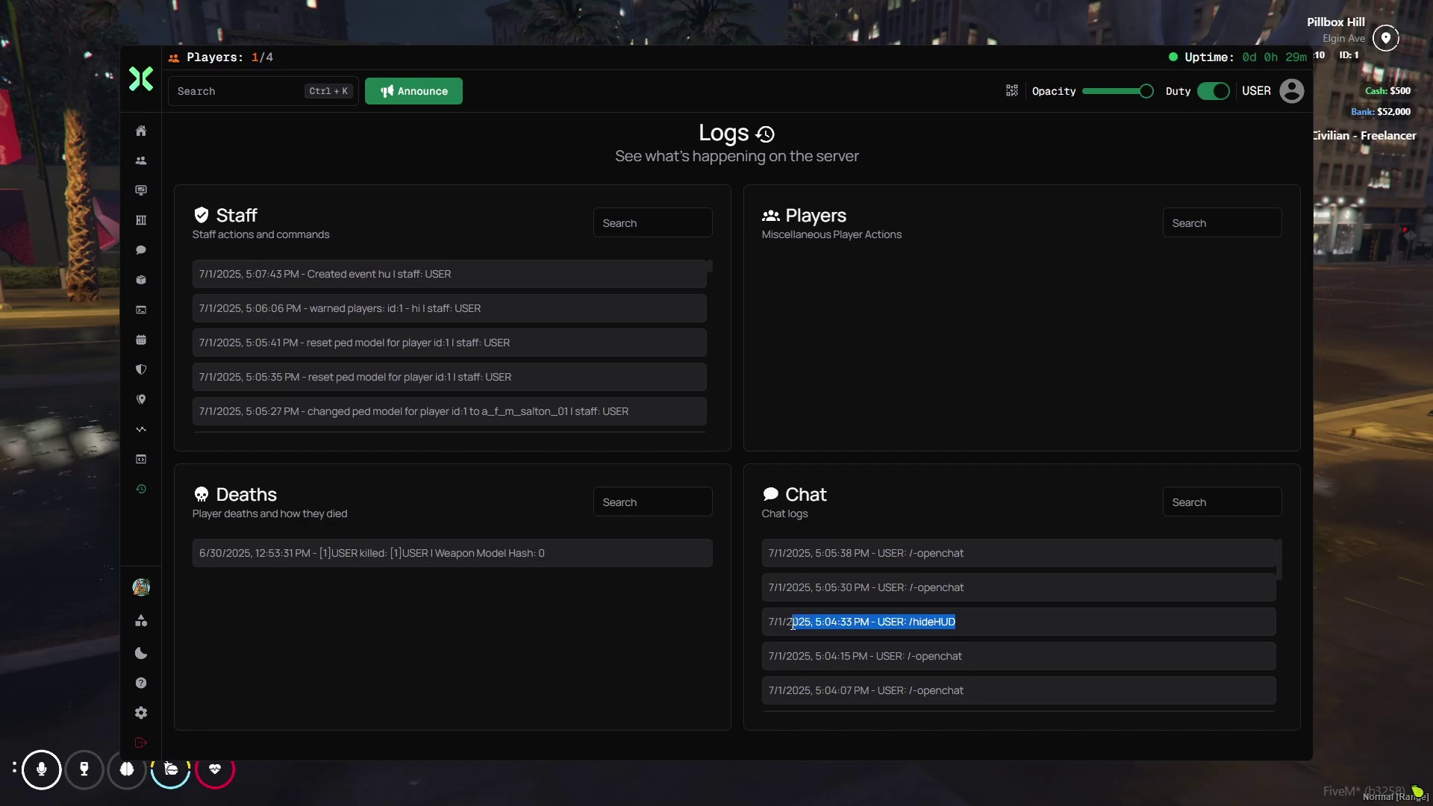
- Preview the Blue, Midnight and I like pink themes, then return to the Luxu theme
{"action": "mouse_move", "coordinate": [119, 526]}
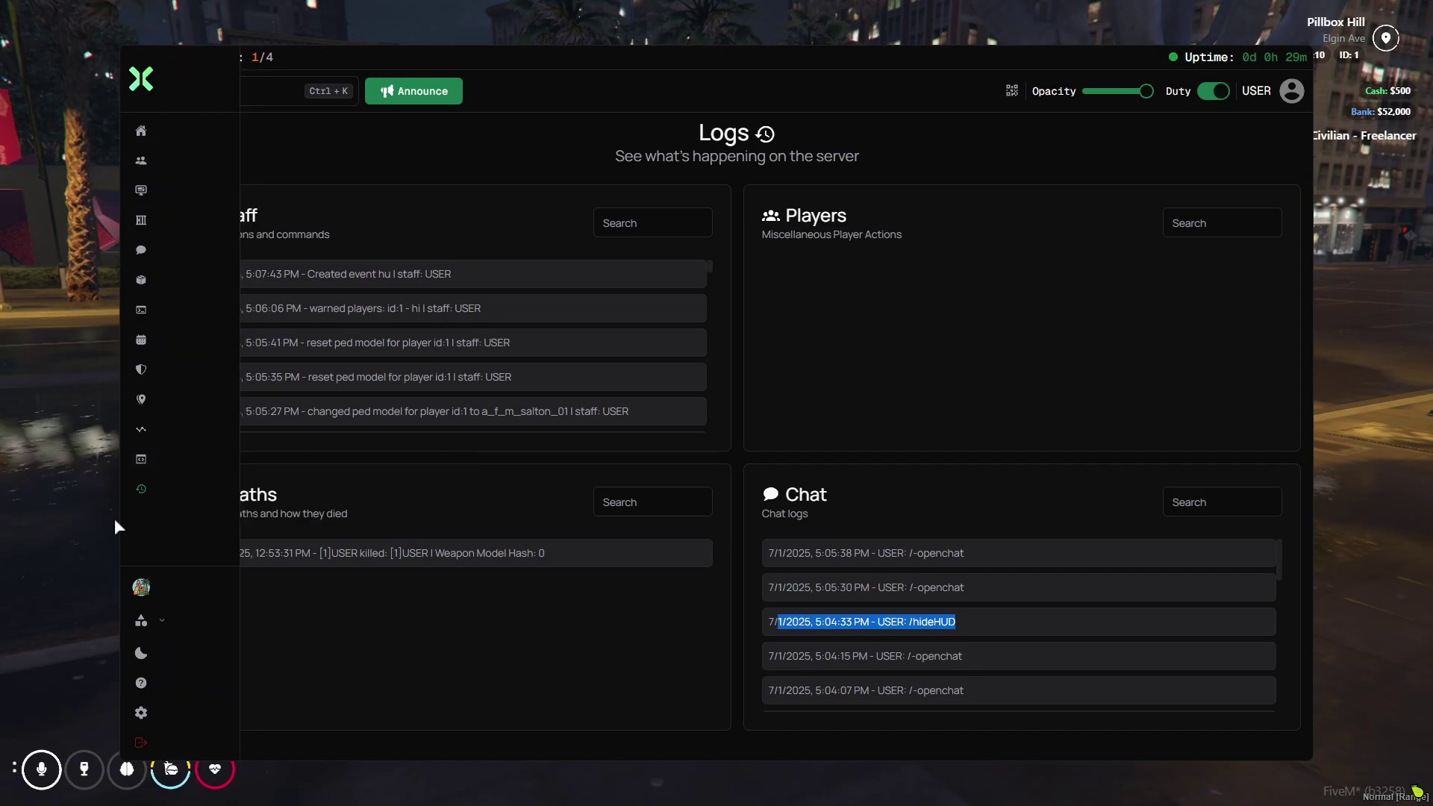
{"action": "left_click", "coordinate": [183, 622]}
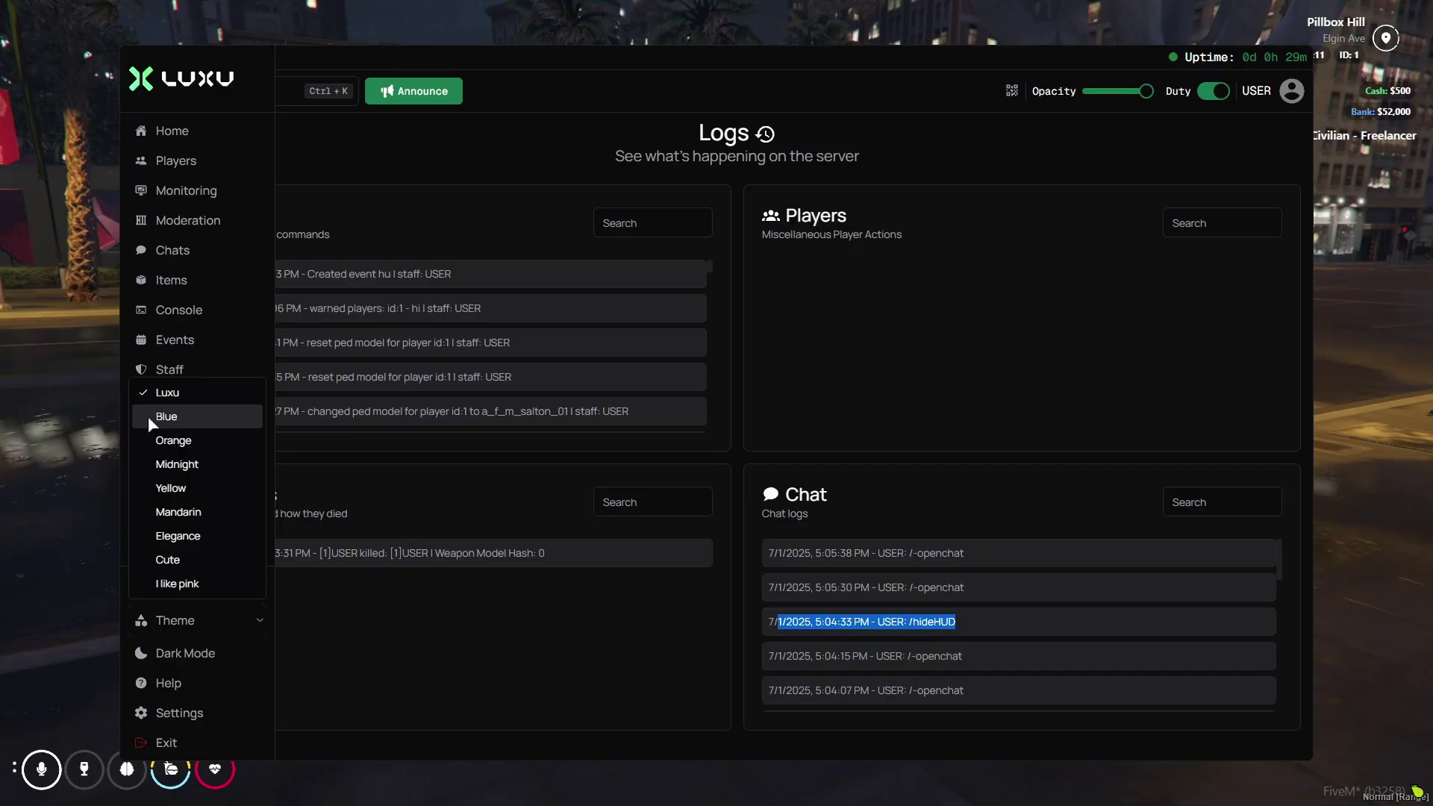
{"action": "left_click", "coordinate": [175, 416]}
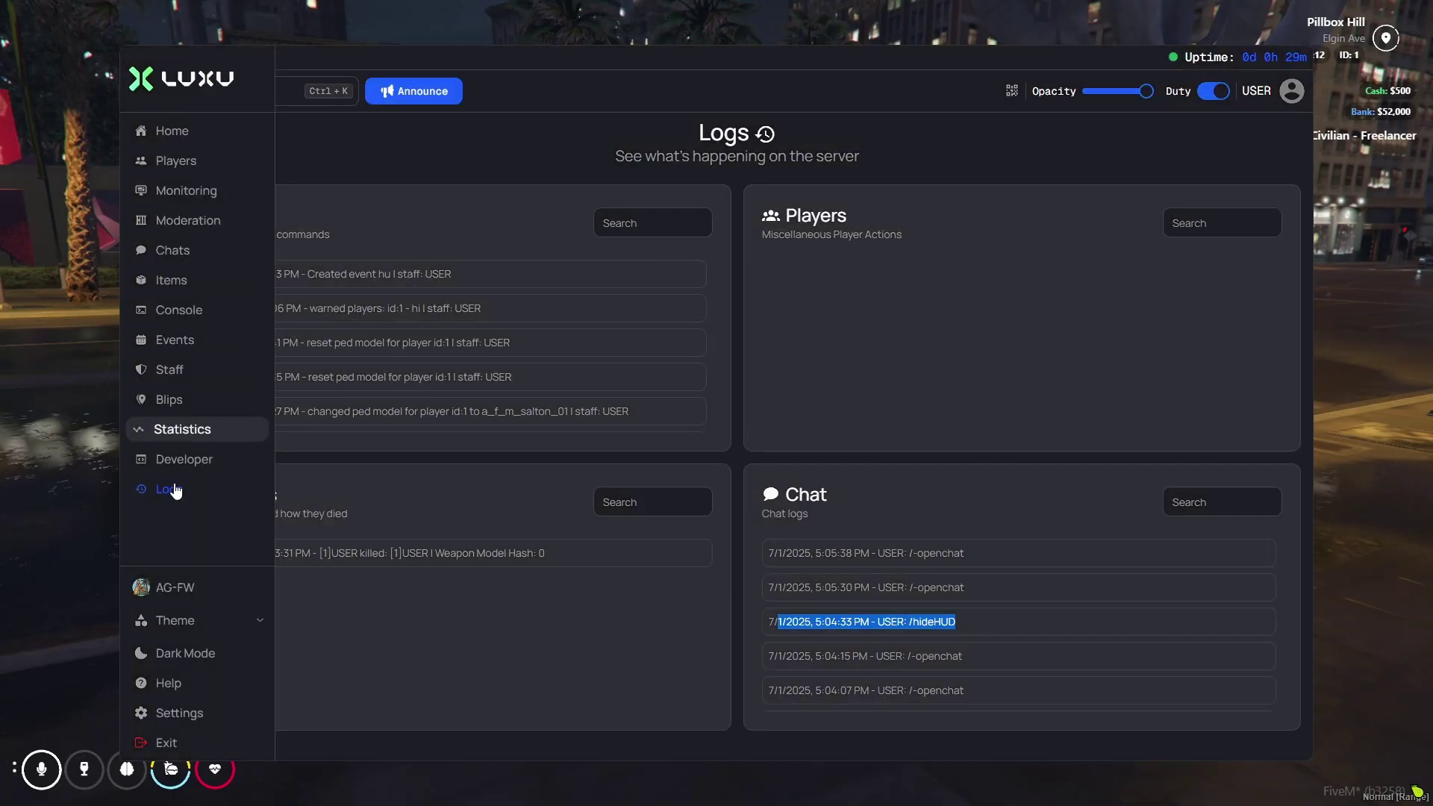
{"action": "left_click", "coordinate": [179, 631]}
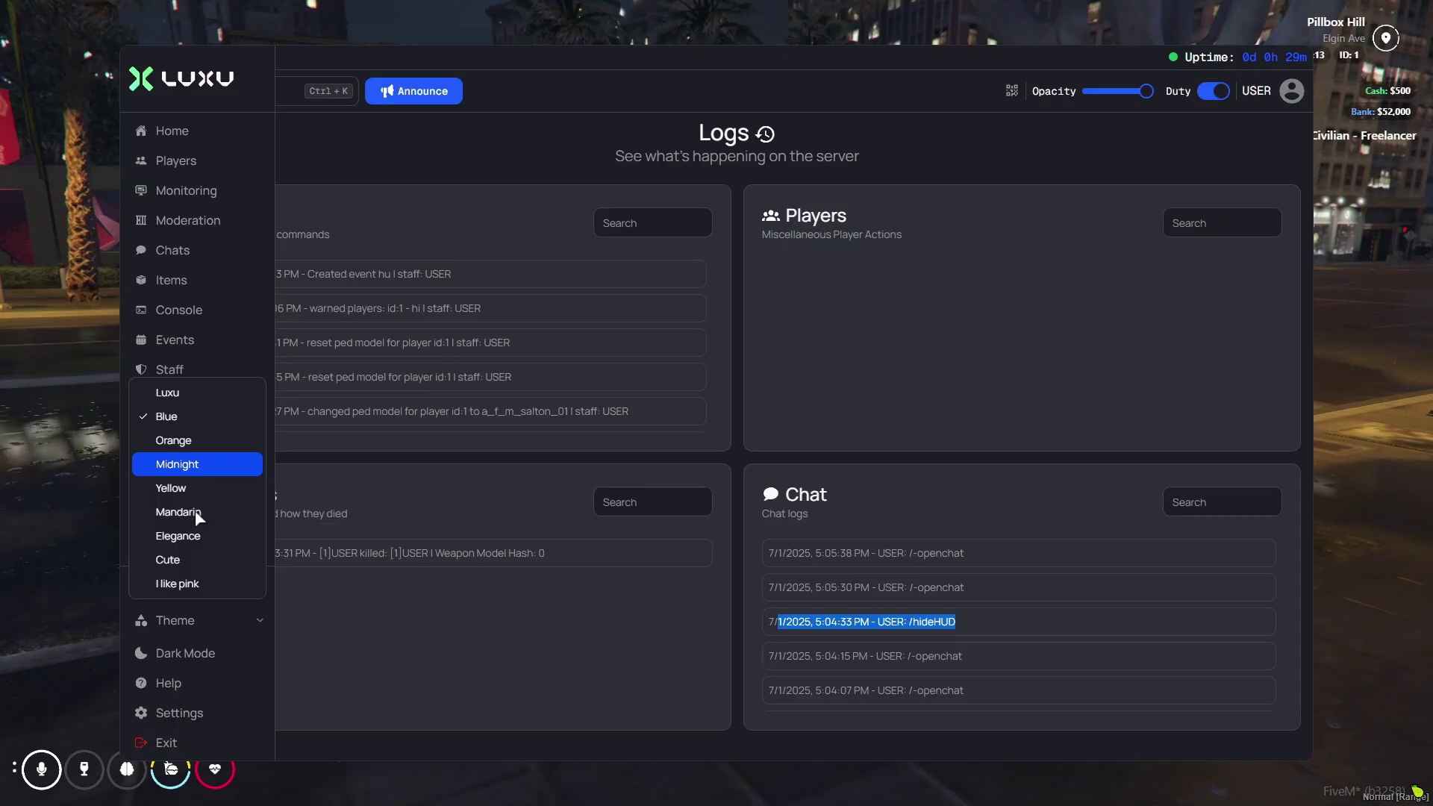
{"action": "left_click", "coordinate": [180, 464]}
{"action": "left_click", "coordinate": [168, 625]}
{"action": "left_click", "coordinate": [198, 584]}
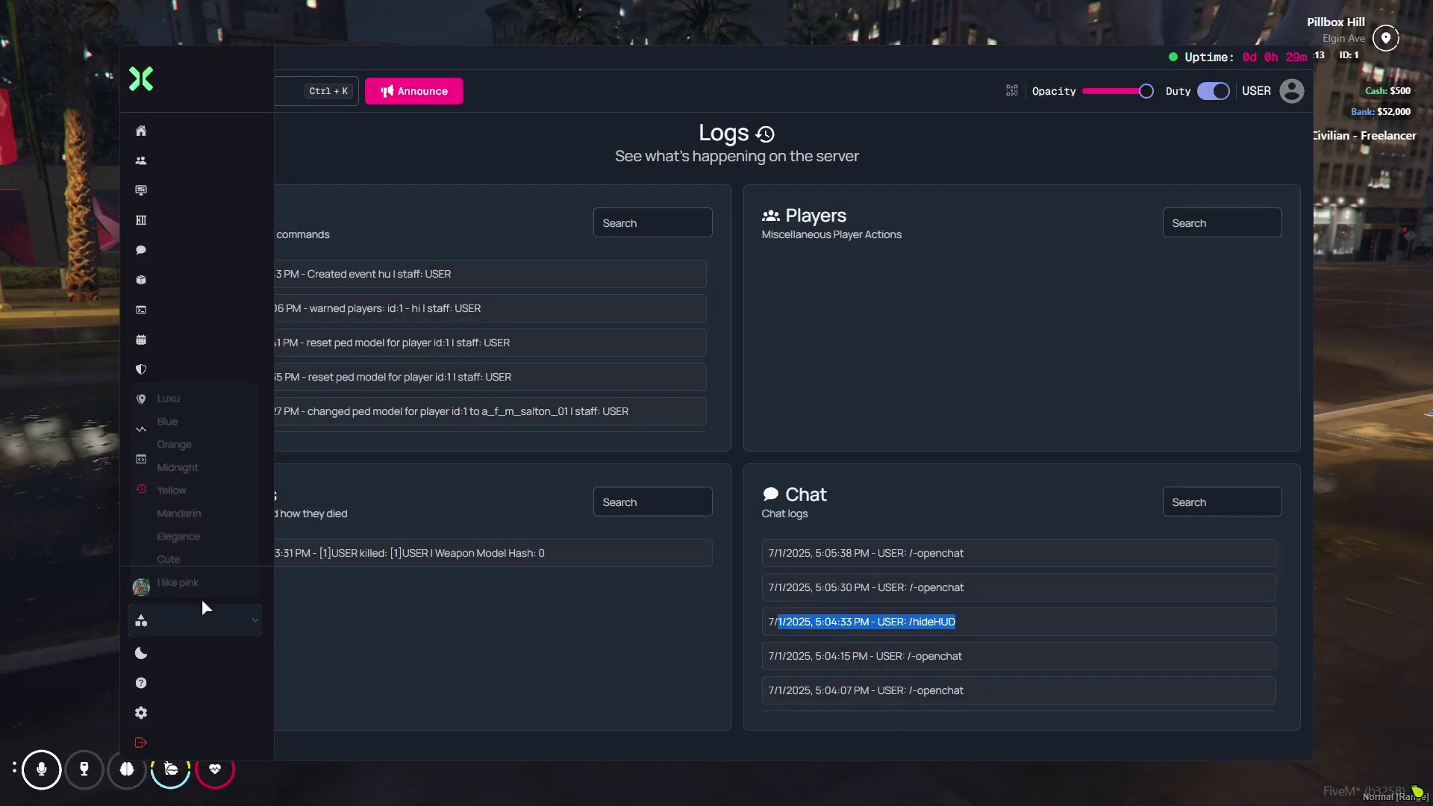
{"action": "left_click", "coordinate": [149, 619]}
{"action": "left_click", "coordinate": [200, 395]}
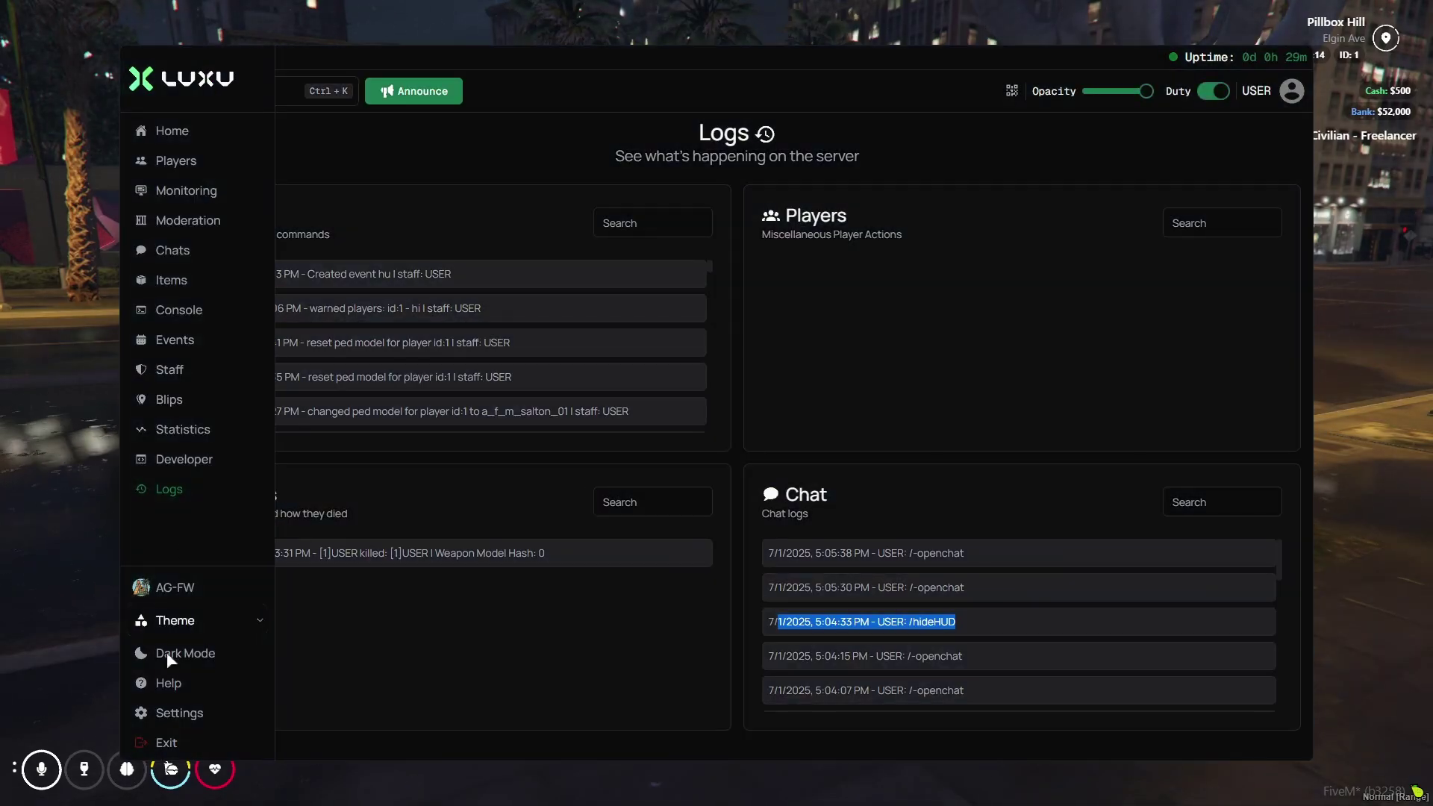
- Turn dark mode off and back on, then view the Help page
{"action": "left_click", "coordinate": [169, 653]}
{"action": "left_click", "coordinate": [165, 665]}
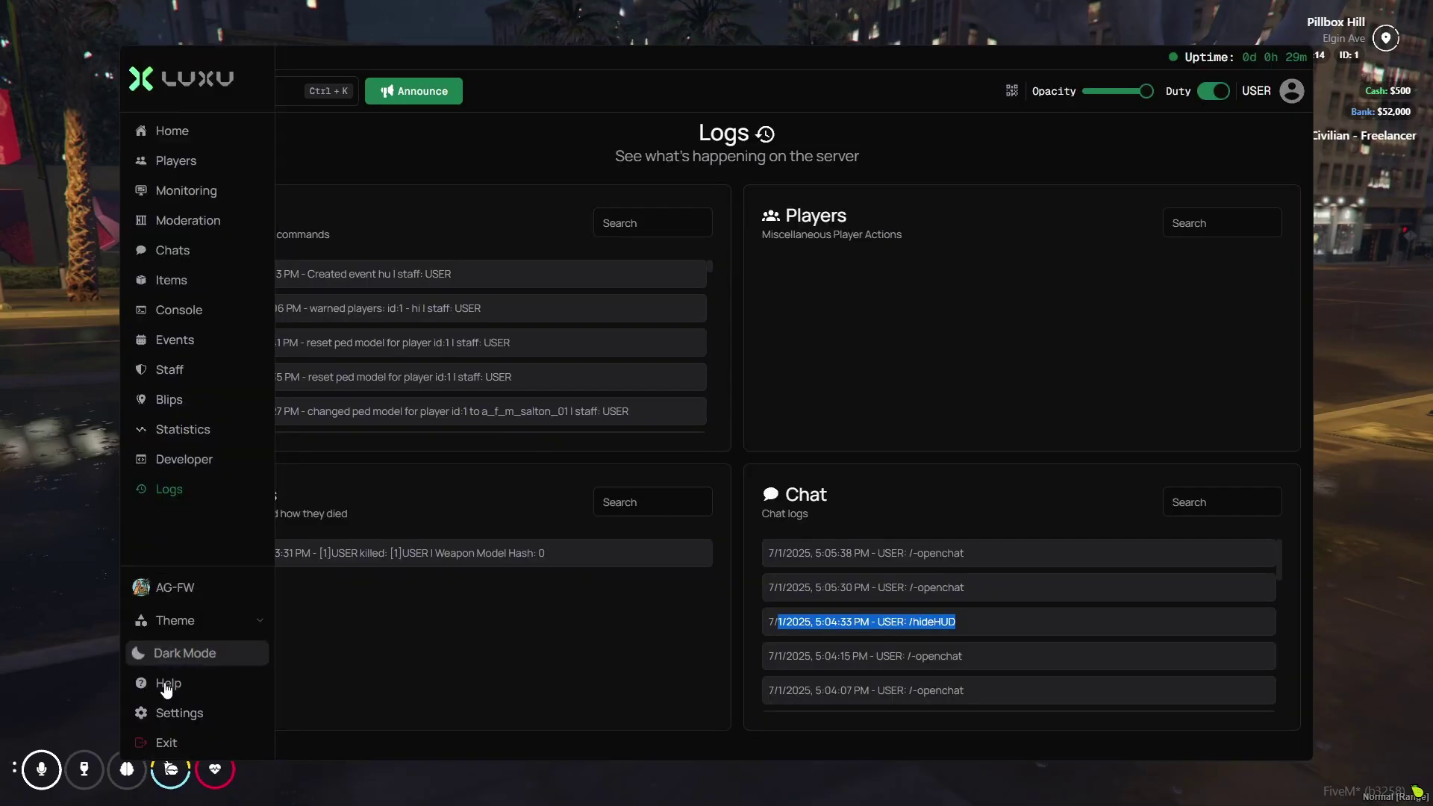
{"action": "left_click", "coordinate": [166, 683]}
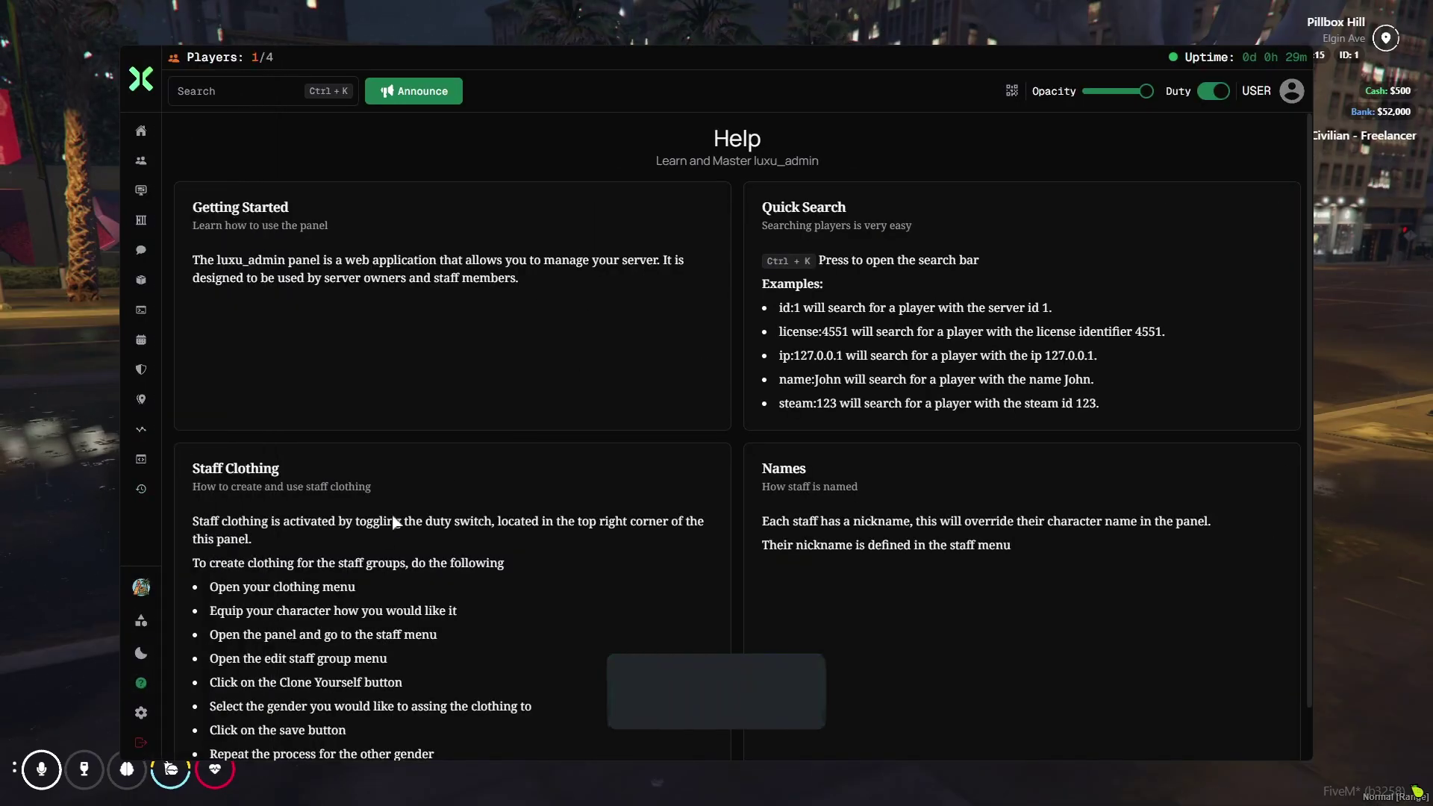
{"action": "scroll", "coordinate": [392, 513], "scroll_direction": "down", "scroll_amount": 1}
{"action": "mouse_move", "coordinate": [146, 718]}
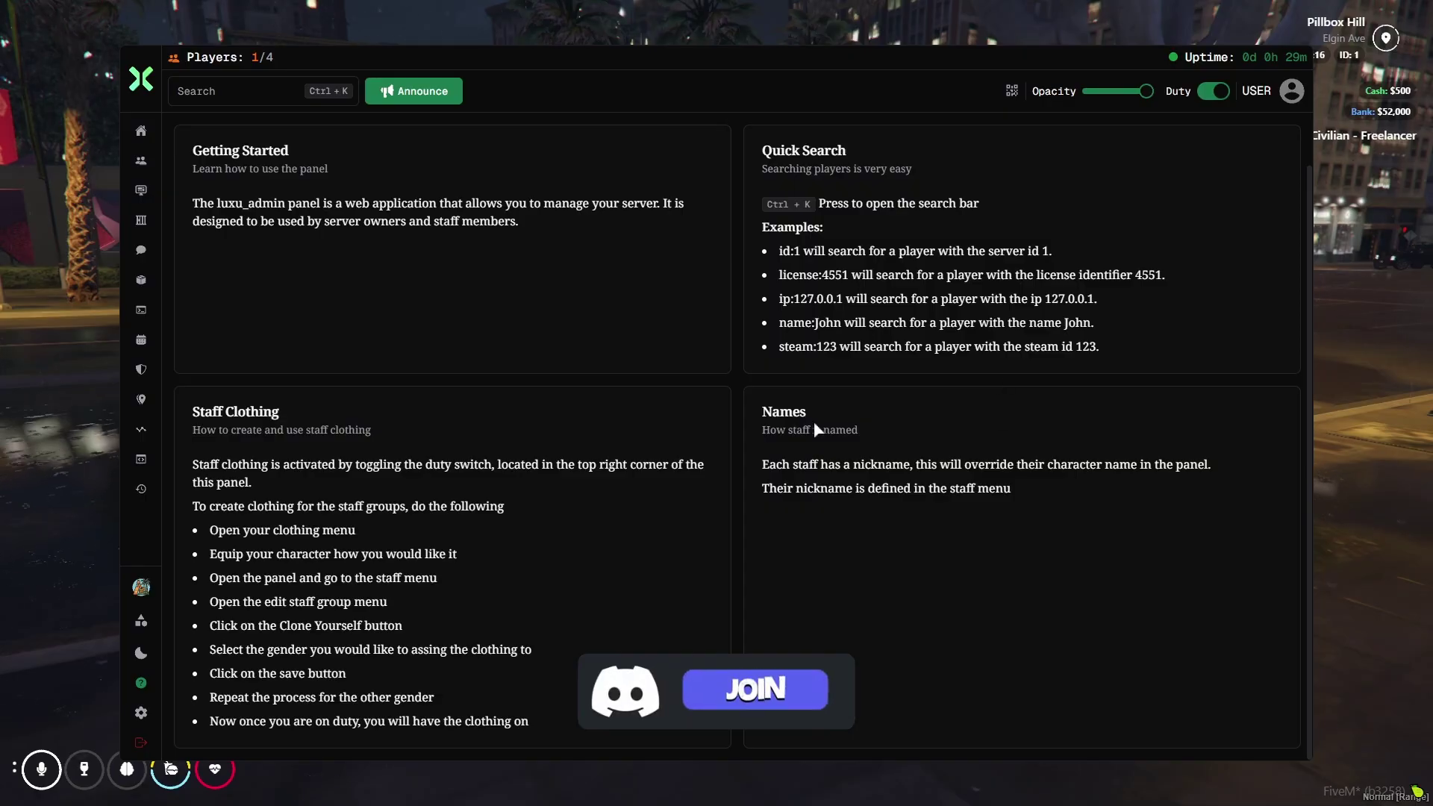
- On the Settings page, leave Staff Chat and Reports notifications enabled
{"action": "left_click", "coordinate": [144, 712]}
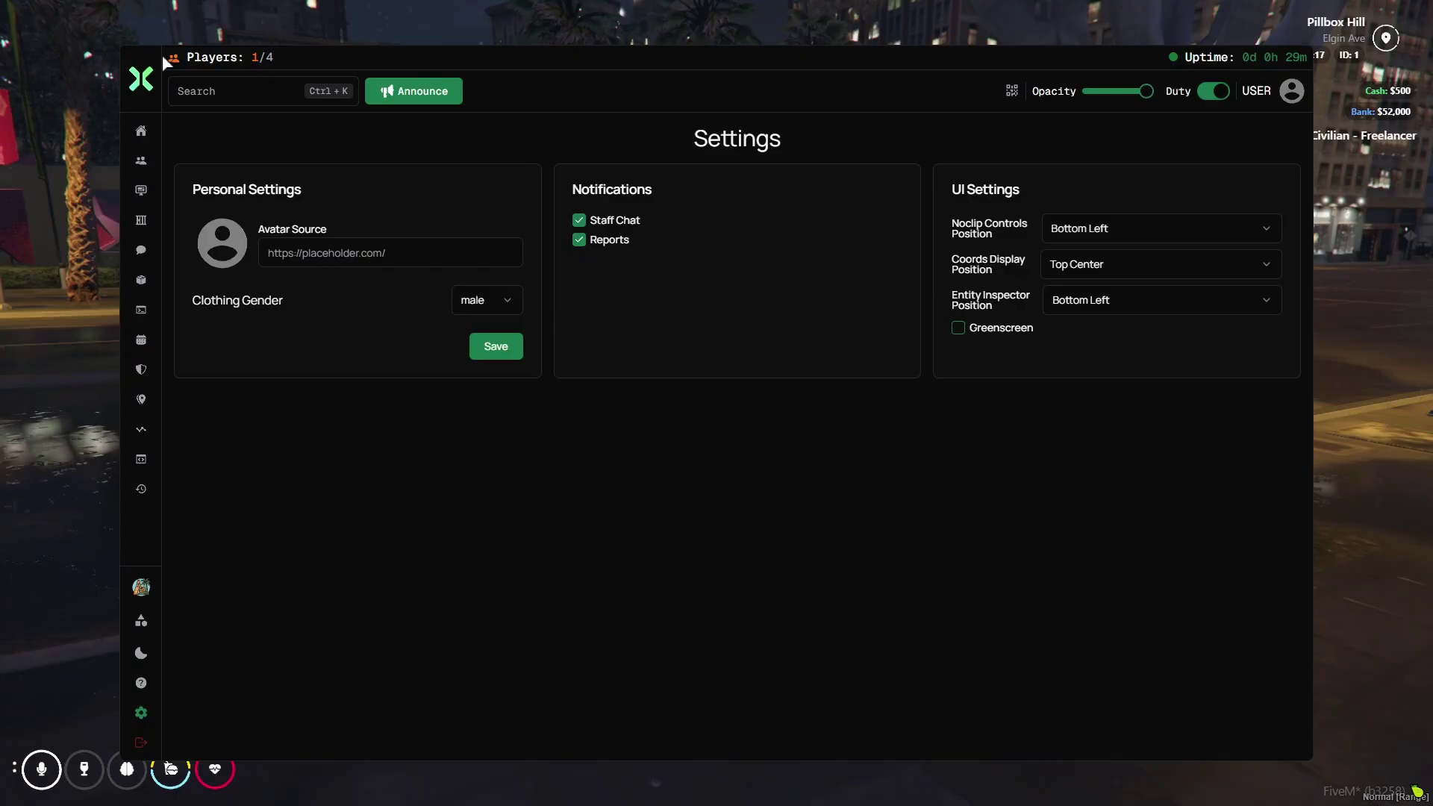
{"action": "mouse_move", "coordinate": [169, 438]}
{"action": "left_click", "coordinate": [423, 240]}
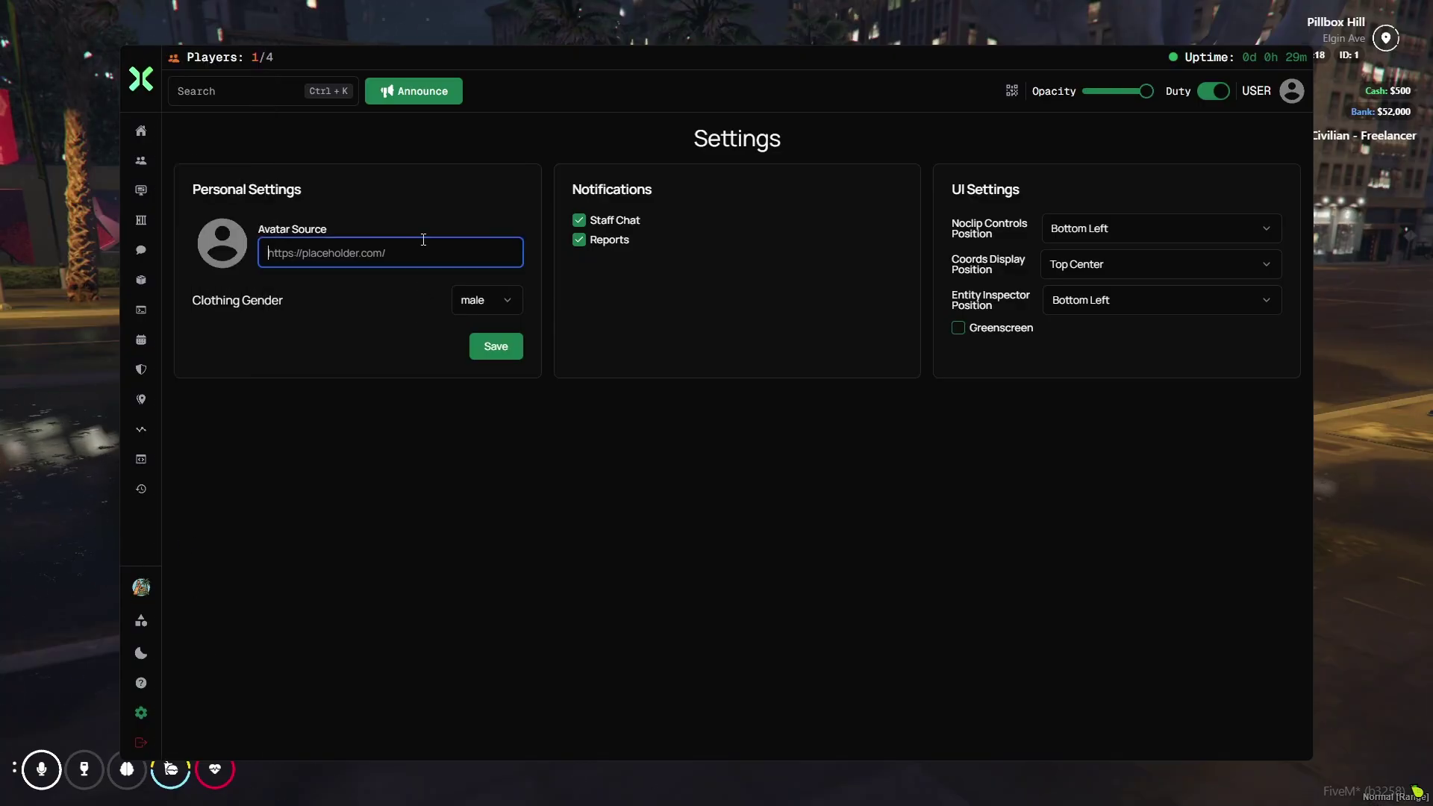
{"action": "left_click", "coordinate": [580, 221]}
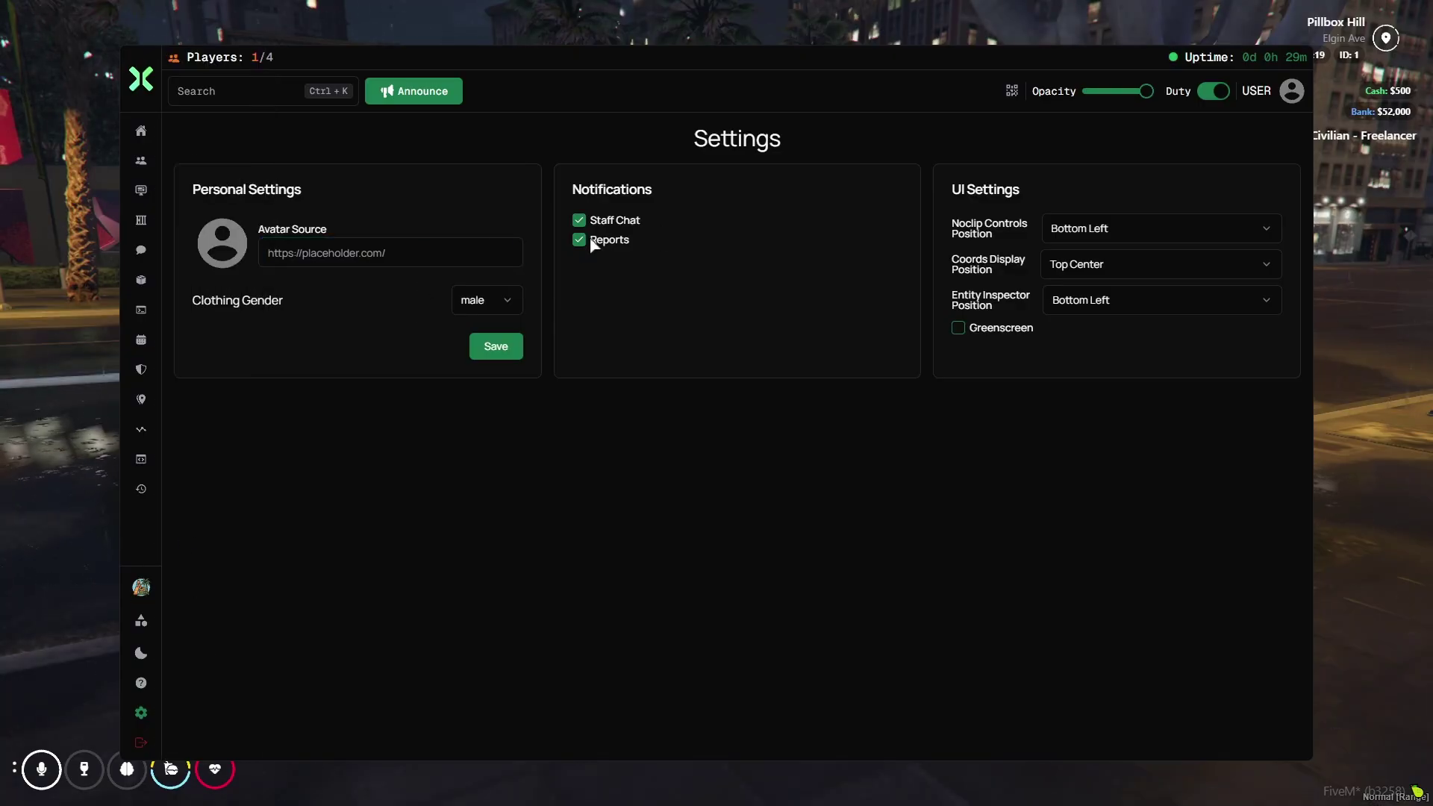
{"action": "left_click", "coordinate": [580, 240]}
{"action": "left_click", "coordinate": [580, 240]}
- Keep Noclip Controls Position at Bottom Left and switch Greenscreen on, then back off
{"action": "left_click", "coordinate": [1111, 240]}
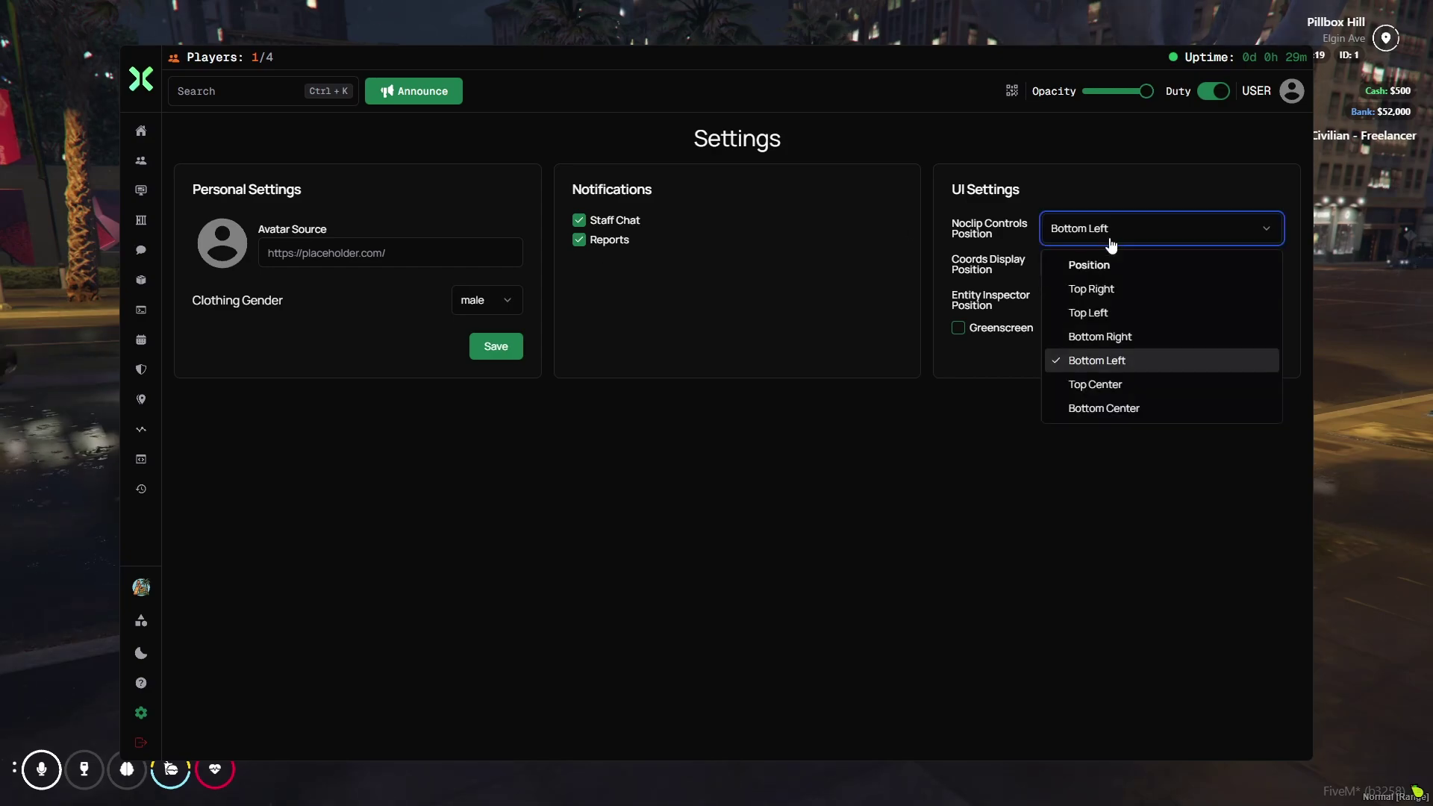
{"action": "left_click", "coordinate": [764, 281]}
{"action": "double_click", "coordinate": [955, 328]}
{"action": "left_click", "coordinate": [958, 330]}
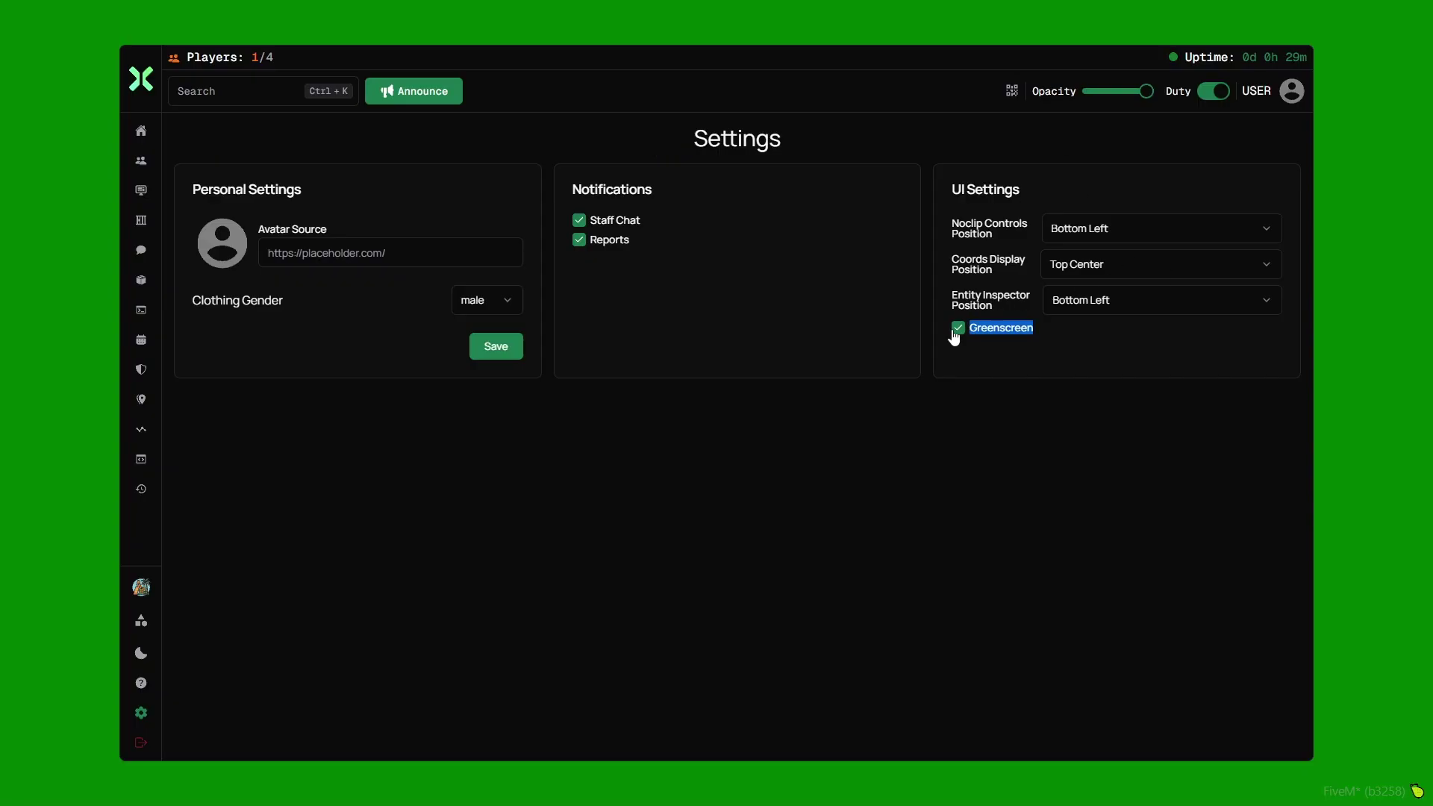
{"action": "left_click", "coordinate": [958, 329]}
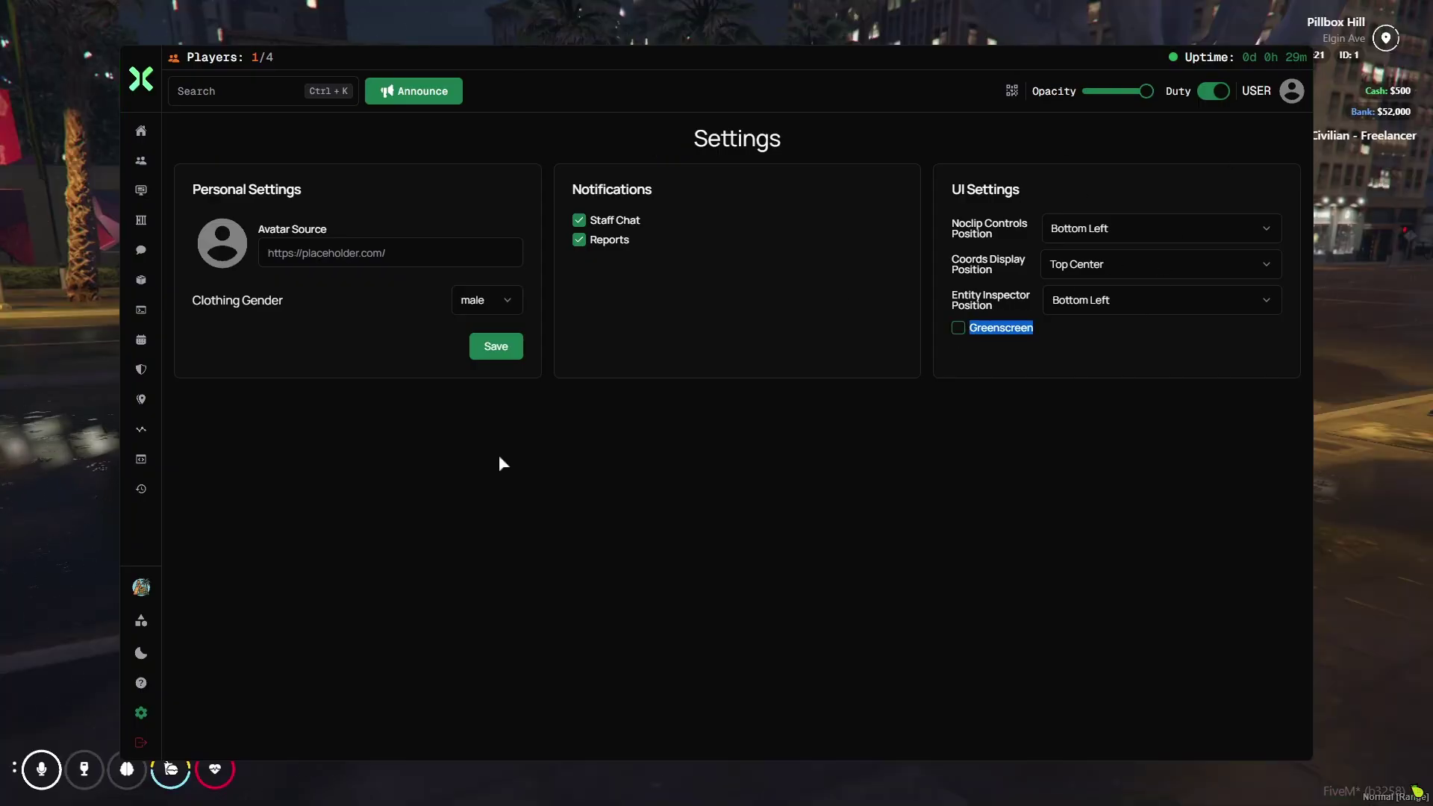
{"action": "mouse_move", "coordinate": [150, 713]}
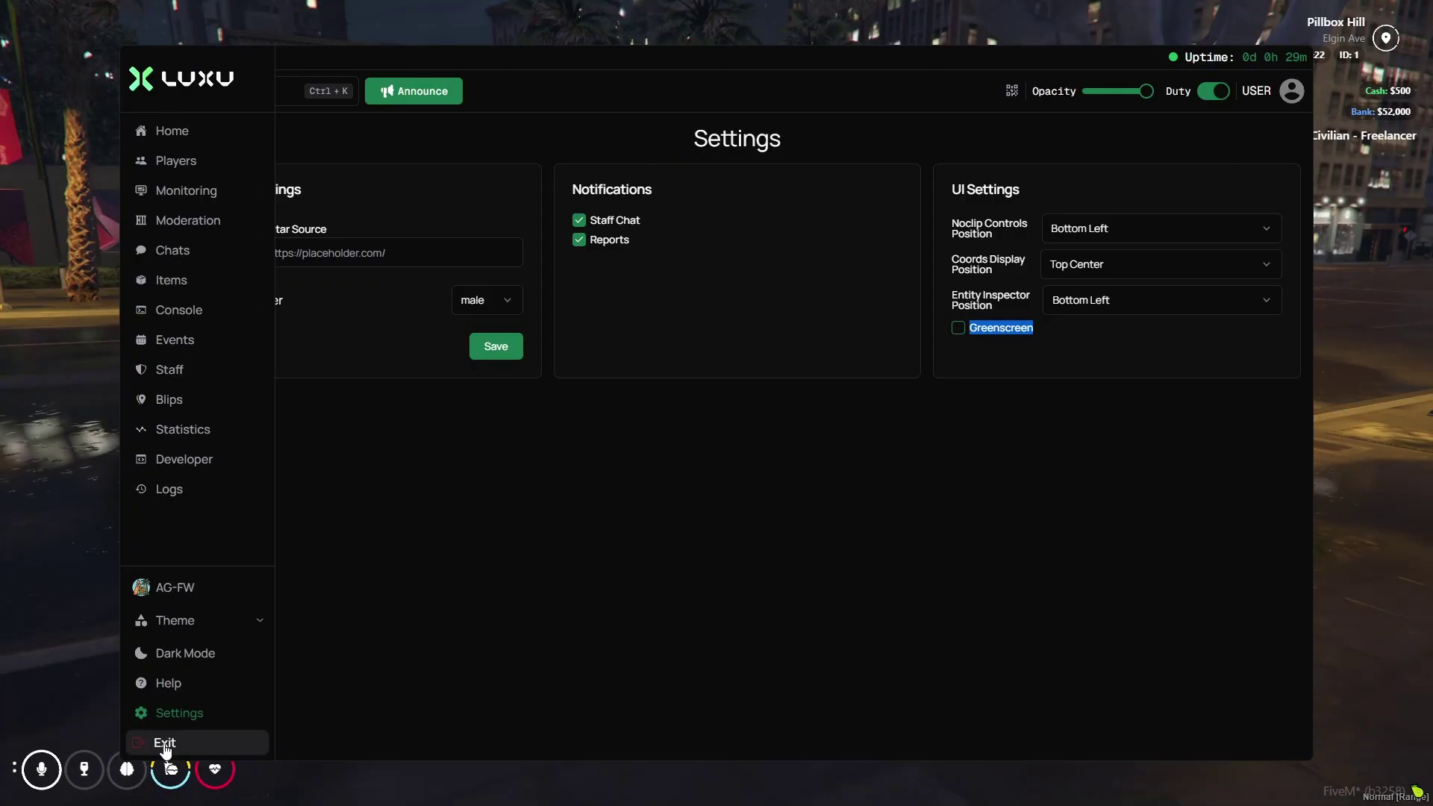
- Open the report chat with F7, toggle its light/dark mode, and send 'hi'
{"action": "left_click", "coordinate": [165, 743]}
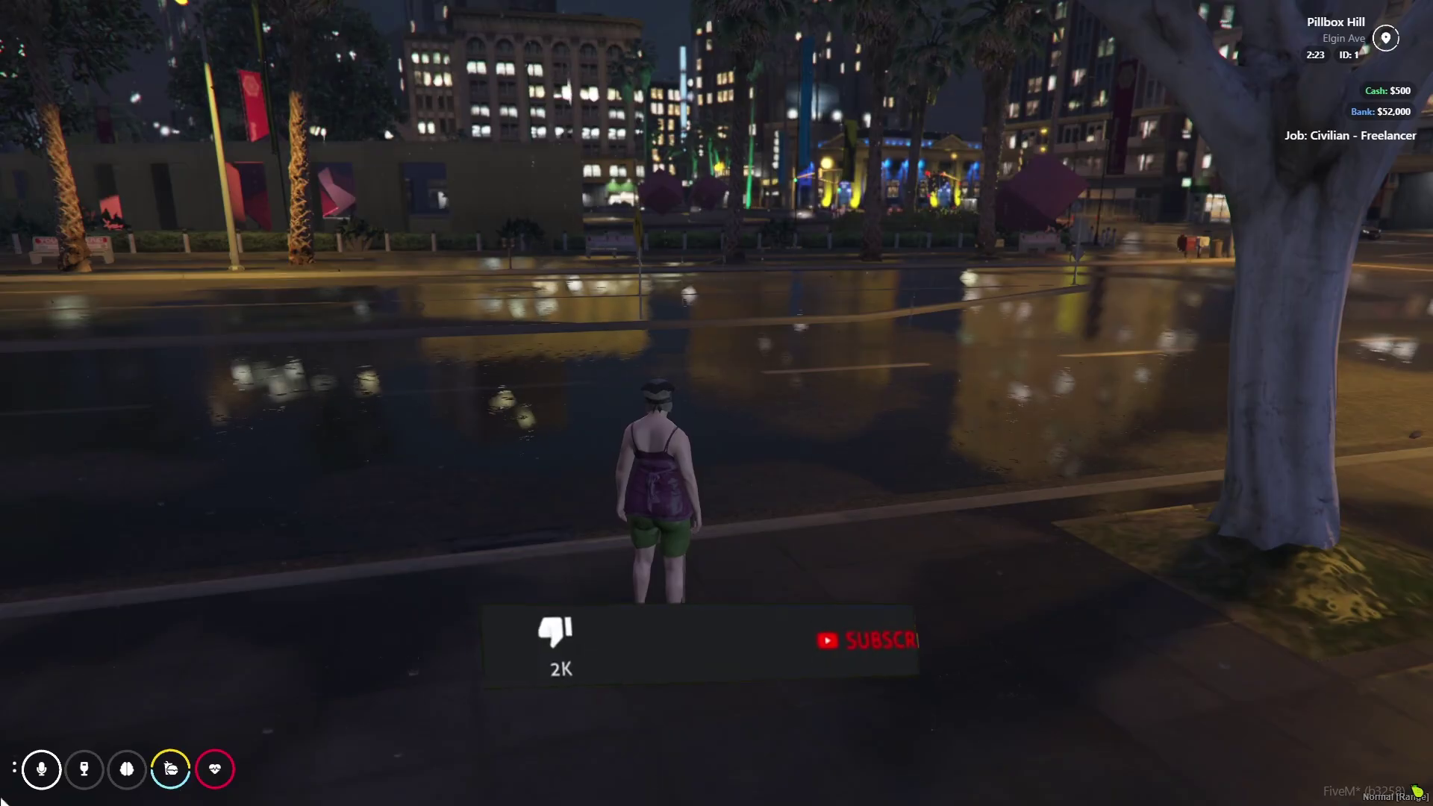
{"action": "key", "text": "F7"}
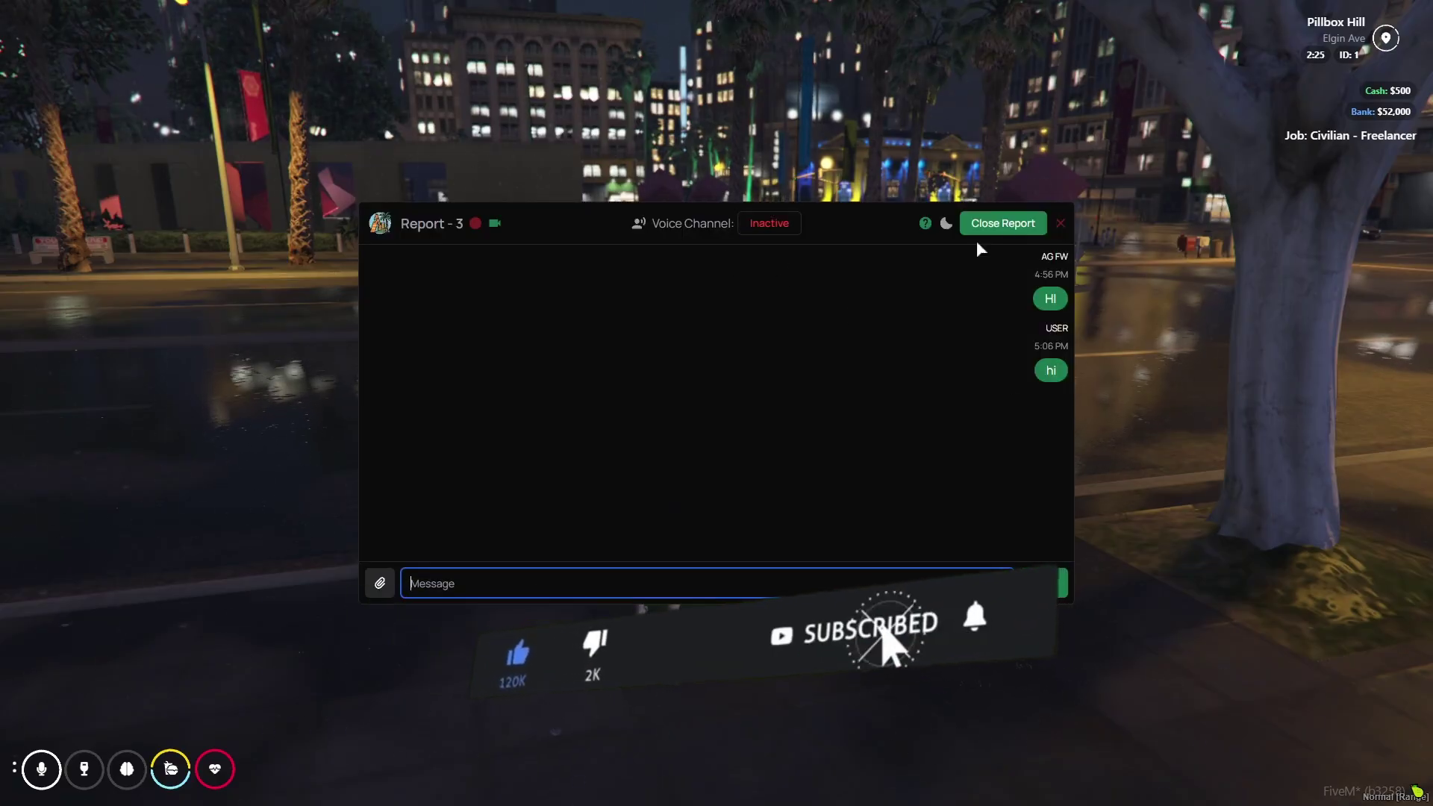
{"action": "left_click", "coordinate": [947, 224]}
{"action": "left_click", "coordinate": [947, 224]}
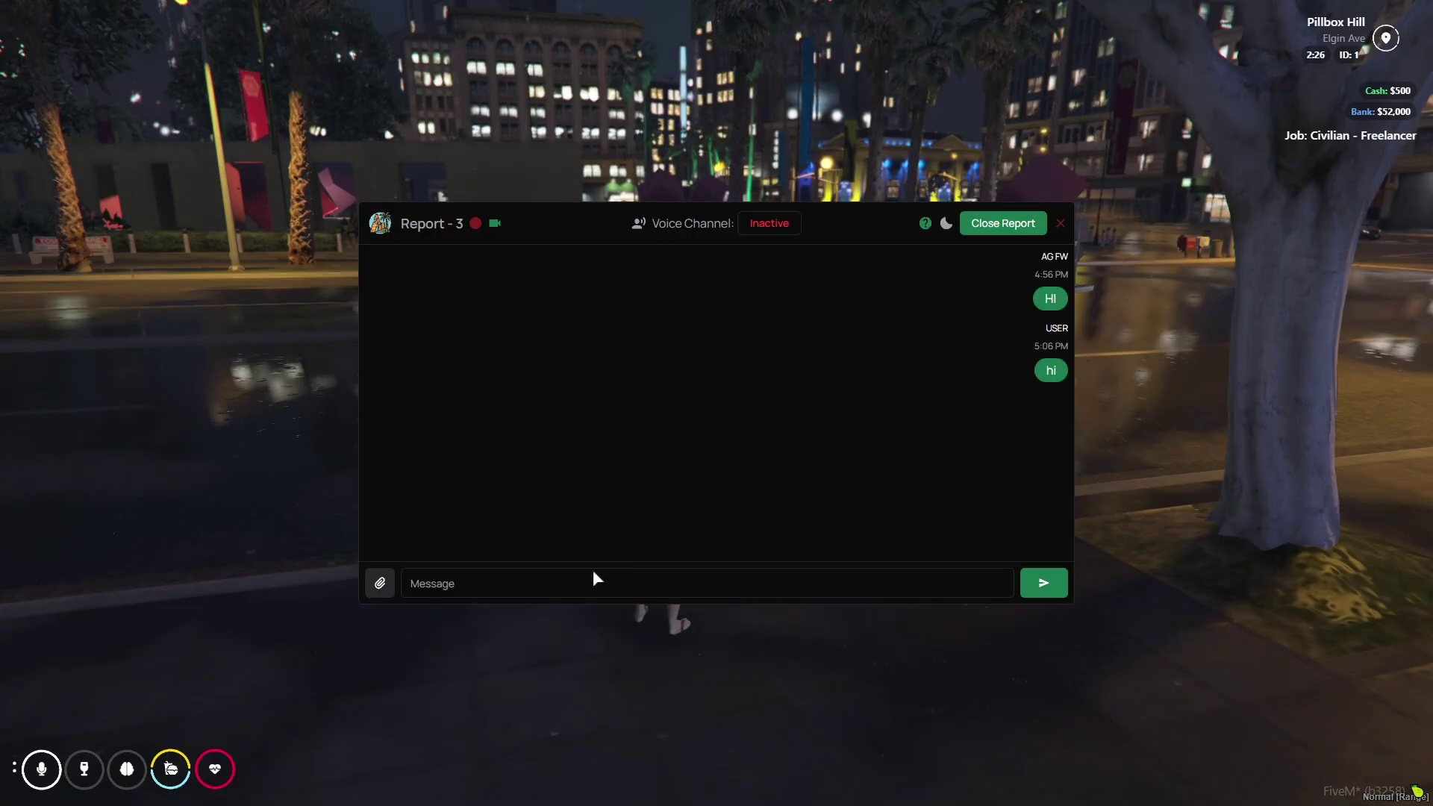
{"action": "left_click", "coordinate": [576, 582]}
{"action": "type", "text": "hi"}
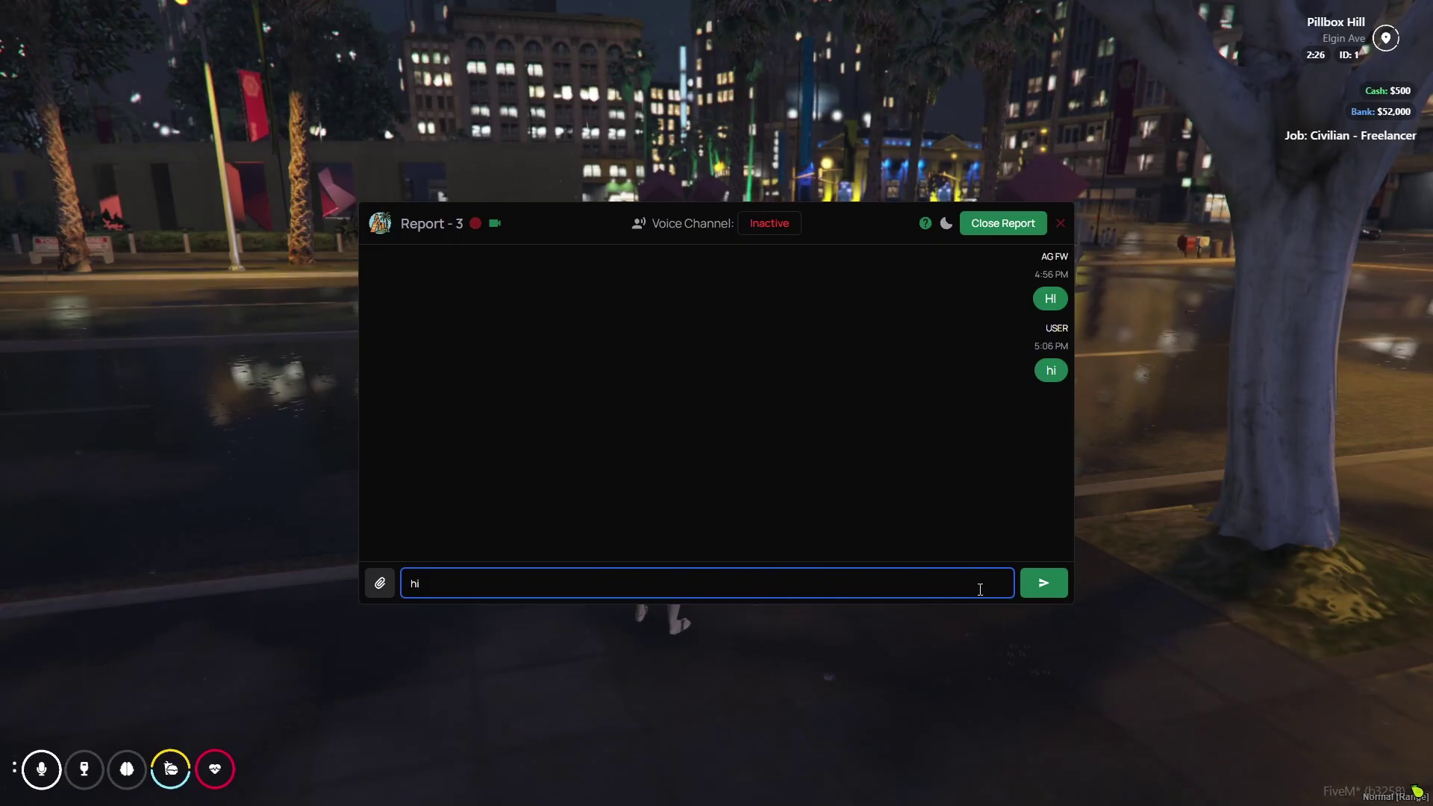
{"action": "key", "text": "Return"}
- Try the Image and Video attachment uploads, dismissing each dialog
{"action": "left_click", "coordinate": [379, 583]}
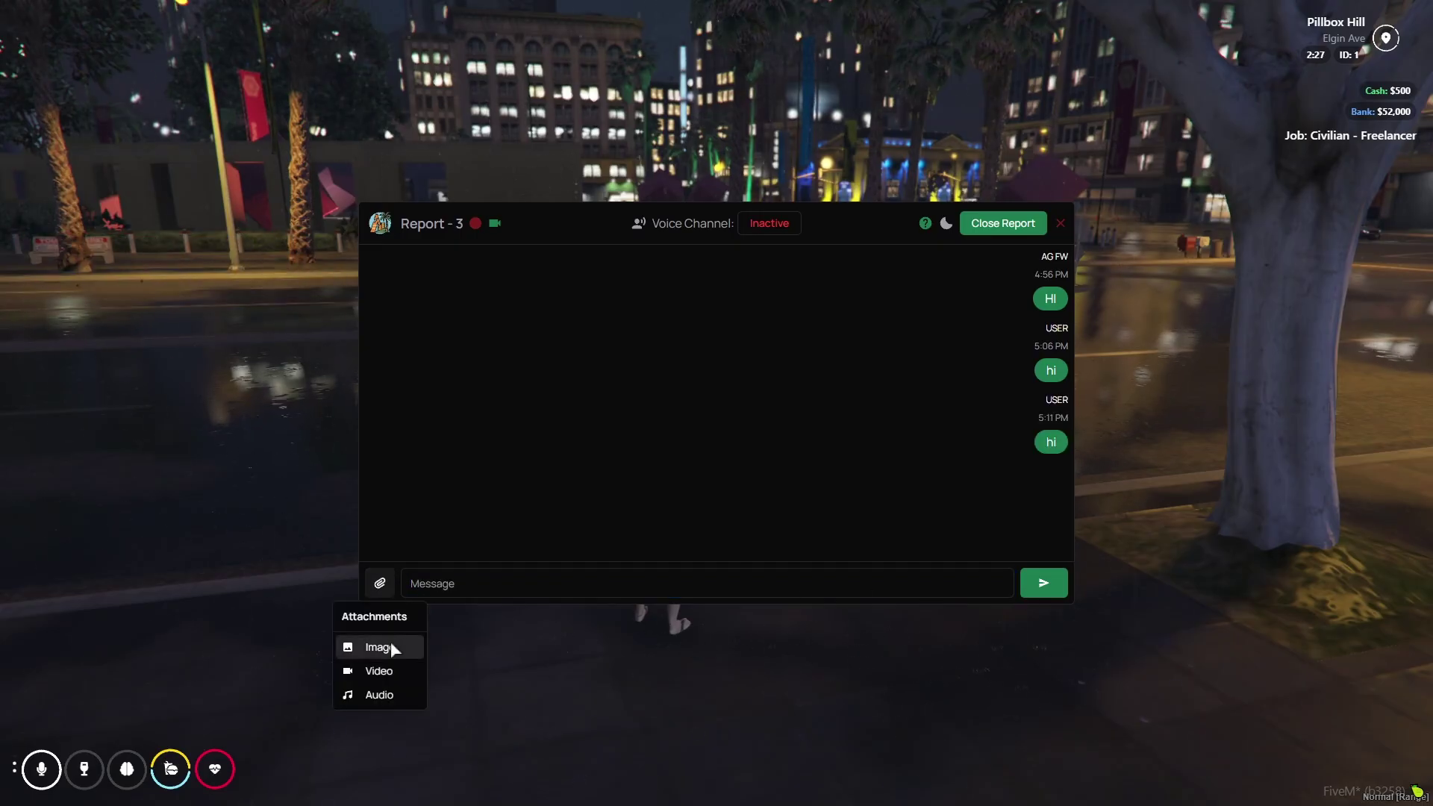
{"action": "left_click", "coordinate": [391, 645]}
{"action": "left_click", "coordinate": [445, 579]}
{"action": "left_click", "coordinate": [379, 583]}
{"action": "left_click", "coordinate": [390, 668]}
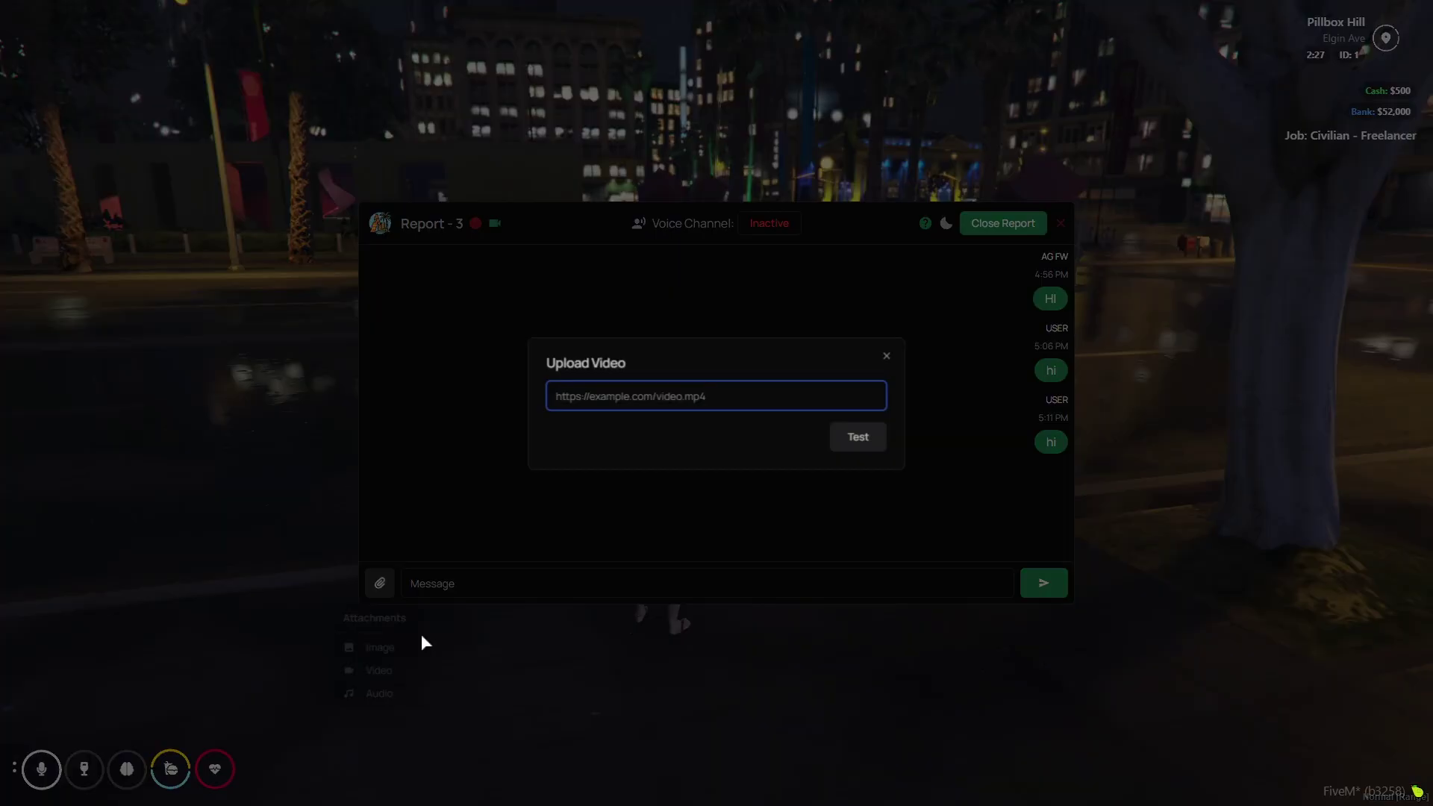
{"action": "left_click", "coordinate": [482, 509]}
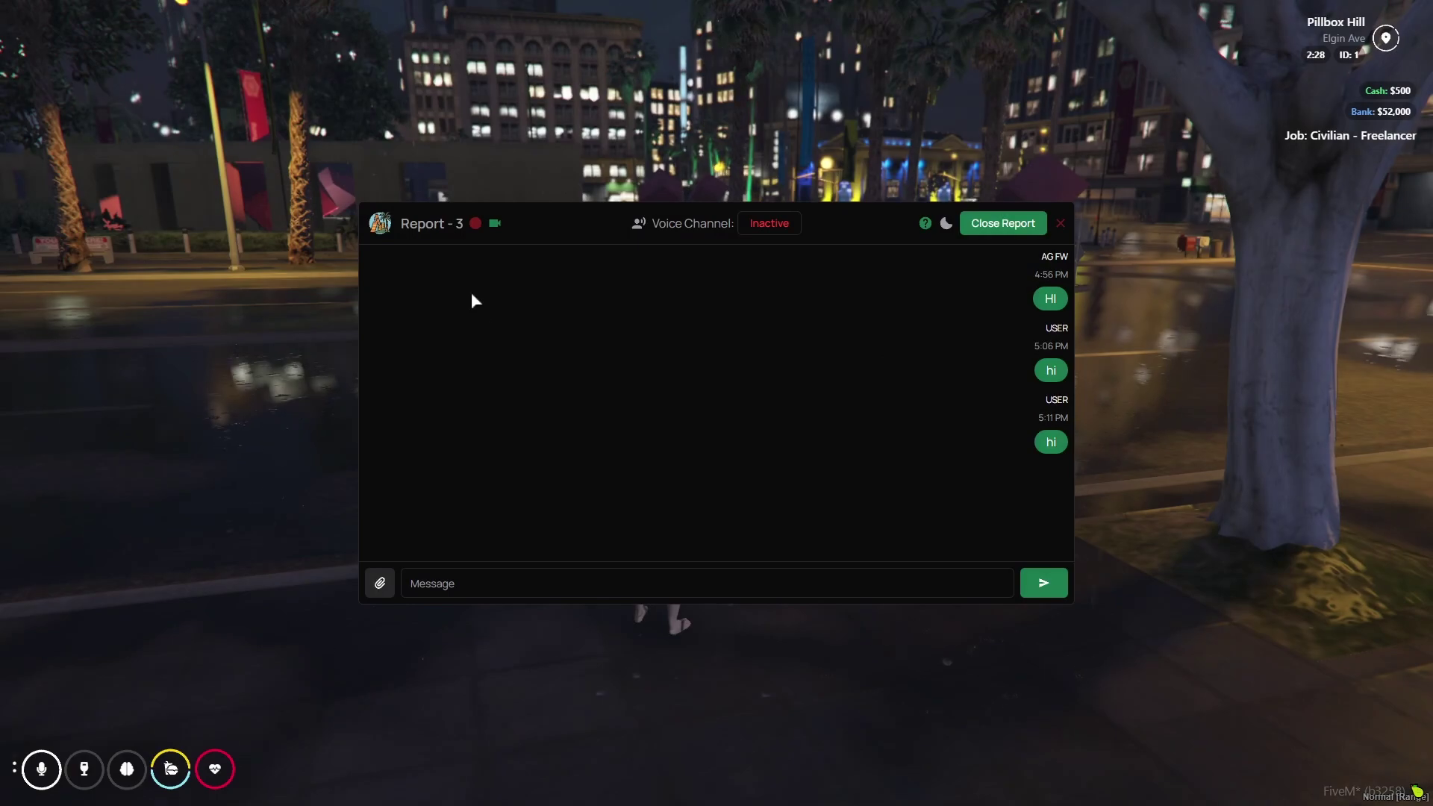
- Start a clip recording, check the empty Video Clips history, and close the report chat
{"action": "left_click", "coordinate": [475, 224]}
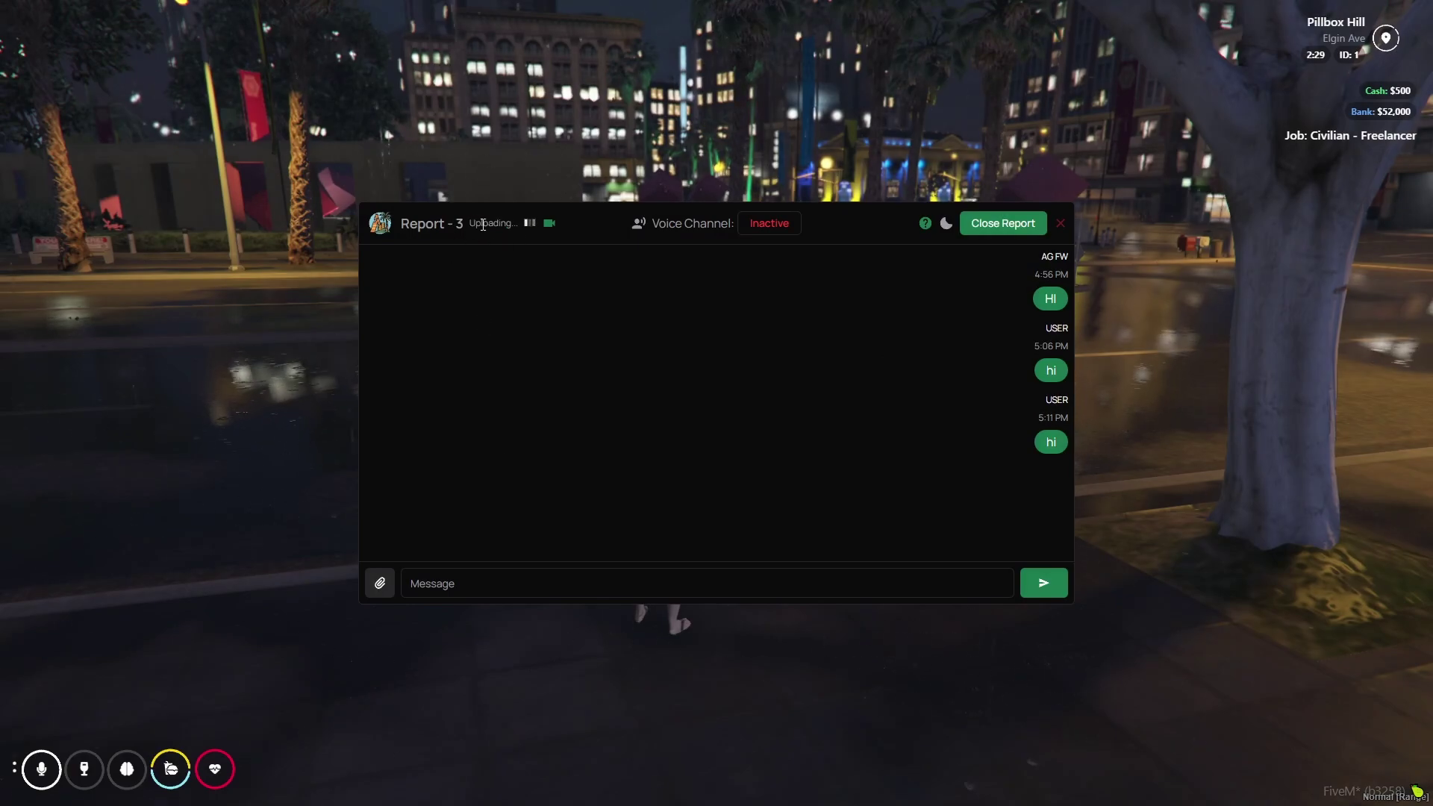
{"action": "left_click", "coordinate": [549, 224]}
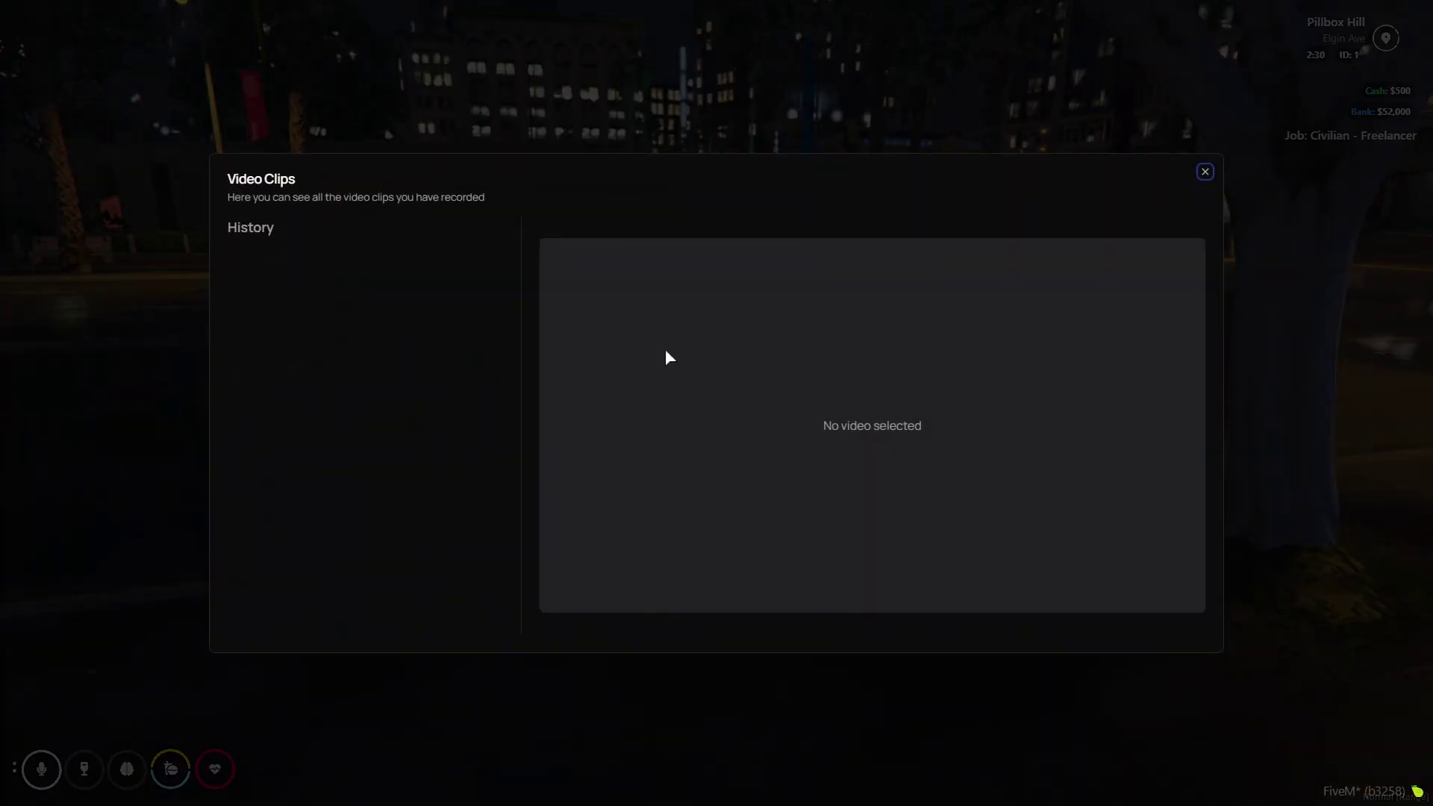
{"action": "left_click", "coordinate": [1203, 176]}
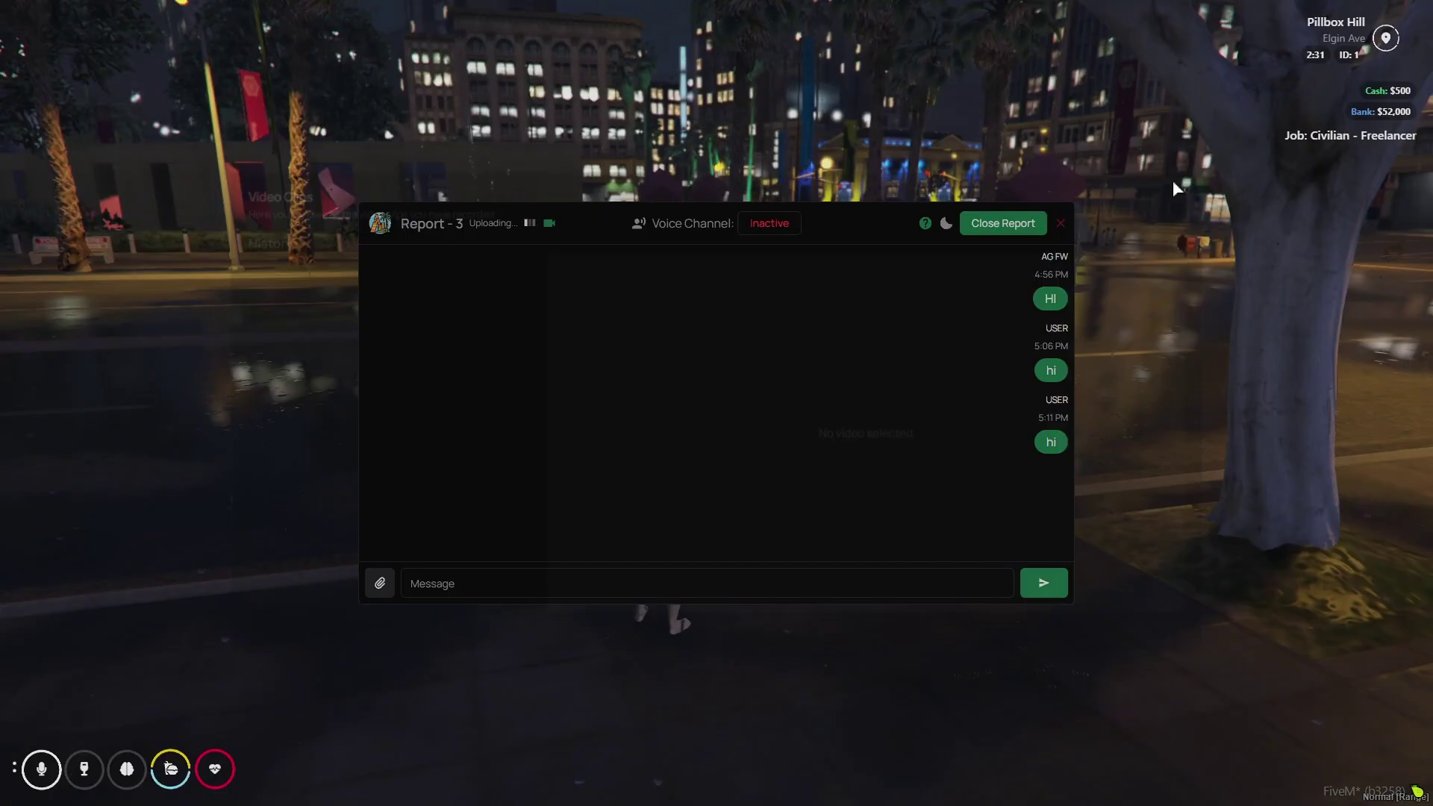
{"action": "left_click", "coordinate": [550, 224]}
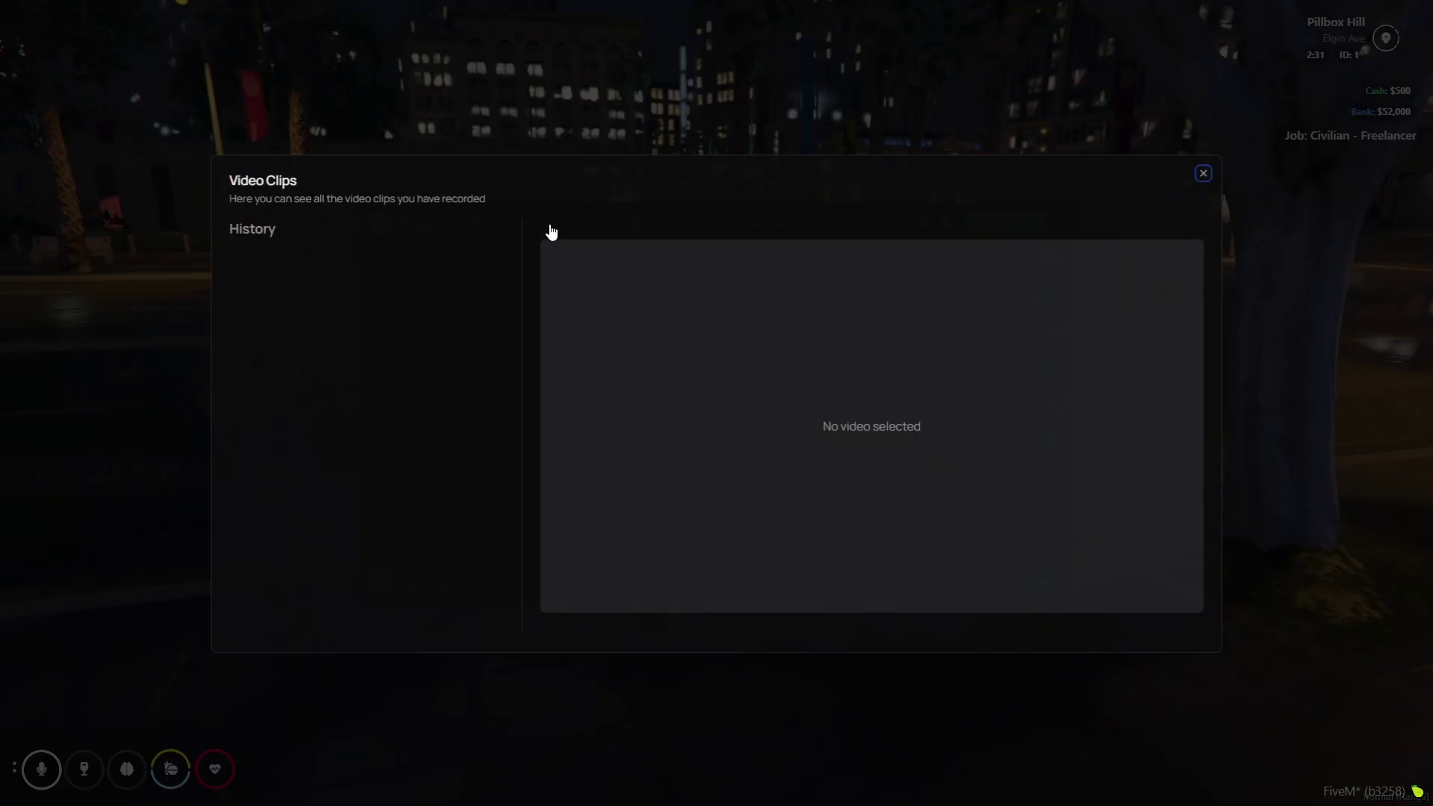
{"action": "left_click", "coordinate": [1205, 173]}
{"action": "key", "text": "Escape"}
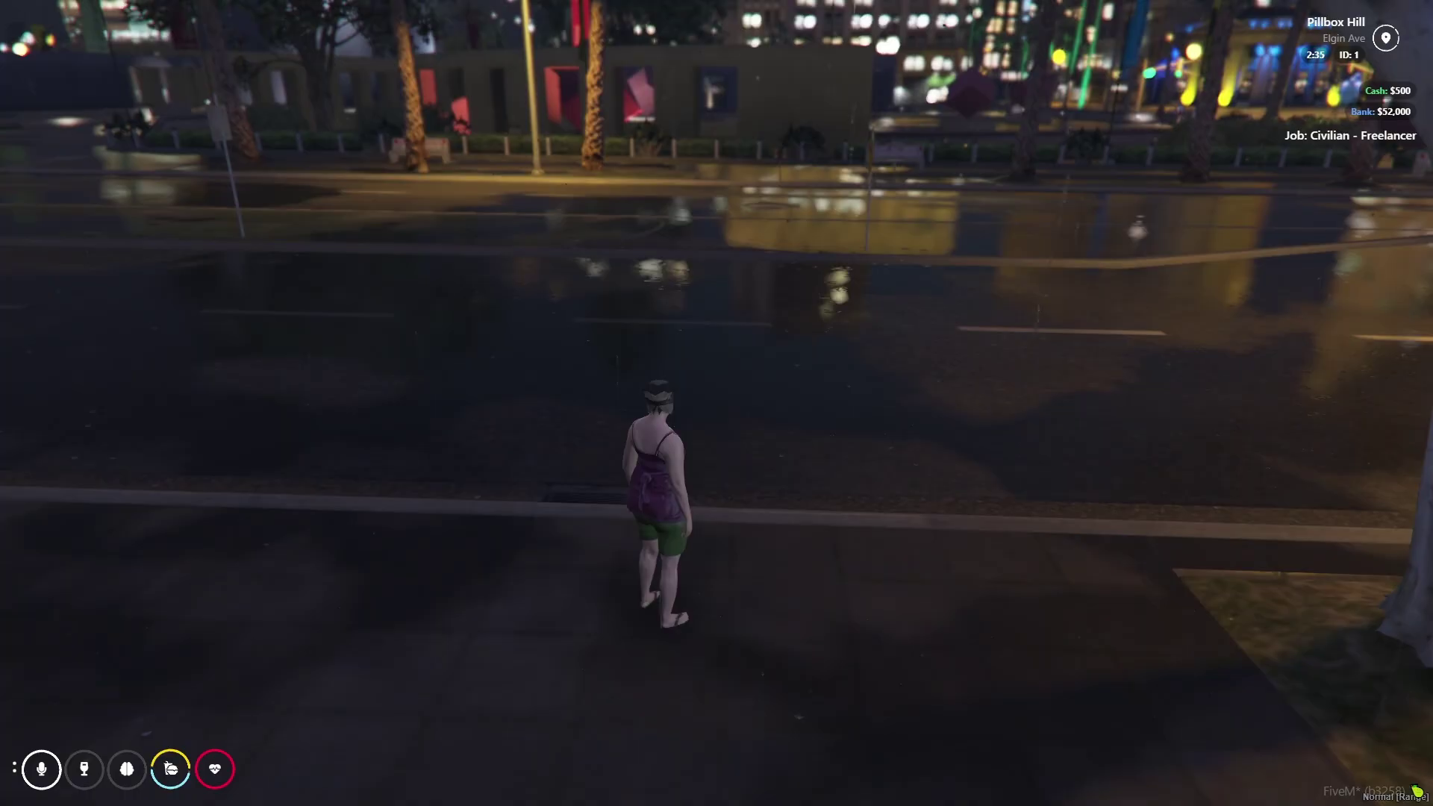